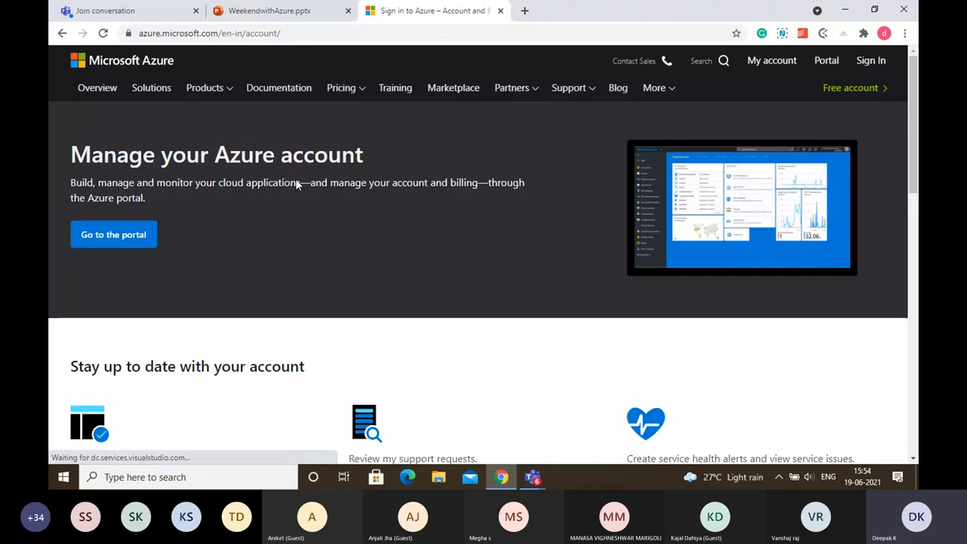
# Step: Search the web for "availability zone azure" in a new browser tab
pyautogui.click(524, 11)
pyautogui.write('availbiul')
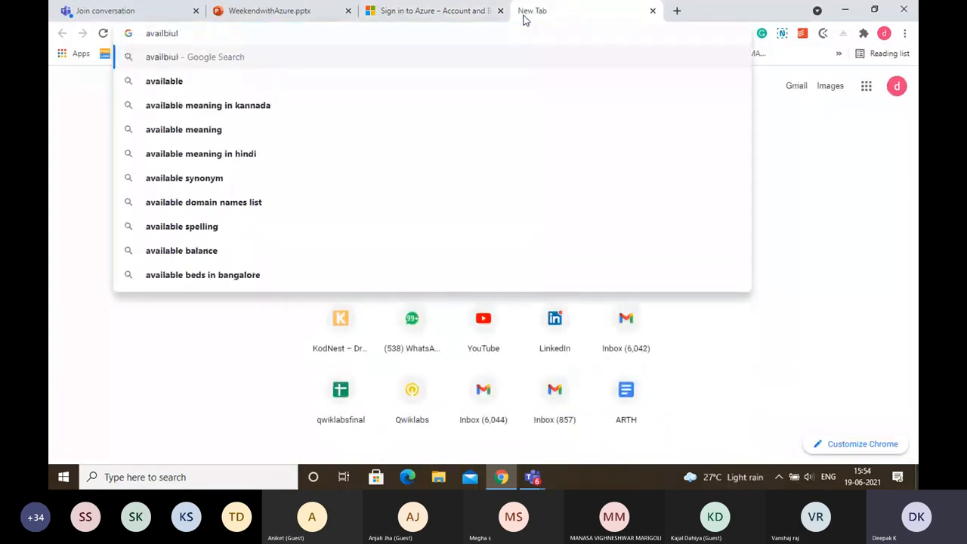
pyautogui.press('BackSpace')
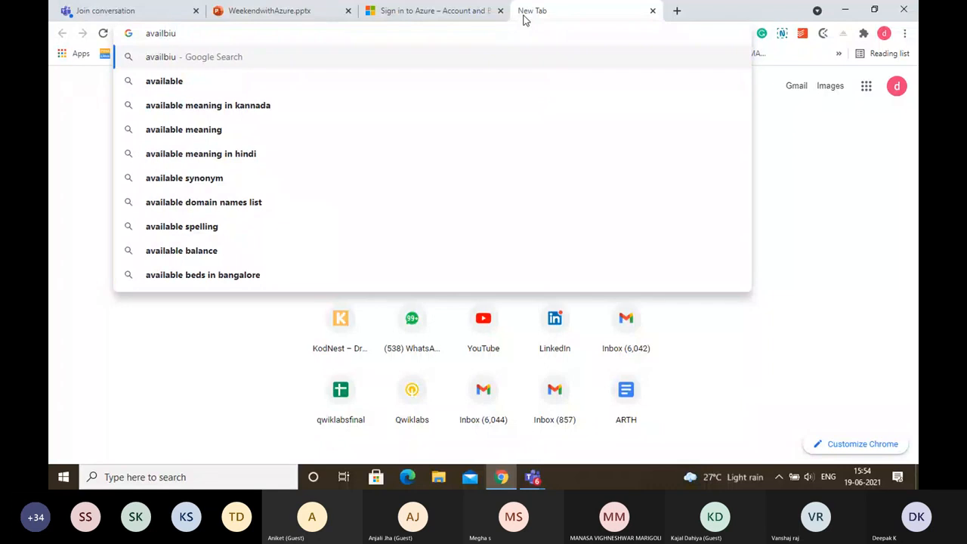
pyautogui.press('BackSpace')
pyautogui.press('BackSpace')
pyautogui.press('BackSpace')
pyautogui.write('ability zone a')
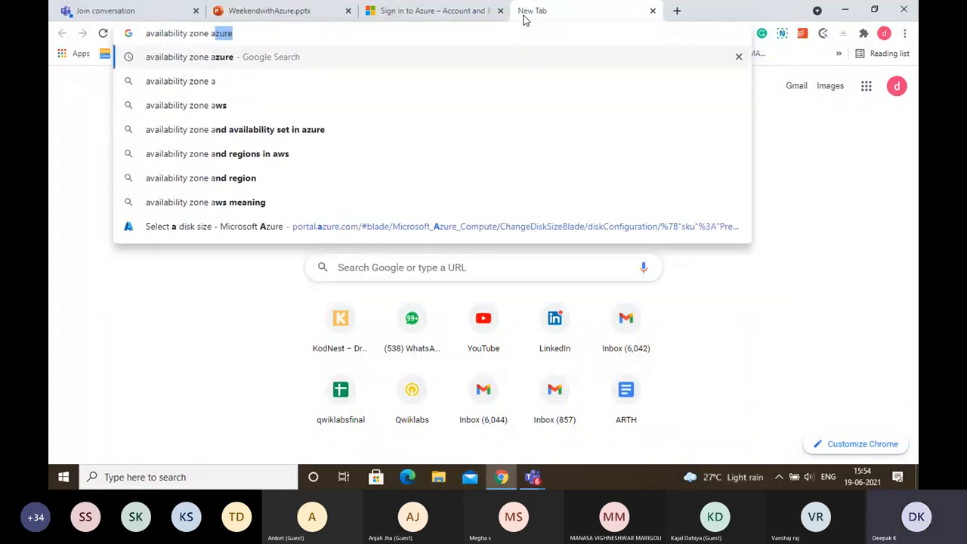
pyautogui.write('zure')
pyautogui.press('Return')
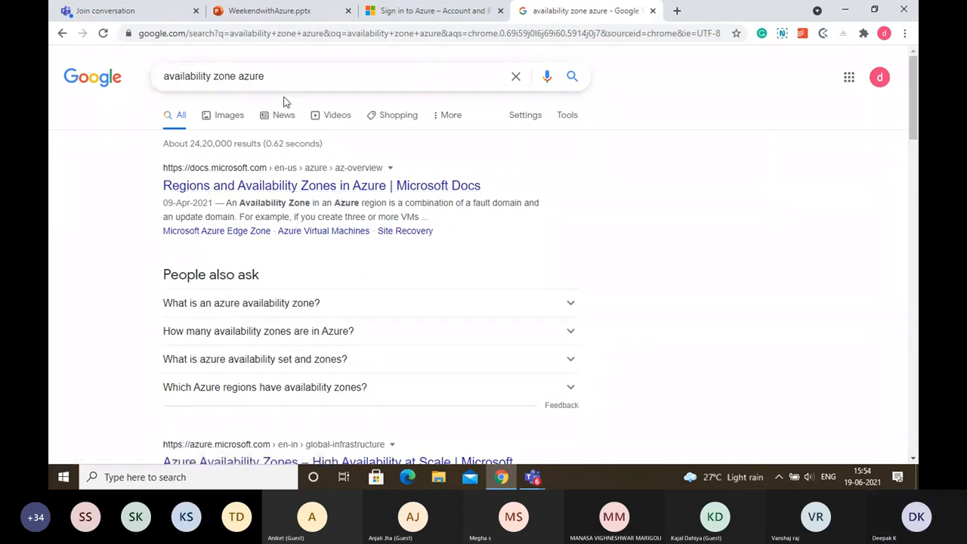
# Step: Open the Microsoft Docs article "Regions and Availability Zones in Azure" and skim it through to the Next steps section
pyautogui.click(325, 185)
pyautogui.scroll(-15, 401, 231)
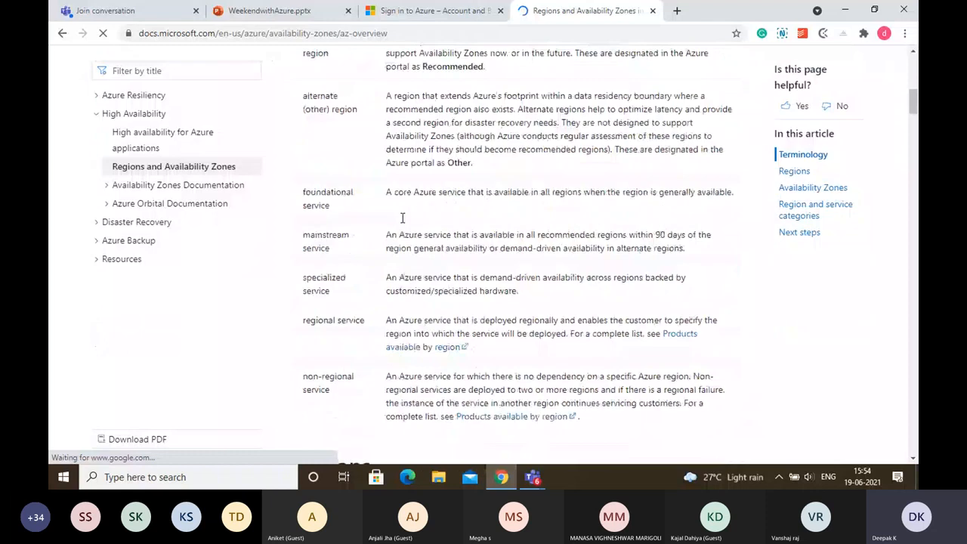
pyautogui.scroll(-1, 402, 231)
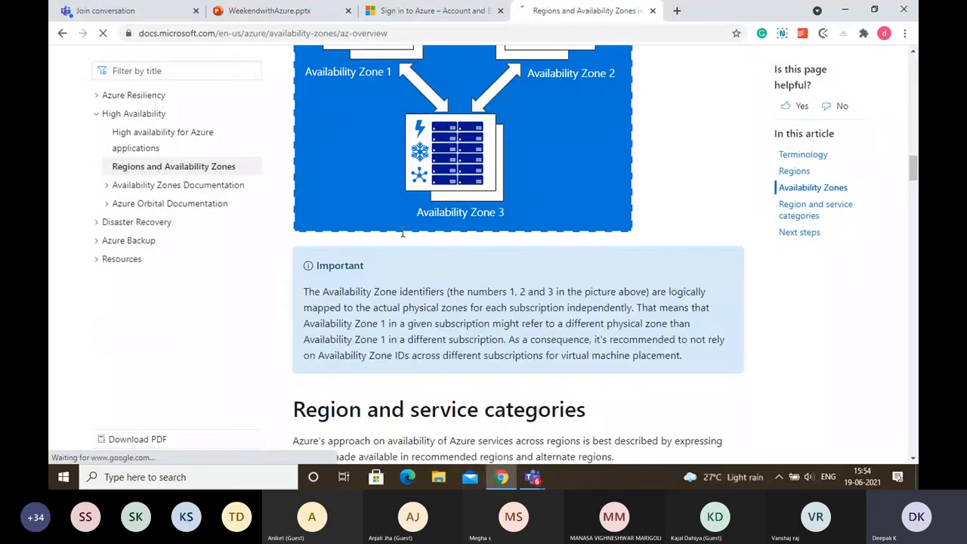
pyautogui.scroll(2, 402, 233)
pyautogui.scroll(-3, 402, 234)
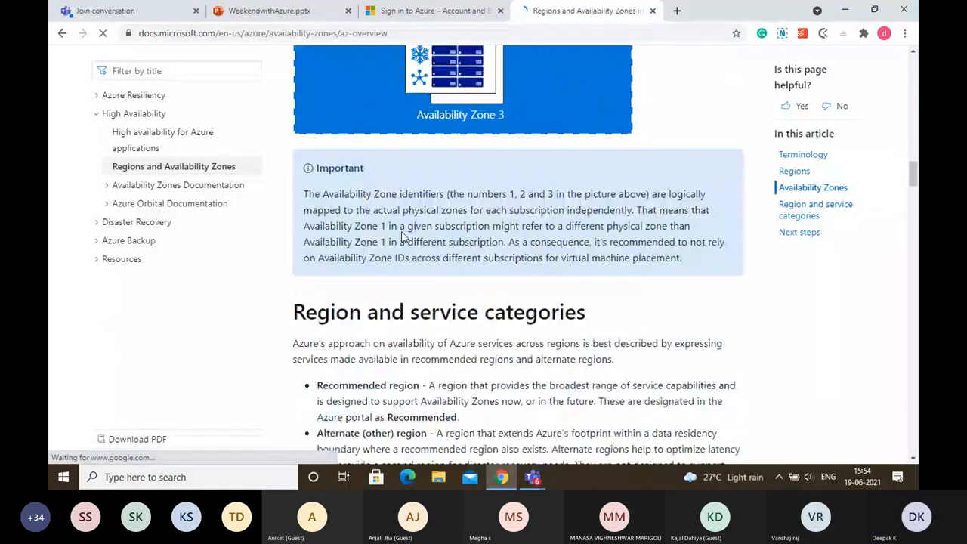
pyautogui.scroll(-20, 402, 237)
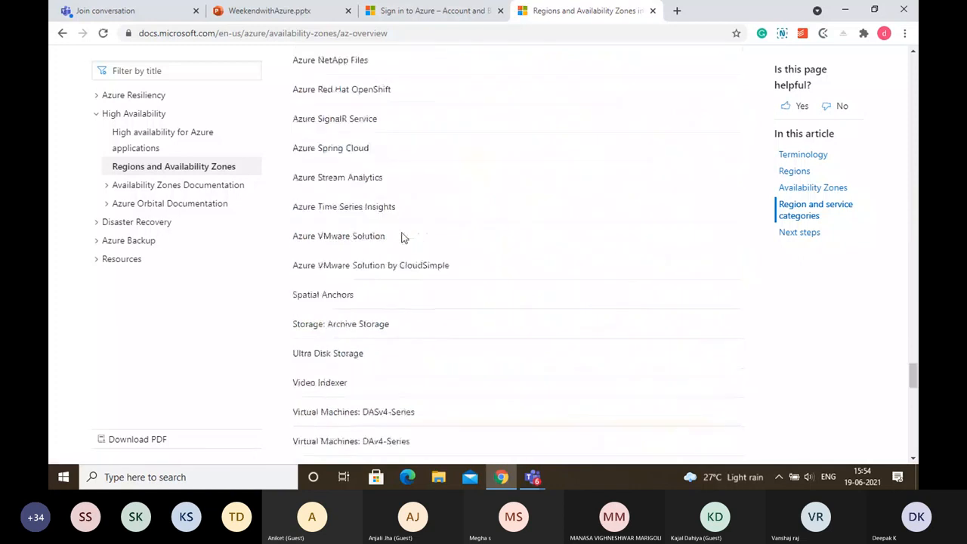
pyautogui.scroll(-5, 402, 237)
# Step: Search the web for "az regions azure" and look through the results
pyautogui.hotkey('ctrl', 'l')
pyautogui.write('av')
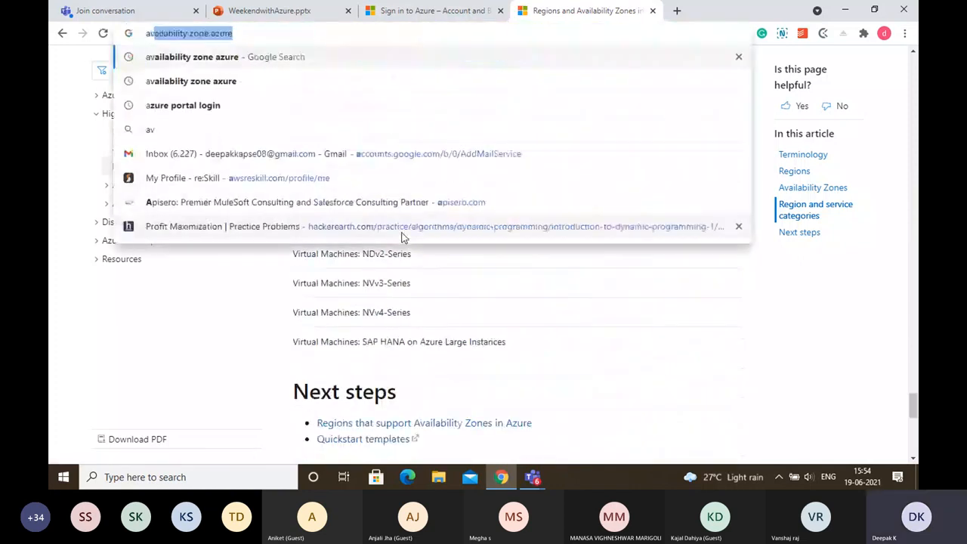
pyautogui.write('a')
pyautogui.press('BackSpace')
pyautogui.press('BackSpace')
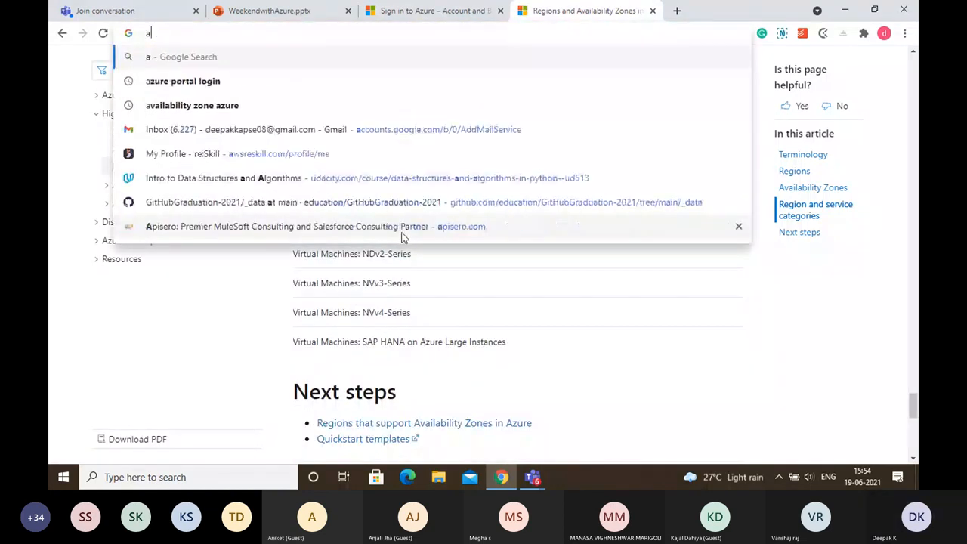
pyautogui.write('z ')
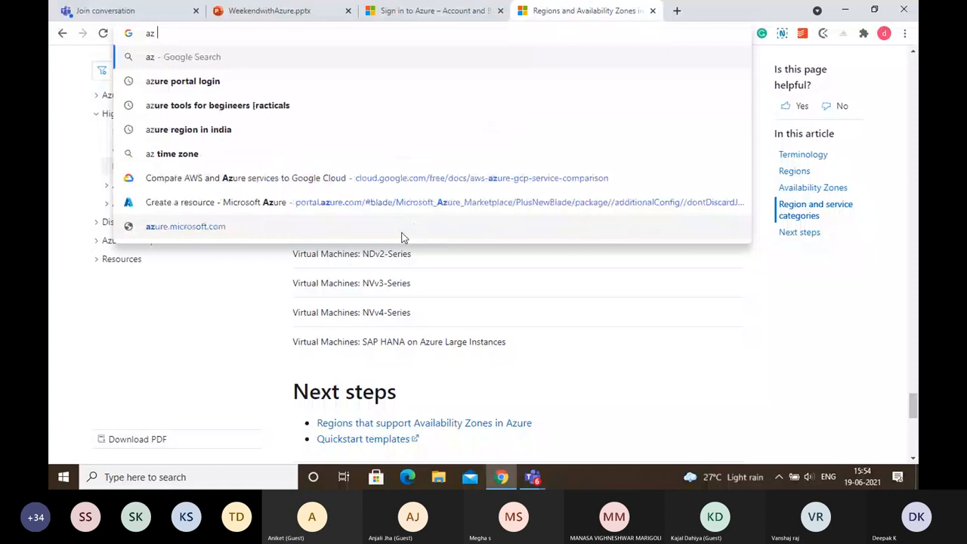
pyautogui.write('regions azure')
pyautogui.press('Return')
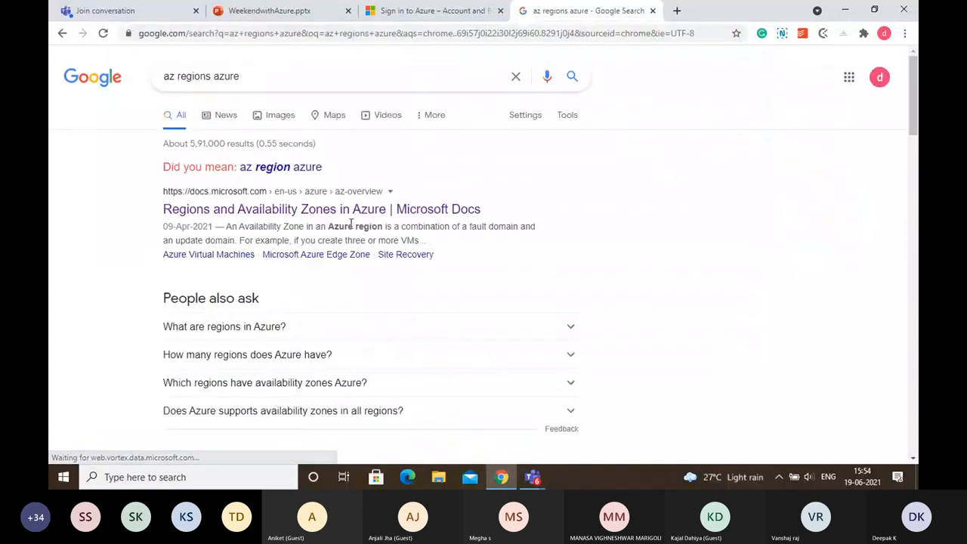
pyautogui.scroll(-1, 348, 234)
pyautogui.scroll(-4, 347, 234)
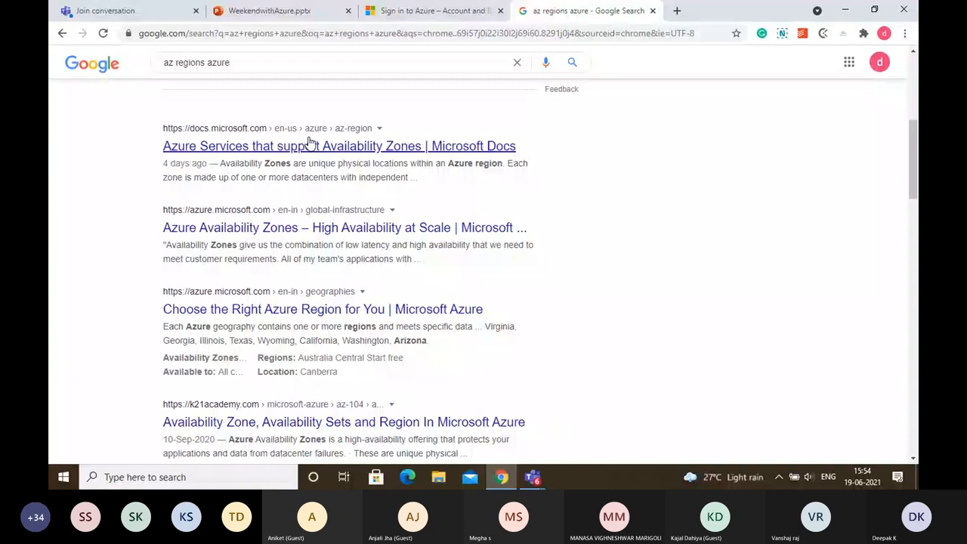
# Step: Refine the search to "az list regions azure" and preview the Build5Nines world map of Azure regions among the image results
pyautogui.click(276, 63)
pyautogui.write('list')
pyautogui.press('Return')
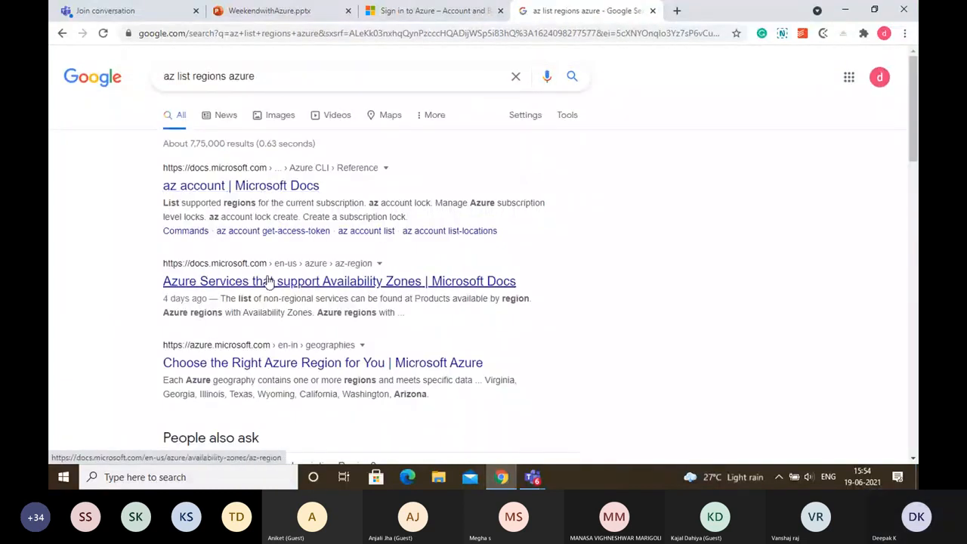
pyautogui.click(268, 119)
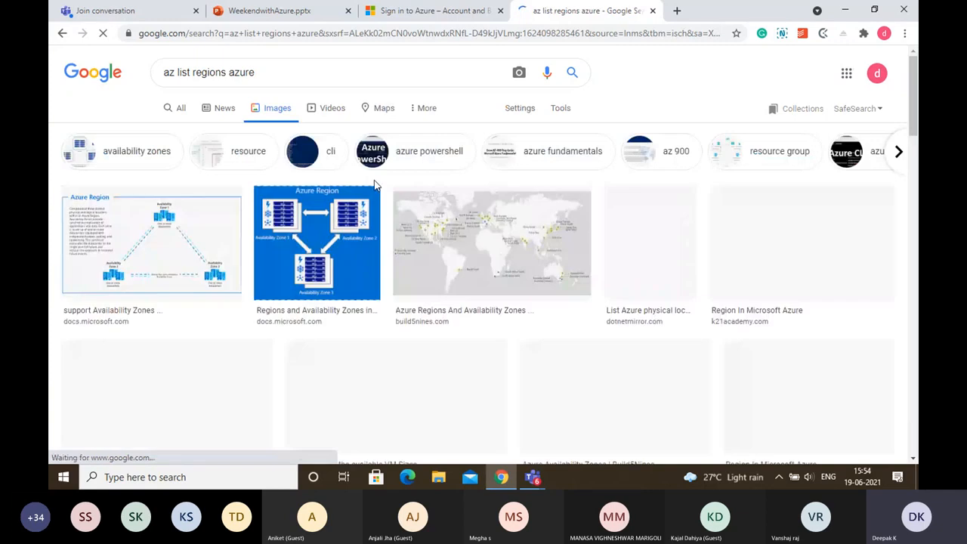
pyautogui.click(496, 237)
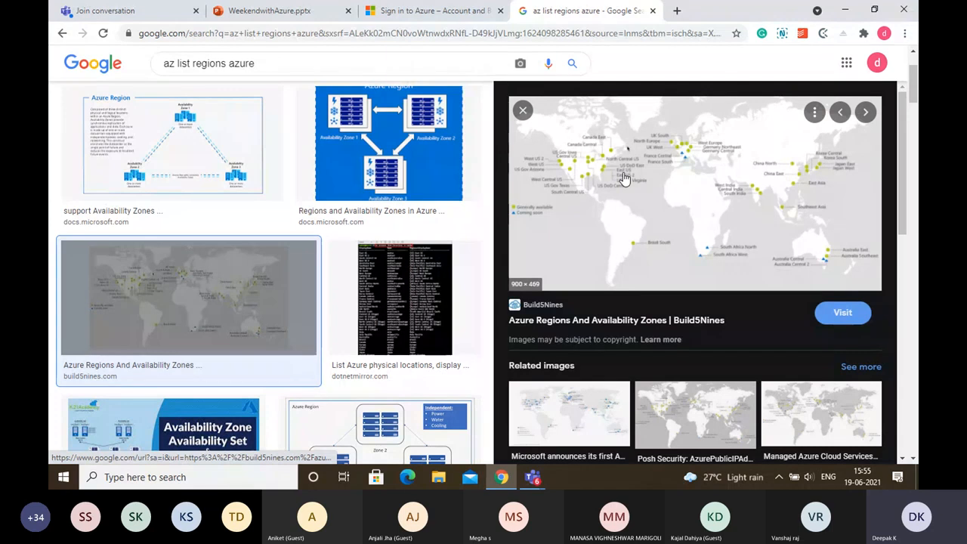
# Step: Close the search tab, go to the Azure portal from the account page, and look over its home page
pyautogui.hotkey('ctrl', 'w')
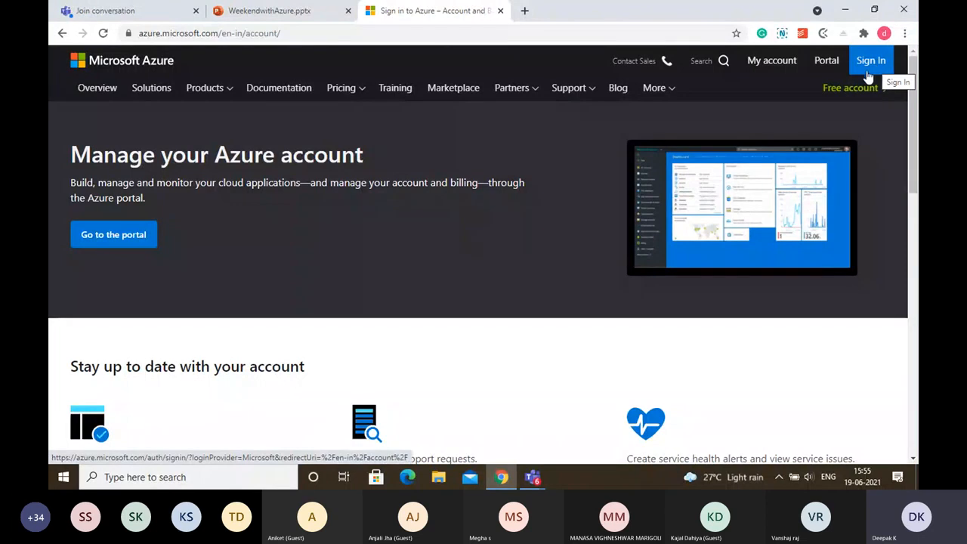
pyautogui.click(114, 234)
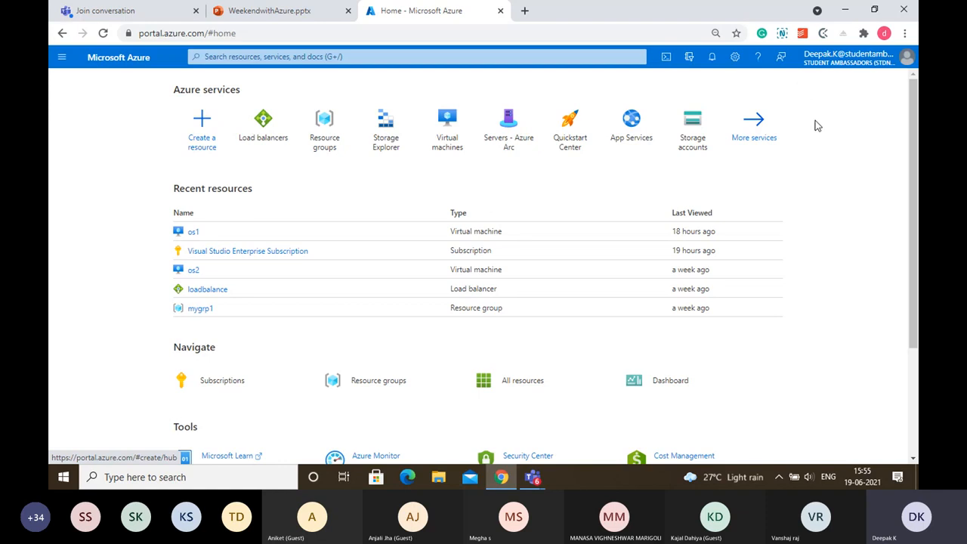
pyautogui.scroll(-2, 399, 183)
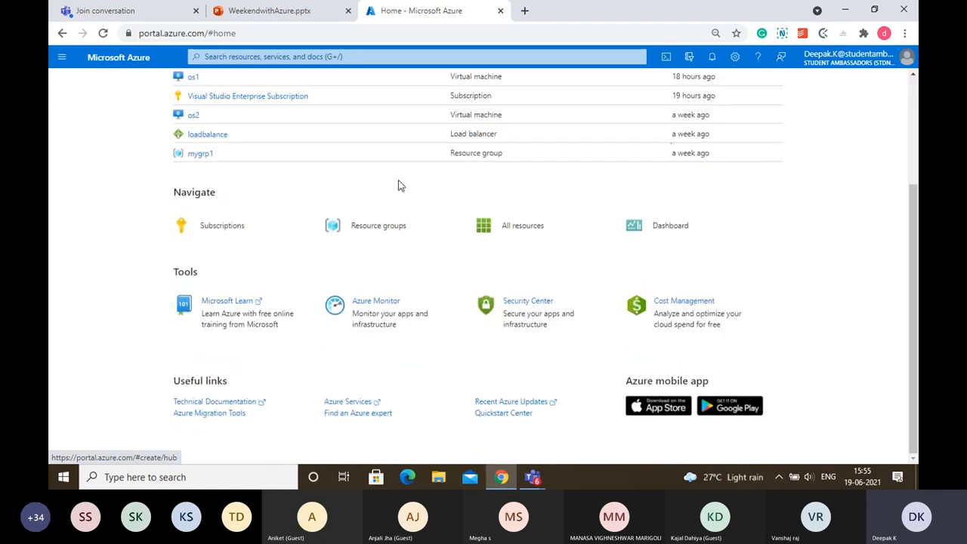
pyautogui.scroll(2, 399, 184)
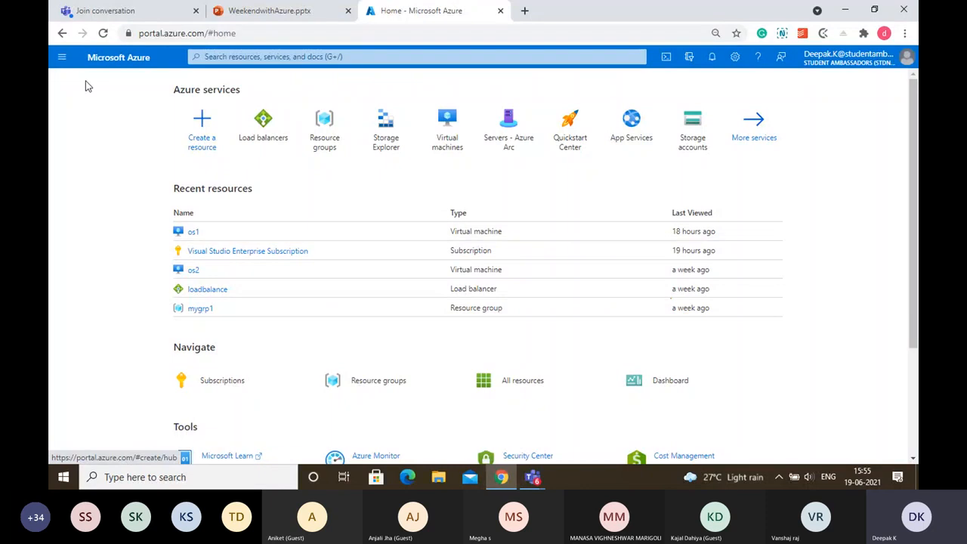
# Step: Check the signed-in account's details and consult the "Concepts for Demo" slide in the WeekendwithAzure presentation
pyautogui.click(855, 63)
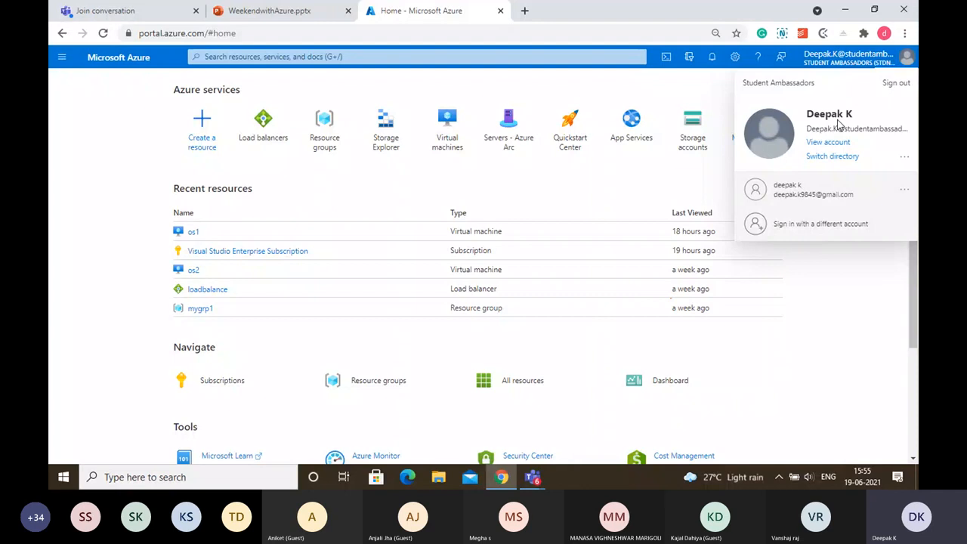
pyautogui.click(852, 65)
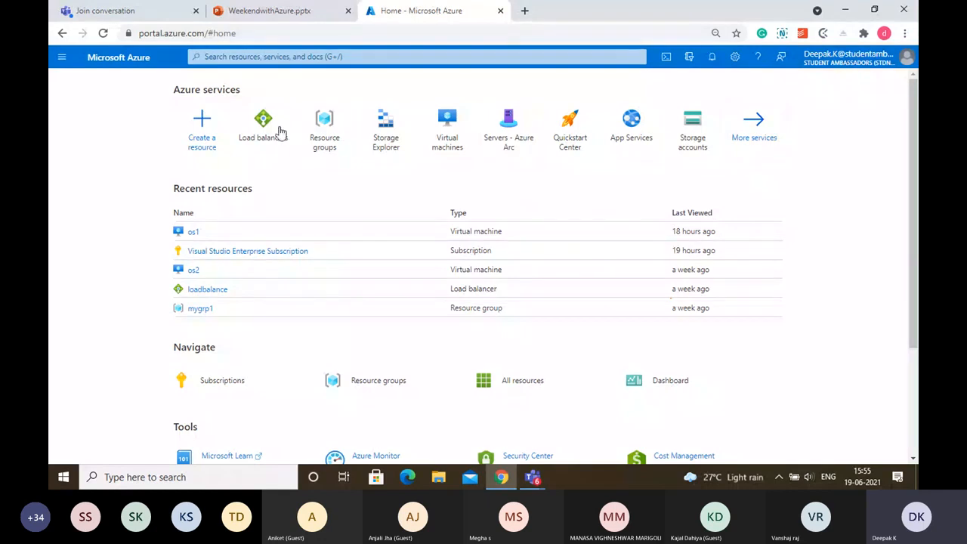
pyautogui.moveTo(350, 126)
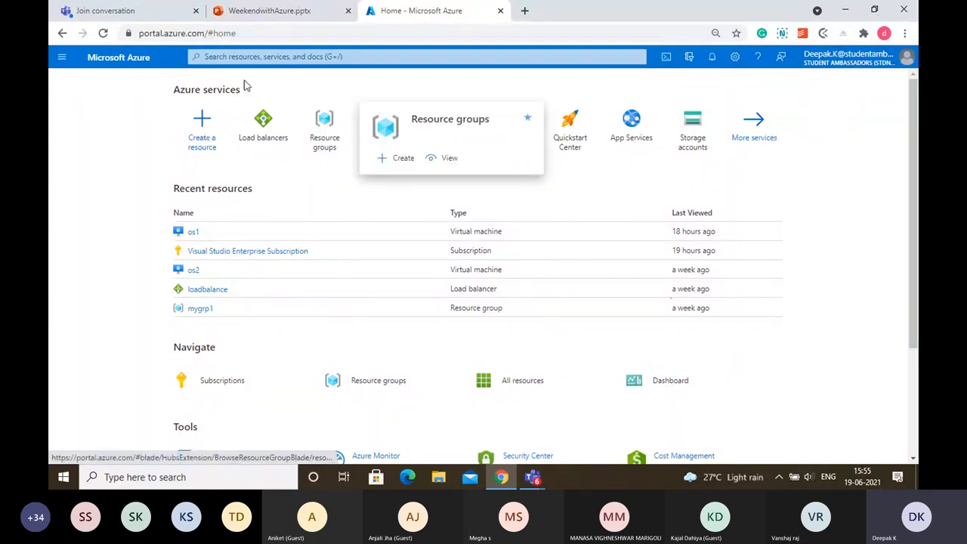
pyautogui.click(279, 11)
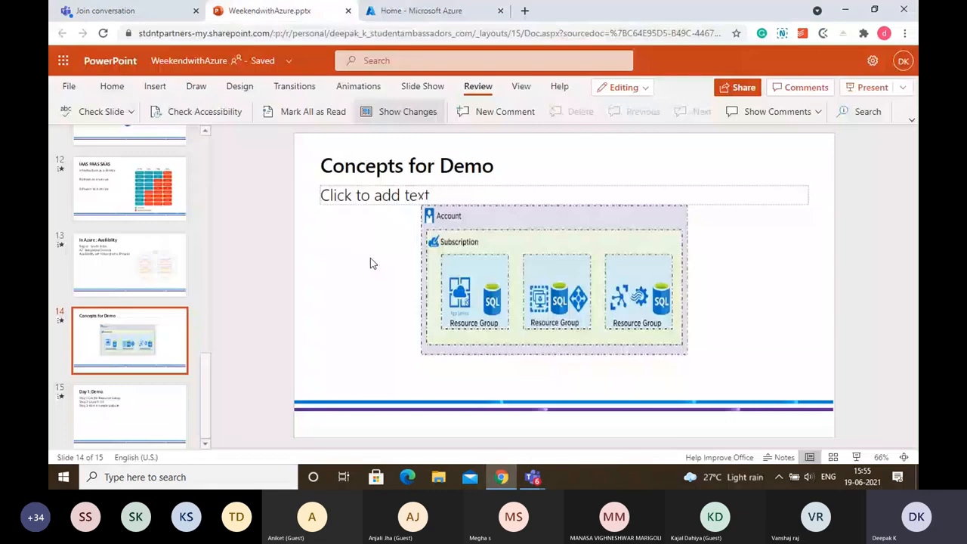
pyautogui.hotkey('ctrl', 'Tab')
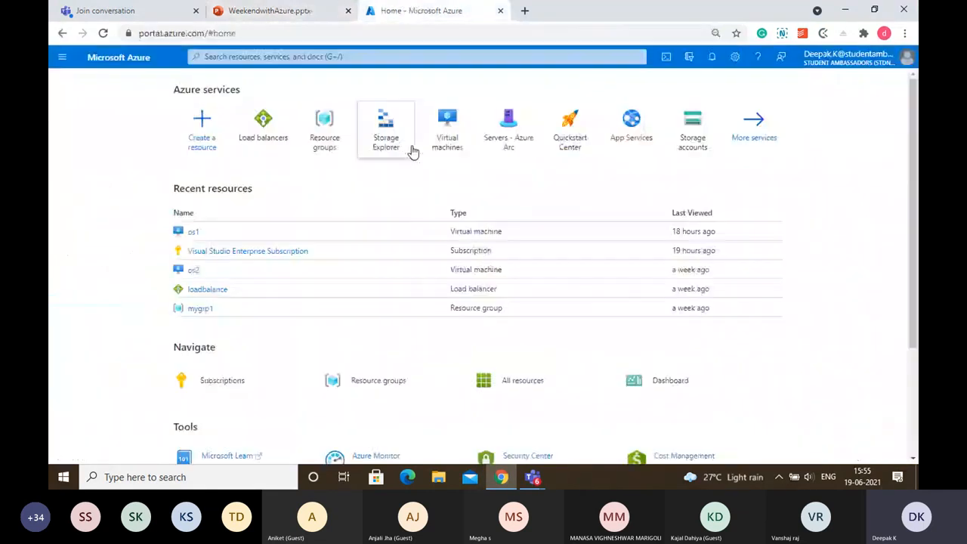
# Step: Open the Create a resource page and review its popular offers and recently created resource types
pyautogui.click(207, 135)
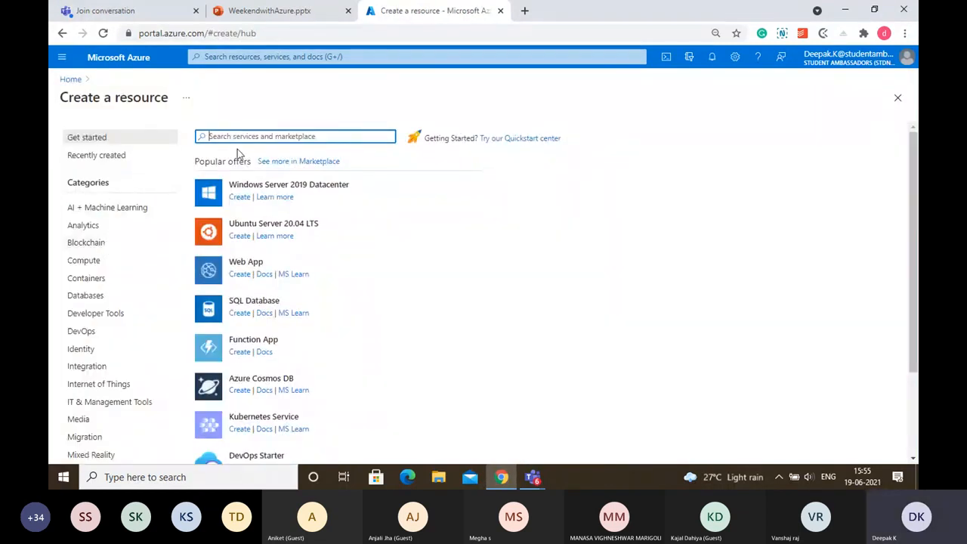
pyautogui.scroll(-3, 257, 276)
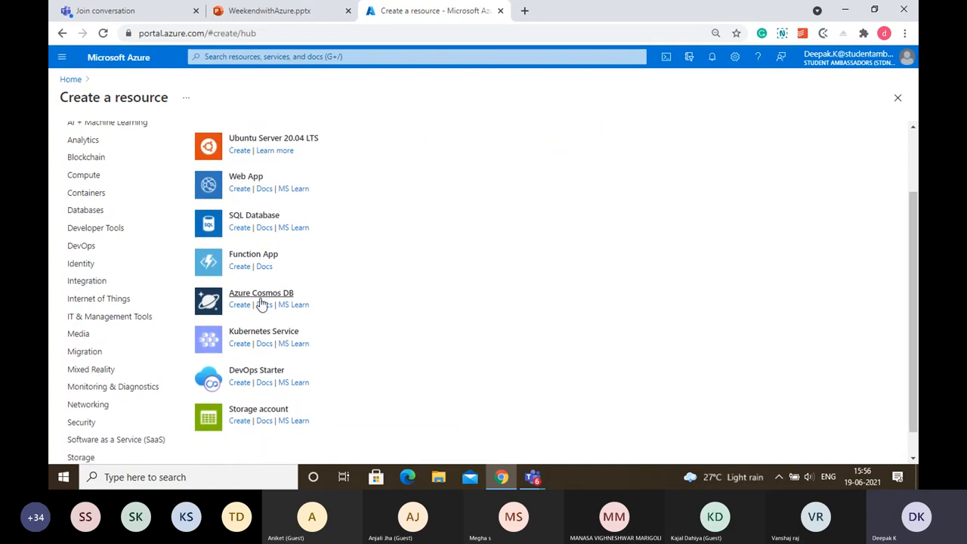
pyautogui.scroll(3, 130, 389)
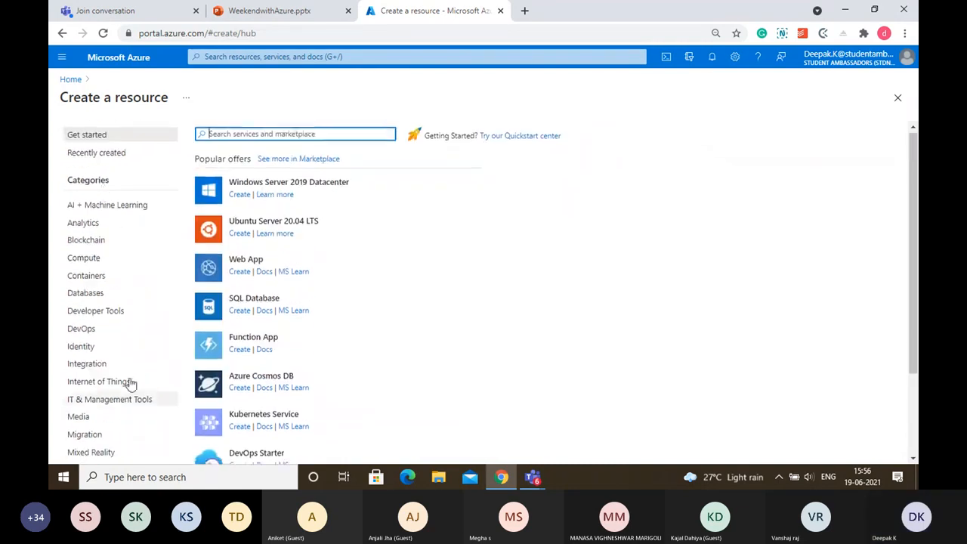
pyautogui.click(112, 161)
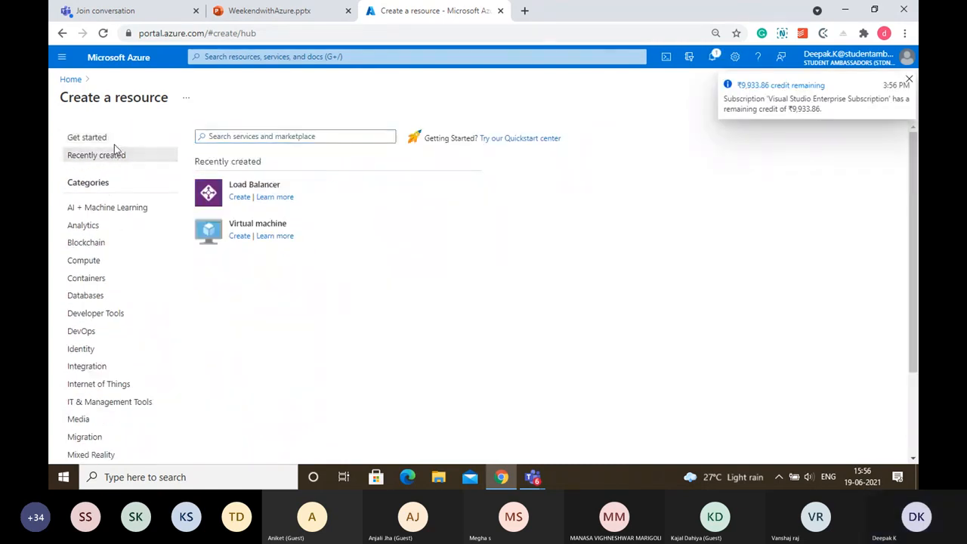
pyautogui.click(117, 142)
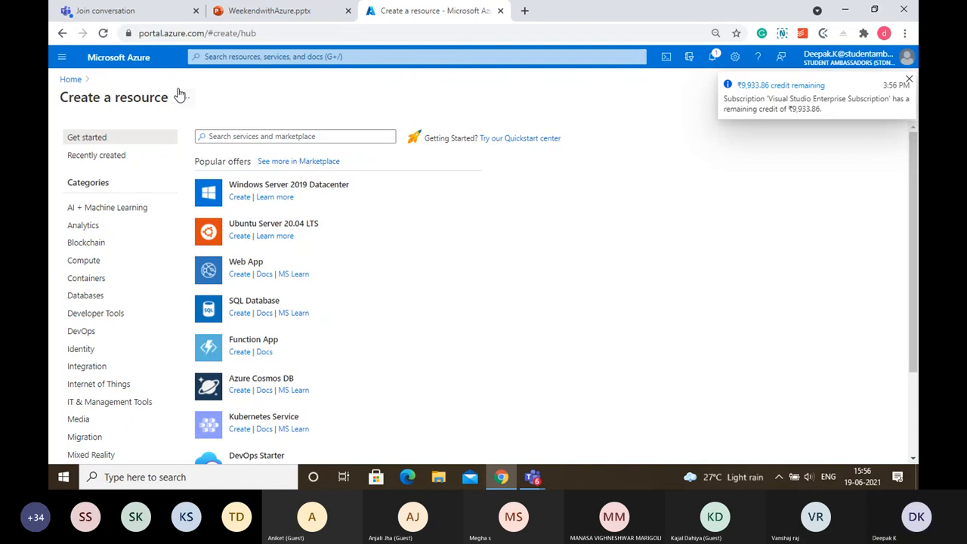
# Step: Search the portal for "resou" and open the Resource groups service
pyautogui.click(238, 56)
pyautogui.write('resou')
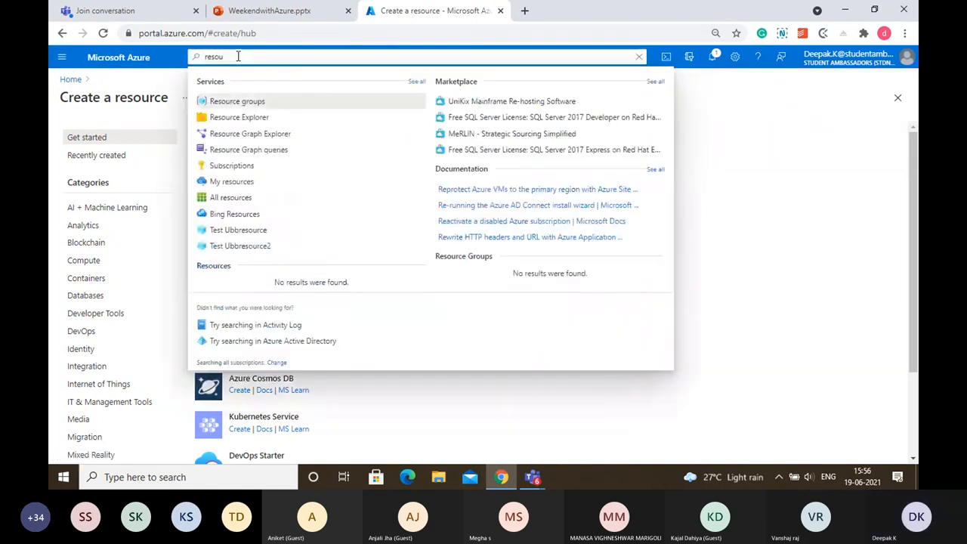
pyautogui.click(232, 102)
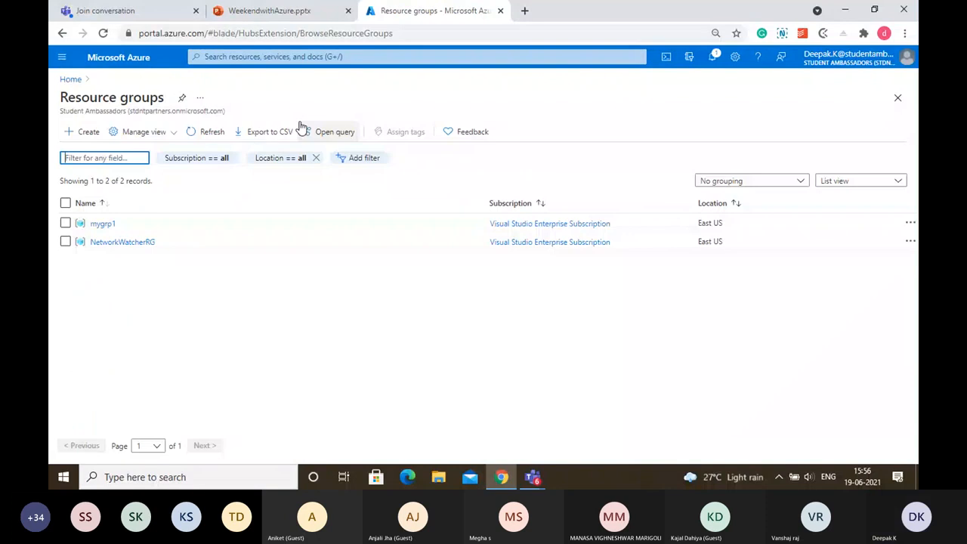
pyautogui.click(282, 57)
pyautogui.click(121, 101)
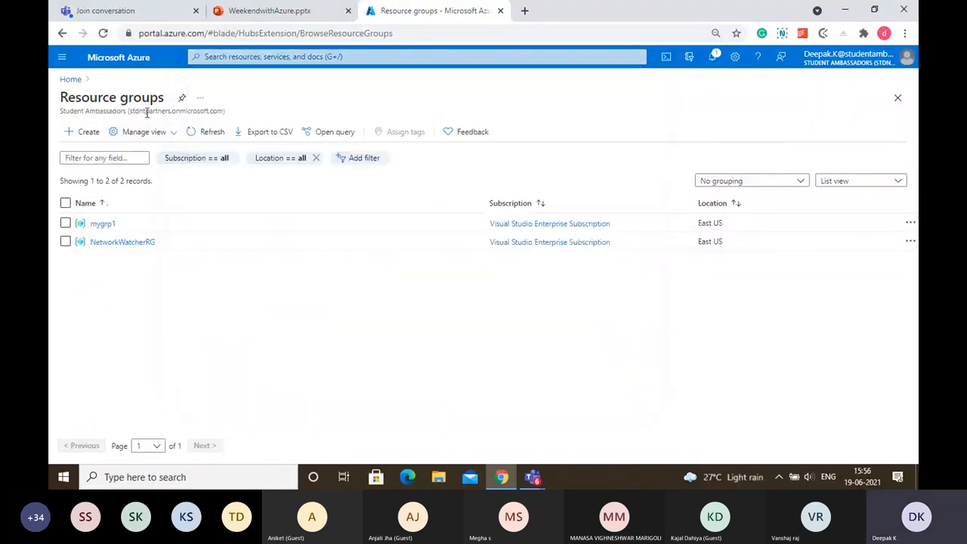
# Step: Start creating a new resource group and consult the account and subscription diagram on the "Concepts for Demo" slide
pyautogui.click(84, 132)
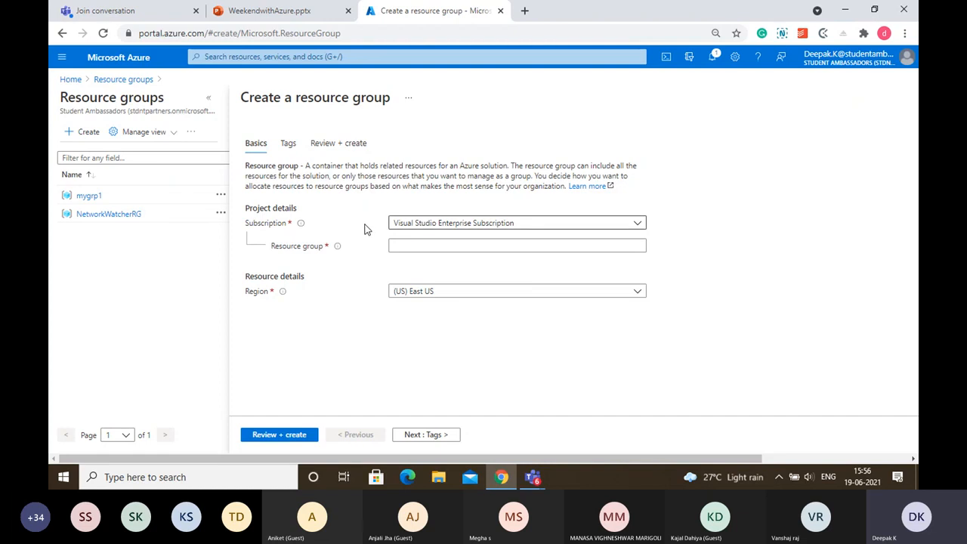
pyautogui.hotkey('ctrl', 'shift', 'Tab')
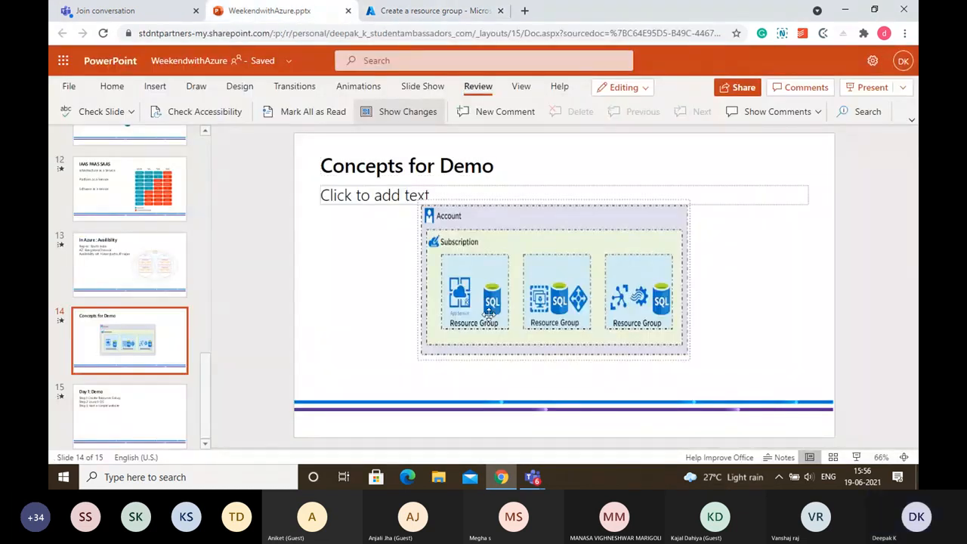
pyautogui.hotkey('ctrl', 'Tab')
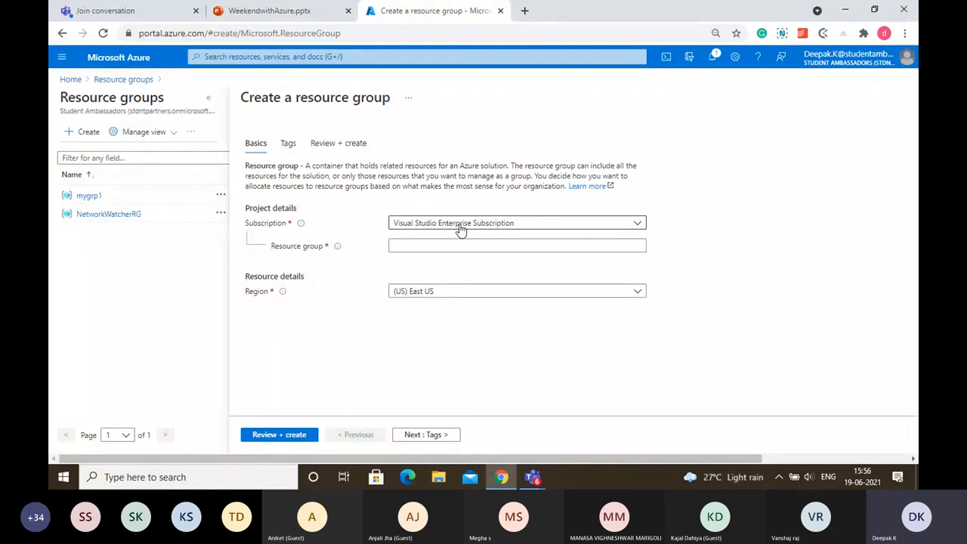
# Step: Select the Visual Studio Enterprise Subscription and name the new resource group Mygrp2
pyautogui.click(458, 227)
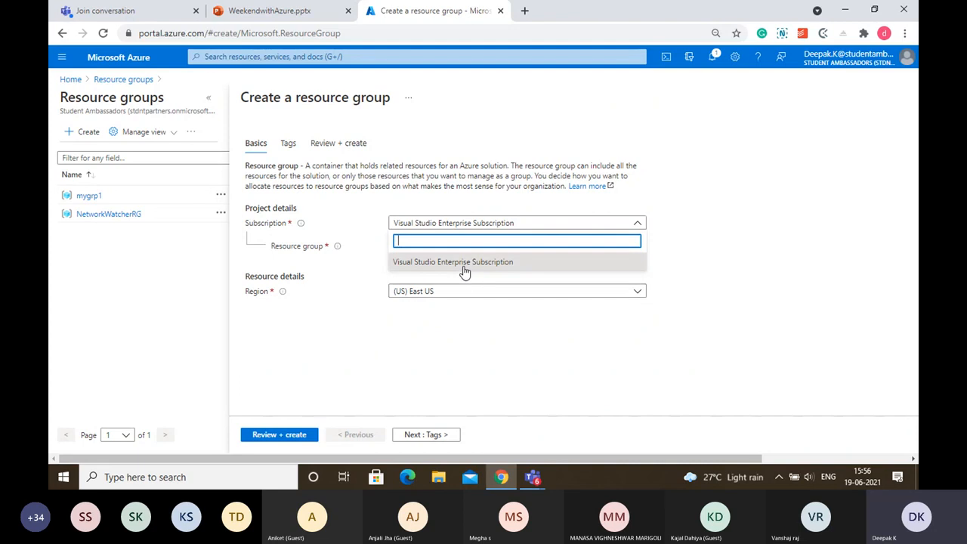
pyautogui.click(466, 264)
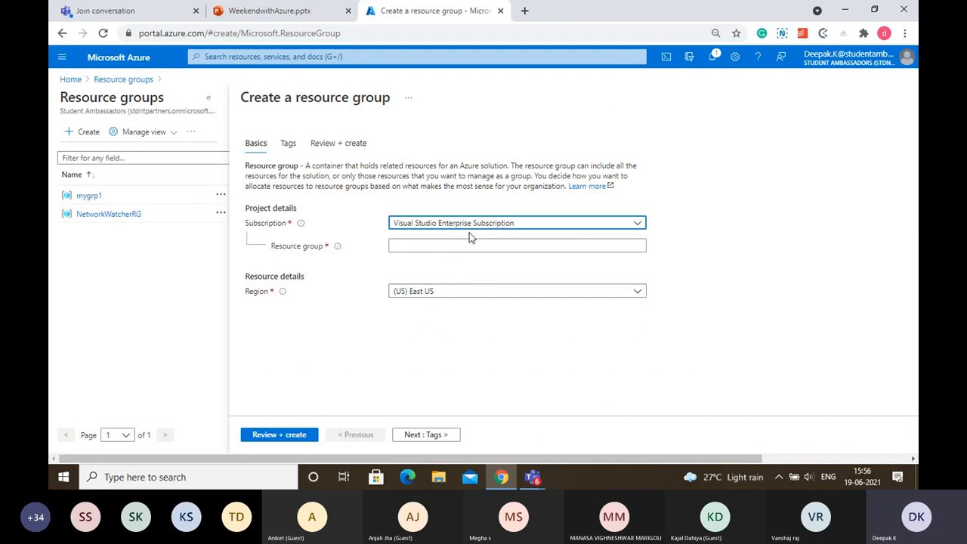
pyautogui.click(427, 246)
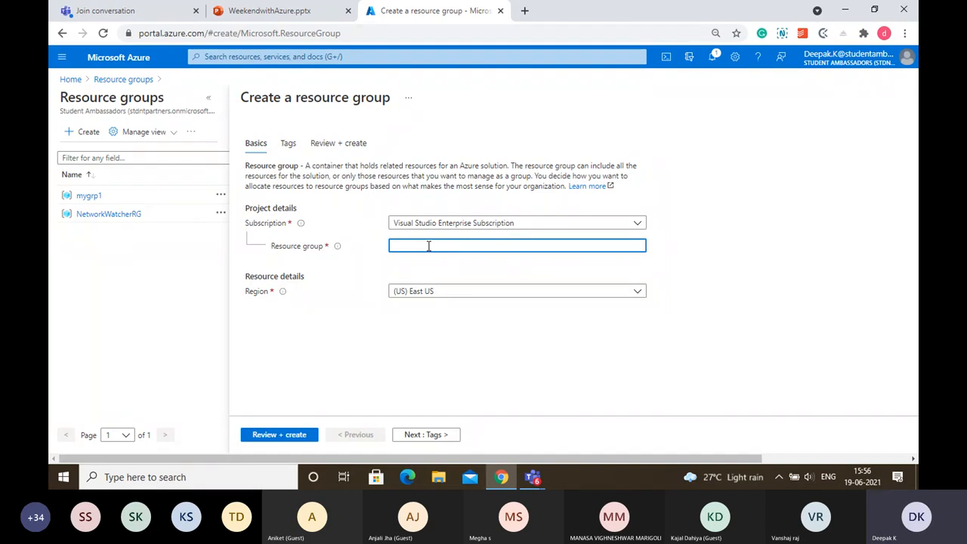
pyautogui.moveTo(337, 247)
pyautogui.write('My gr')
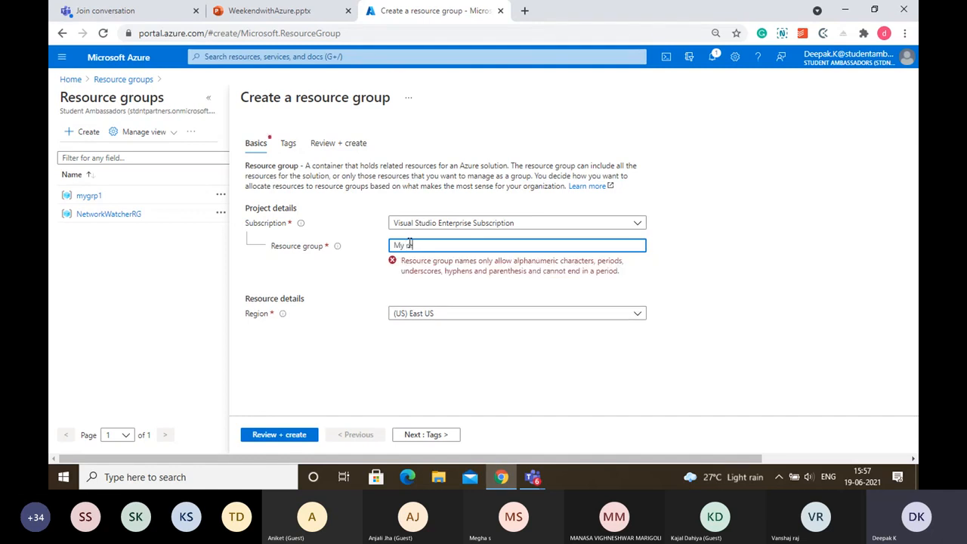
pyautogui.press('BackSpace')
pyautogui.press('BackSpace')
pyautogui.write('resoue')
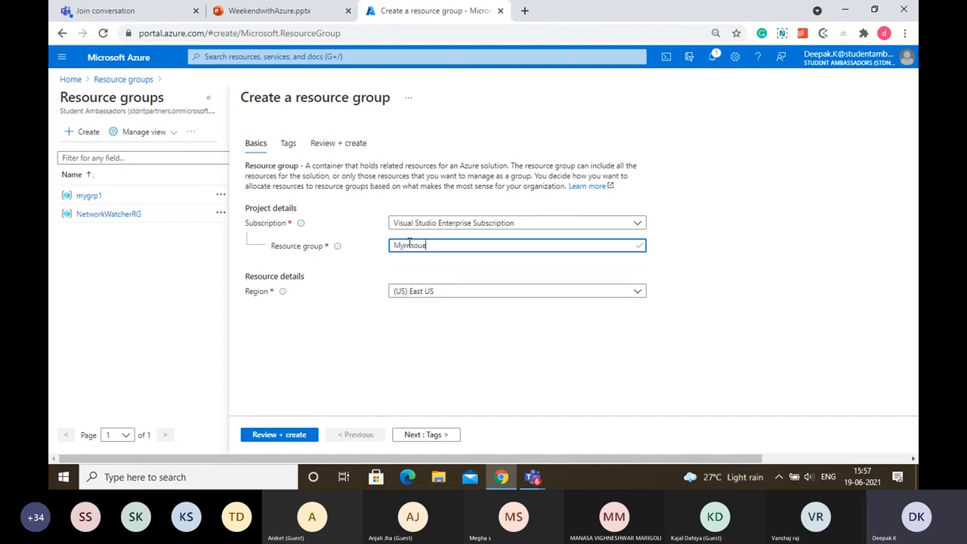
pyautogui.press('BackSpace')
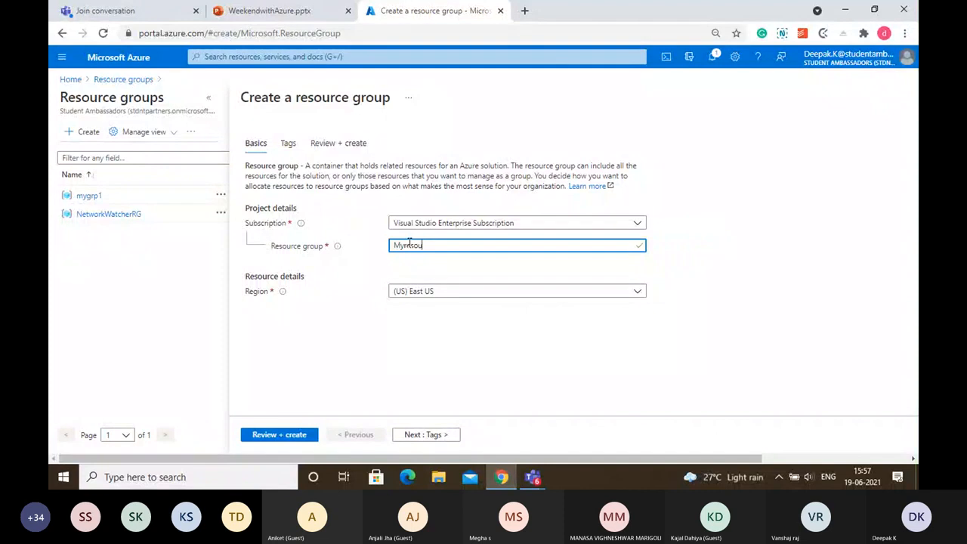
pyautogui.press('BackSpace')
pyautogui.press('BackSpace')
pyautogui.press('BackSpace')
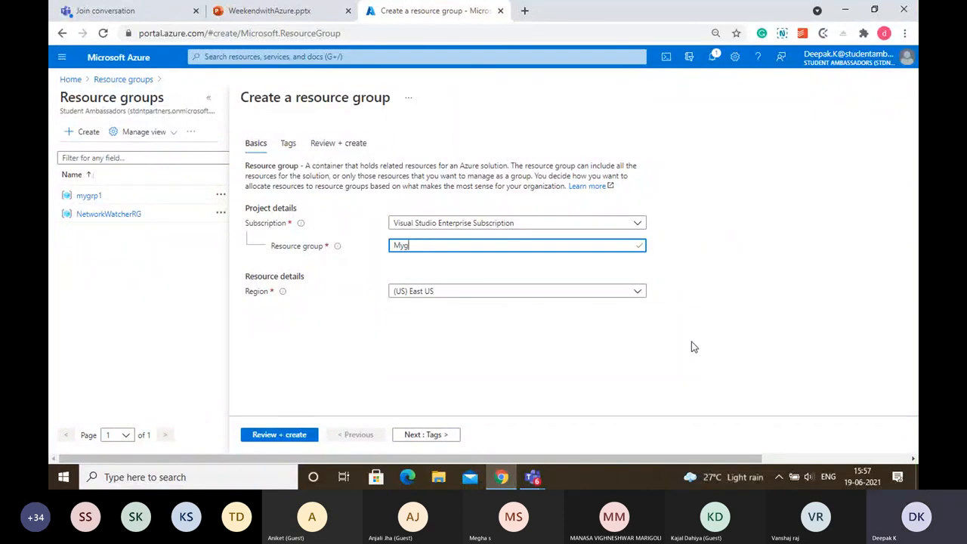
pyautogui.write('gr')
pyautogui.press('BackSpace')
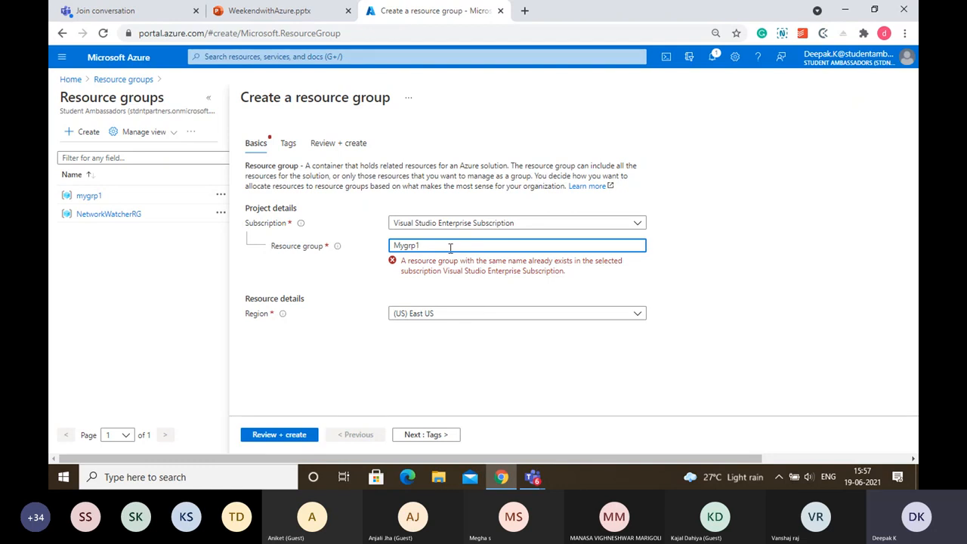
pyautogui.write('2')
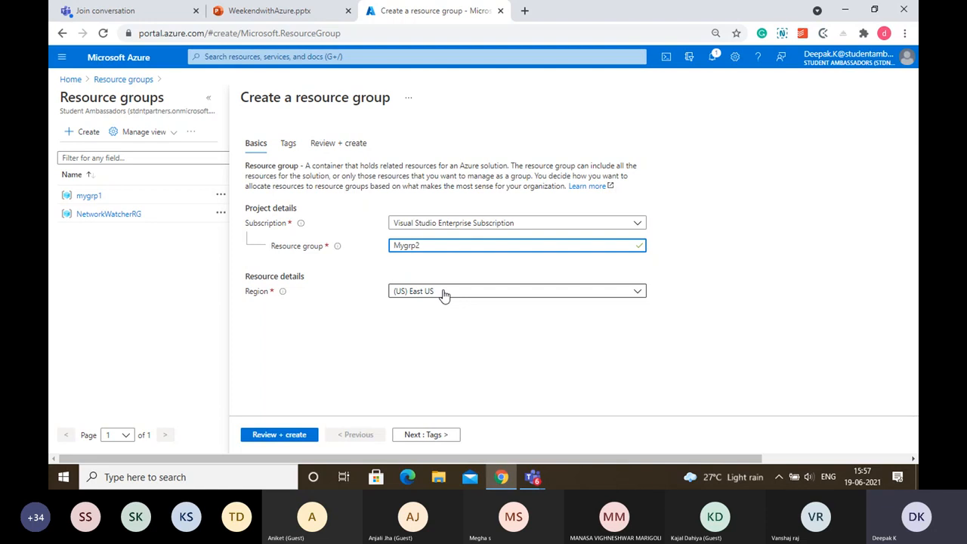
pyautogui.click(341, 310)
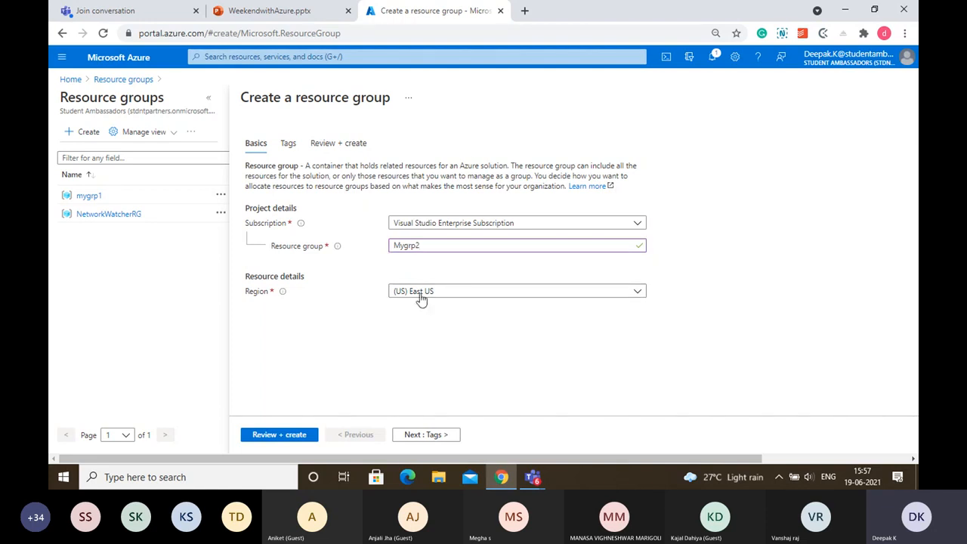
# Step: Browse the available regions for the resource group and filter them by "indi"
pyautogui.moveTo(278, 296)
pyautogui.click(489, 295)
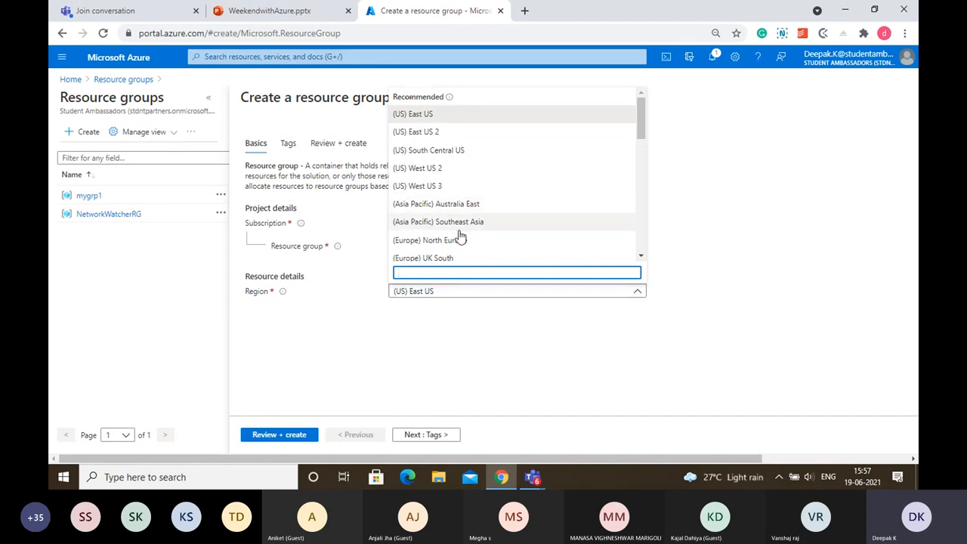
pyautogui.scroll(-2, 486, 222)
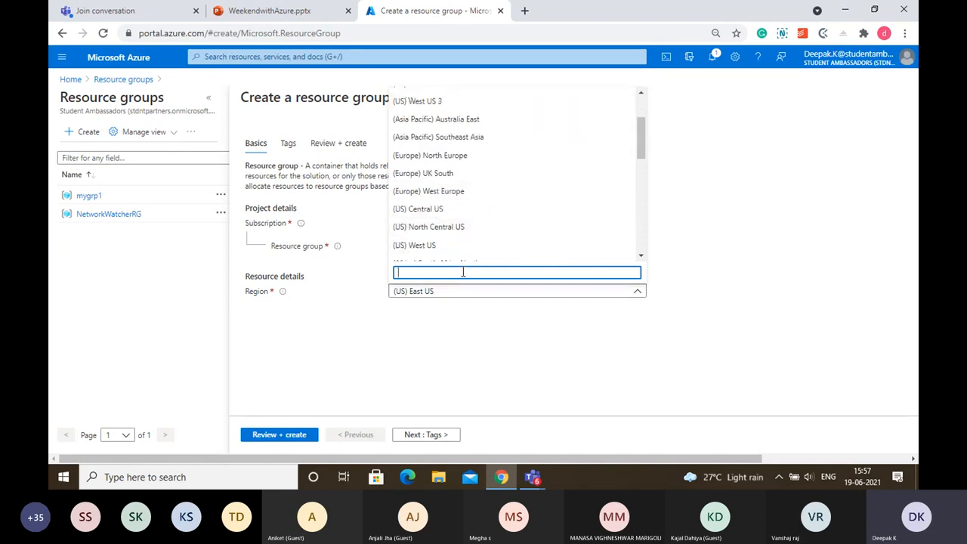
pyautogui.write('indi')
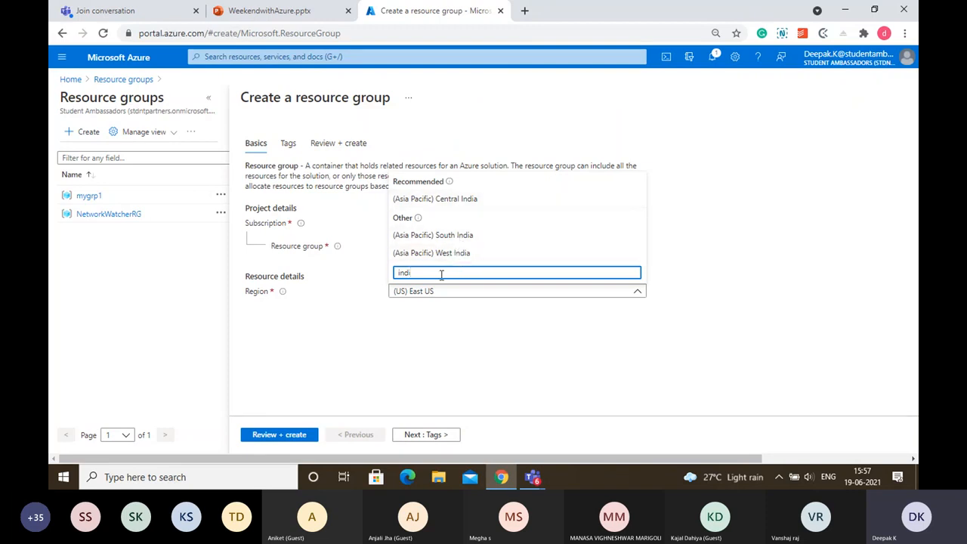
pyautogui.press('BackSpace')
pyautogui.press('BackSpace')
pyautogui.press('BackSpace')
pyautogui.press('BackSpace')
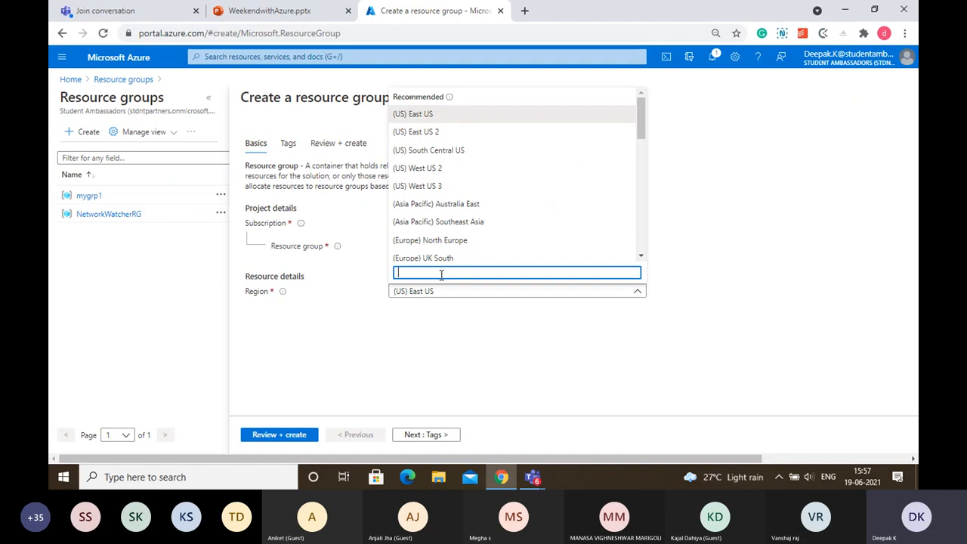
pyautogui.click(390, 349)
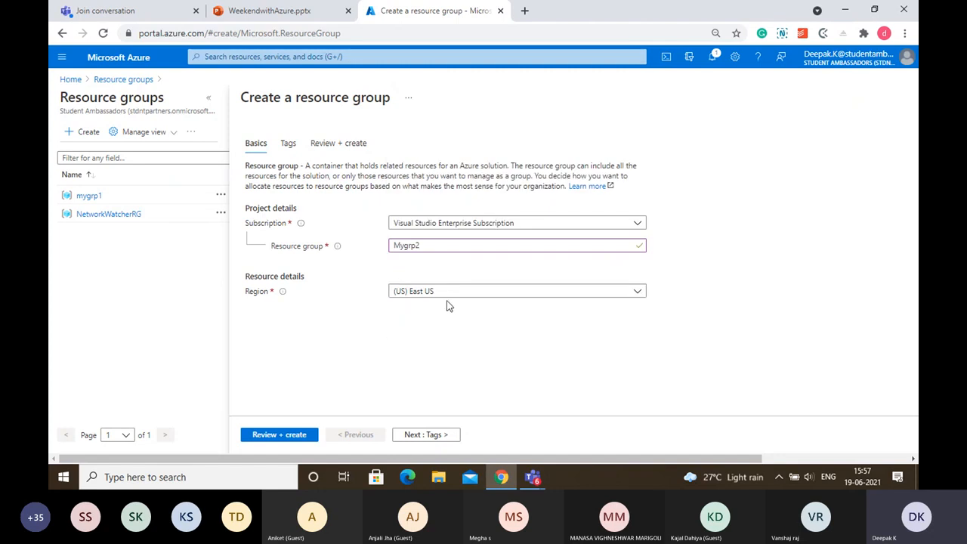
# Step: Add a tag named develop with the value try to the new resource group
pyautogui.click(431, 435)
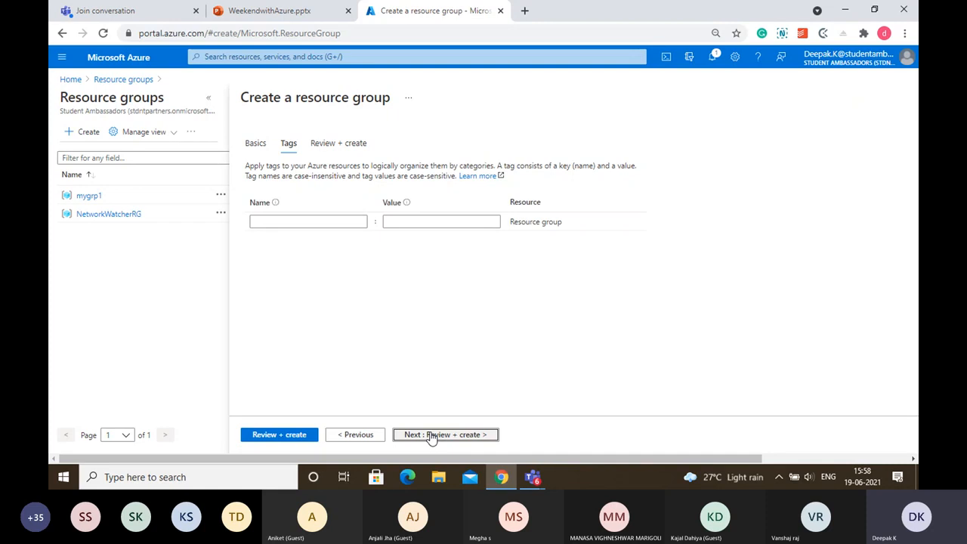
pyautogui.click(301, 221)
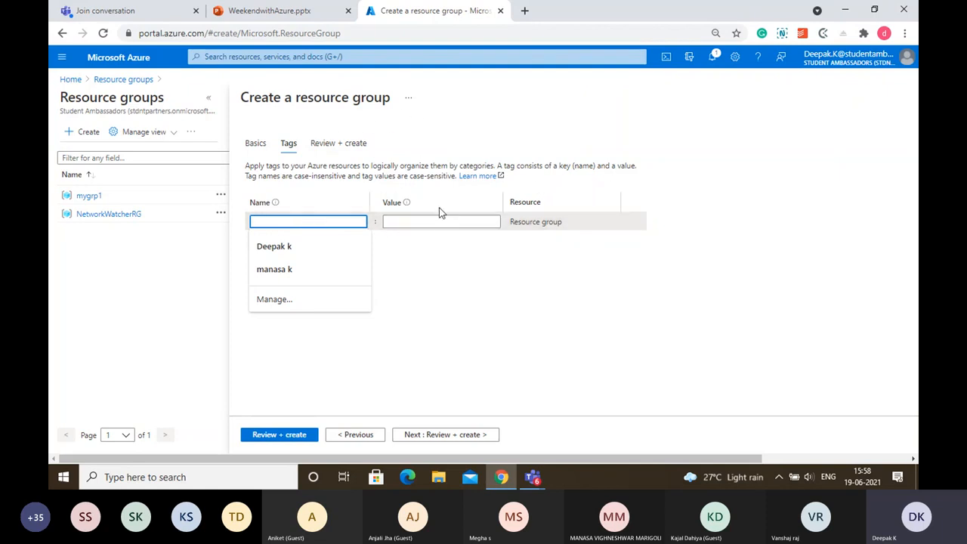
pyautogui.click(494, 276)
pyautogui.click(332, 223)
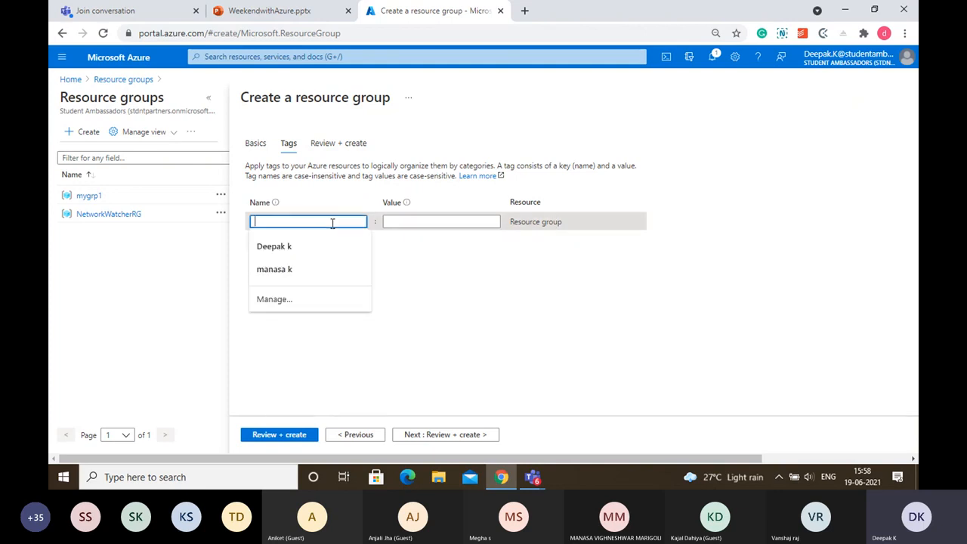
pyautogui.write('developer')
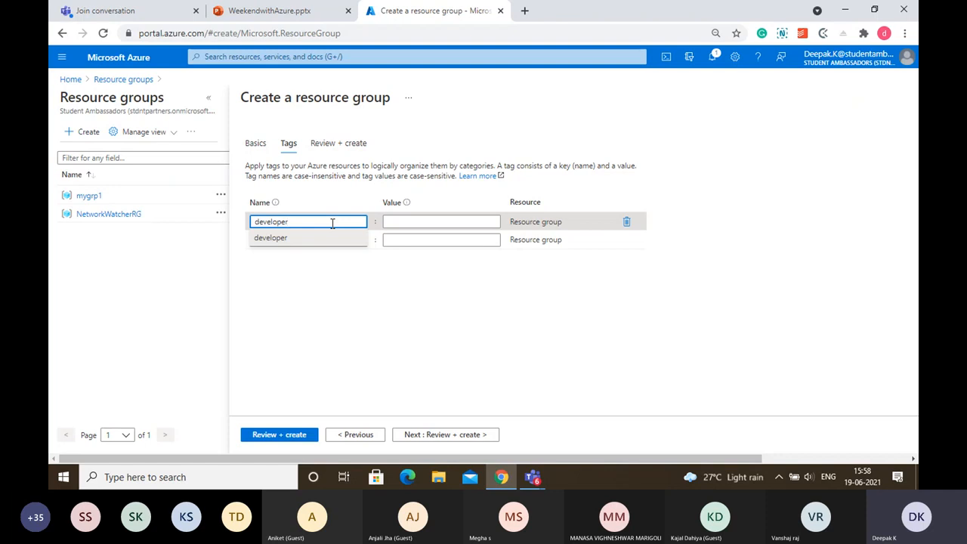
pyautogui.write(' pl')
pyautogui.press('BackSpace')
pyautogui.press('BackSpace')
pyautogui.press('BackSpace')
pyautogui.press('BackSpace')
pyautogui.press('BackSpace')
pyautogui.click(419, 222)
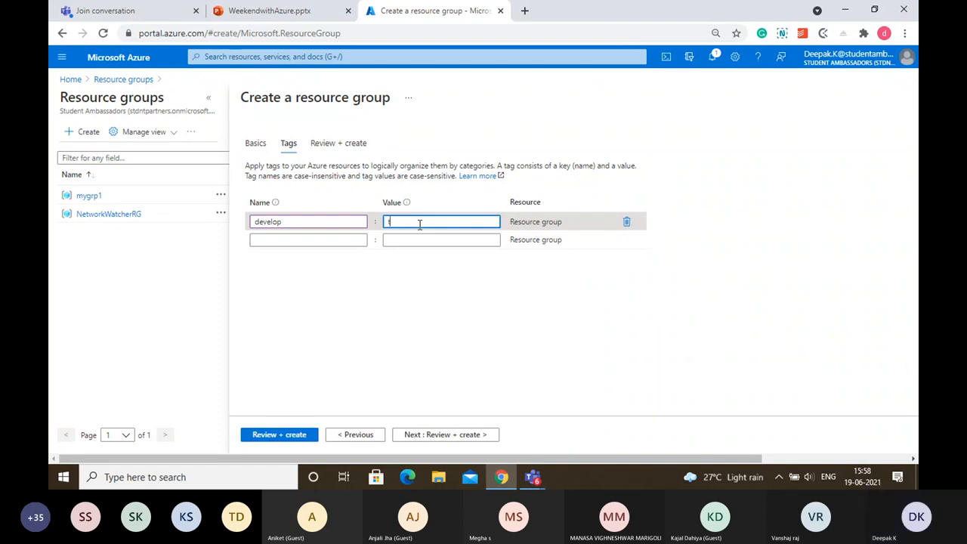
pyautogui.write('try')
pyautogui.click(380, 288)
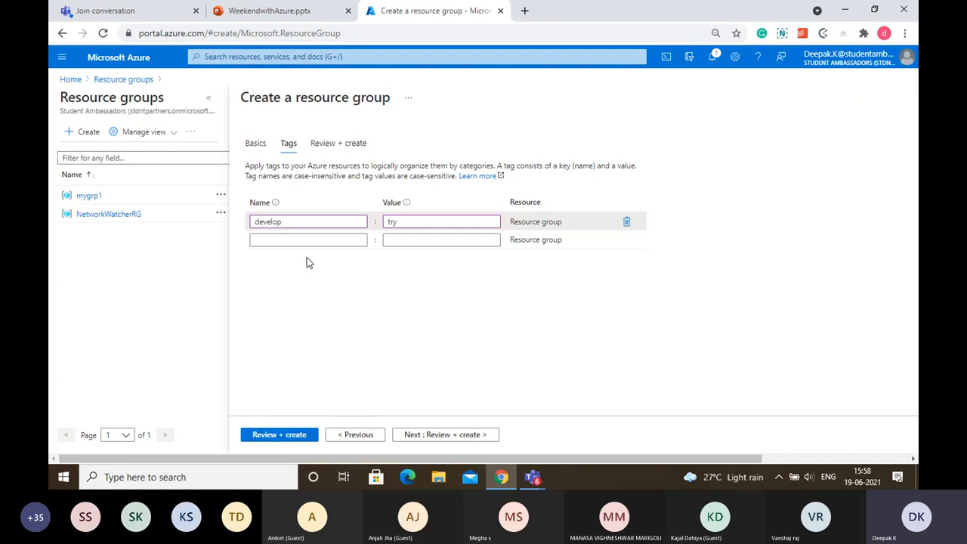
# Step: Clear the develop tag's value and delete the tag from the resource group
pyautogui.click(343, 222)
pyautogui.press('BackSpace')
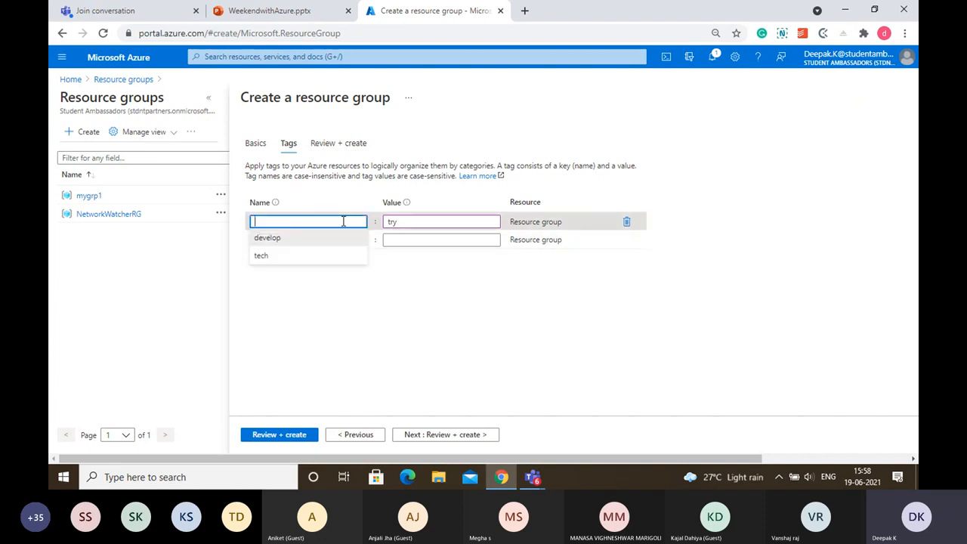
pyautogui.click(411, 222)
pyautogui.press('BackSpace')
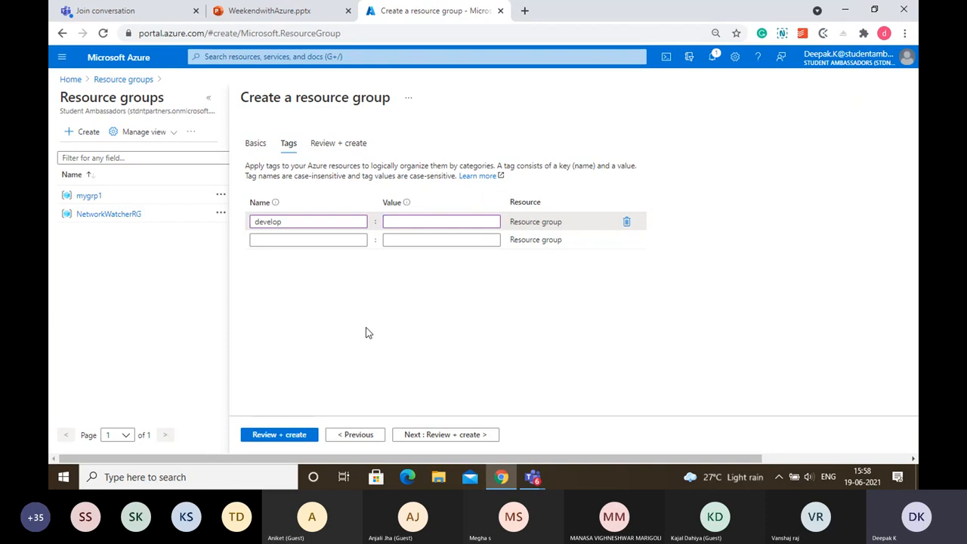
pyautogui.click(311, 222)
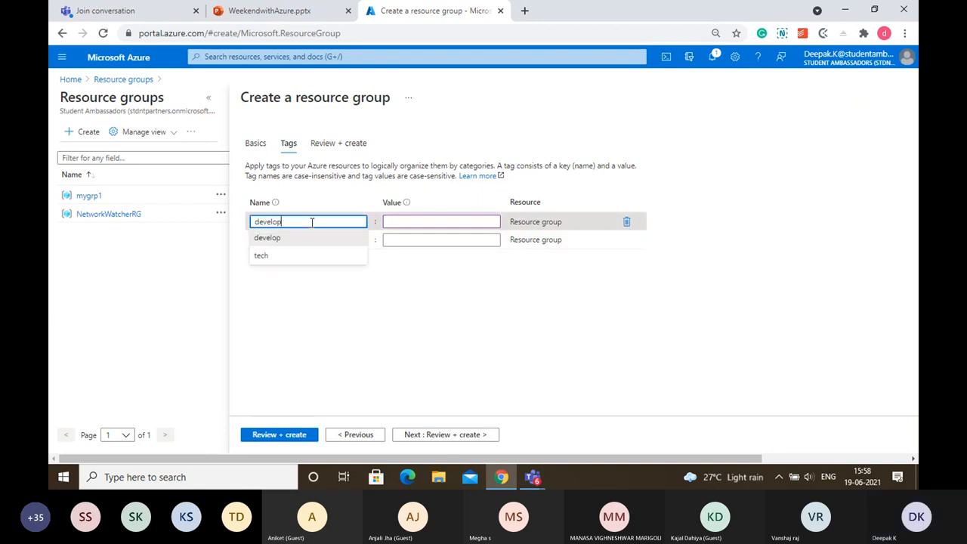
pyautogui.click(627, 221)
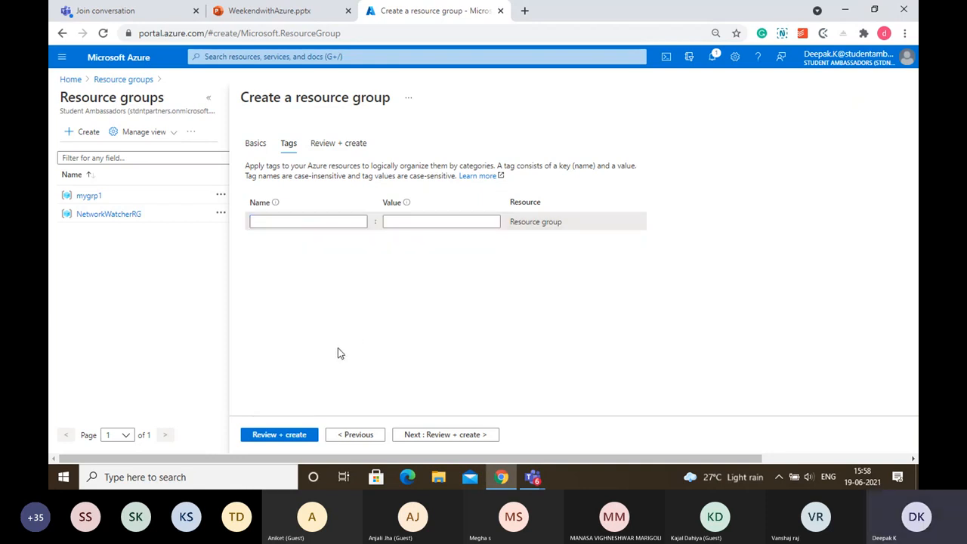
# Step: Review and create the resource group Mygrp2 without tags and open its overview
pyautogui.click(444, 438)
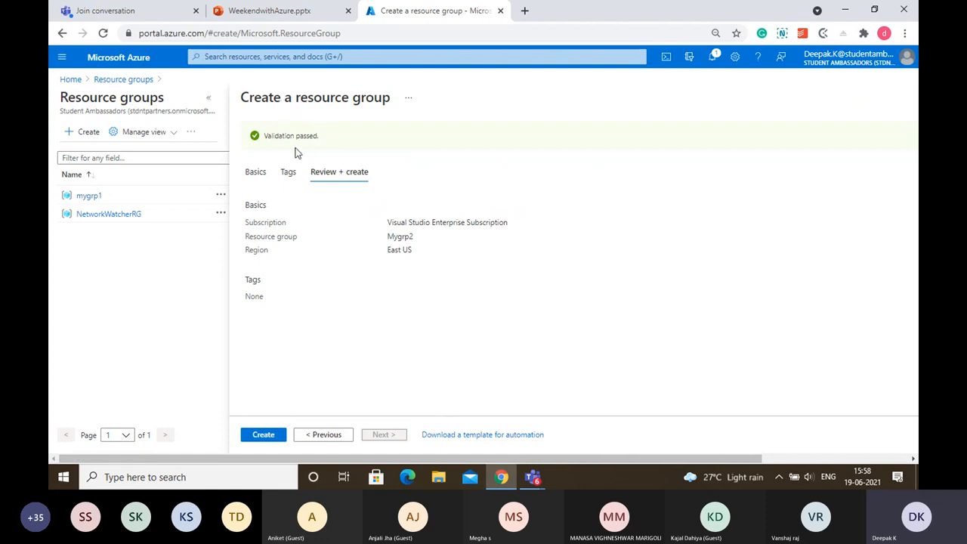
pyautogui.click(265, 435)
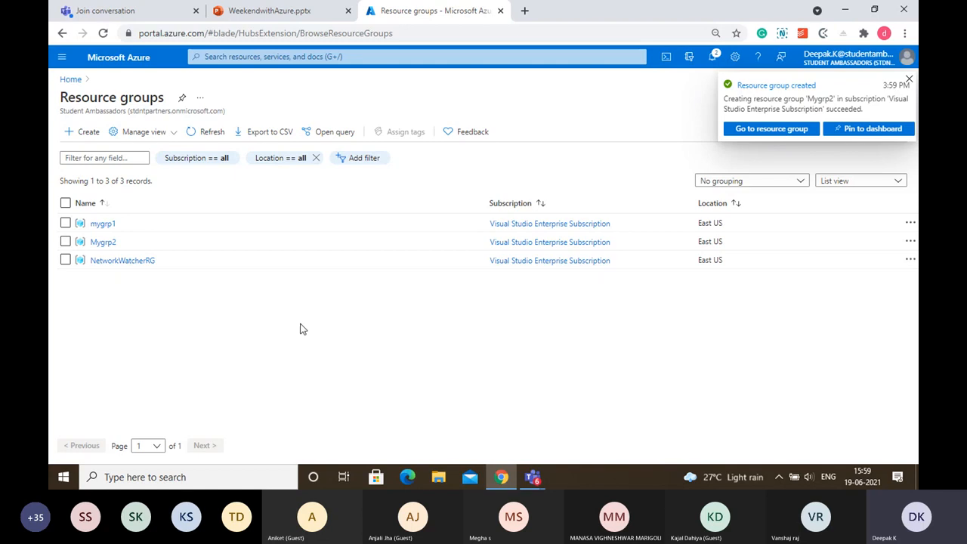
pyautogui.click(107, 246)
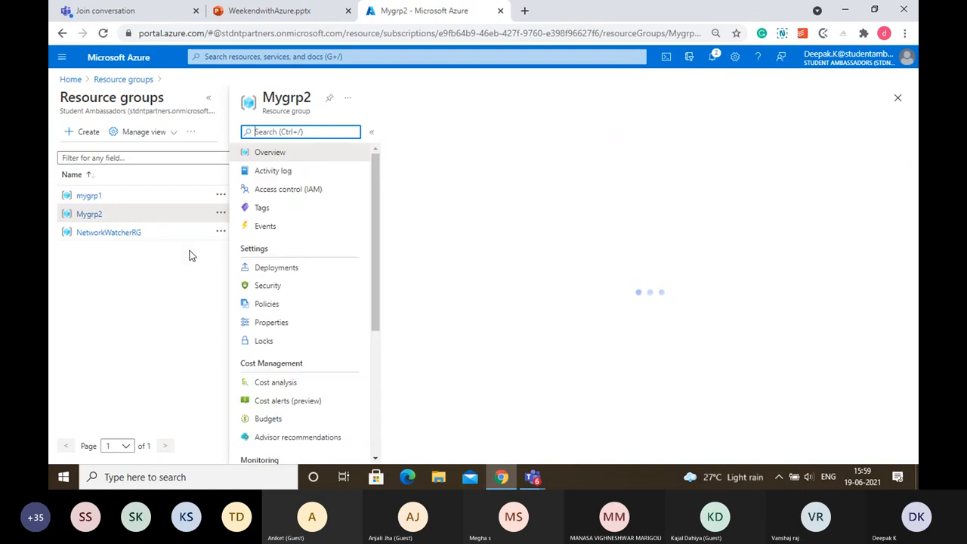
pyautogui.click(210, 100)
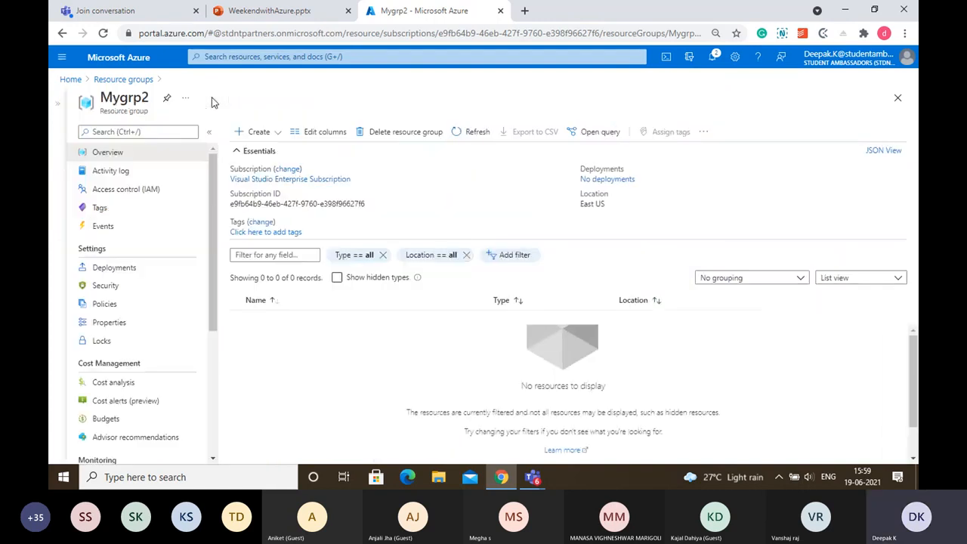
# Step: Consult the "Concepts for Demo" slide and examine Mygrp2's settings, cost management, monitoring and automation options
pyautogui.click(268, 10)
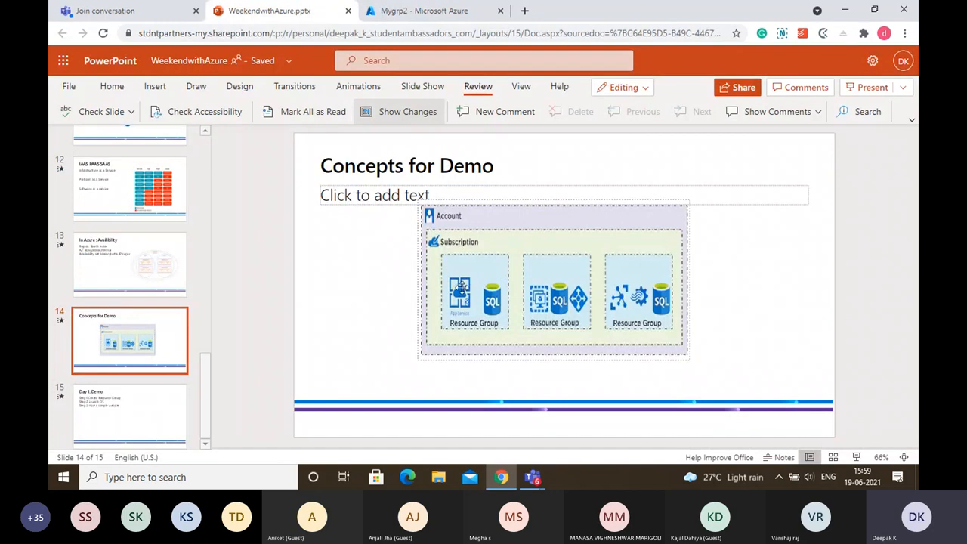
pyautogui.click(426, 17)
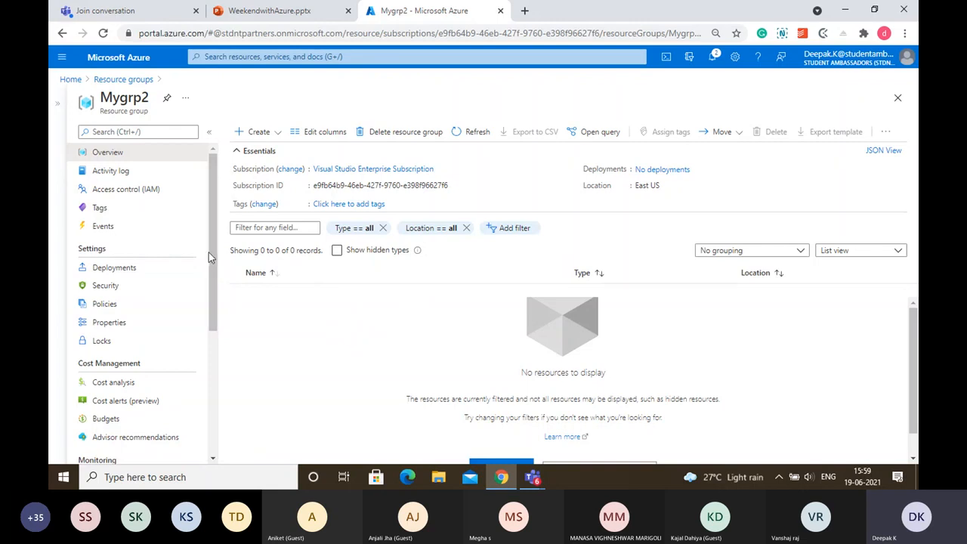
pyautogui.scroll(-2, 151, 211)
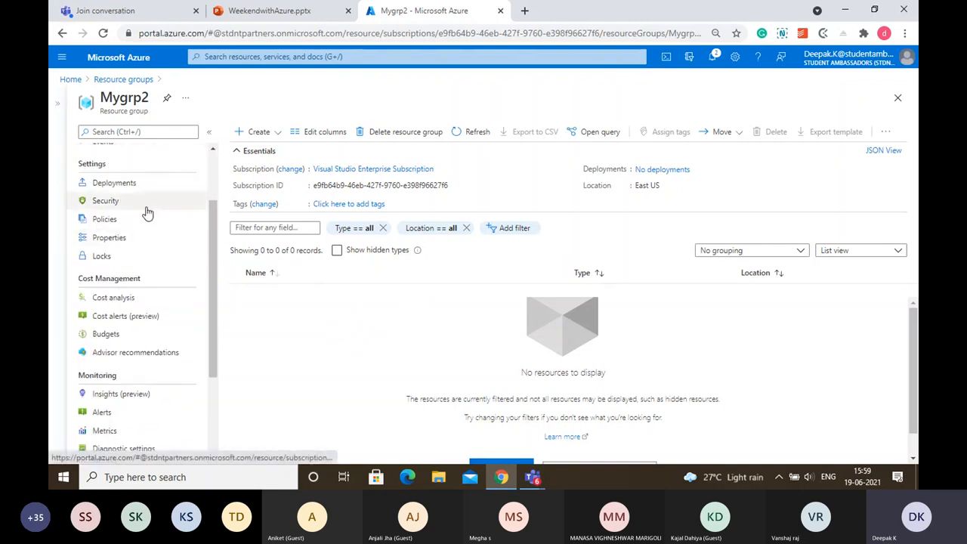
pyautogui.scroll(2, 140, 219)
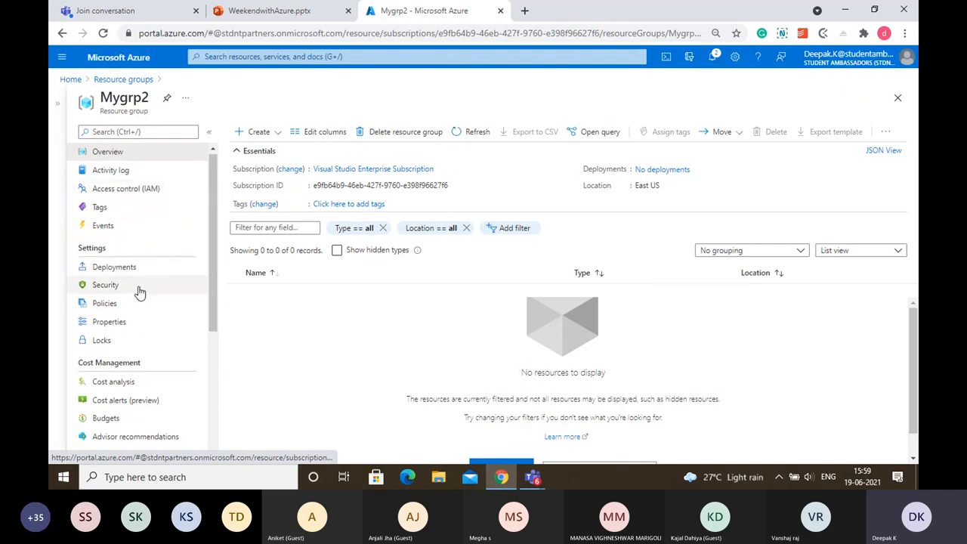
pyautogui.scroll(-1, 139, 293)
pyautogui.scroll(-2, 140, 302)
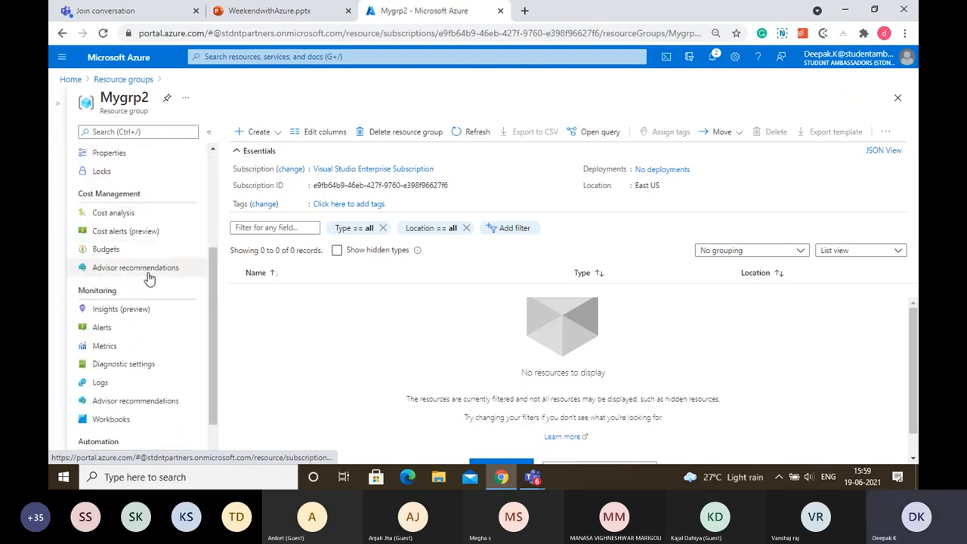
pyautogui.scroll(-1, 151, 293)
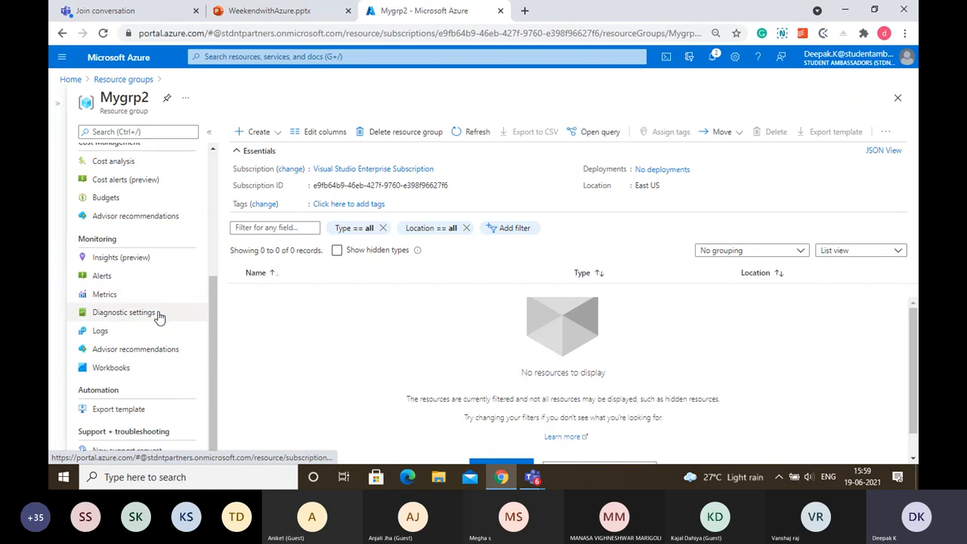
# Step: Browse the resource categories for Mygrp2 and start creating a virtual machine from the Compute category
pyautogui.scroll(4, 161, 333)
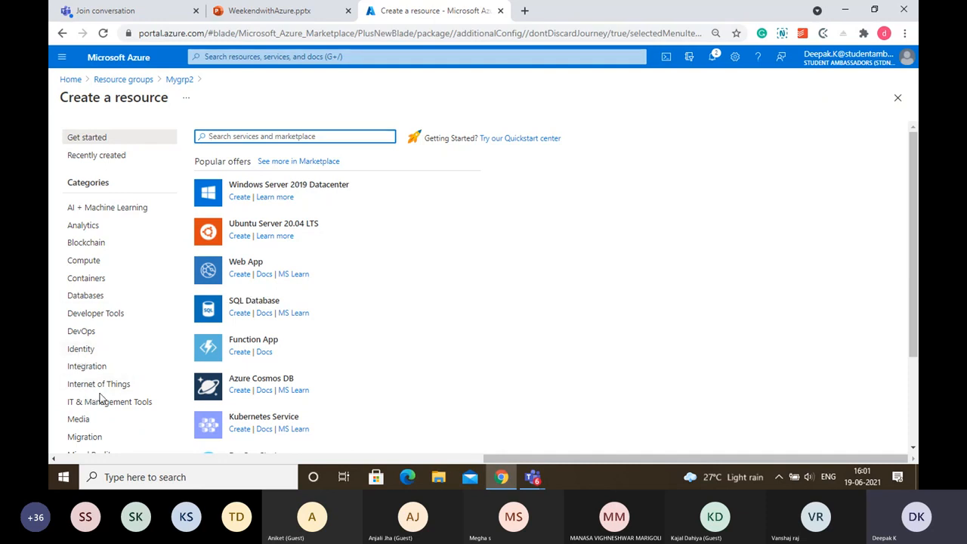
pyautogui.scroll(-1, 96, 420)
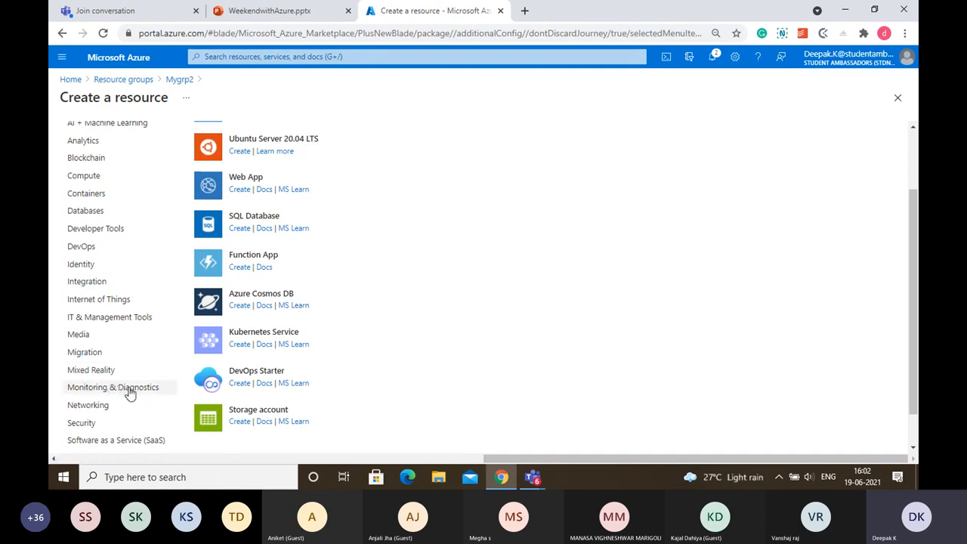
pyautogui.scroll(-1, 142, 393)
pyautogui.scroll(-1, 97, 375)
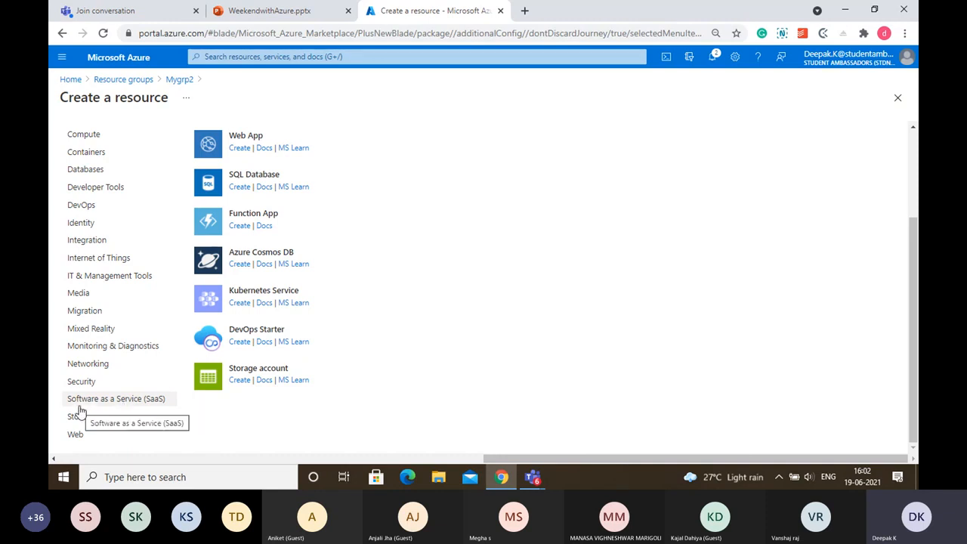
pyautogui.scroll(3, 121, 416)
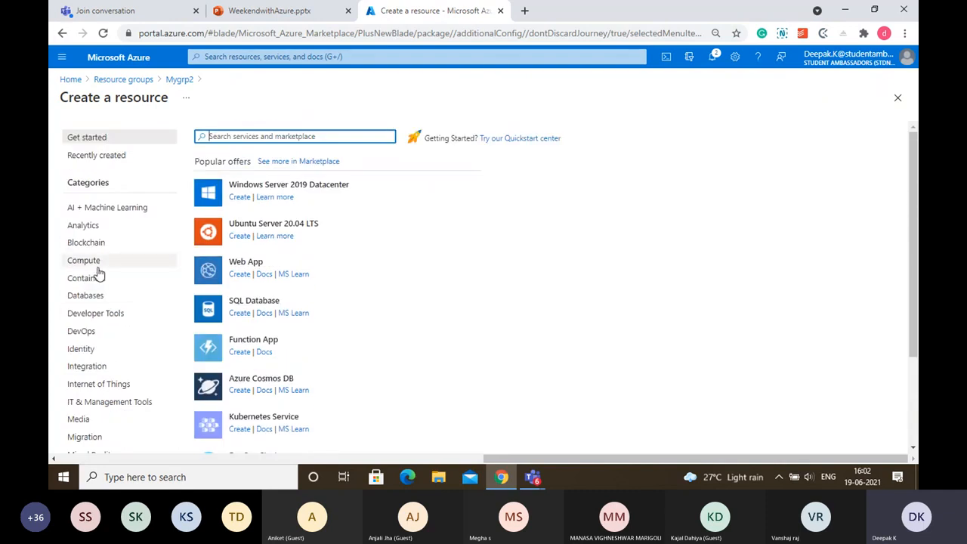
pyautogui.click(102, 266)
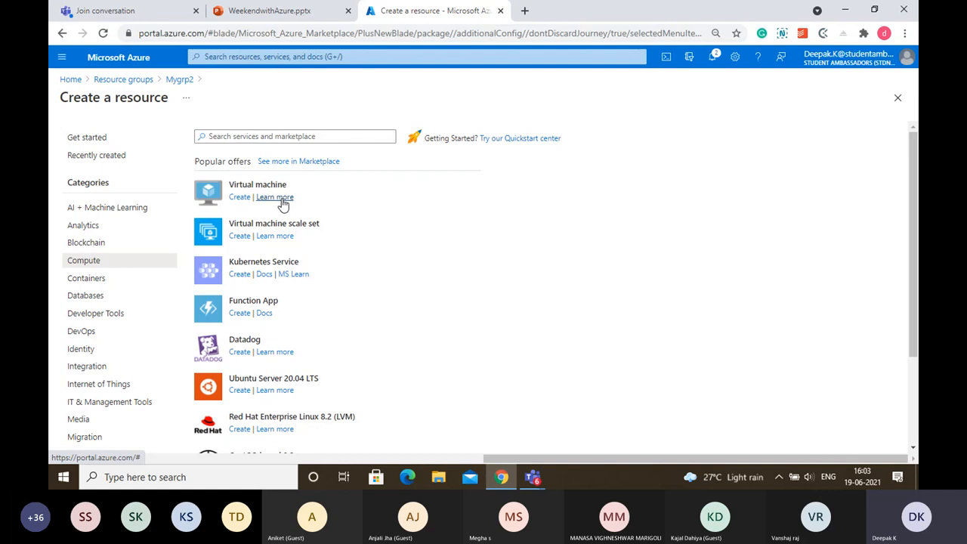
pyautogui.click(238, 200)
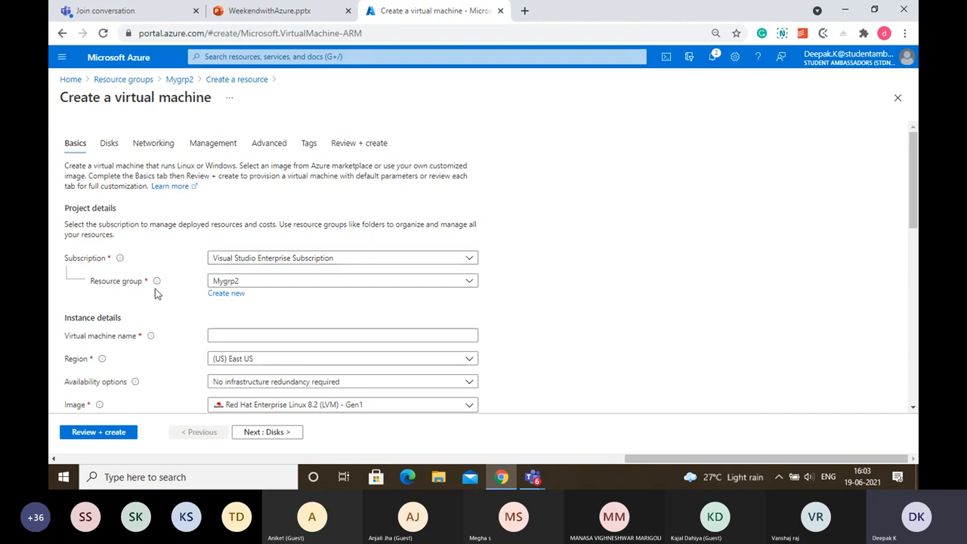
# Step: Check the resource group choices, keeping Mygrp2, and name the virtual machine azureos
pyautogui.click(249, 281)
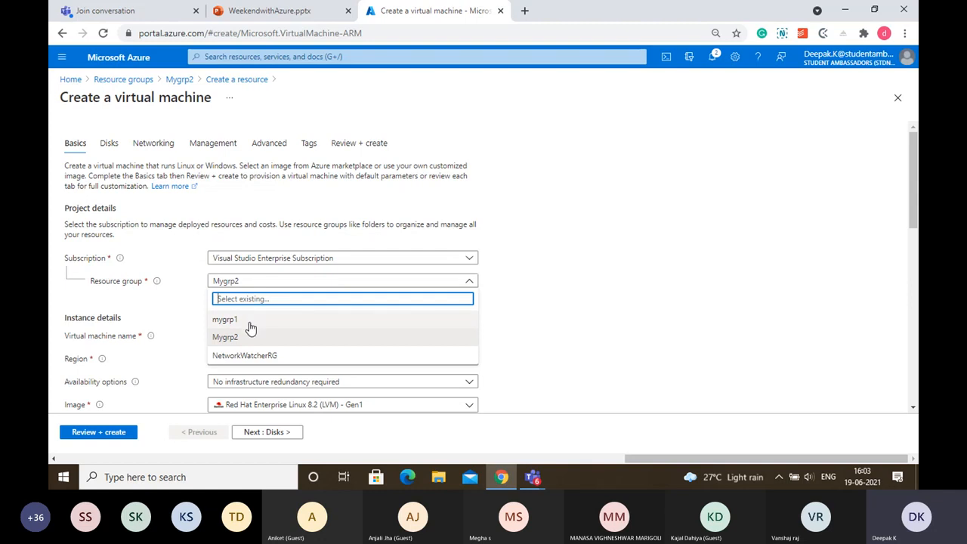
pyautogui.click(183, 310)
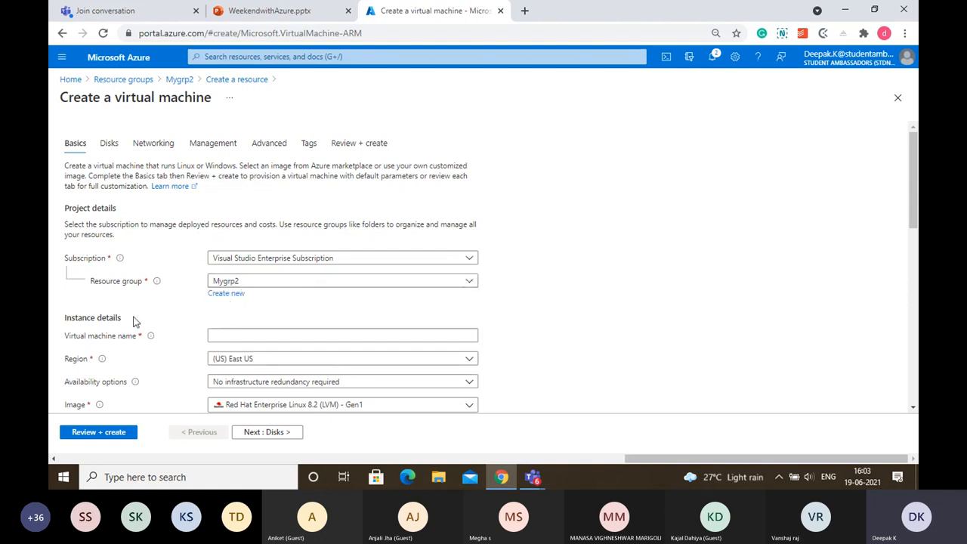
pyautogui.scroll(-1, 156, 304)
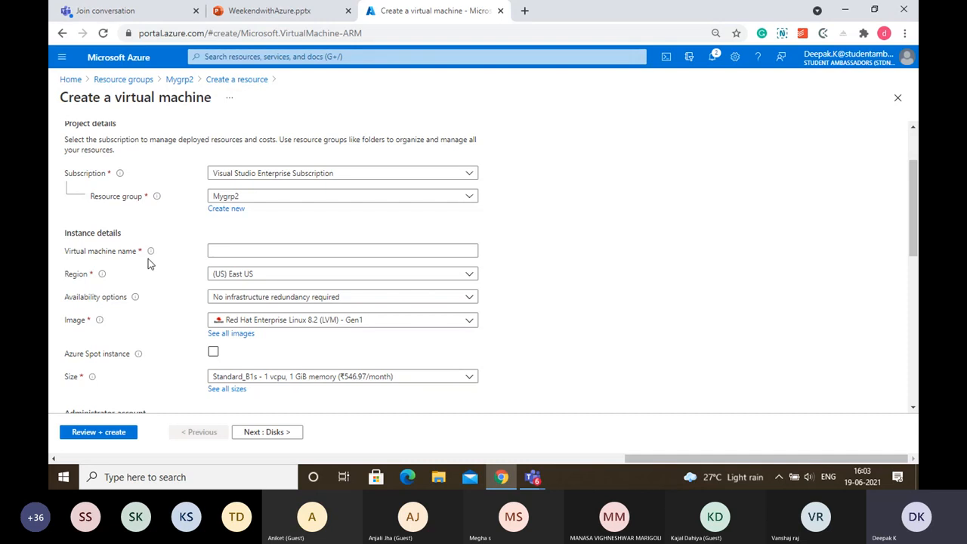
pyautogui.click(225, 248)
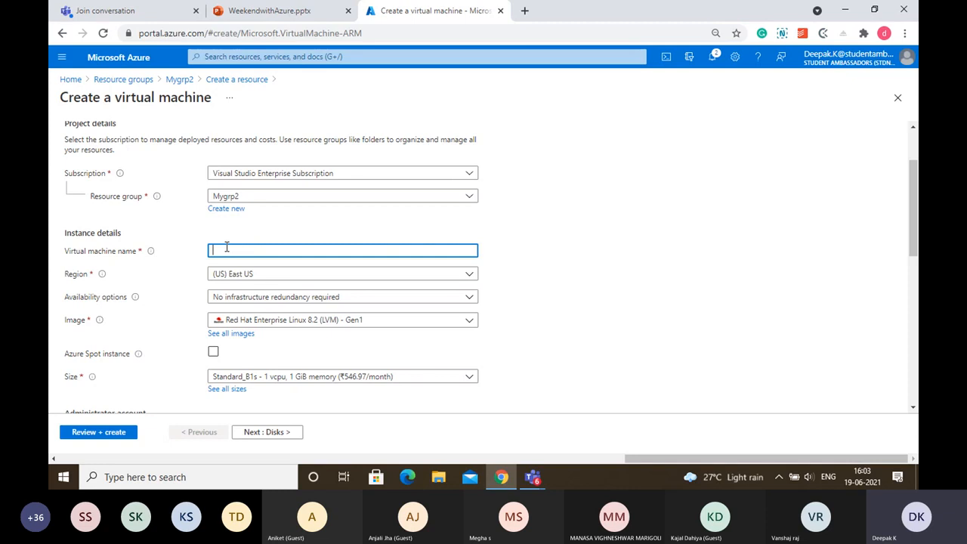
pyautogui.write('os')
pyautogui.press('BackSpace')
pyautogui.press('BackSpace')
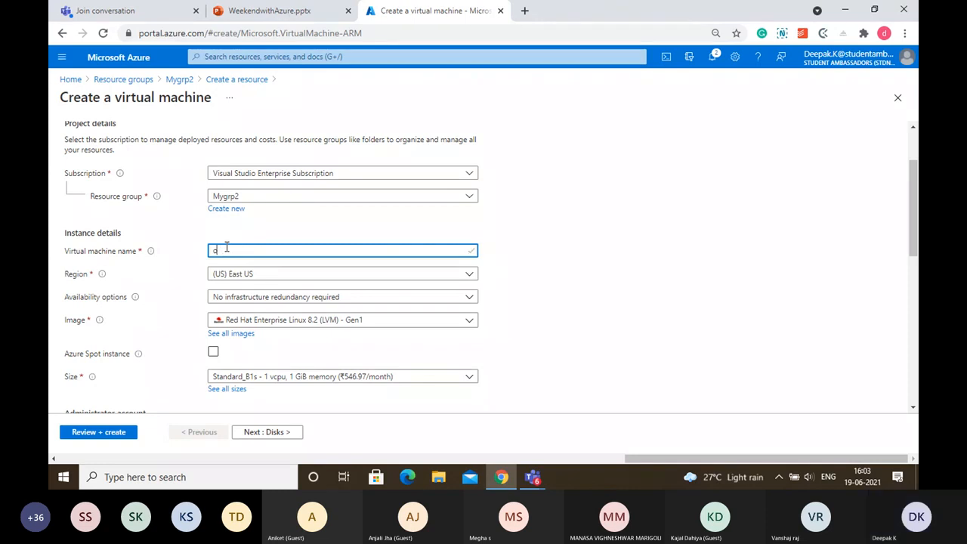
pyautogui.write('azure')
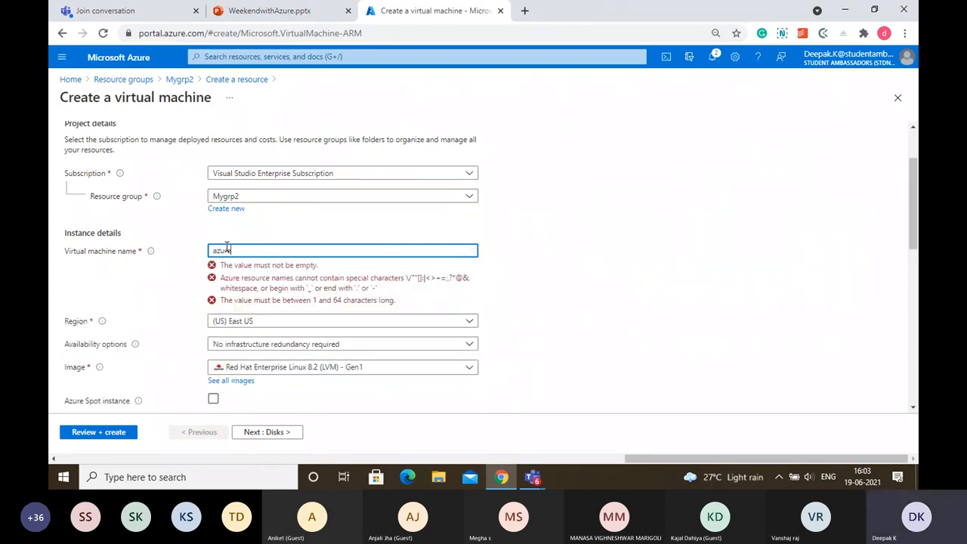
pyautogui.write('os')
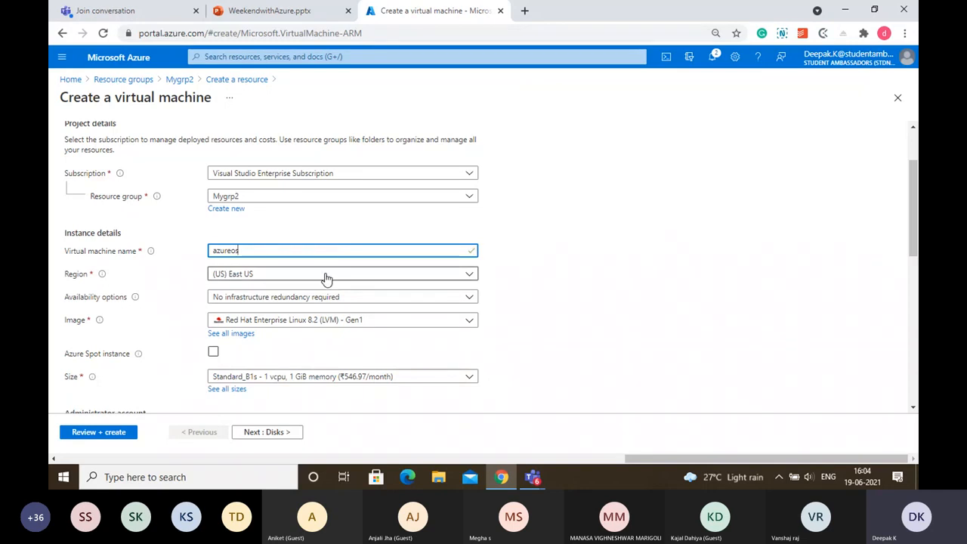
# Step: Check the region and name settings in the virtual machine's instance details
pyautogui.click(326, 279)
pyautogui.click(326, 279)
pyautogui.click(326, 279)
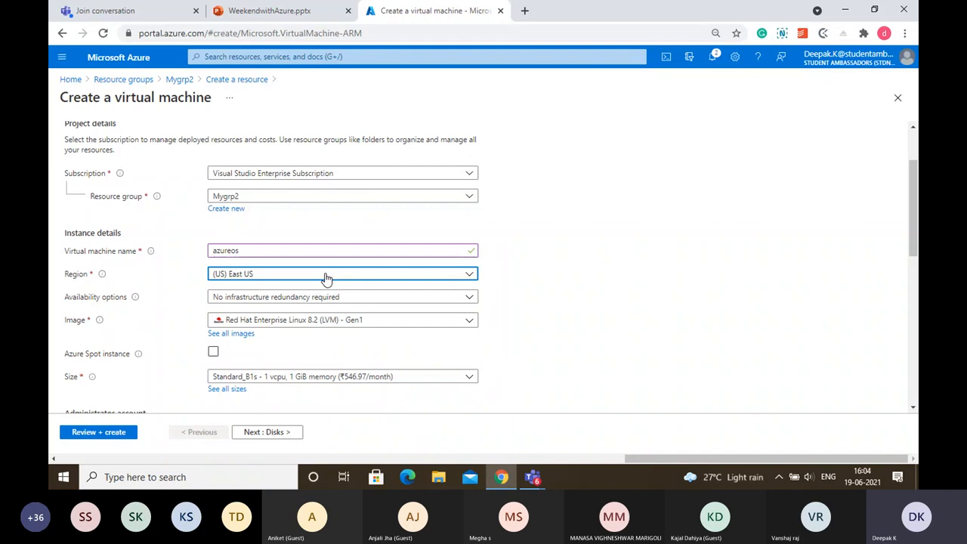
pyautogui.click(261, 253)
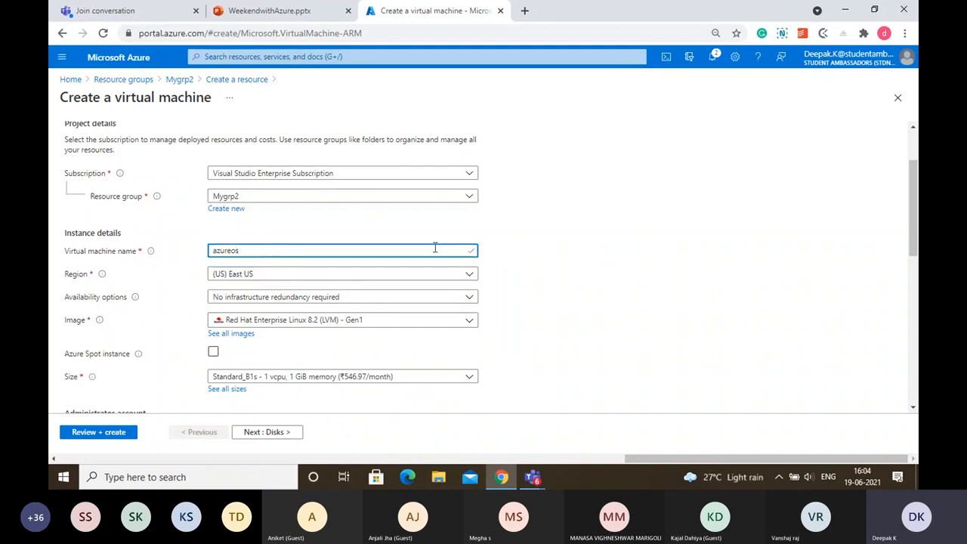
pyautogui.click(193, 275)
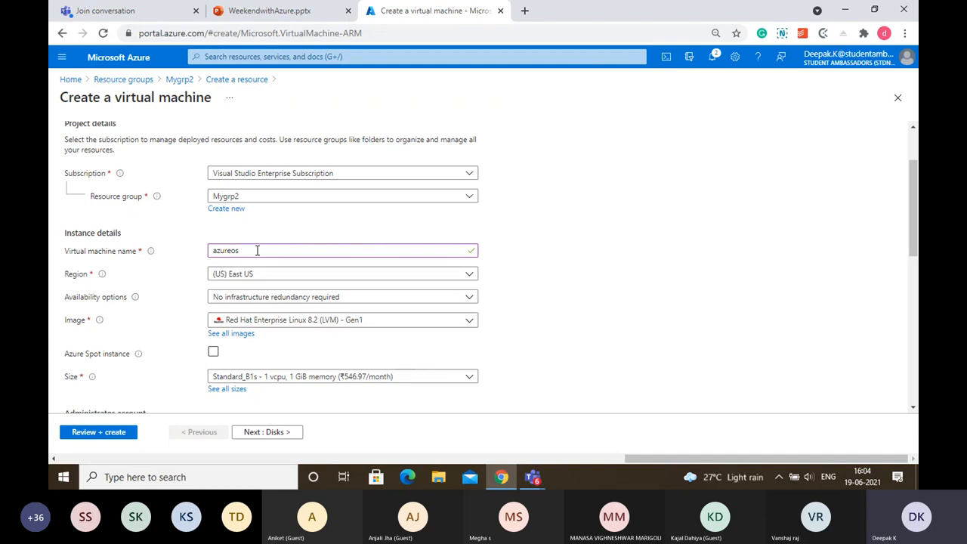
# Step: Try the Availability zone option, look at its zone choices, and return availability to No infrastructure redundancy required
pyautogui.click(250, 297)
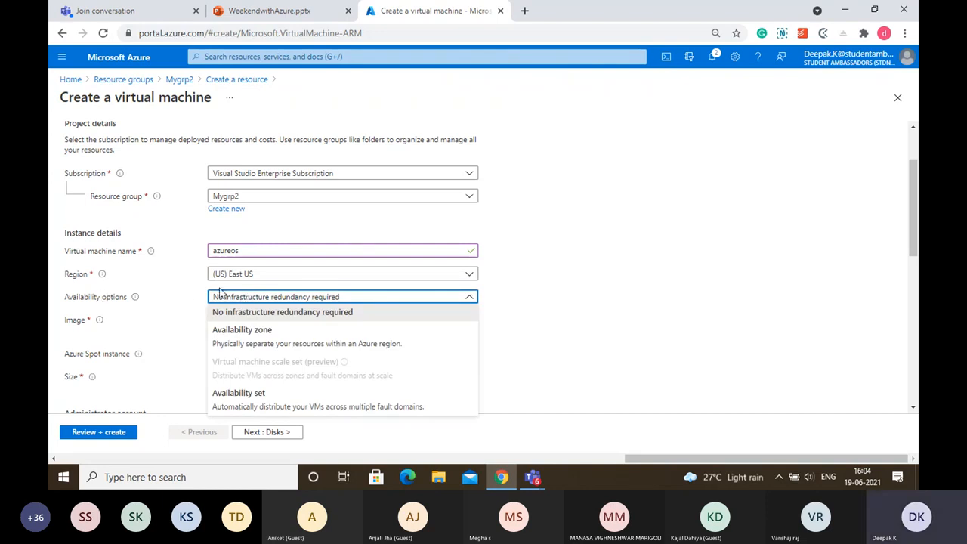
pyautogui.click(226, 297)
pyautogui.scroll(-1, 265, 295)
pyautogui.click(299, 212)
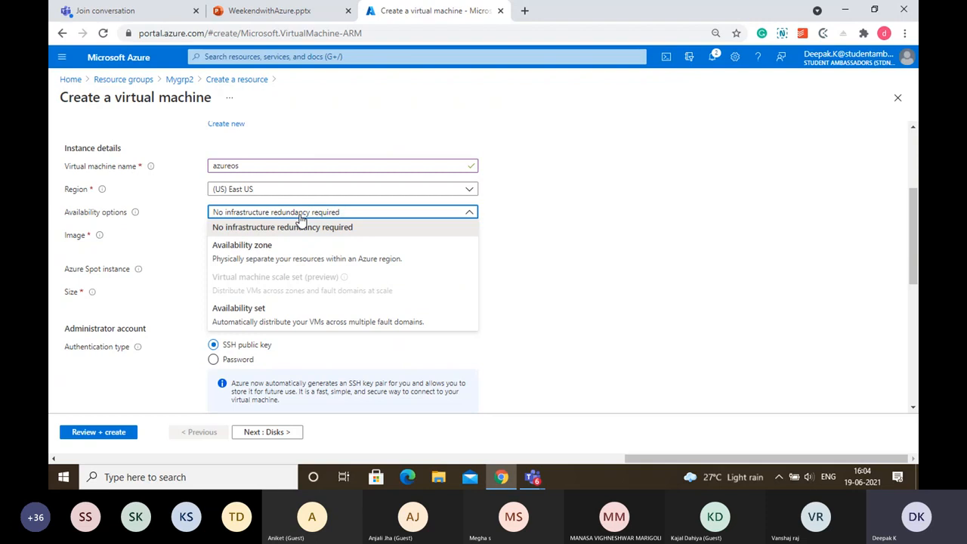
pyautogui.click(280, 261)
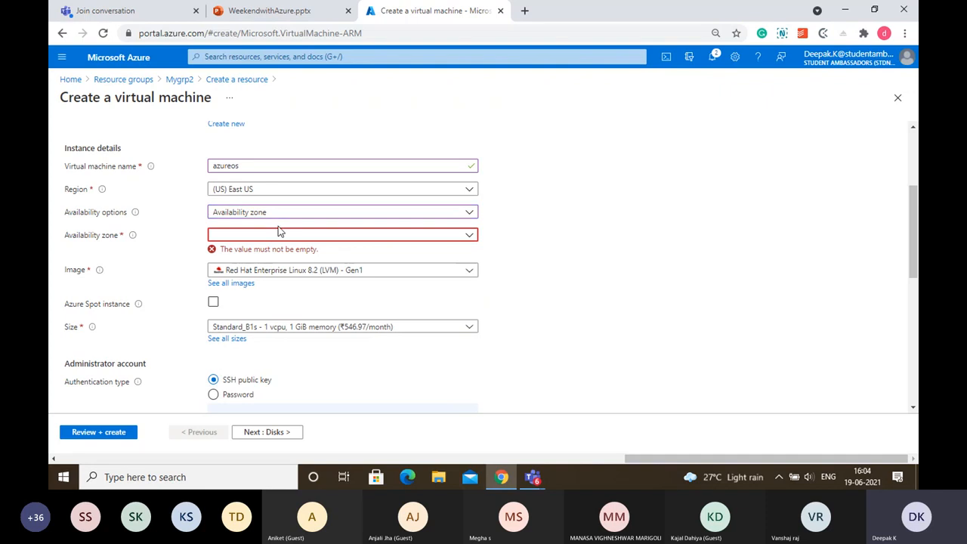
pyautogui.click(278, 234)
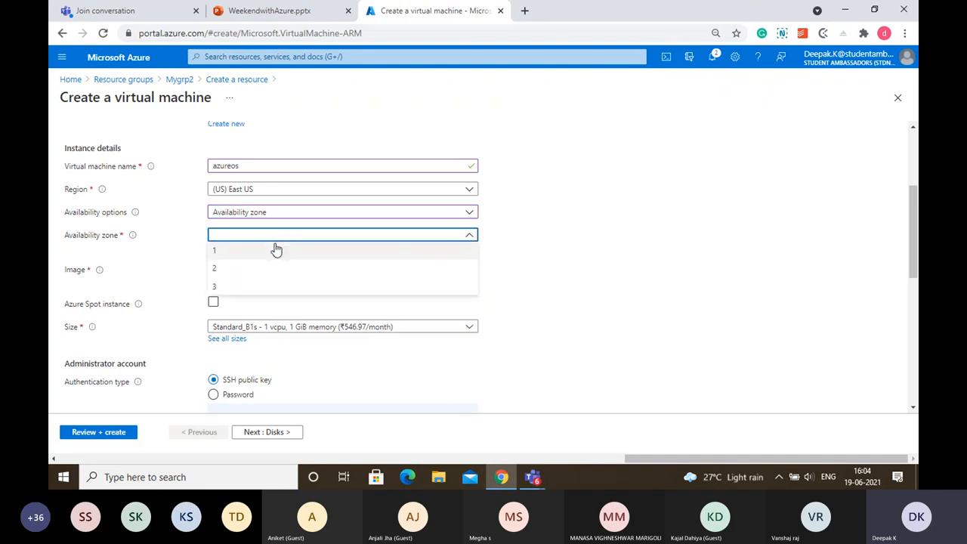
pyautogui.click(280, 238)
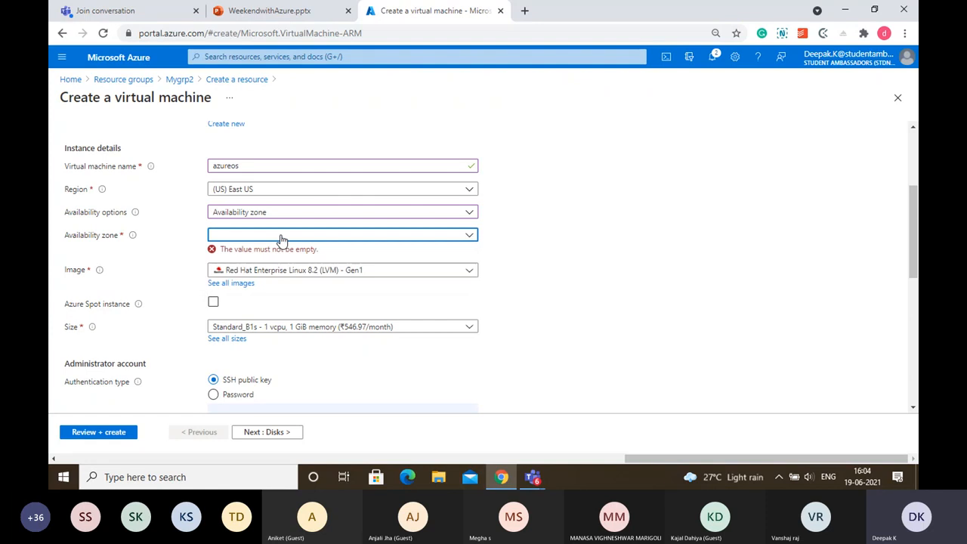
pyautogui.click(278, 238)
pyautogui.click(279, 231)
pyautogui.click(279, 212)
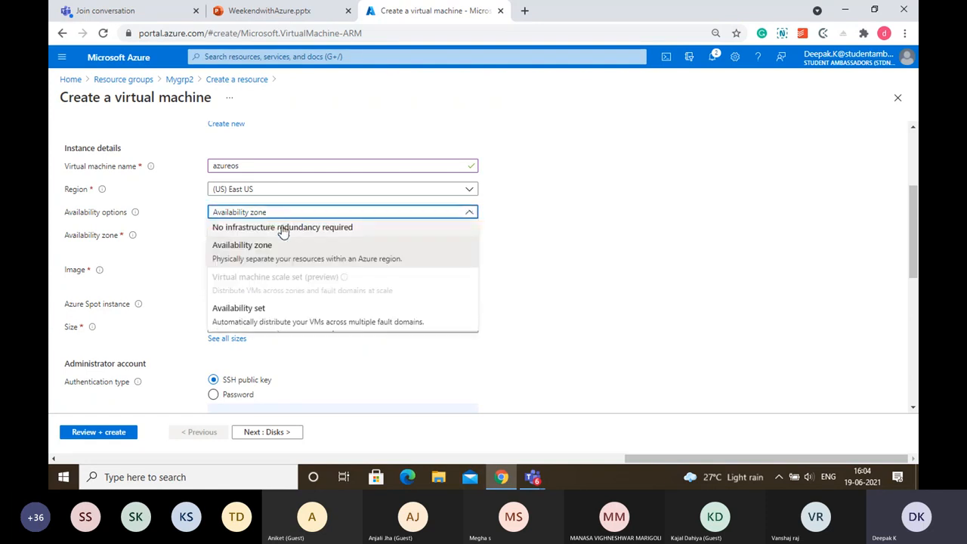
pyautogui.click(283, 229)
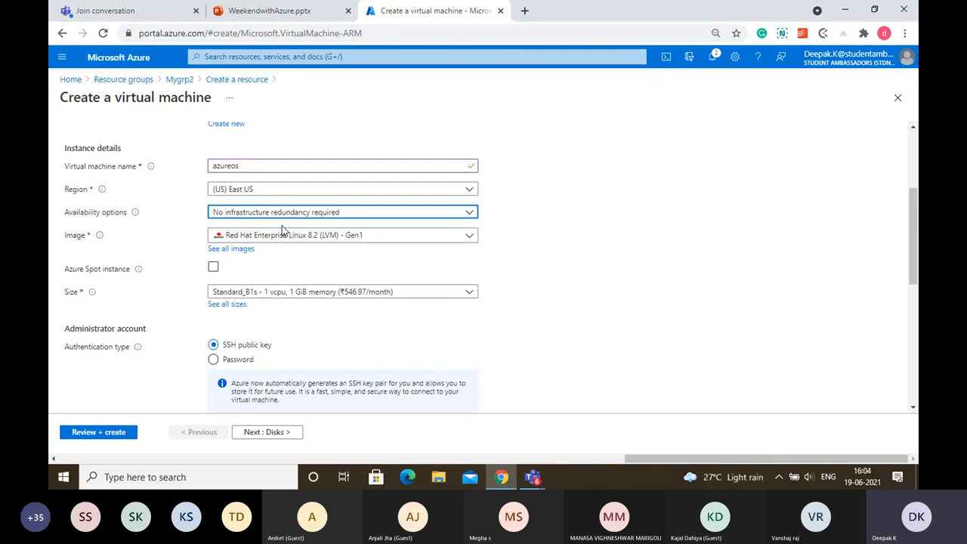
# Step: Examine the other availability options, including Availability set, without changing the selection
pyautogui.click(288, 213)
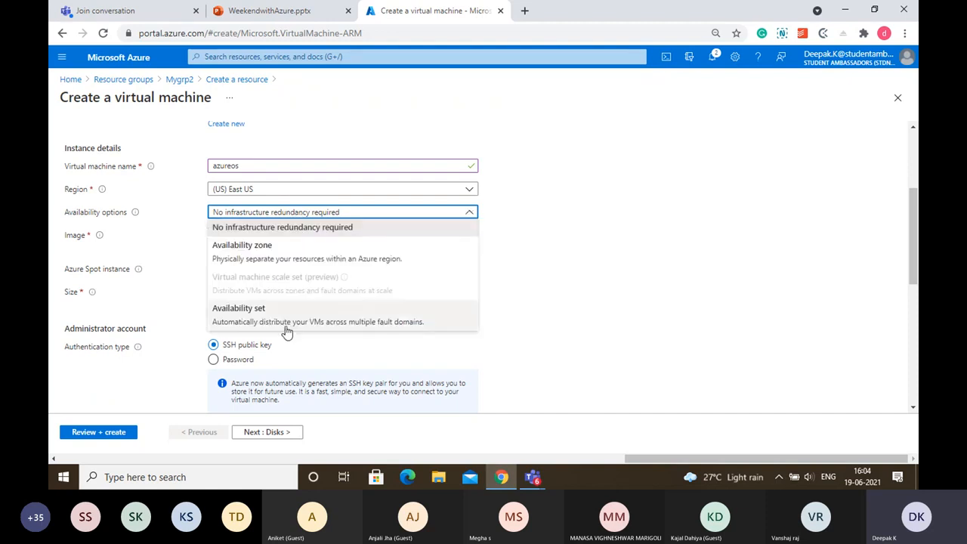
pyautogui.click(303, 214)
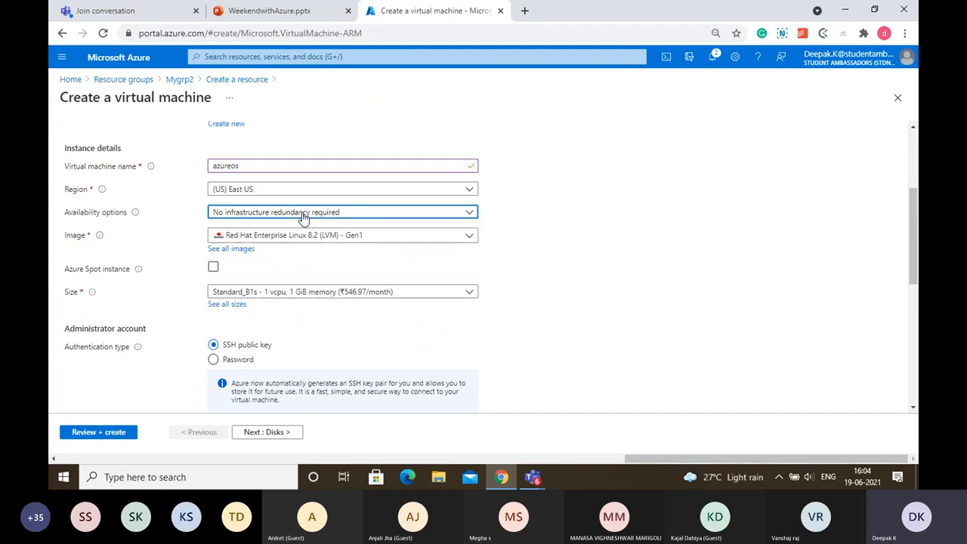
pyautogui.click(303, 215)
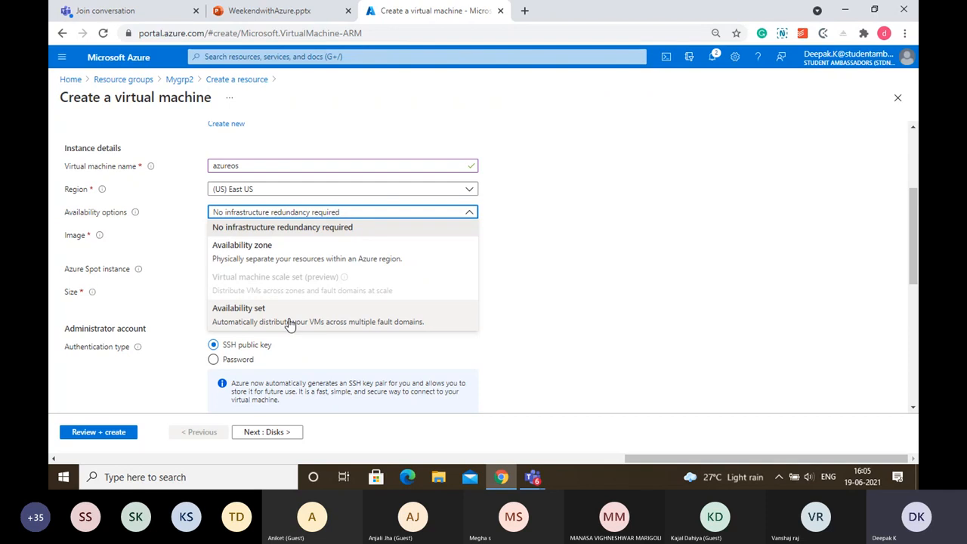
pyautogui.click(191, 251)
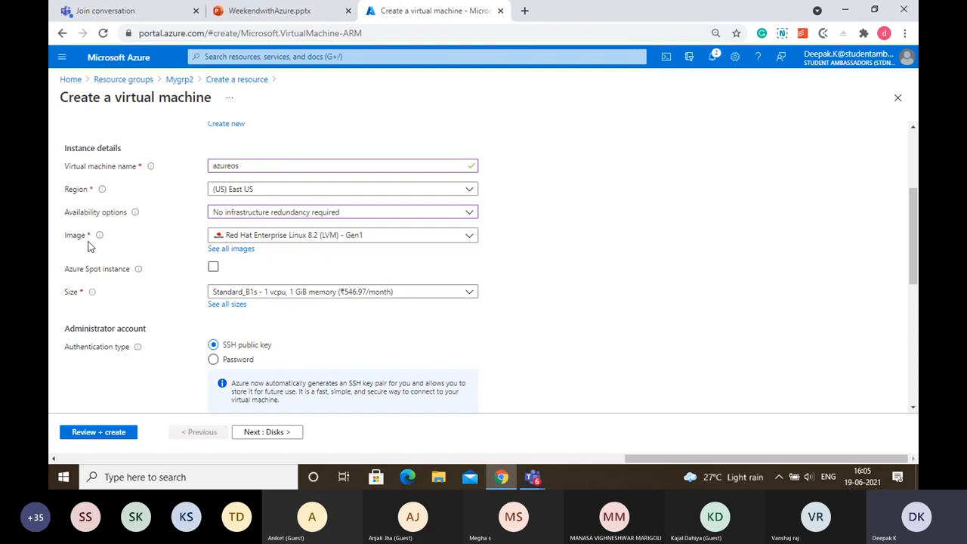
pyautogui.scroll(1, 219, 227)
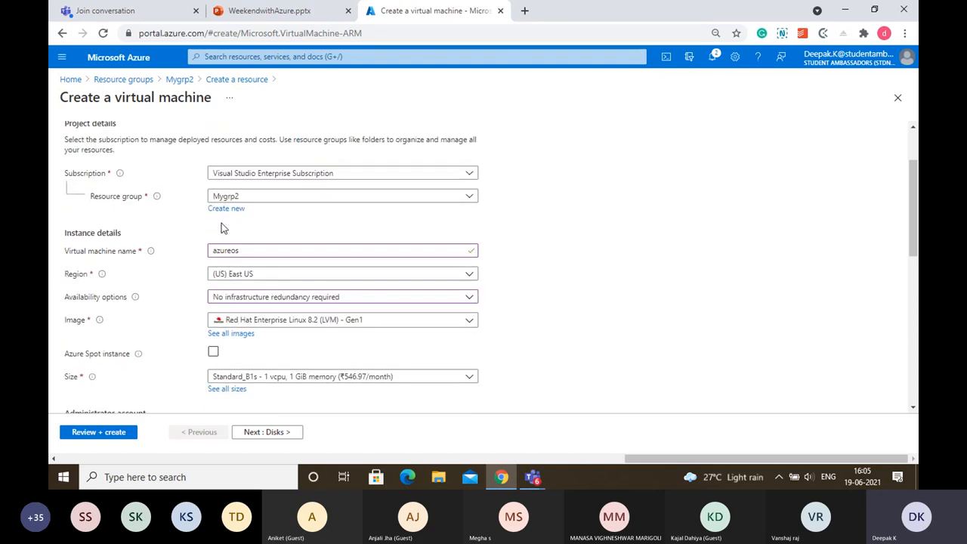
pyautogui.click(259, 250)
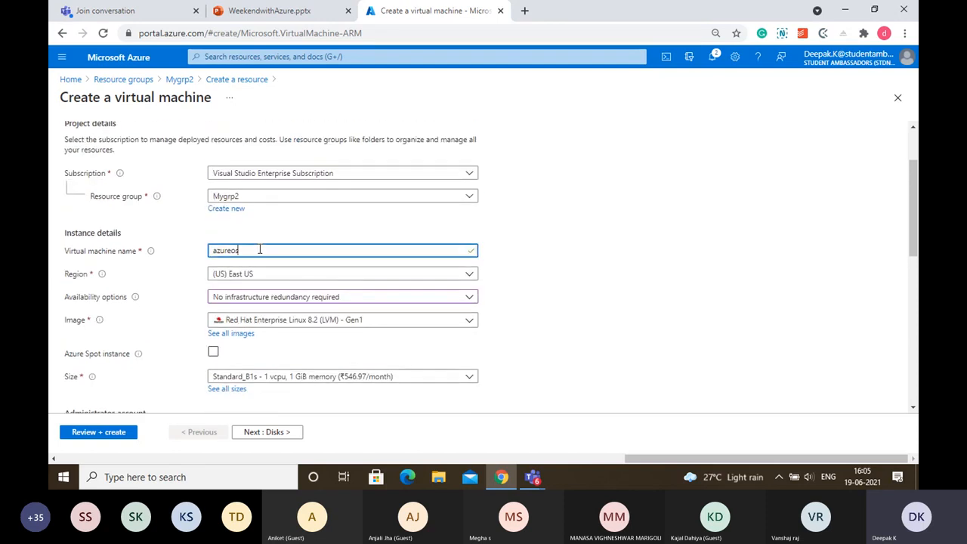
pyautogui.click(186, 285)
# Step: Review the available operating system images and choose Red Hat Enterprise Linux 8.2 (LVM) - Gen1 for the virtual machine
pyautogui.scroll(-1, 224, 286)
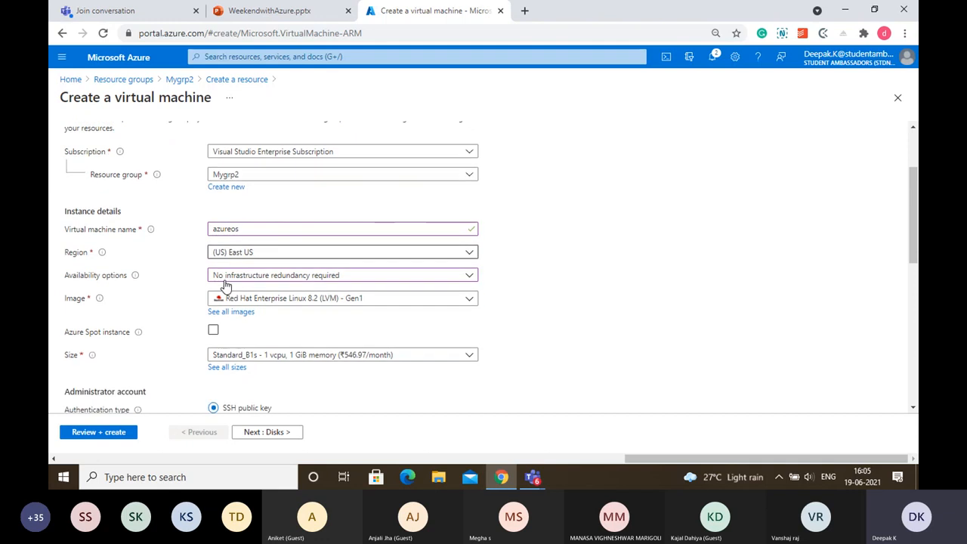
pyautogui.scroll(-1, 224, 286)
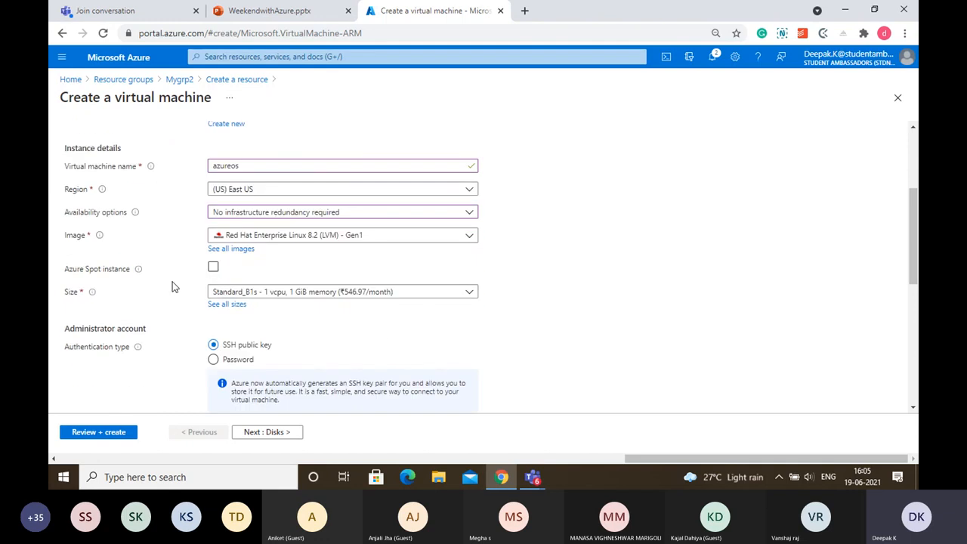
pyautogui.click(285, 239)
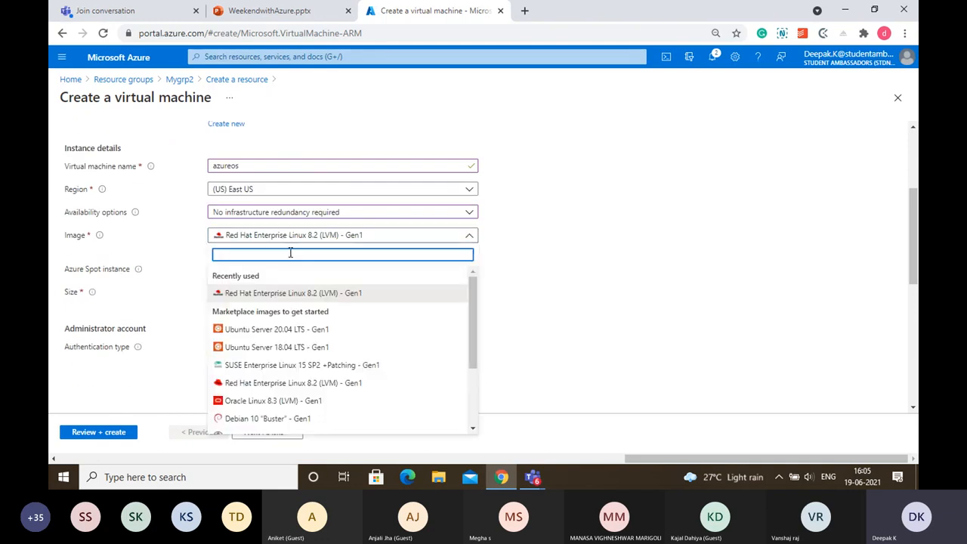
pyautogui.scroll(-1, 287, 332)
pyautogui.scroll(1, 287, 330)
pyautogui.click(570, 277)
pyautogui.scroll(-1, 571, 277)
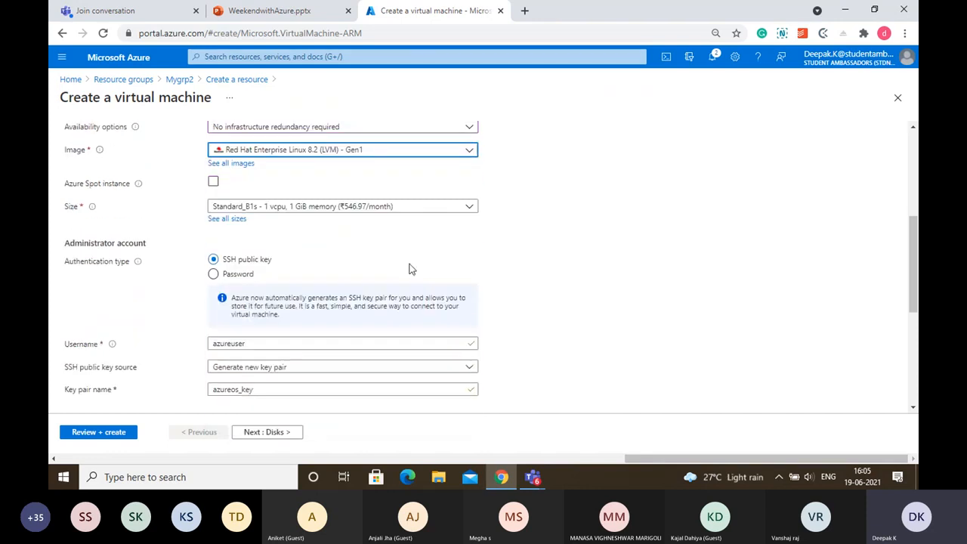
pyautogui.click(314, 154)
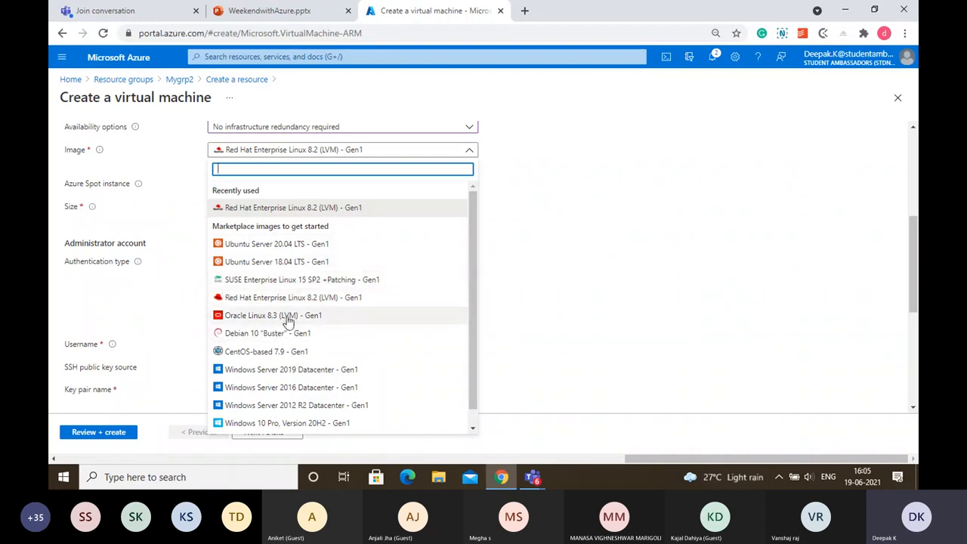
pyautogui.scroll(-1, 295, 316)
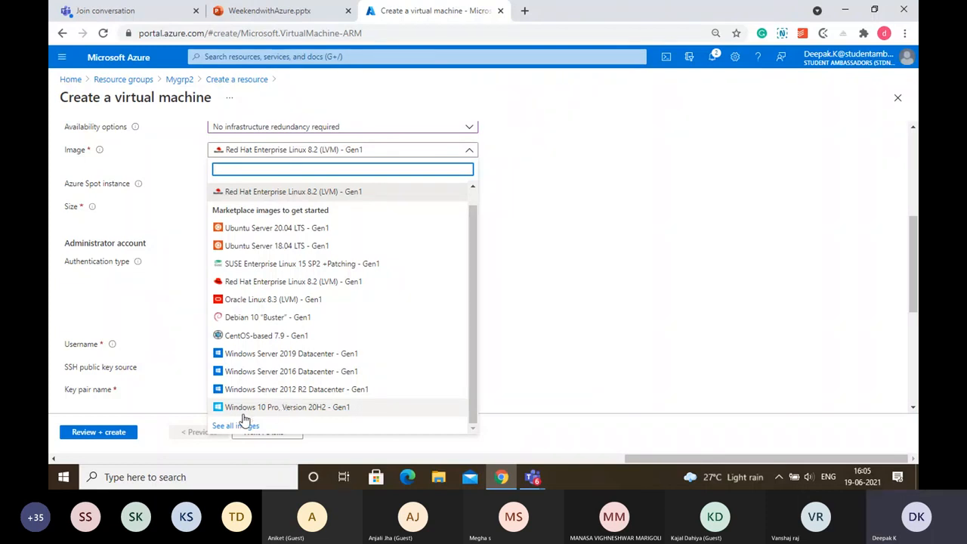
pyautogui.scroll(1, 298, 272)
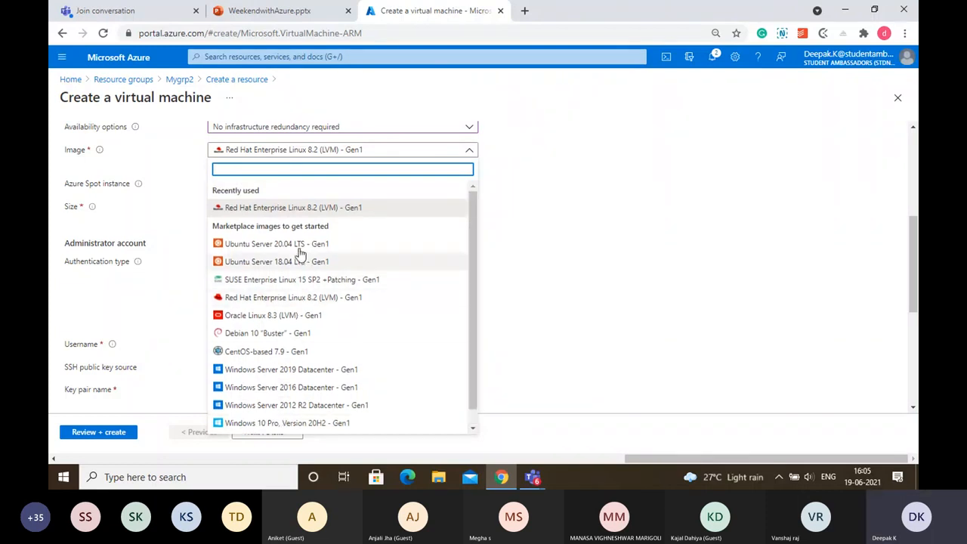
pyautogui.click(305, 209)
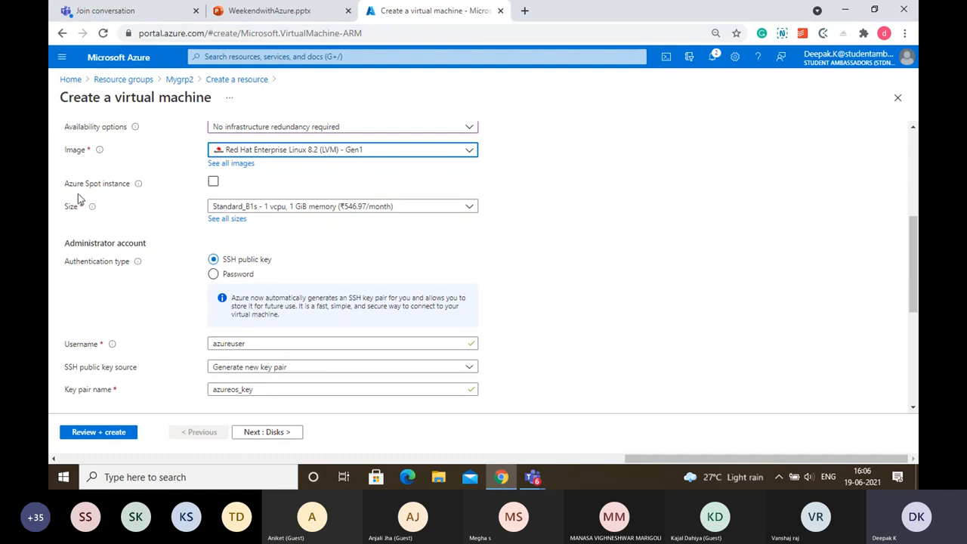
# Step: Compare the full list of VM sizes with their monthly costs and select Standard_B1s, leaving Azure Spot instance off
pyautogui.click(213, 182)
pyautogui.moveTo(139, 190)
pyautogui.click(330, 209)
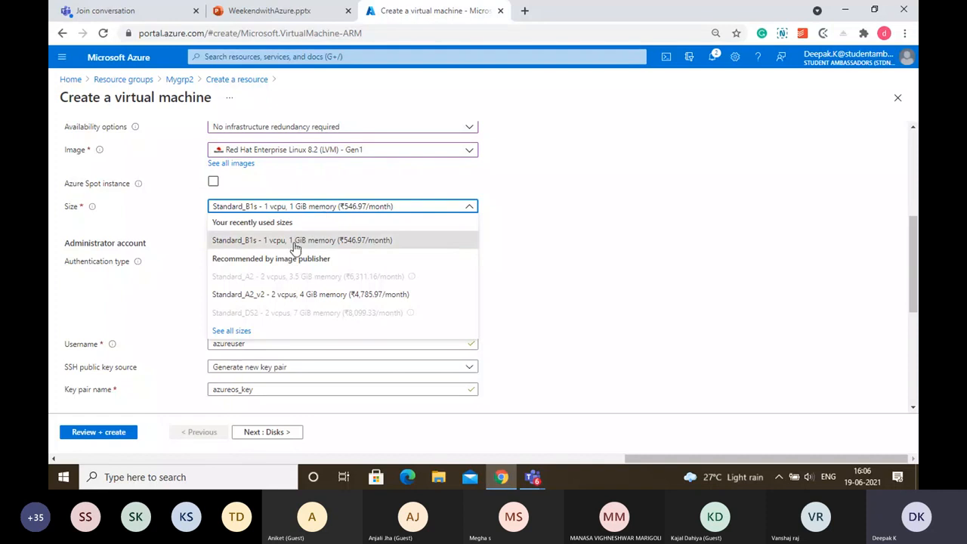
pyautogui.click(230, 332)
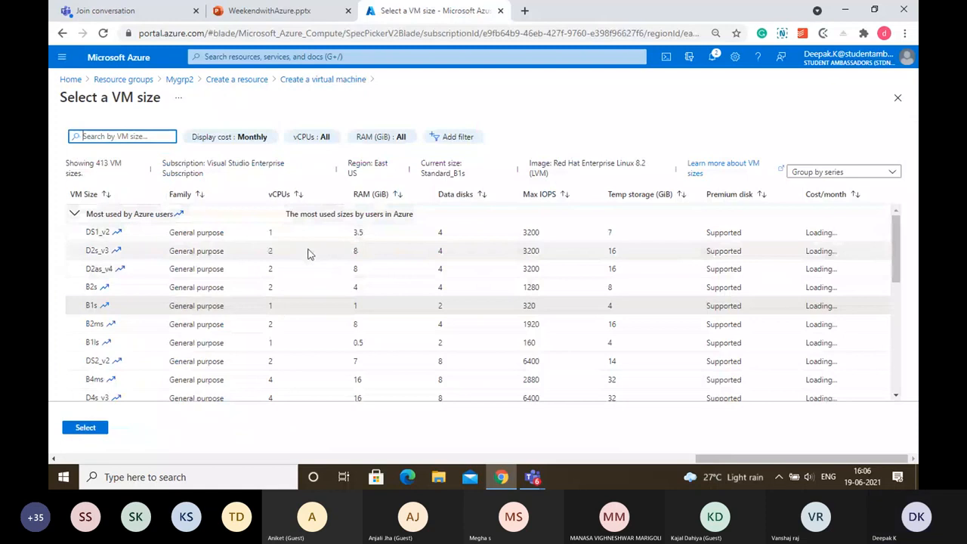
pyautogui.scroll(-2, 307, 272)
pyautogui.scroll(2, 274, 328)
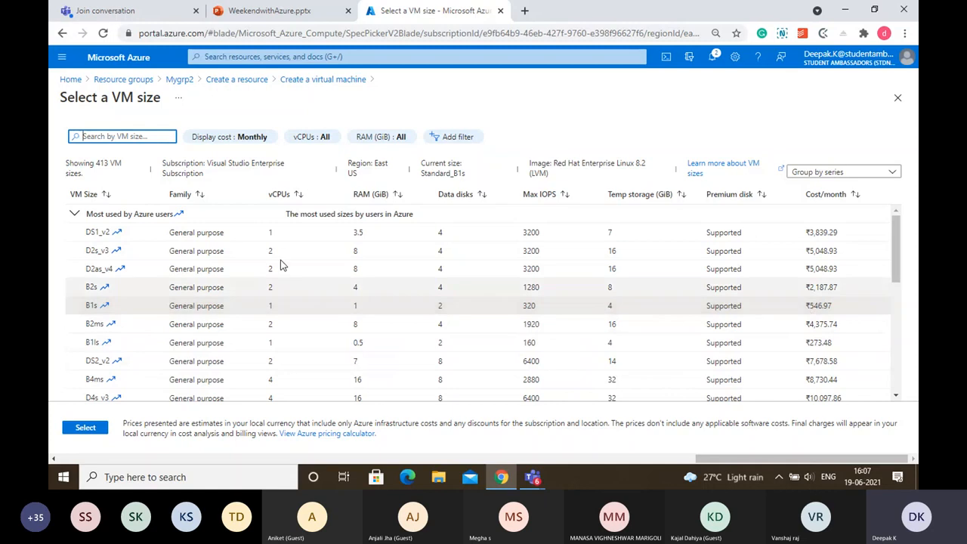
pyautogui.scroll(-3, 279, 306)
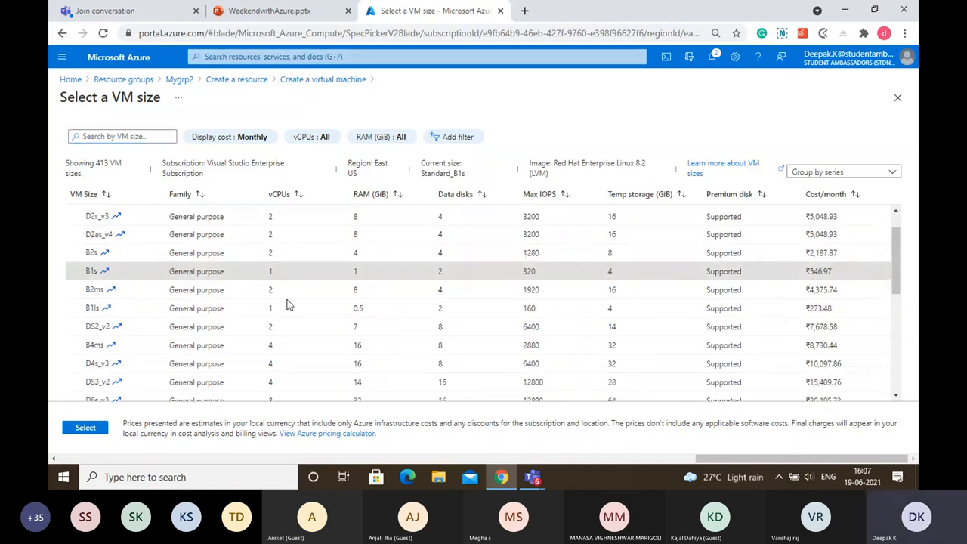
pyautogui.scroll(-5, 262, 330)
pyautogui.click(83, 429)
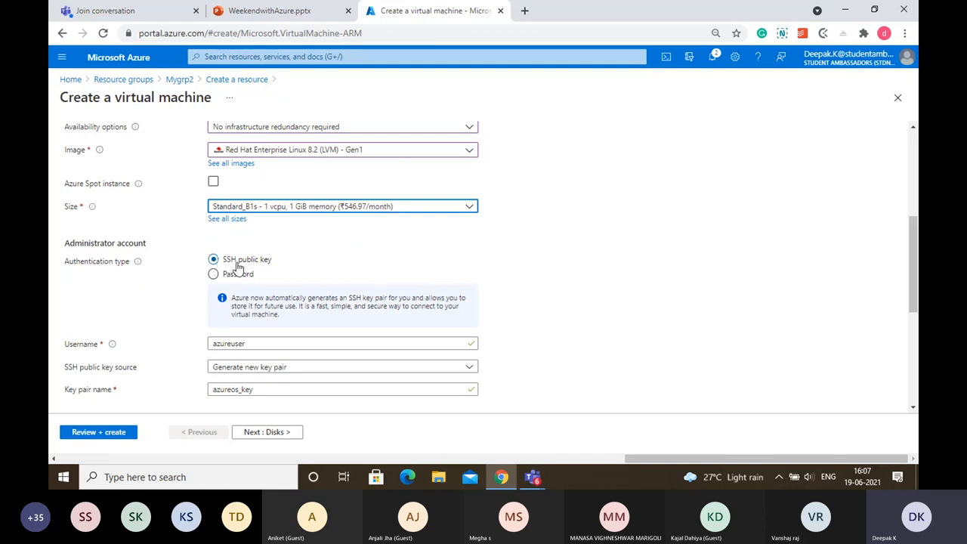
# Step: Set the administrator account to Password authentication and enter azureos as its username
pyautogui.click(233, 280)
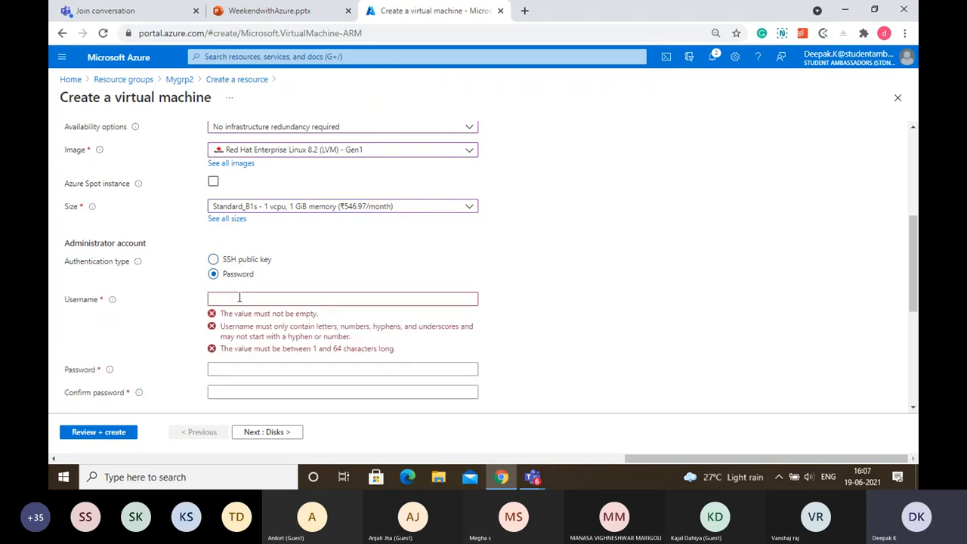
pyautogui.click(239, 297)
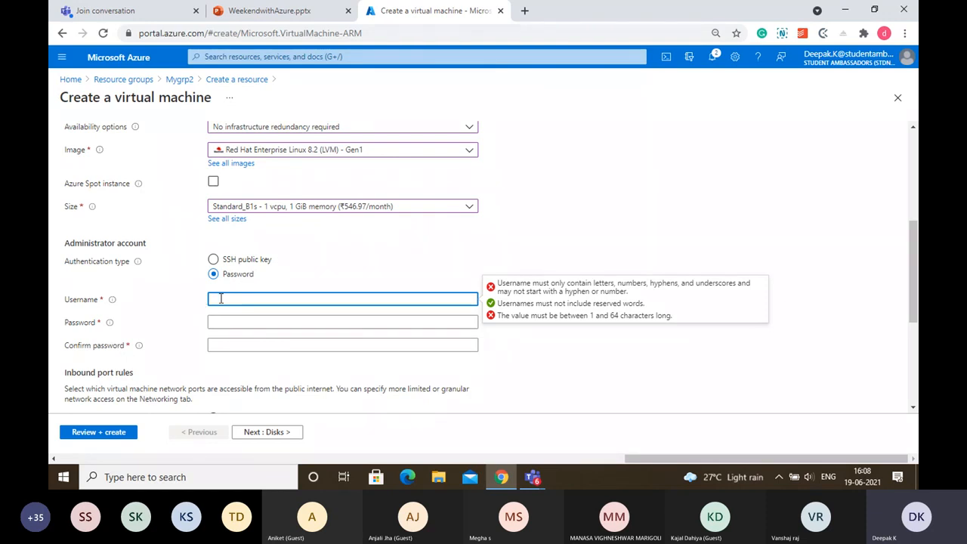
pyautogui.write('a')
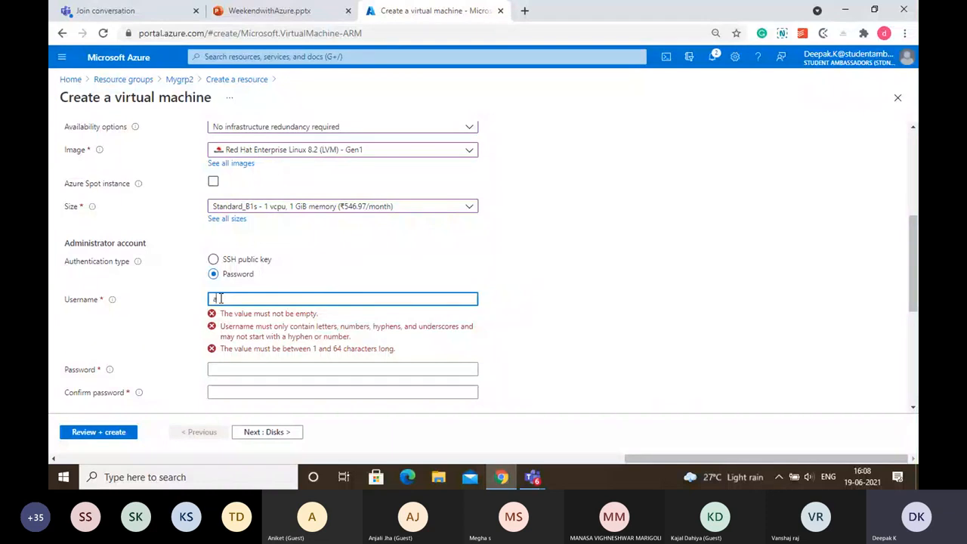
pyautogui.write('zureos')
pyautogui.scroll(4, 241, 232)
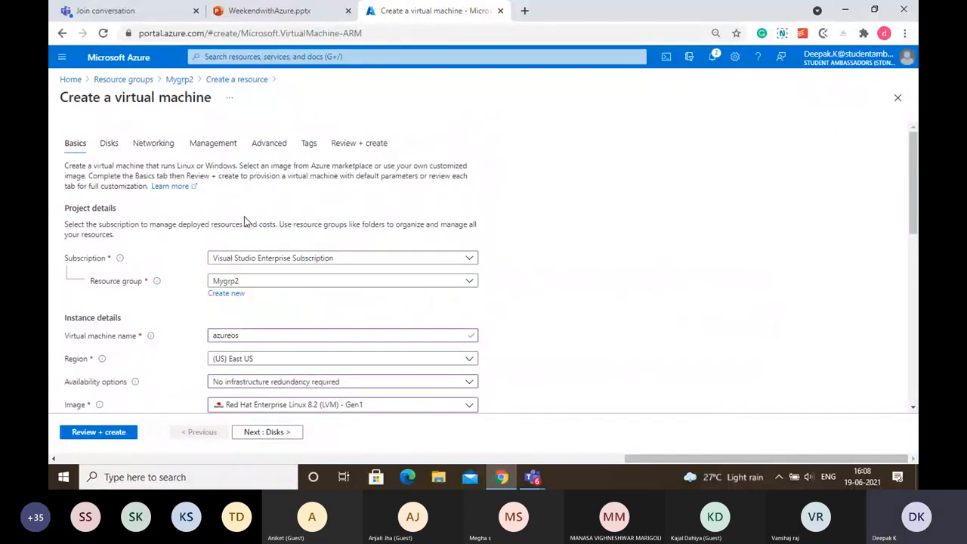
pyautogui.scroll(-3, 244, 221)
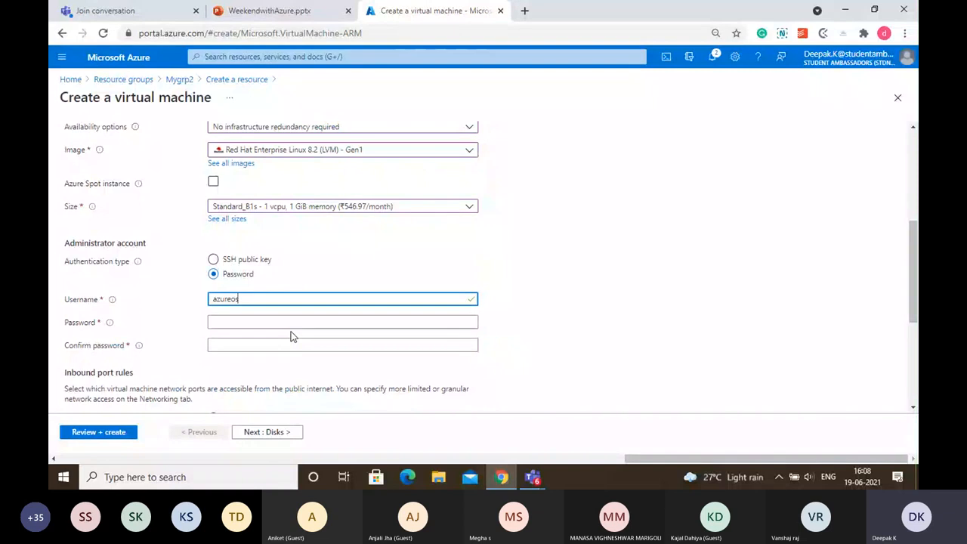
# Step: Try entering passwords in the administrator account's password field and clear each attempt
pyautogui.click(285, 325)
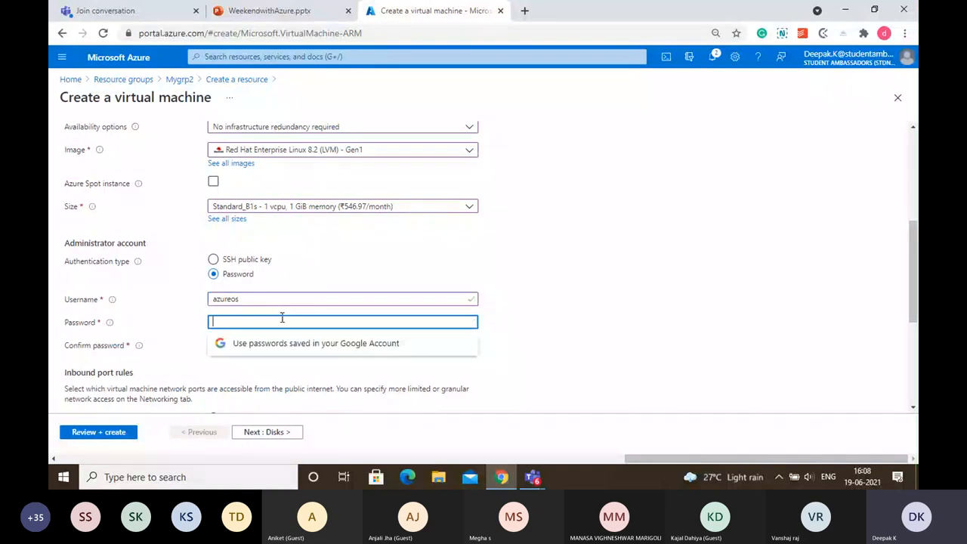
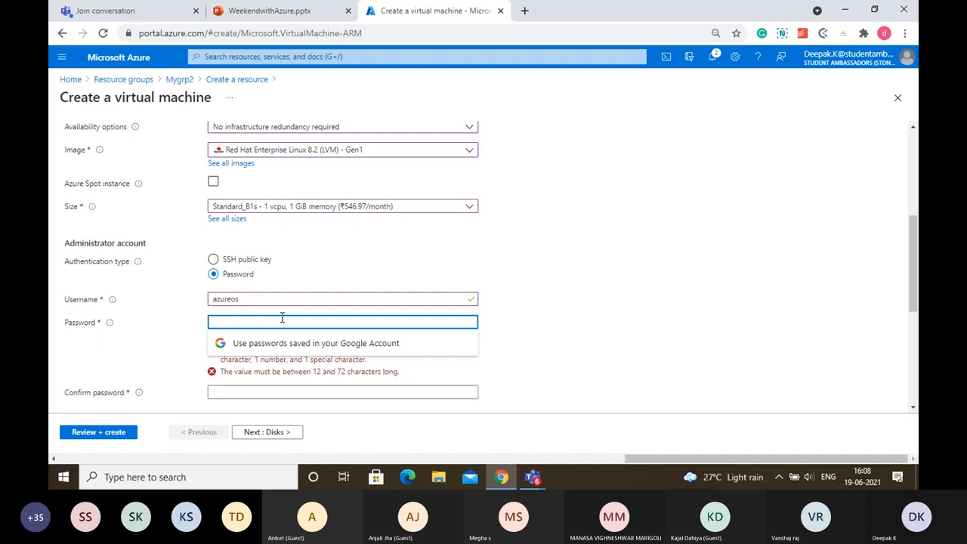
pyautogui.write('••••••')
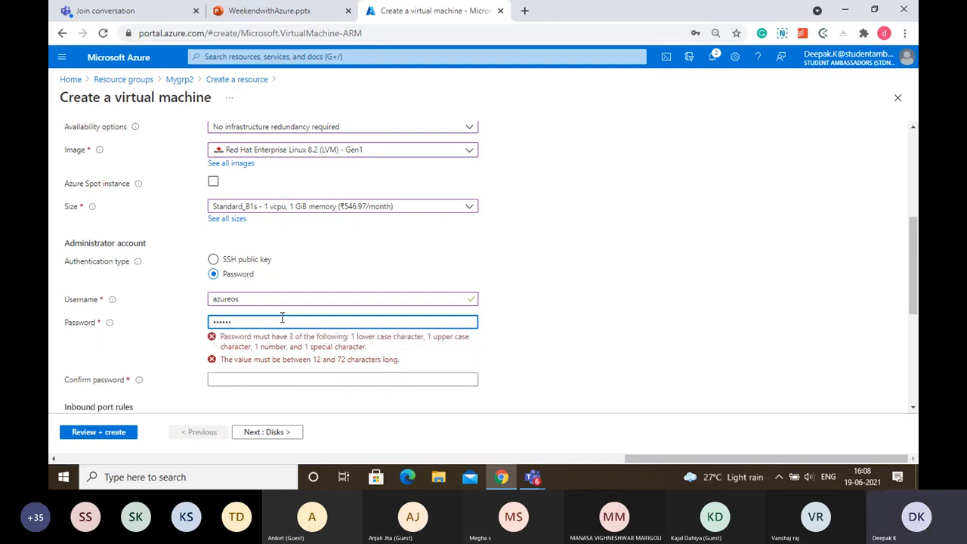
pyautogui.write('•')
pyautogui.press('BackSpace')
pyautogui.press('BackSpace')
pyautogui.press('BackSpace')
pyautogui.press('BackSpace')
pyautogui.press('BackSpace')
pyautogui.press('BackSpace')
pyautogui.press('BackSpace')
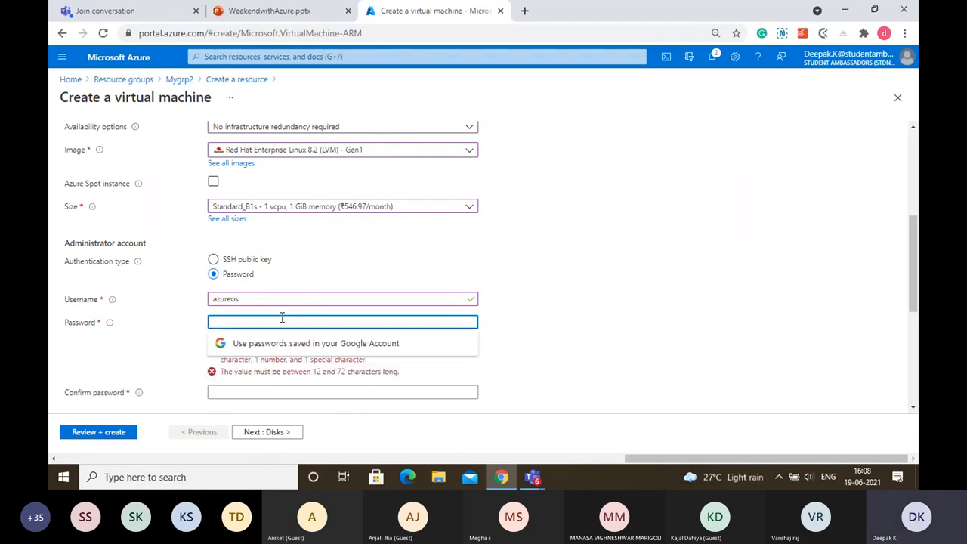
# Step: Enter the administrator account password and repeat it in the confirm password field
pyautogui.write('•••••••')
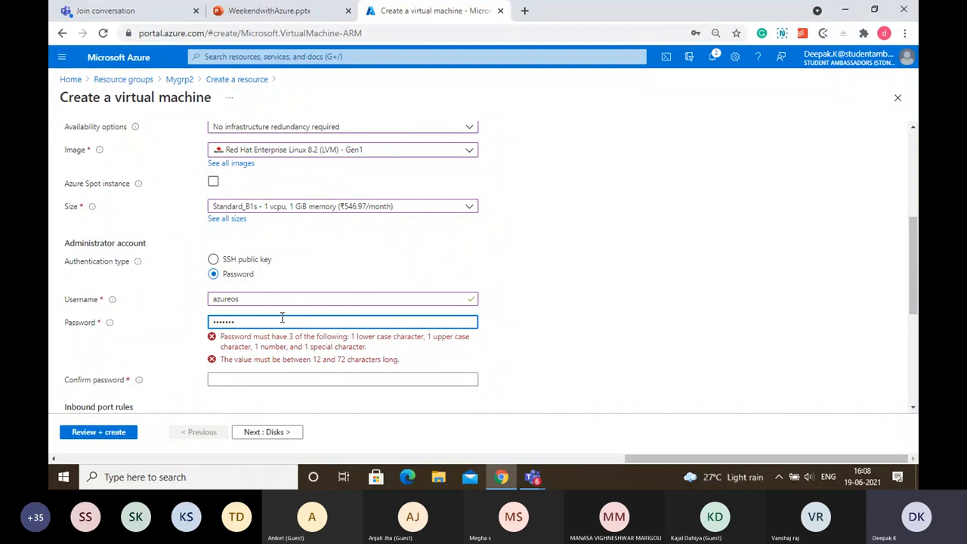
pyautogui.write('••')
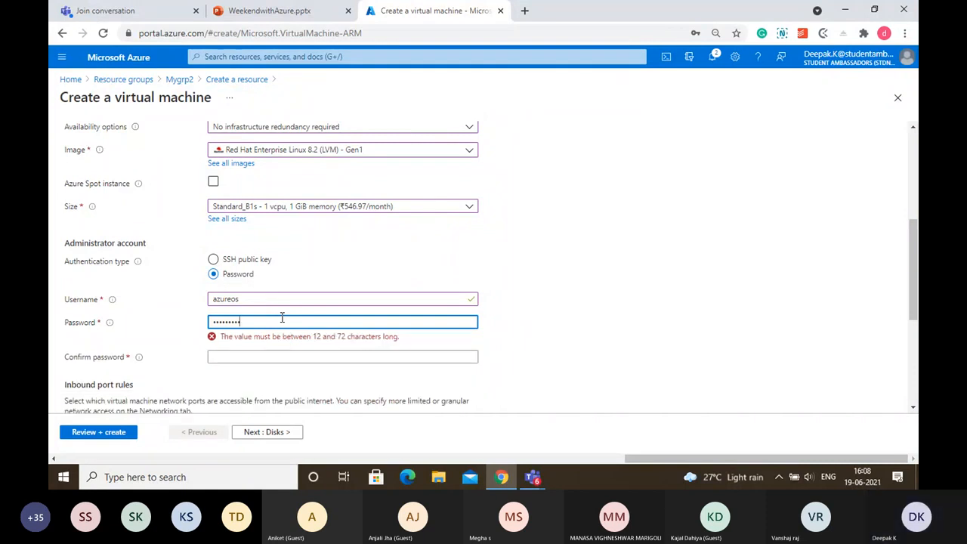
pyautogui.write('•••')
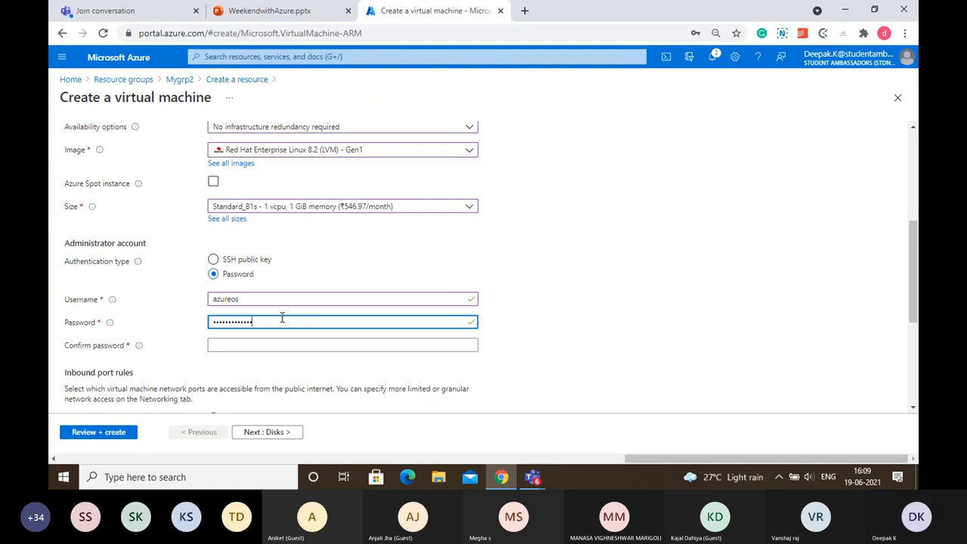
pyautogui.click(281, 345)
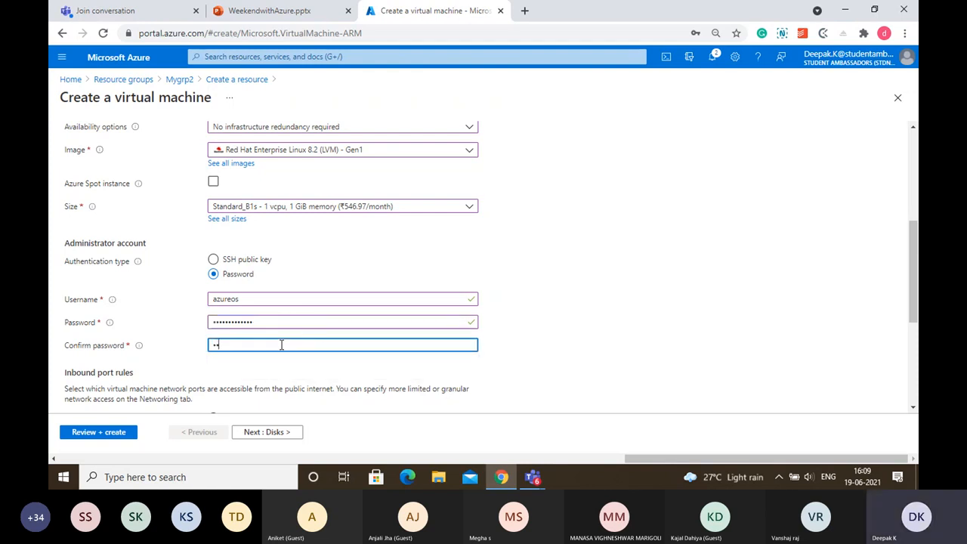
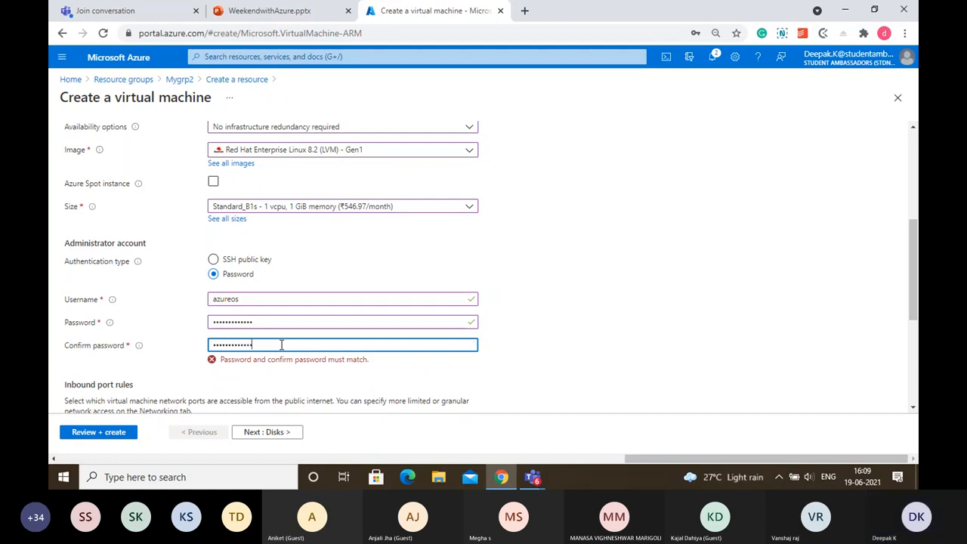
pyautogui.click(286, 375)
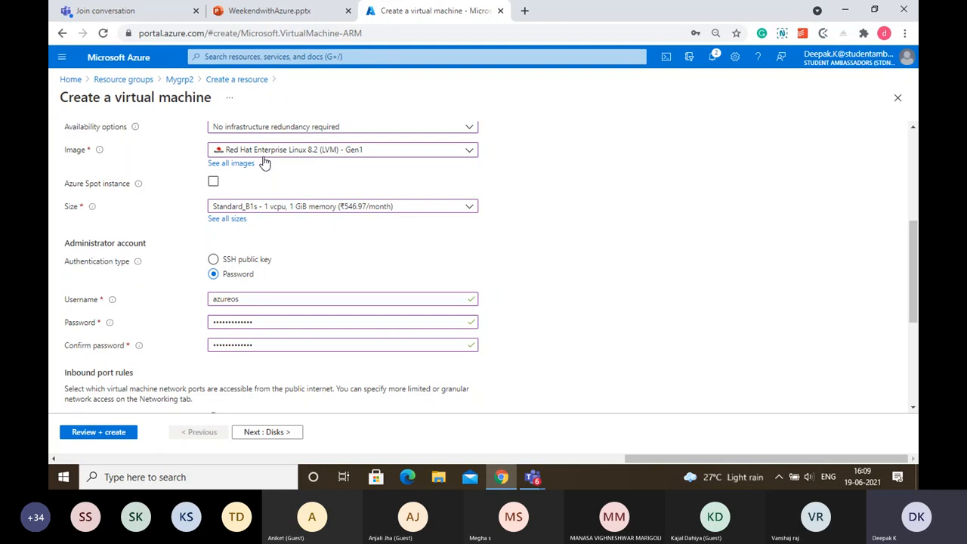
# Step: Allow HTTP (80) in addition to SSH (22) as public inbound ports for the virtual machine
pyautogui.scroll(1, 263, 159)
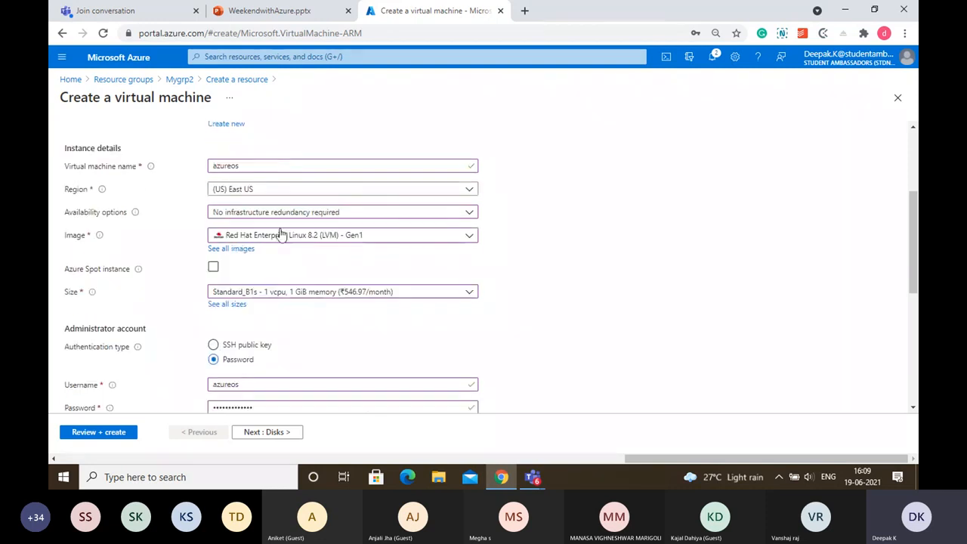
pyautogui.scroll(-1, 280, 257)
pyautogui.scroll(-1, 280, 264)
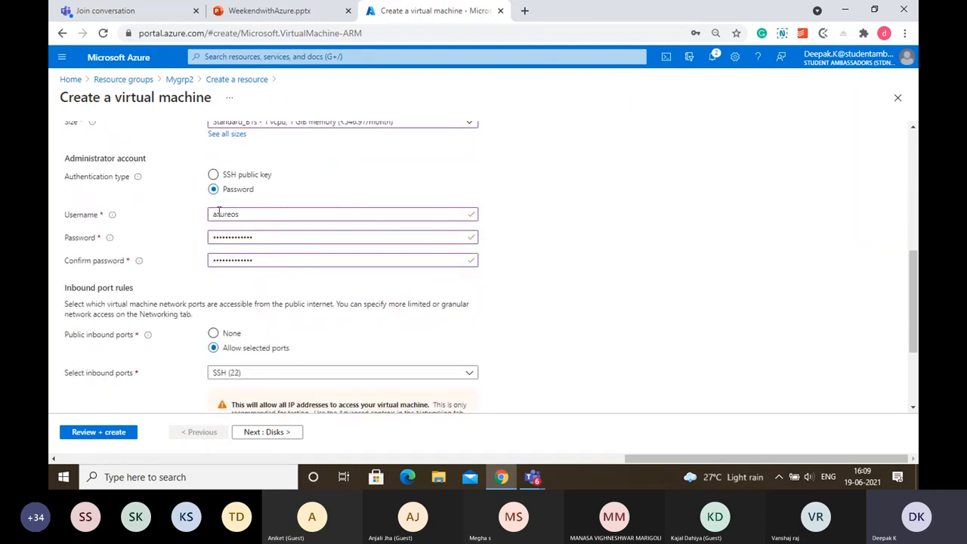
pyautogui.scroll(-1, 299, 237)
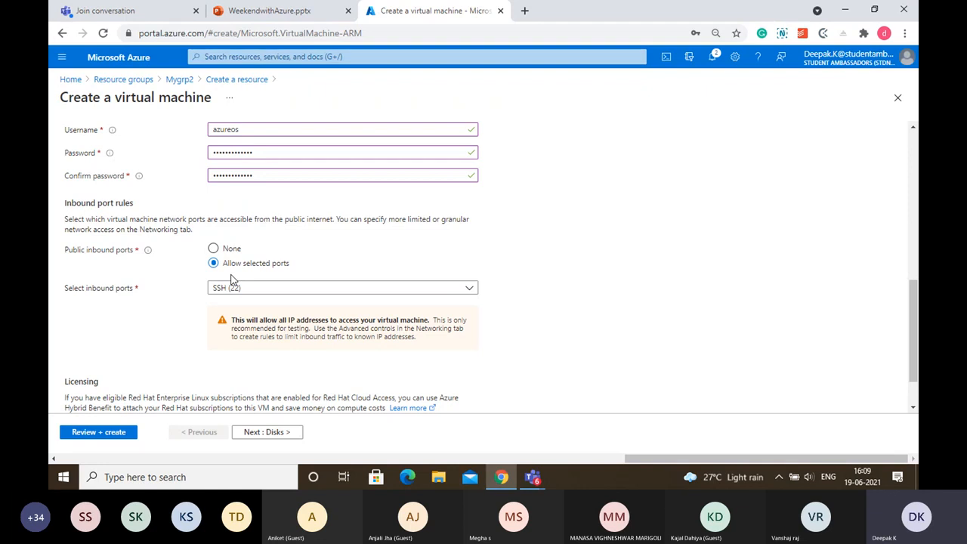
pyautogui.click(252, 294)
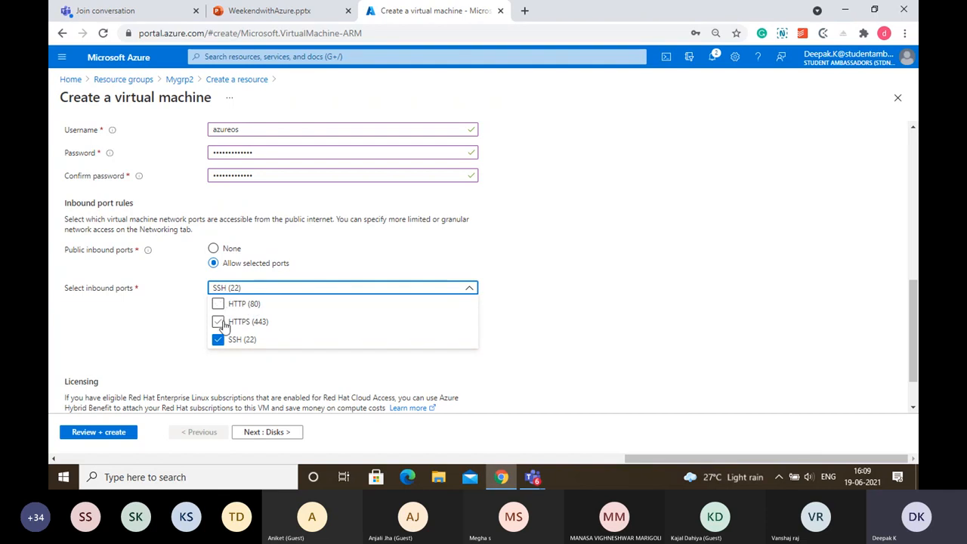
pyautogui.click(220, 305)
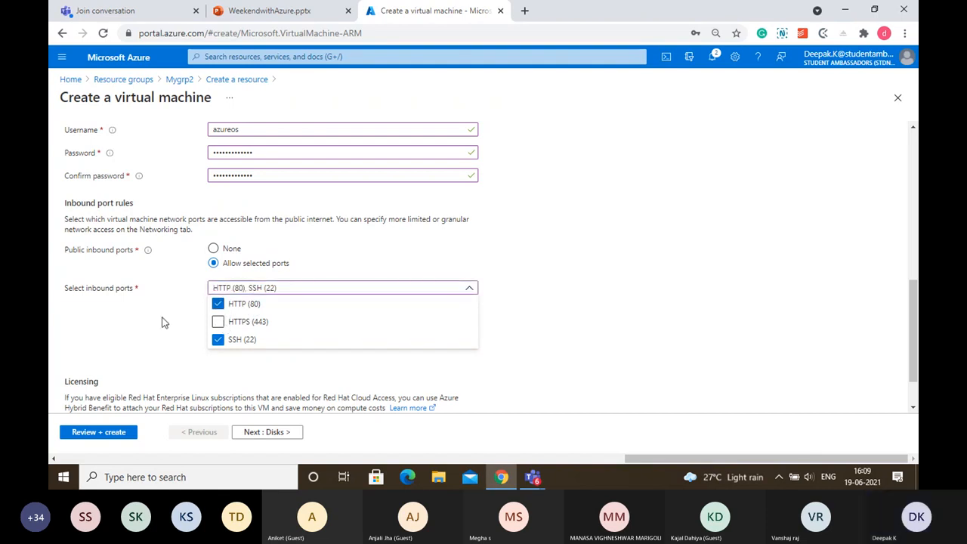
pyautogui.click(161, 322)
pyautogui.click(269, 292)
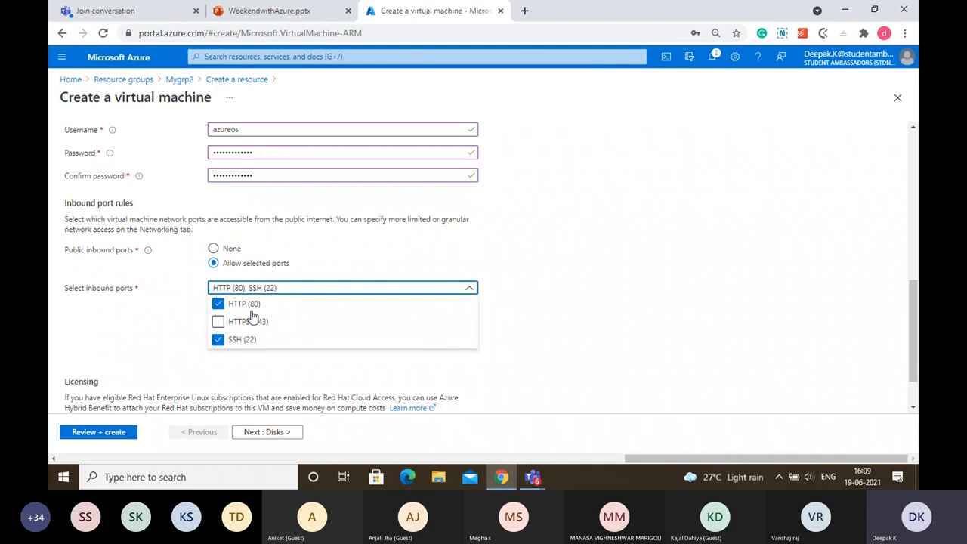
pyautogui.click(164, 313)
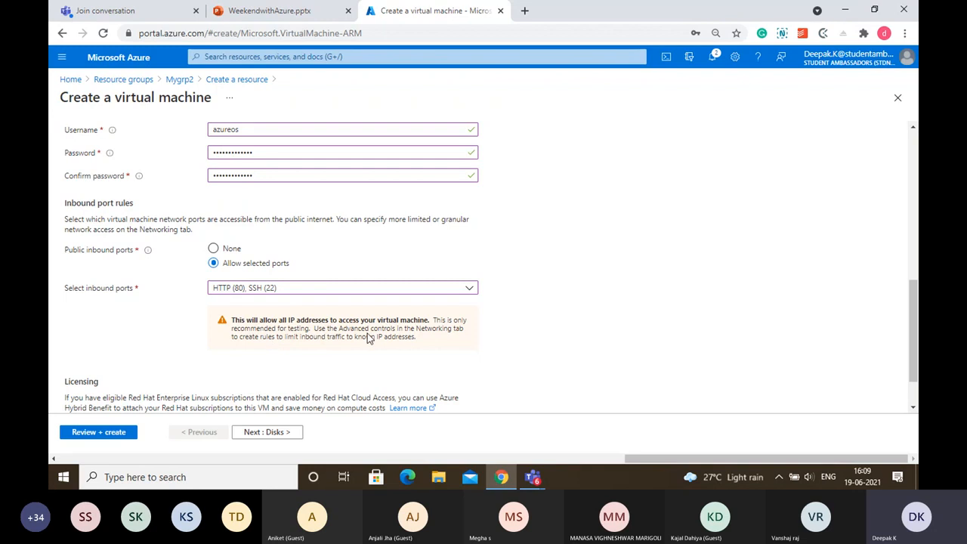
pyautogui.scroll(-1, 367, 333)
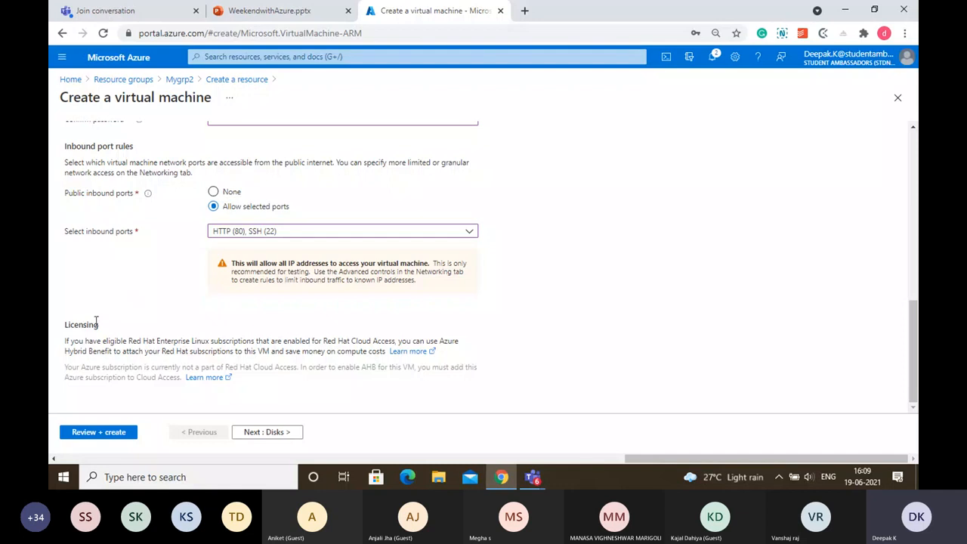
# Step: Proceed to the disk settings and set the OS disk type to Standard HDD, keeping the default platform-managed key encryption
pyautogui.click(268, 431)
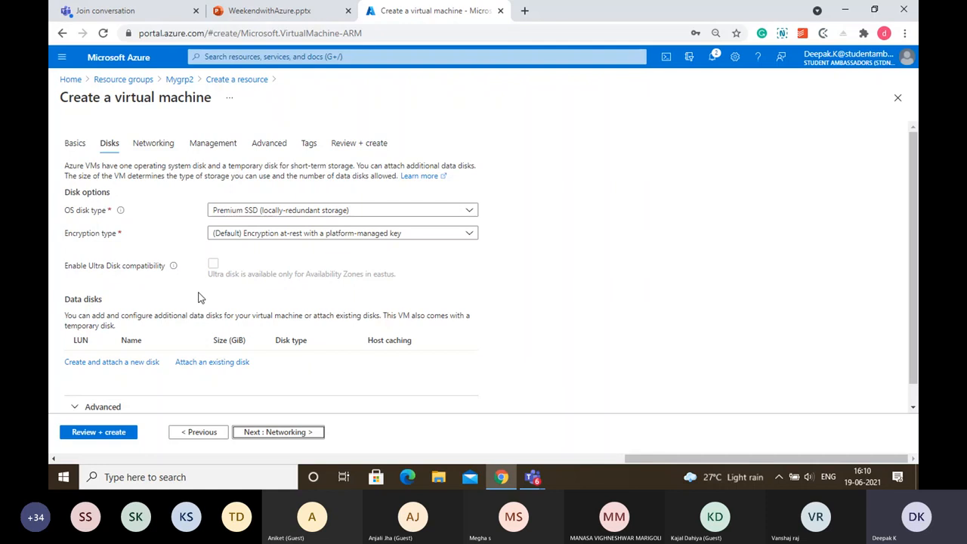
pyautogui.click(265, 219)
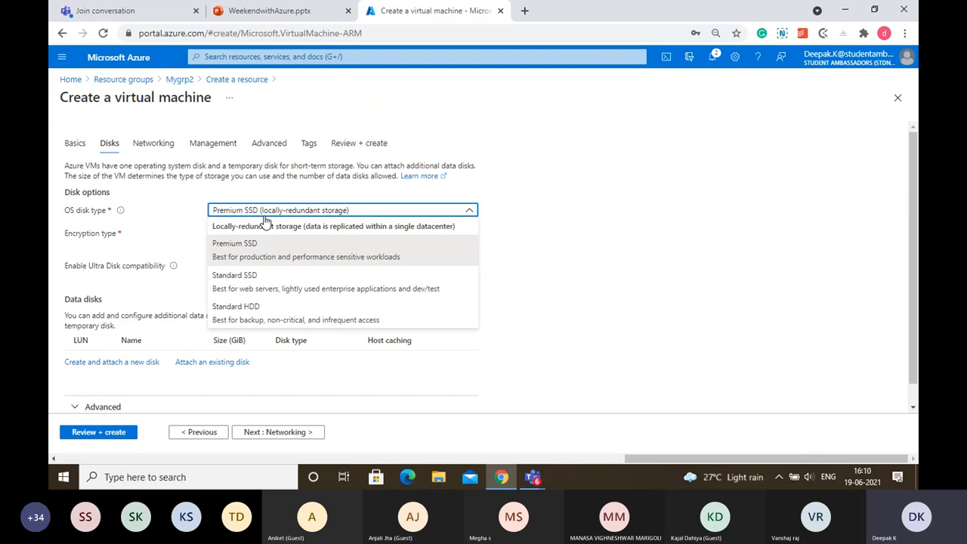
pyautogui.click(263, 314)
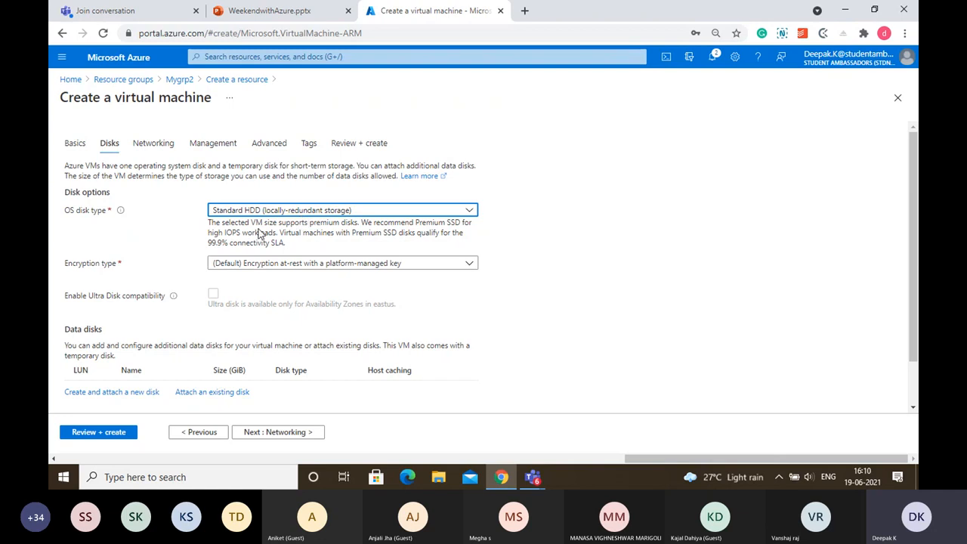
pyautogui.click(323, 265)
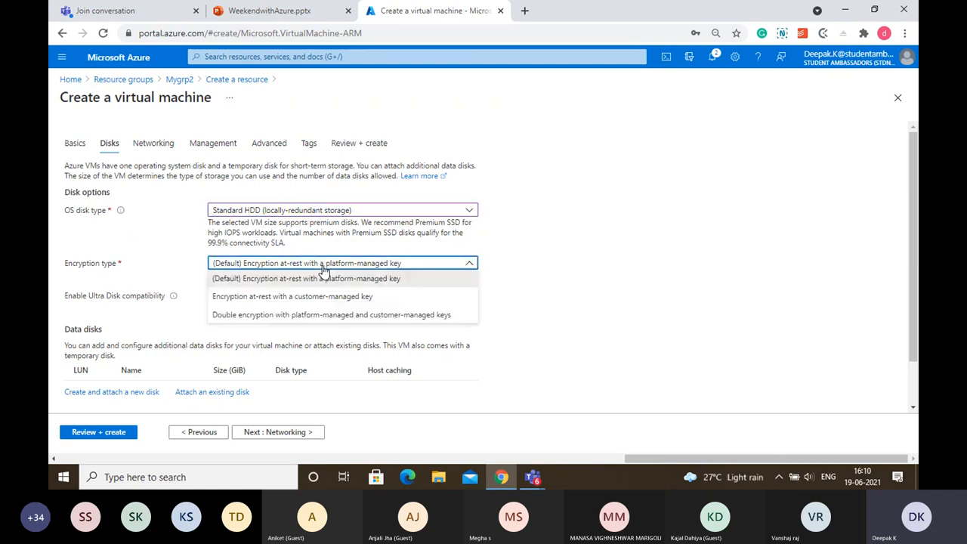
pyautogui.click(323, 272)
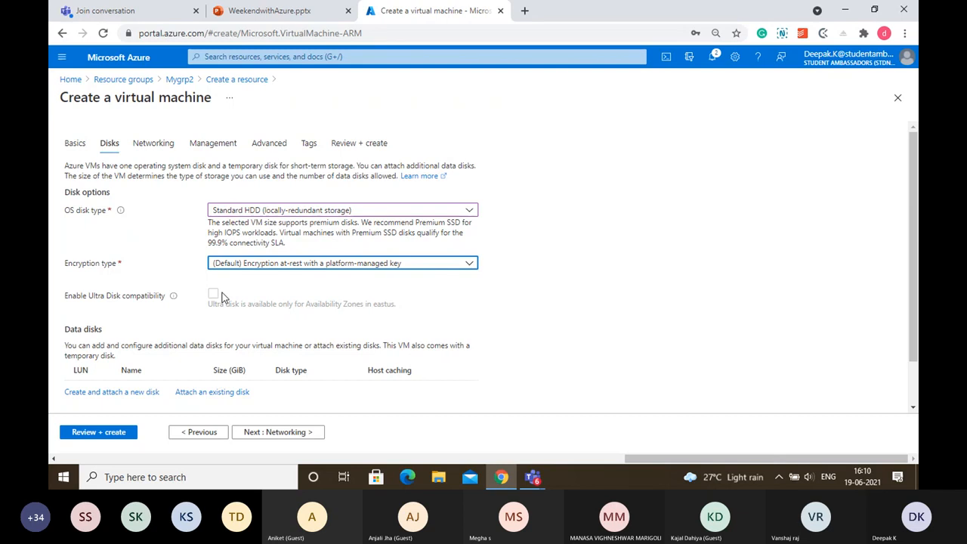
# Step: Start creating a new data disk for the virtual machine and set its size to 4 GiB Premium SSD
pyautogui.scroll(-1, 216, 296)
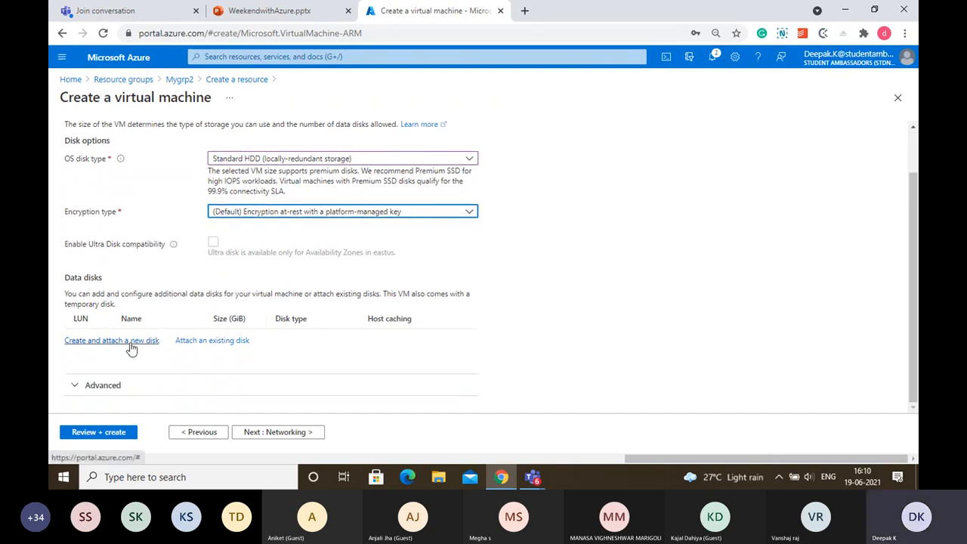
pyautogui.click(130, 341)
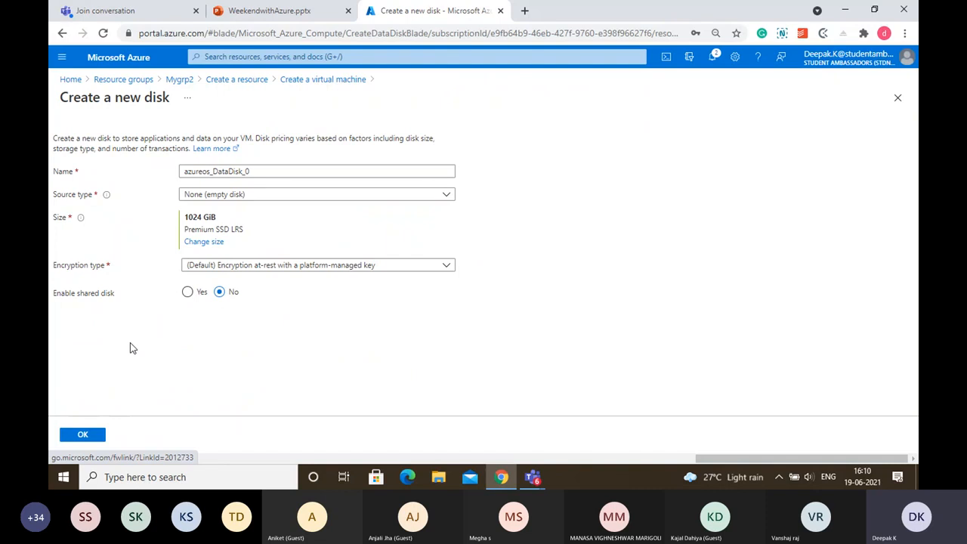
pyautogui.click(254, 198)
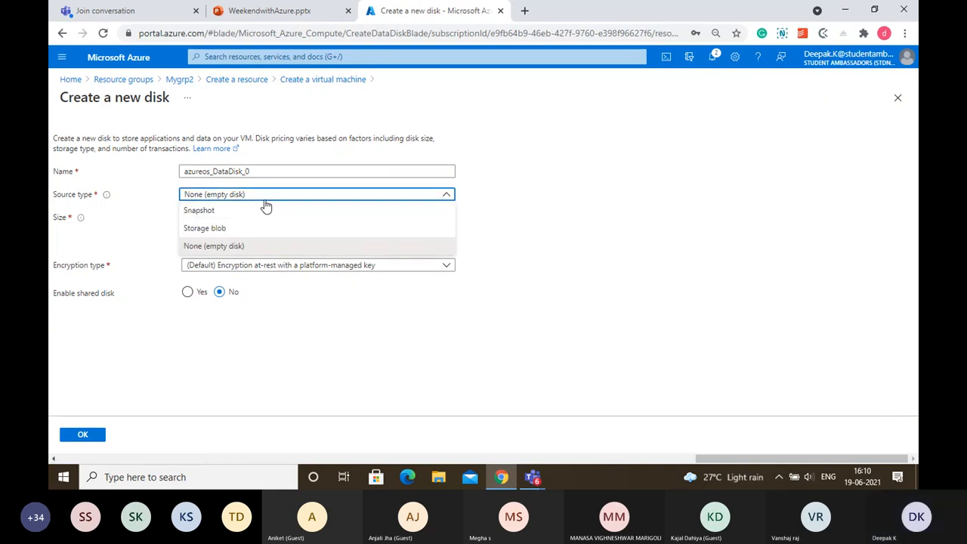
pyautogui.click(523, 191)
pyautogui.click(209, 248)
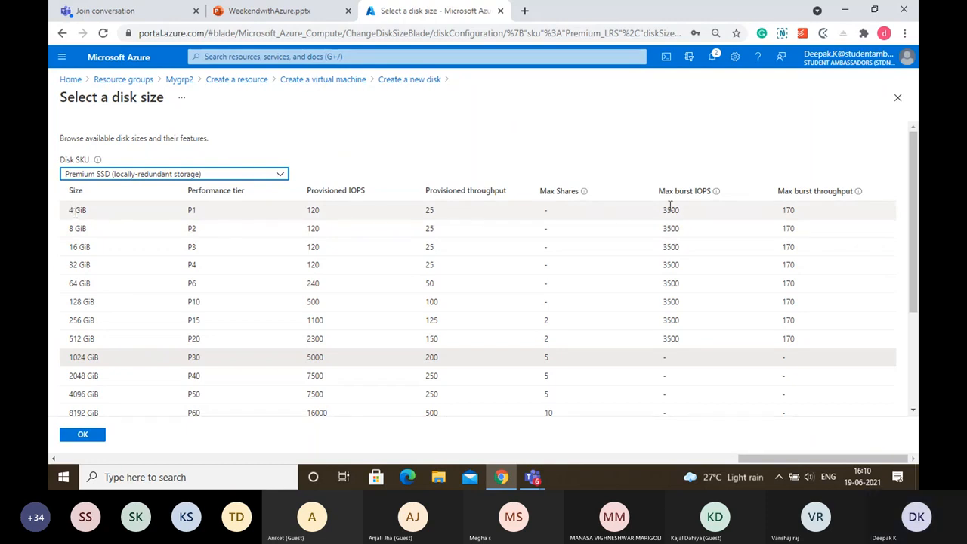
pyautogui.click(63, 210)
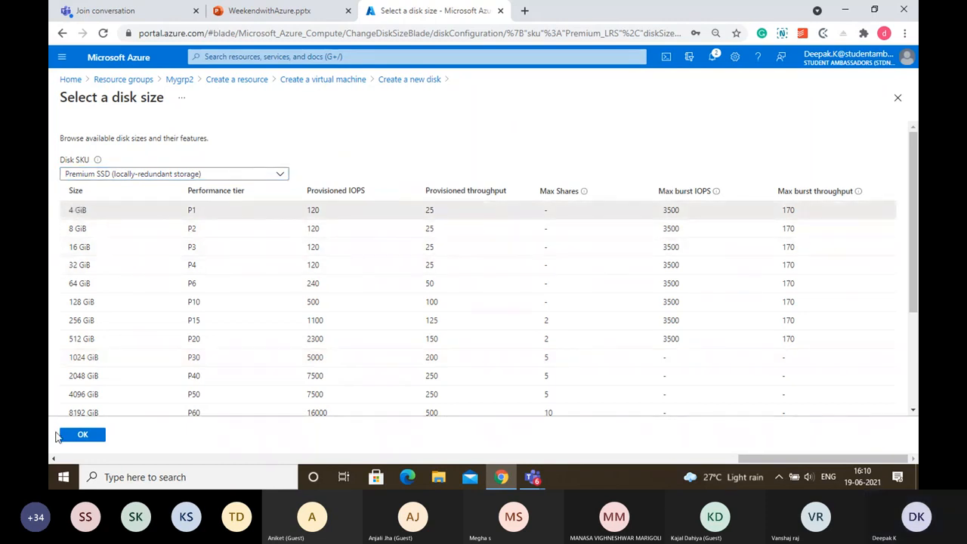
pyautogui.click(82, 434)
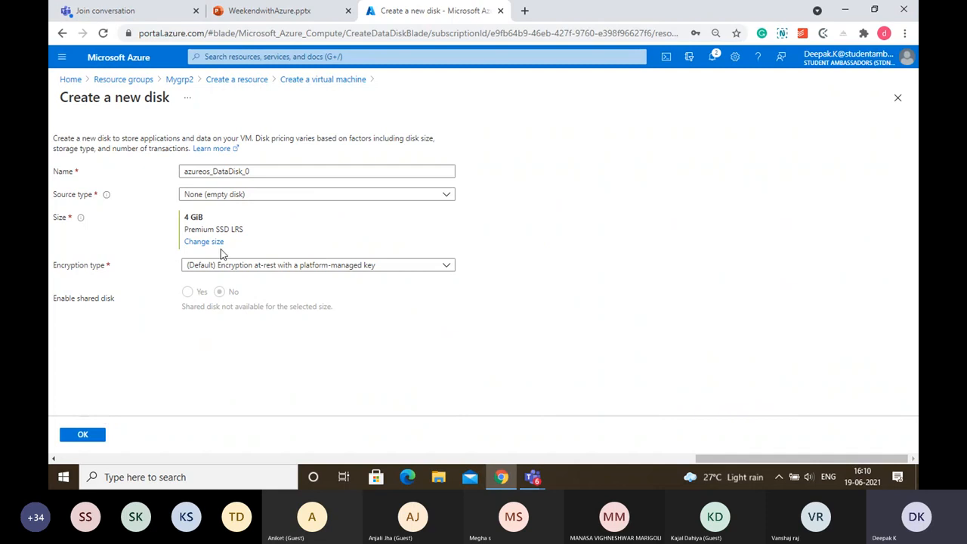
# Step: Review the new disk's source types, keep None (empty disk), and attach the disk to the virtual machine
pyautogui.click(261, 200)
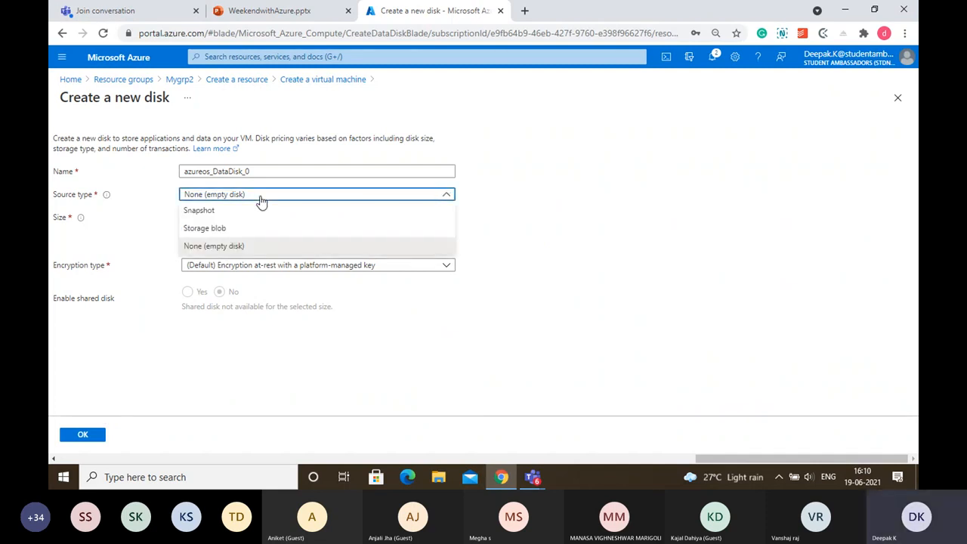
pyautogui.click(261, 200)
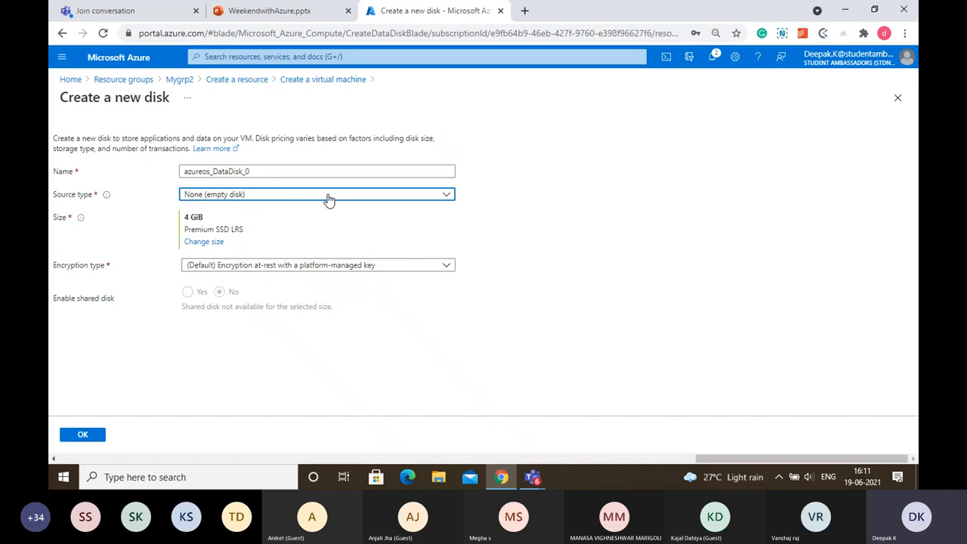
pyautogui.click(329, 200)
pyautogui.click(349, 201)
pyautogui.click(85, 437)
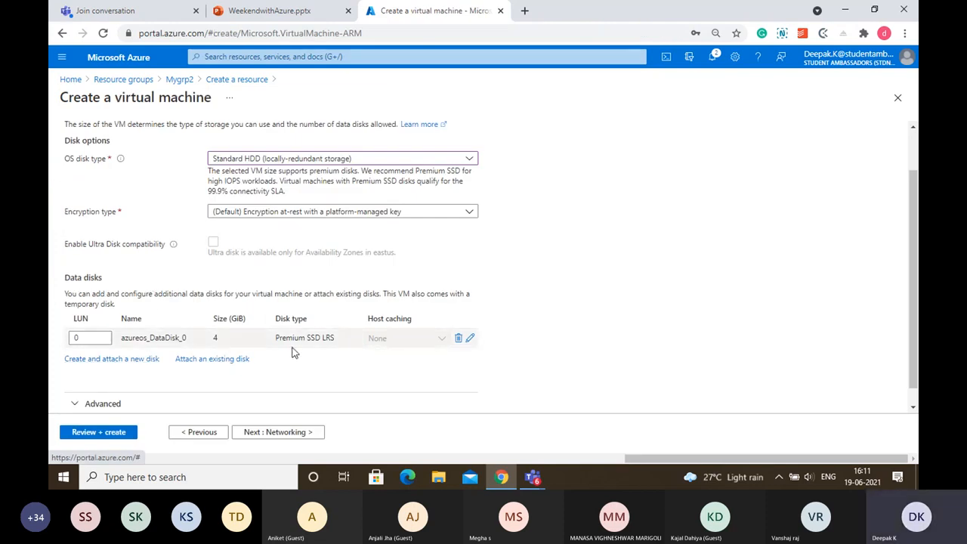
# Step: Reopen the data disk azureos_DataDisk_0, compare the Standard HDD sizes, and return to the 4 GiB Premium SSD option
pyautogui.click(471, 339)
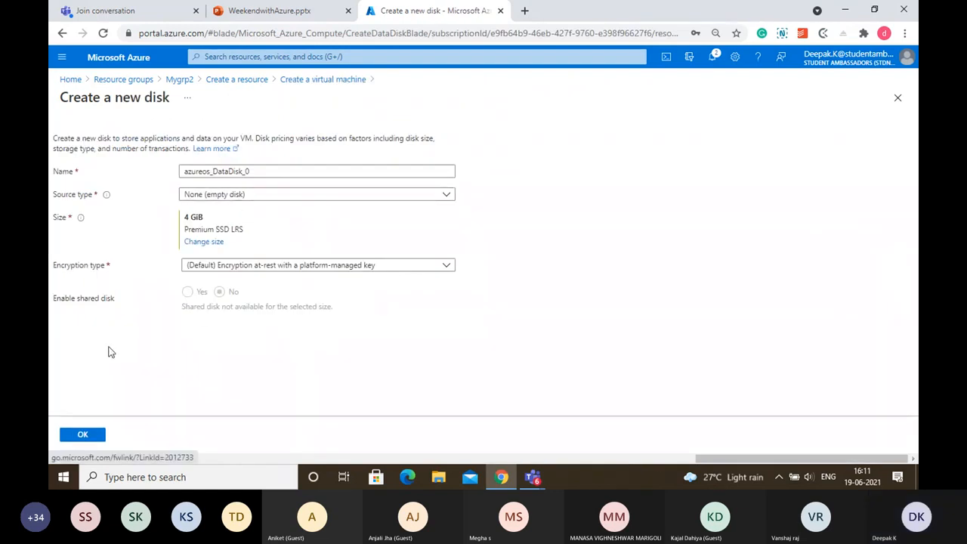
pyautogui.click(204, 241)
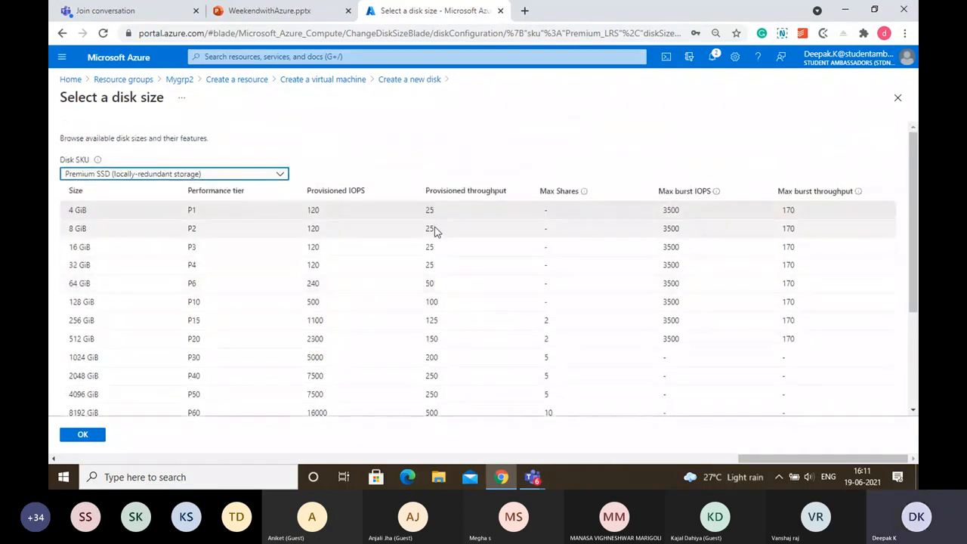
pyautogui.click(224, 180)
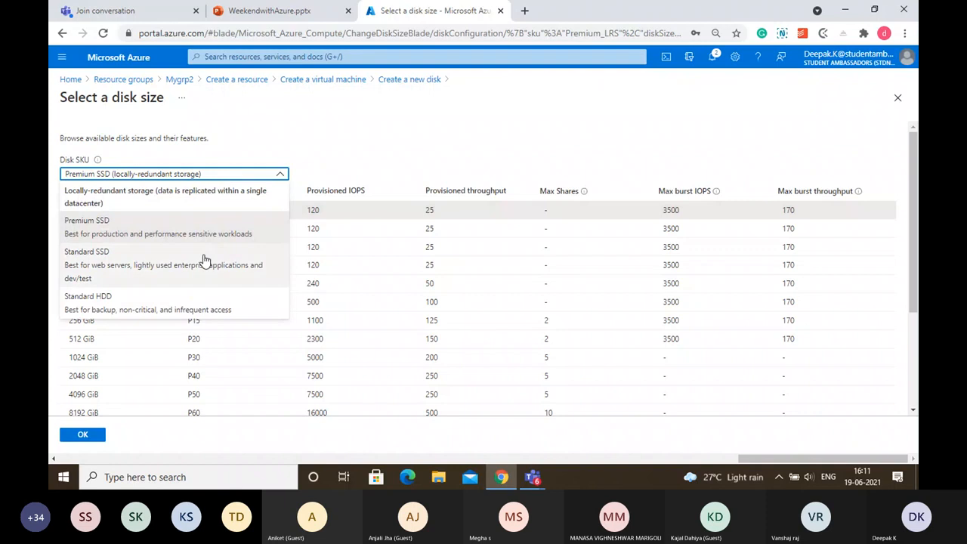
pyautogui.click(195, 302)
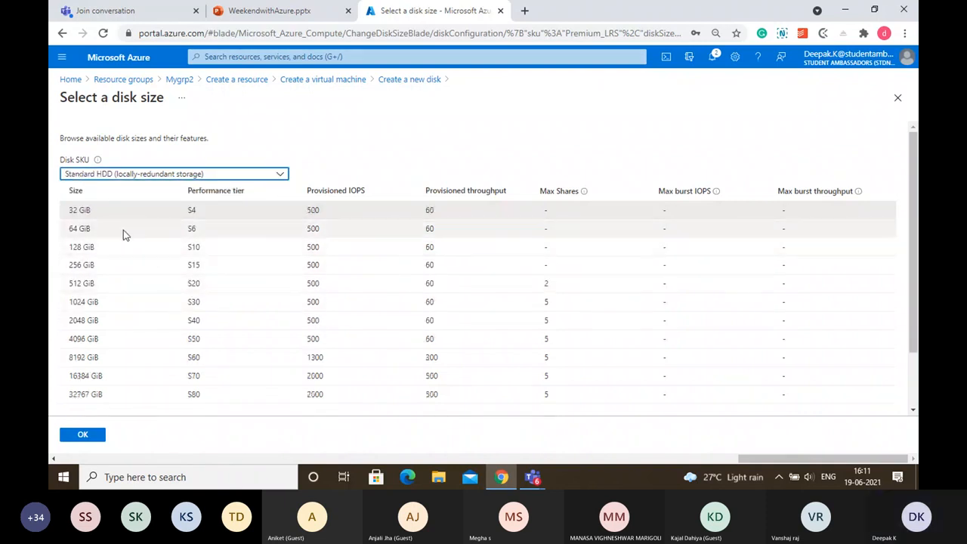
pyautogui.click(171, 174)
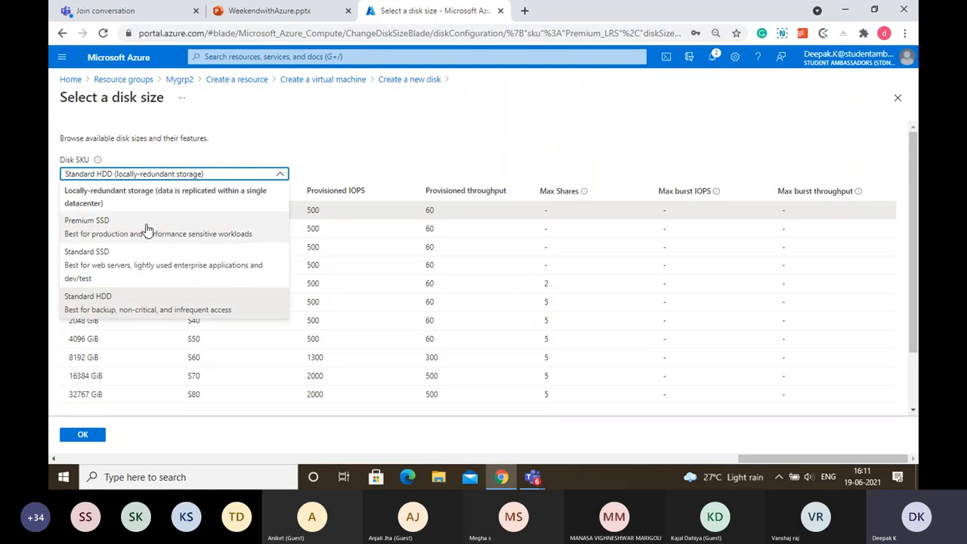
pyautogui.click(186, 223)
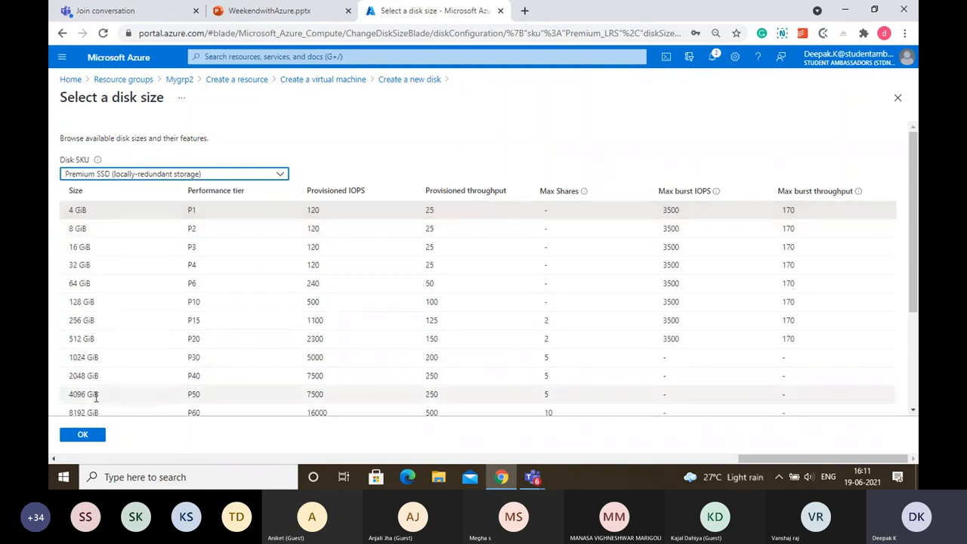
pyautogui.click(93, 436)
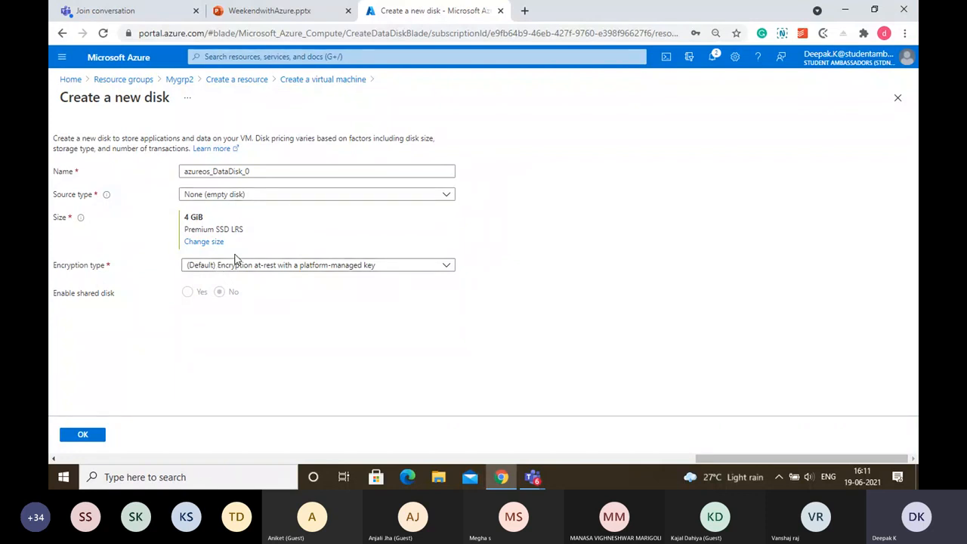
pyautogui.click(75, 434)
# Step: Expand the advanced disk options and examine the managed disk and ephemeral OS disk settings
pyautogui.scroll(-1, 285, 386)
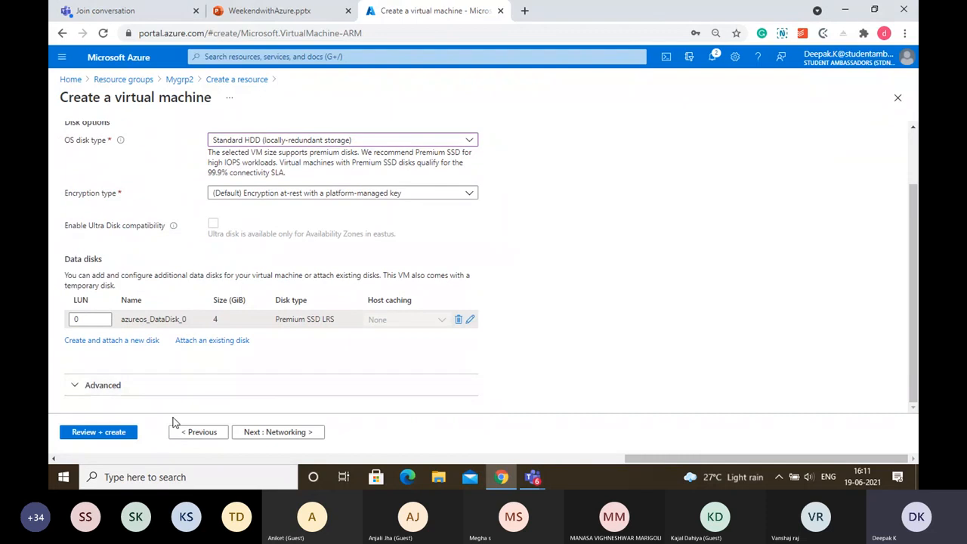
pyautogui.click(143, 385)
pyautogui.scroll(-1, 143, 385)
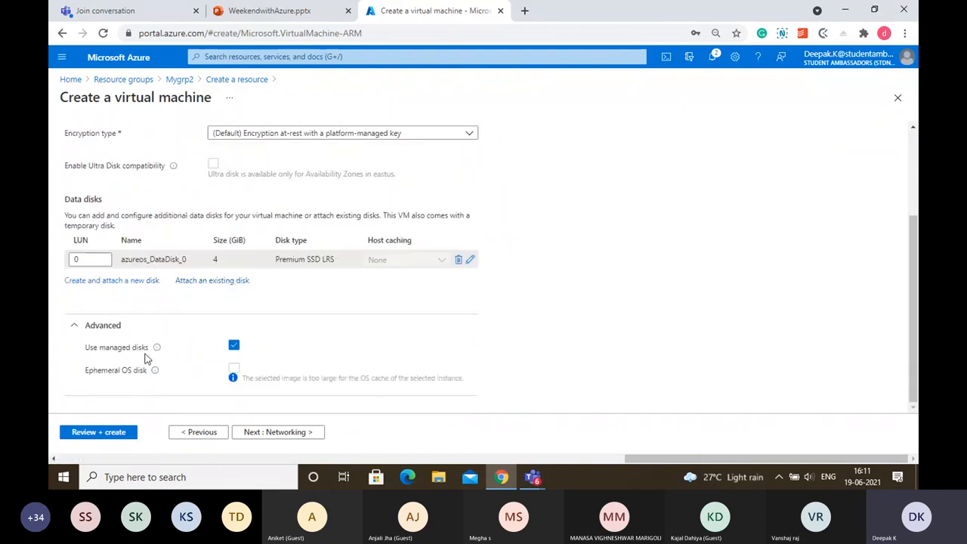
# Step: Proceed to the network settings, review the public IP choices, and keep the new azureos-ip address
pyautogui.click(277, 433)
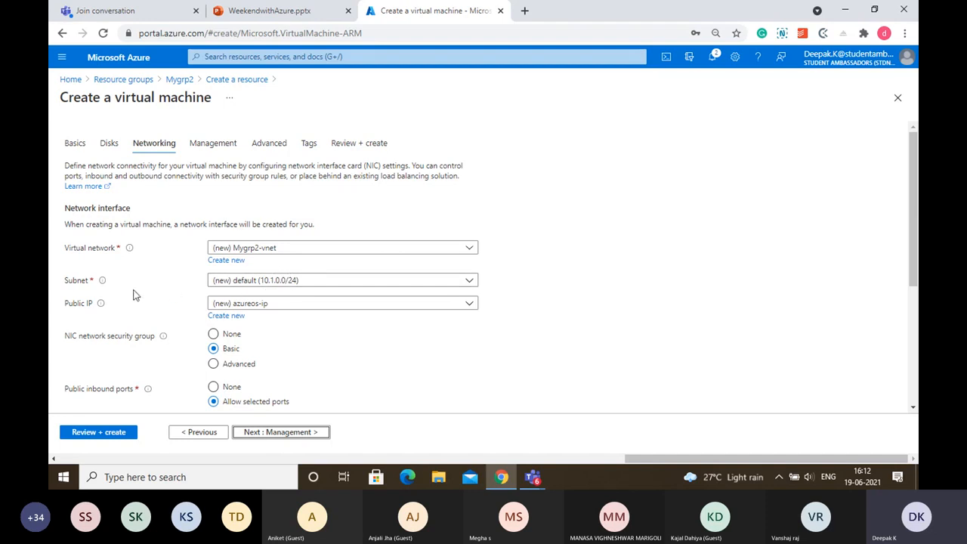
pyautogui.scroll(-2, 171, 295)
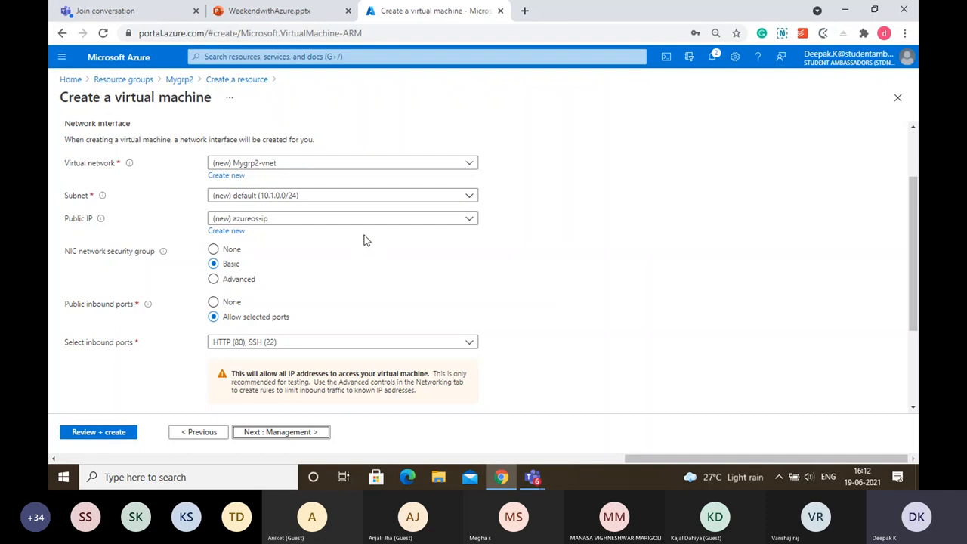
pyautogui.click(302, 226)
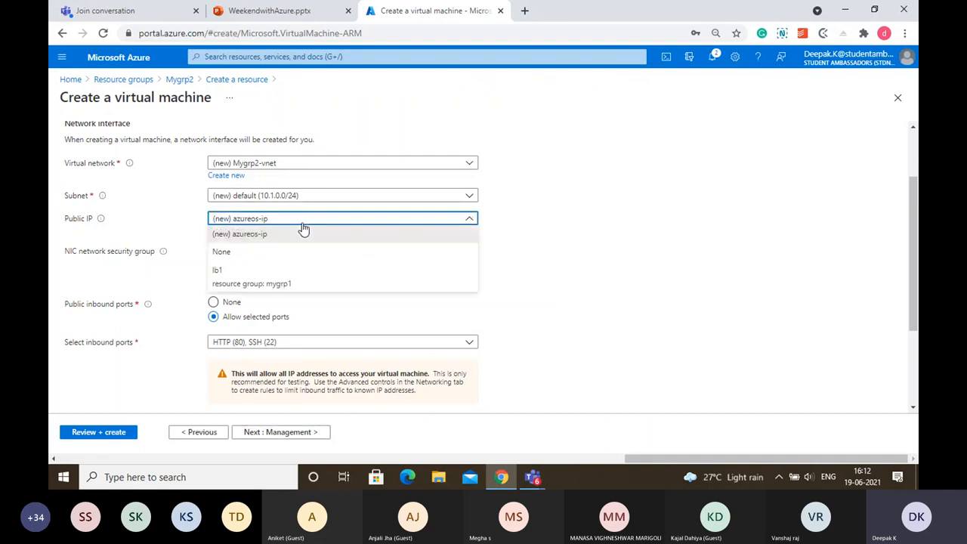
pyautogui.click(302, 230)
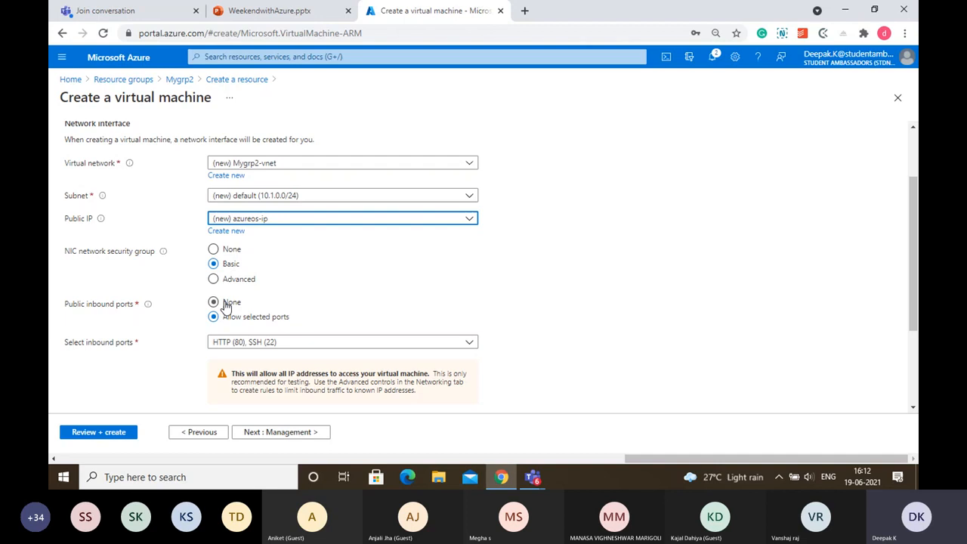
# Step: Review the inbound port, accelerated networking and load balancing options, and proceed to the management settings
pyautogui.scroll(-1, 99, 290)
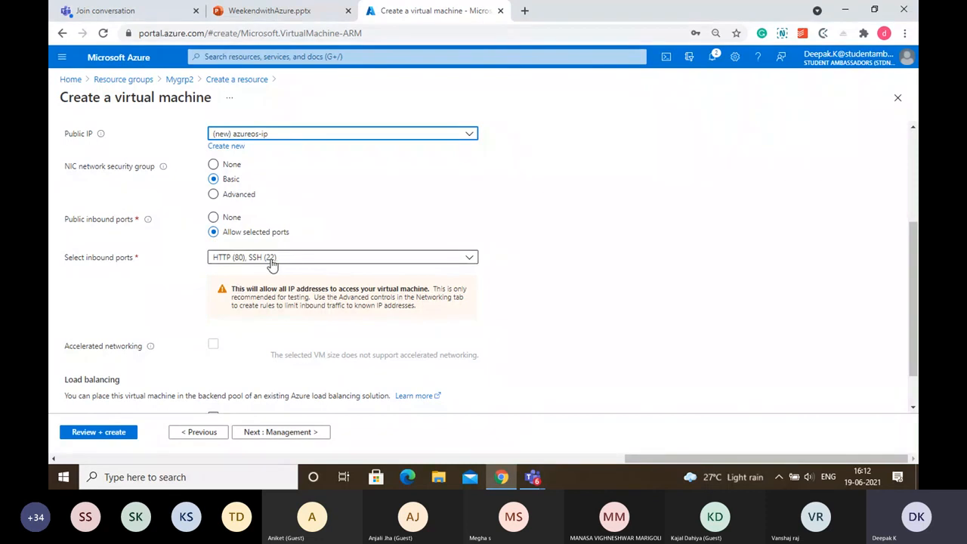
pyautogui.scroll(-1, 294, 262)
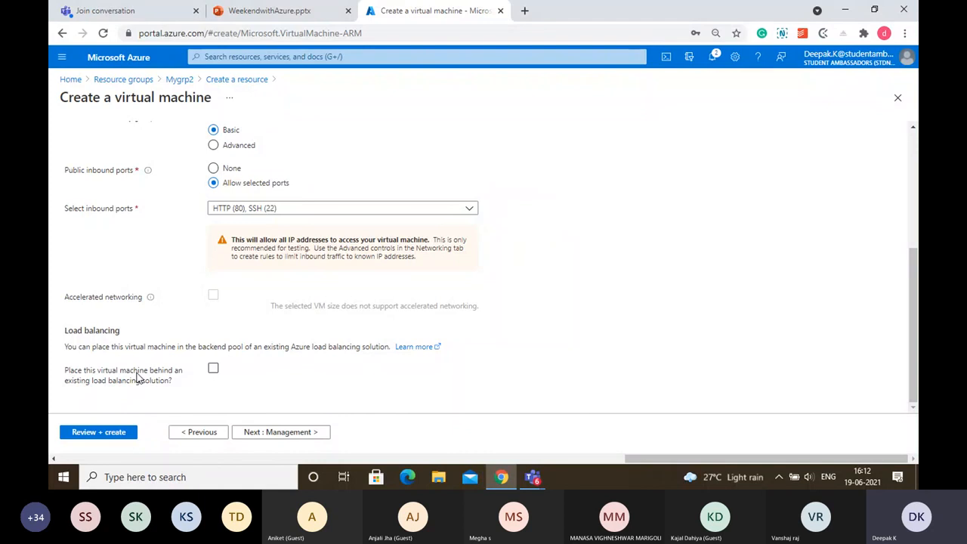
pyautogui.click(264, 432)
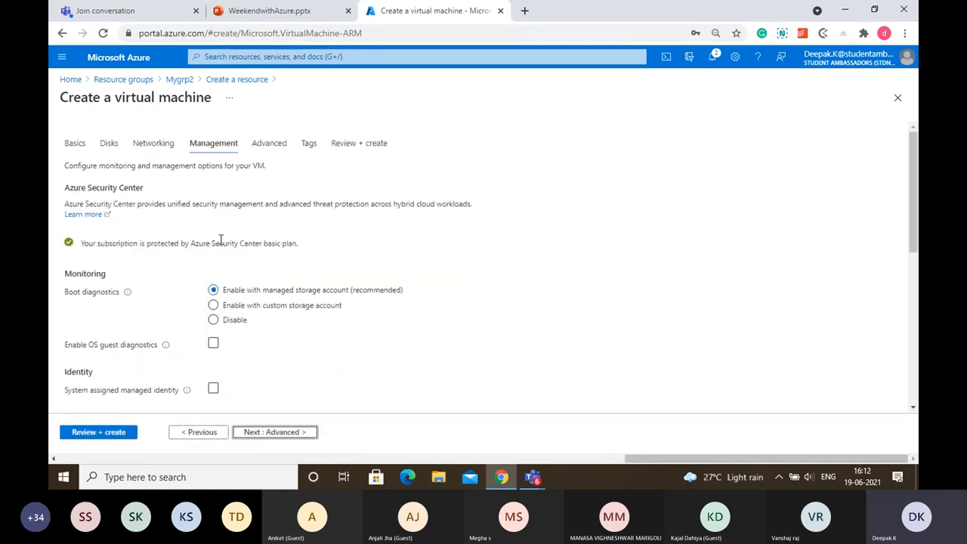
# Step: Set the auto-shutdown time zone to (UTC+05:30) Chennai, Kolkata, Mumbai, New Delhi
pyautogui.scroll(-3, 269, 309)
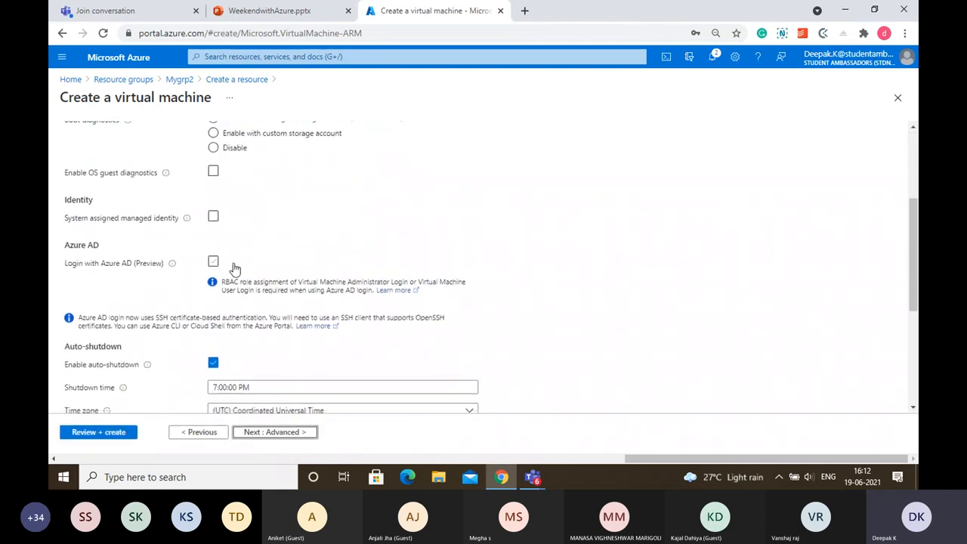
pyautogui.scroll(-1, 234, 268)
pyautogui.scroll(-1, 233, 268)
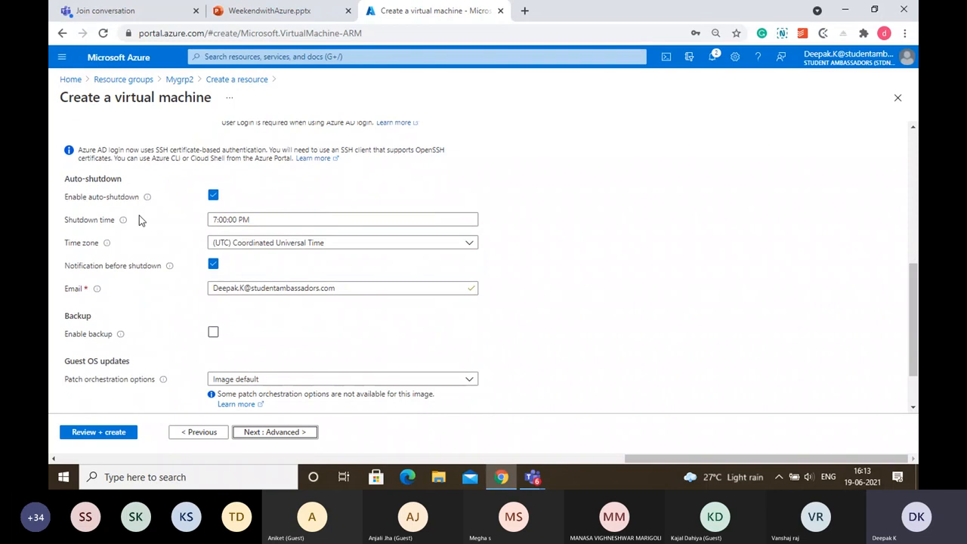
pyautogui.click(239, 250)
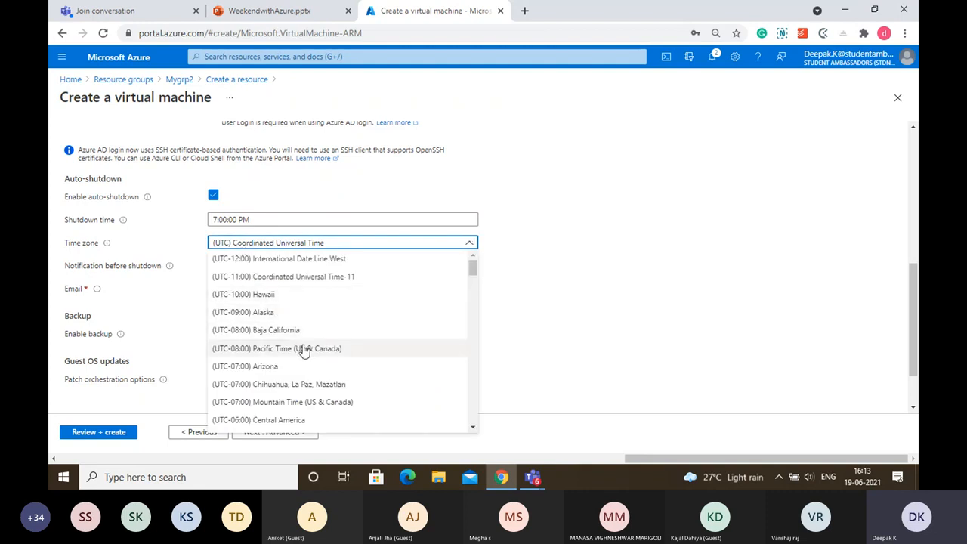
pyautogui.scroll(-4, 303, 349)
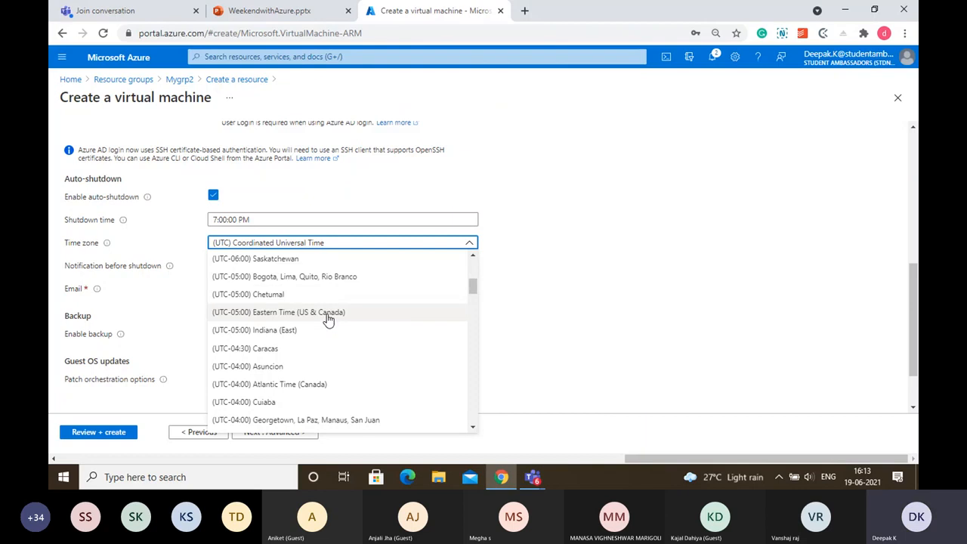
pyautogui.scroll(-1, 319, 345)
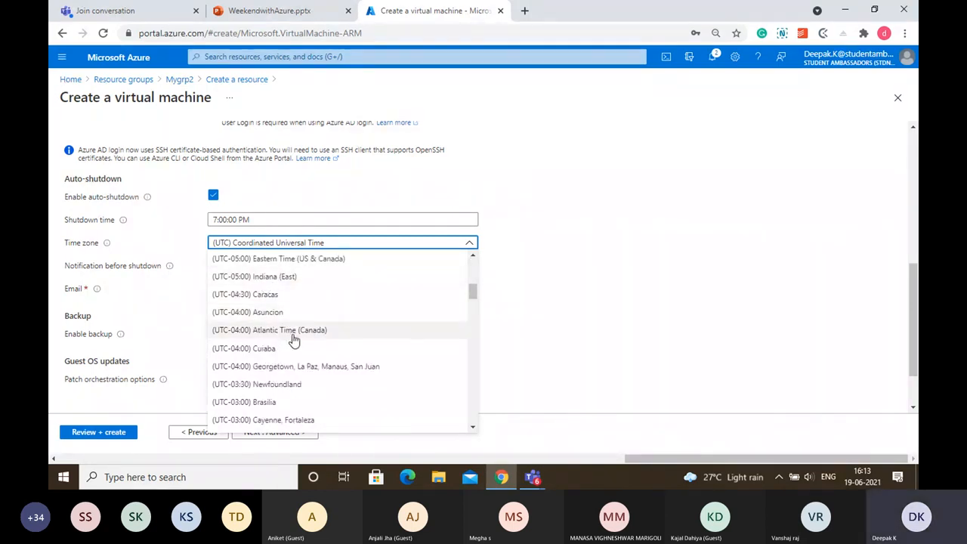
pyautogui.scroll(2, 293, 284)
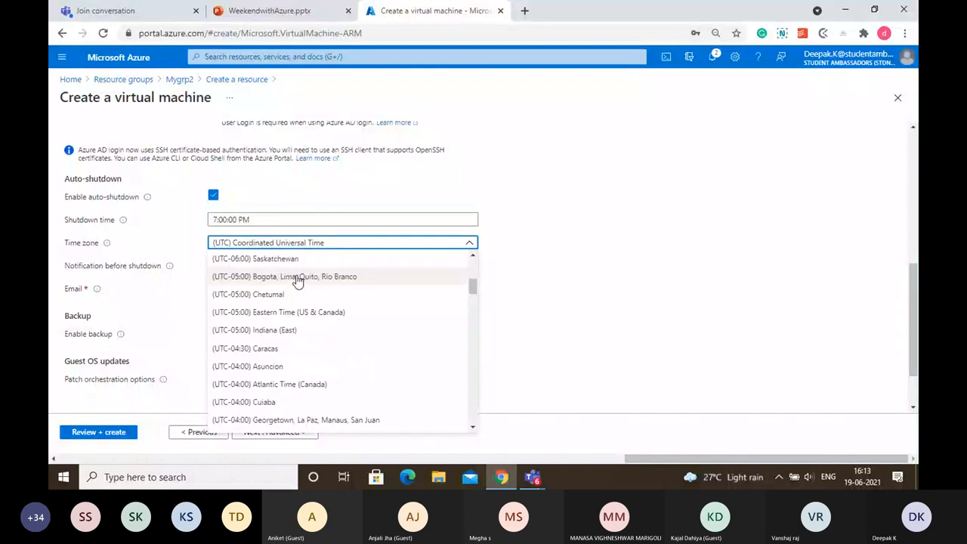
pyautogui.scroll(2, 297, 281)
pyautogui.scroll(-6, 296, 278)
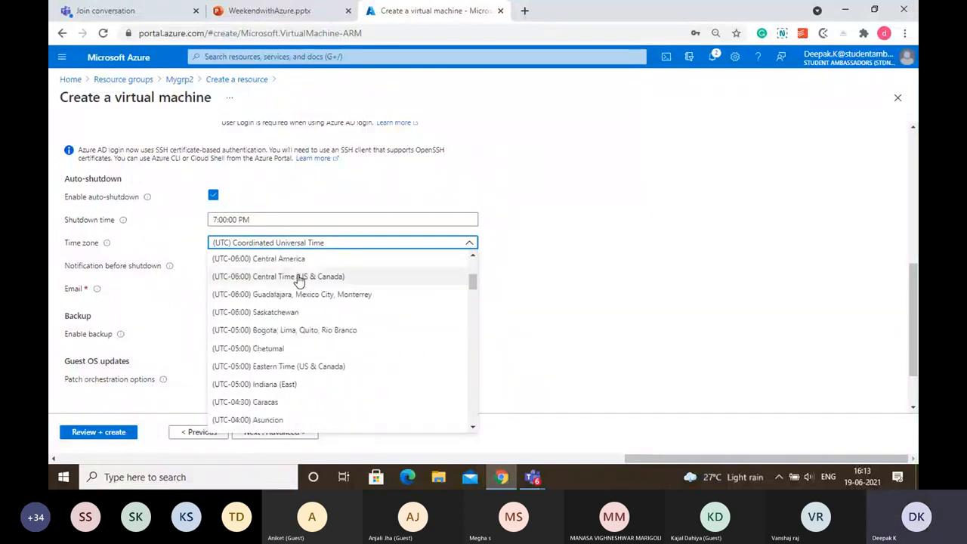
pyautogui.scroll(-6, 300, 318)
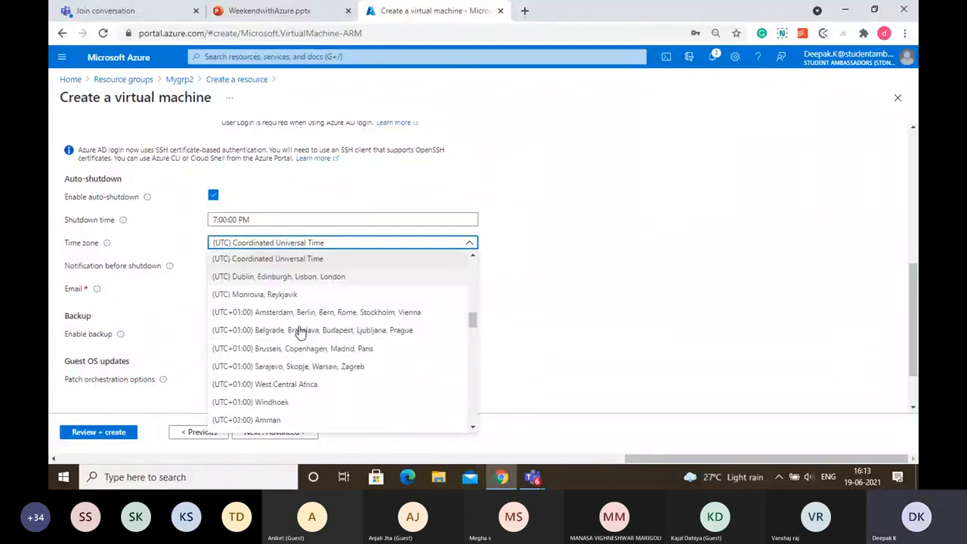
pyautogui.scroll(10, 309, 358)
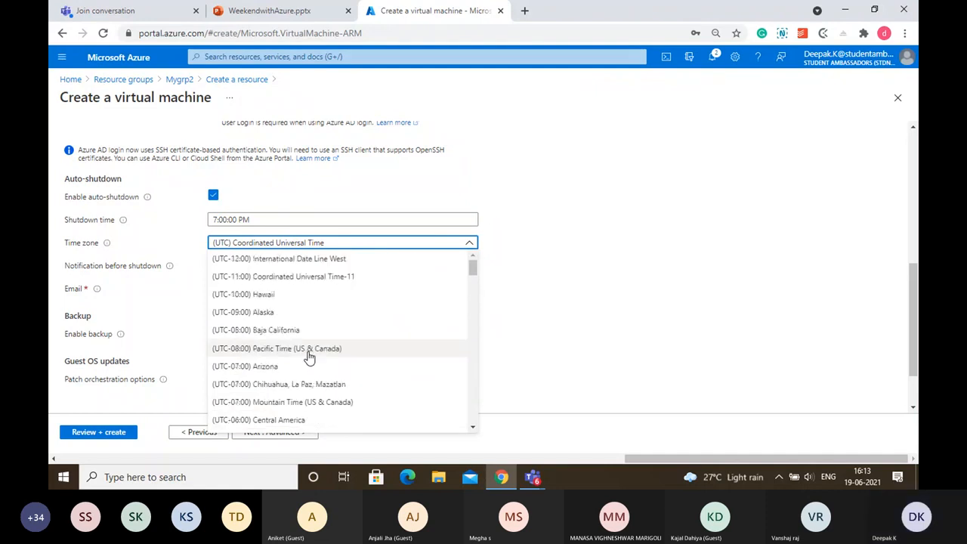
pyautogui.scroll(-3, 309, 357)
pyautogui.scroll(-3, 309, 358)
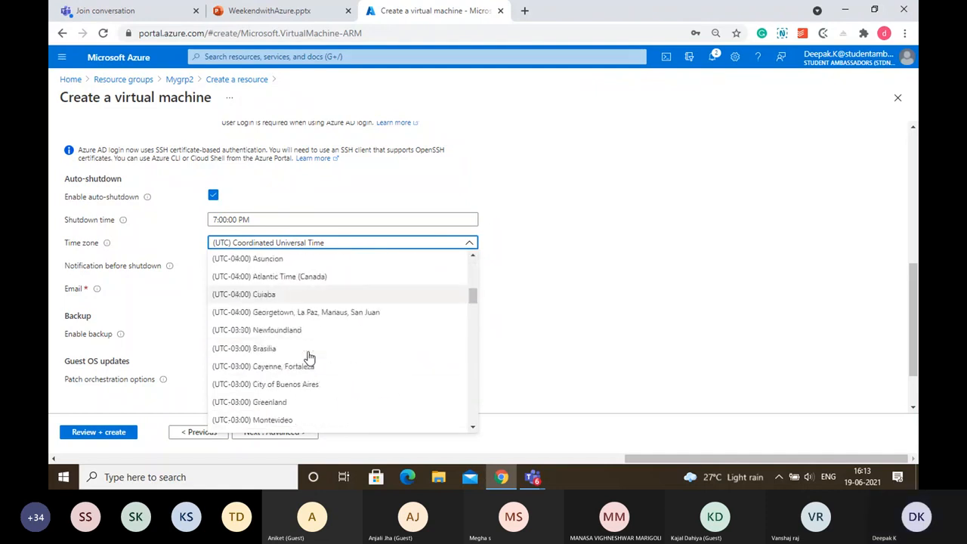
pyautogui.scroll(-7, 309, 358)
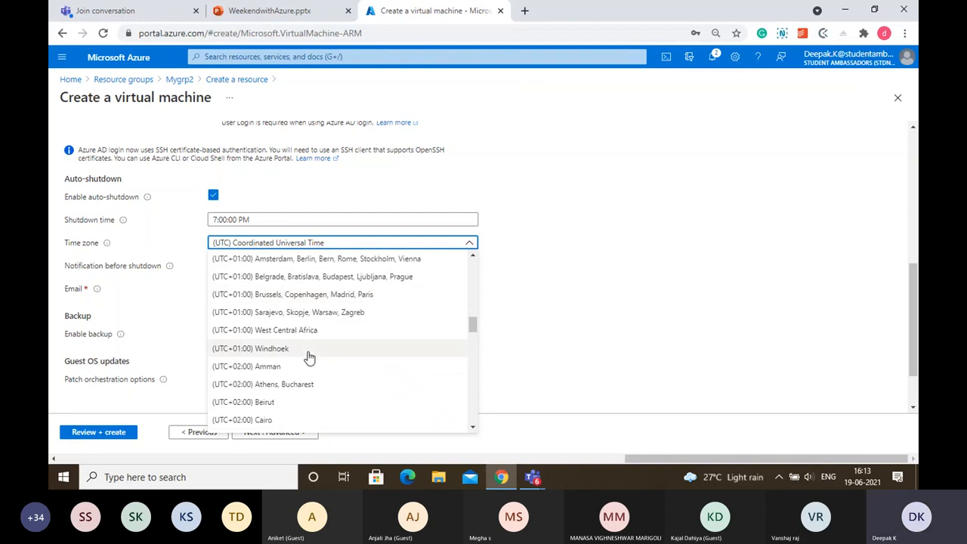
pyautogui.scroll(-2, 309, 357)
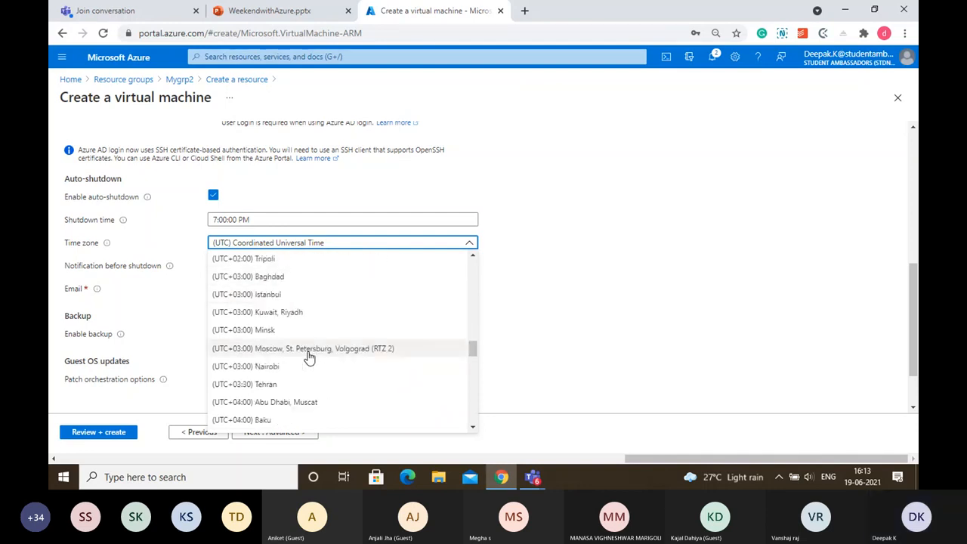
pyautogui.scroll(-5, 309, 358)
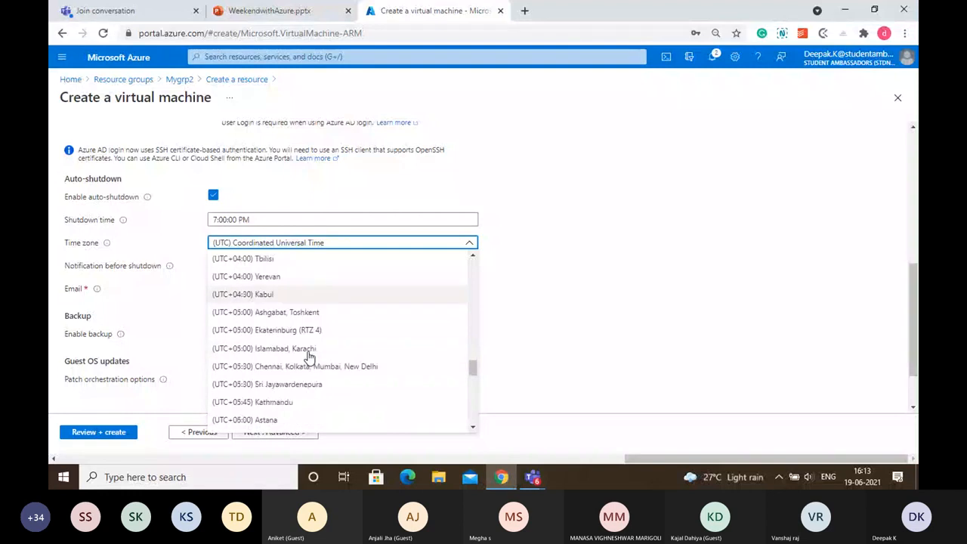
pyautogui.scroll(-4, 309, 357)
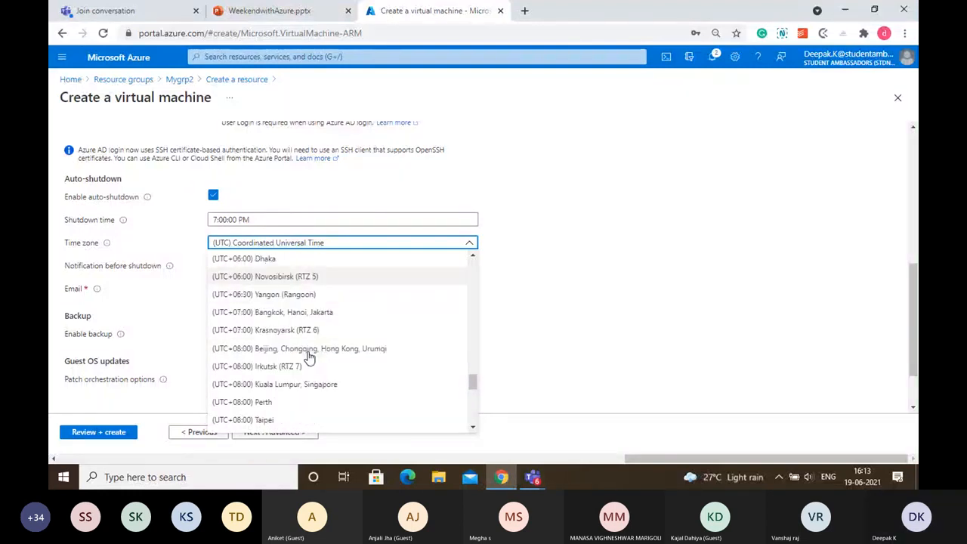
pyautogui.scroll(-1, 309, 357)
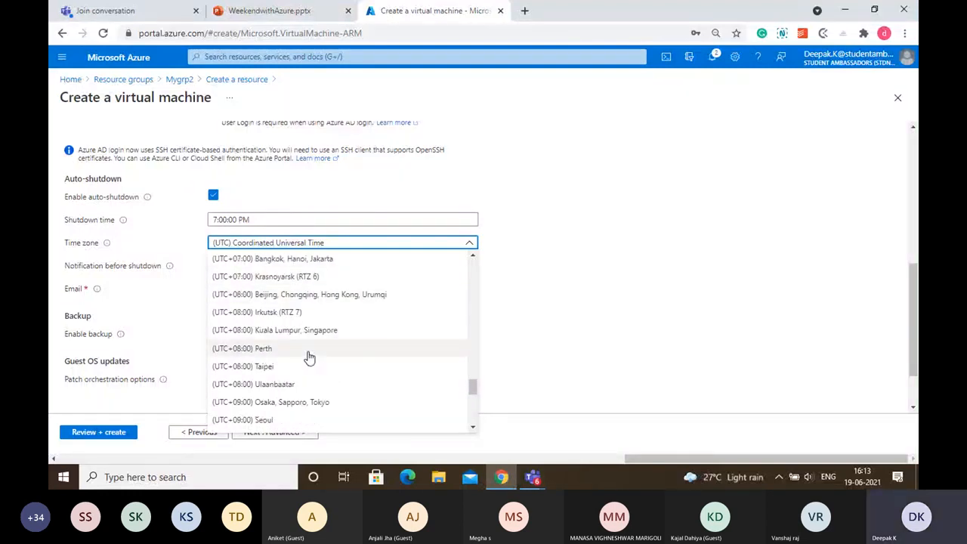
pyautogui.scroll(-3, 309, 358)
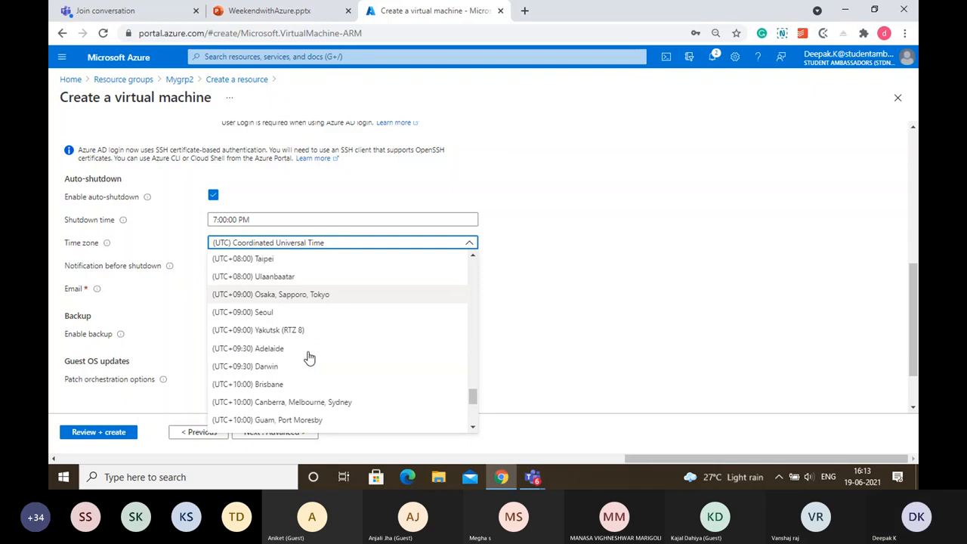
pyautogui.scroll(-3, 309, 357)
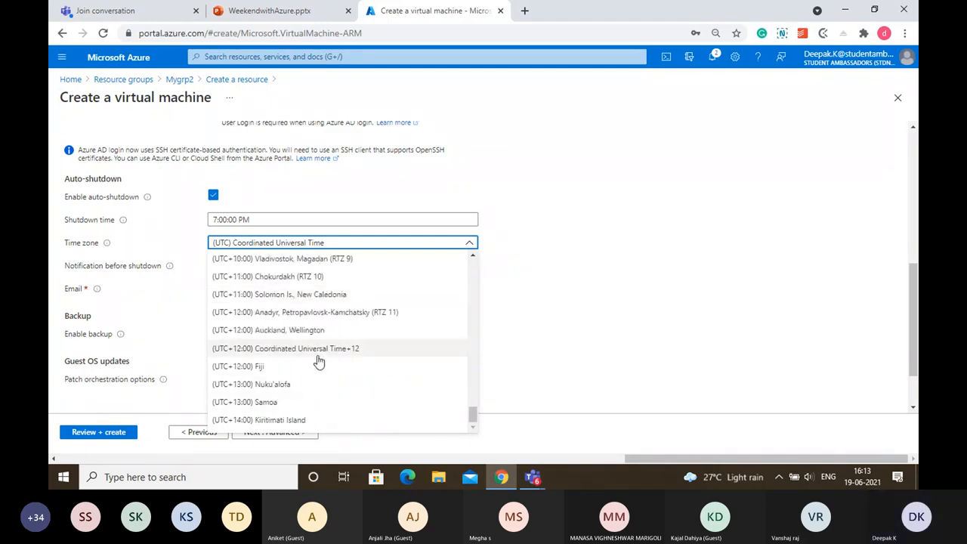
pyautogui.scroll(3, 318, 359)
pyautogui.scroll(2, 319, 359)
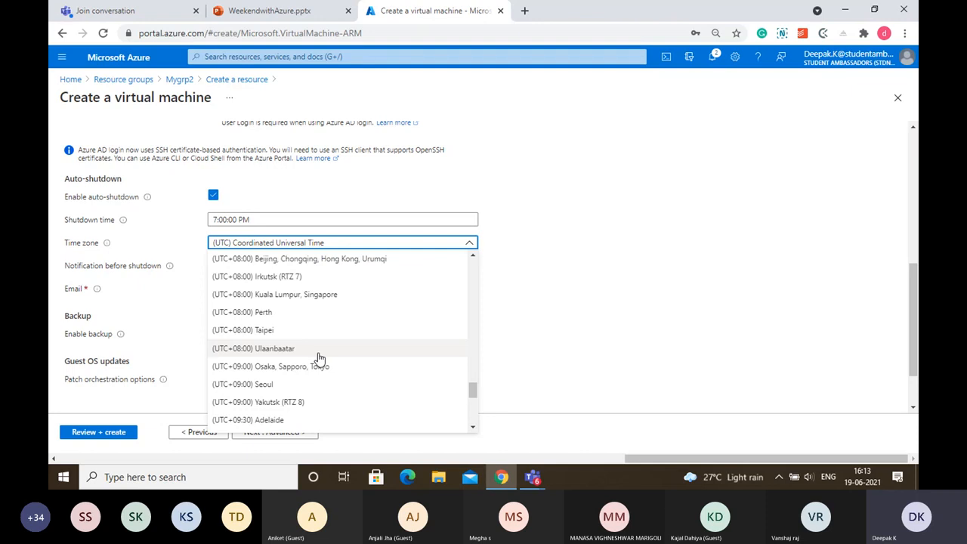
pyautogui.scroll(5, 318, 359)
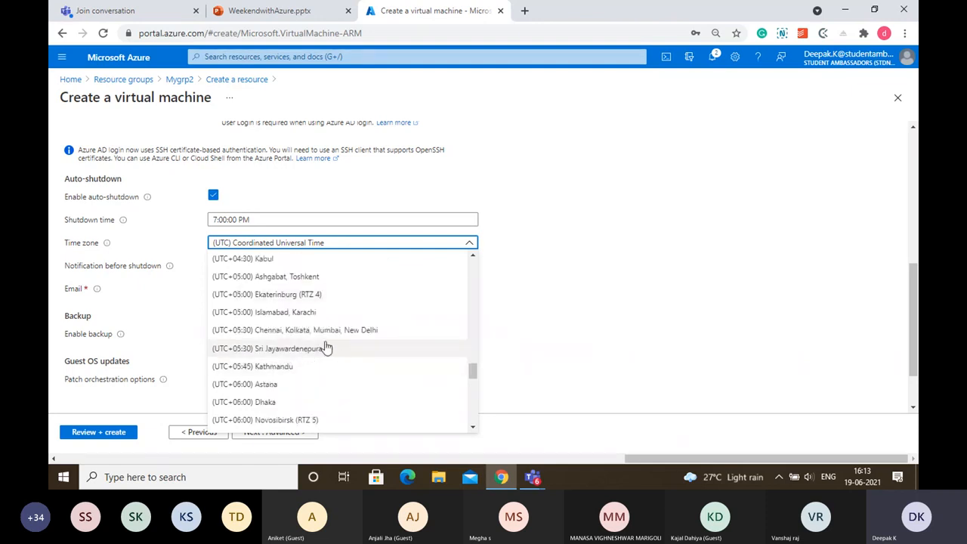
pyautogui.click(306, 329)
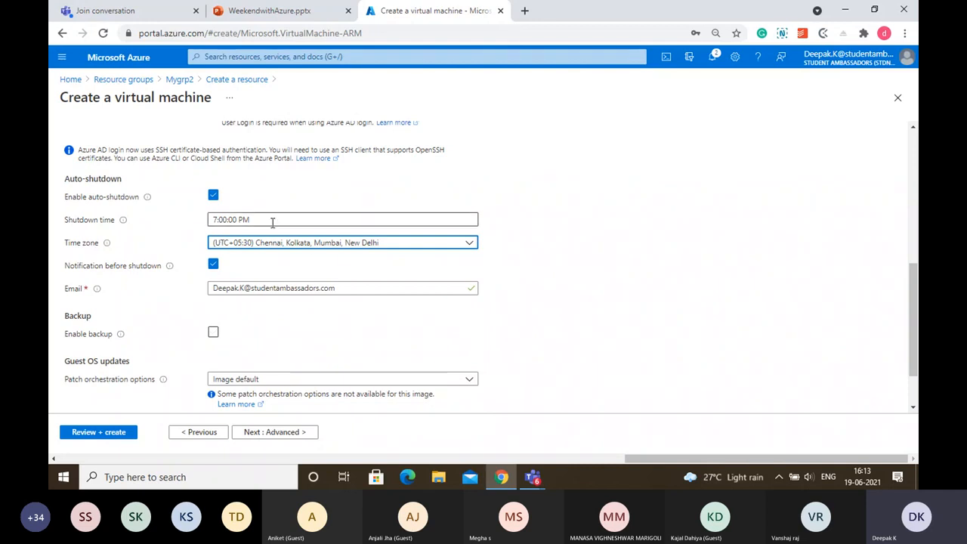
# Step: Switch auto-shutdown off and on again, and examine its notification email, backup and guest OS update settings
pyautogui.click(213, 196)
pyautogui.click(213, 196)
pyautogui.click(373, 288)
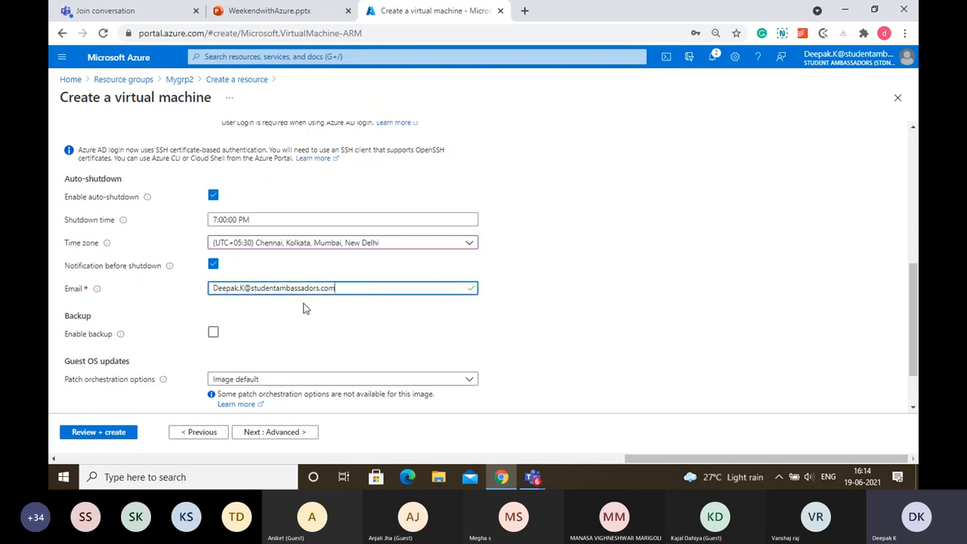
pyautogui.scroll(-1, 302, 305)
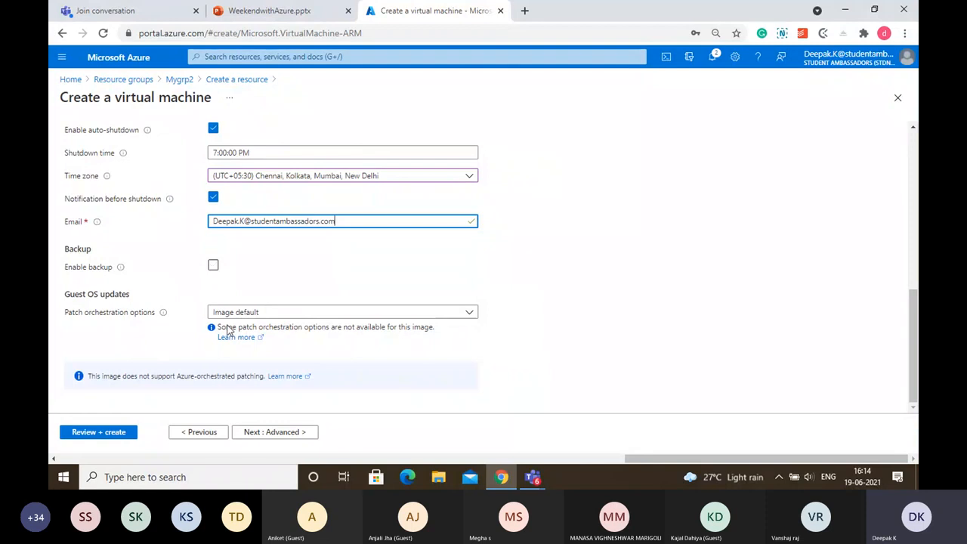
pyautogui.scroll(1, 219, 196)
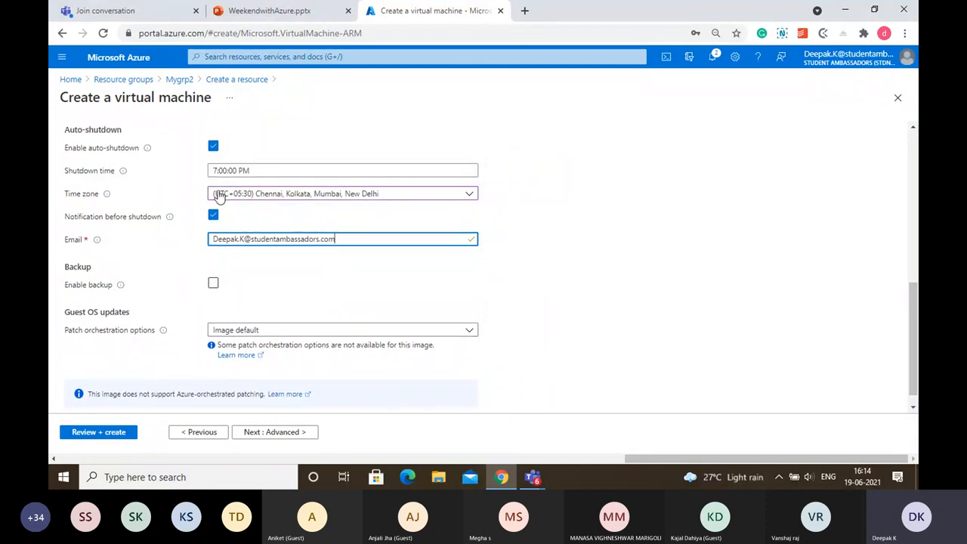
# Step: Disable auto-shutdown for the virtual machine and proceed to the advanced settings
pyautogui.scroll(2, 218, 195)
pyautogui.click(213, 298)
pyautogui.scroll(-1, 302, 286)
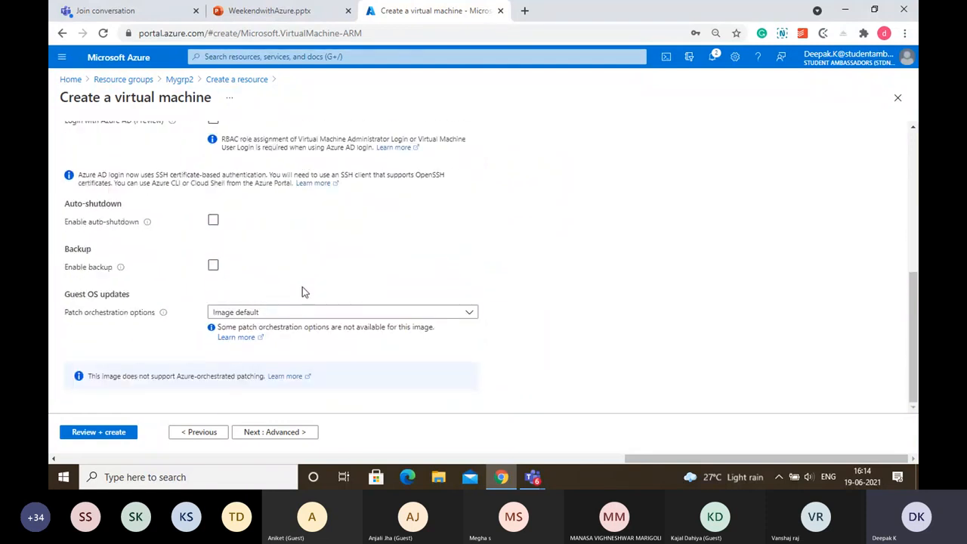
pyautogui.click(294, 432)
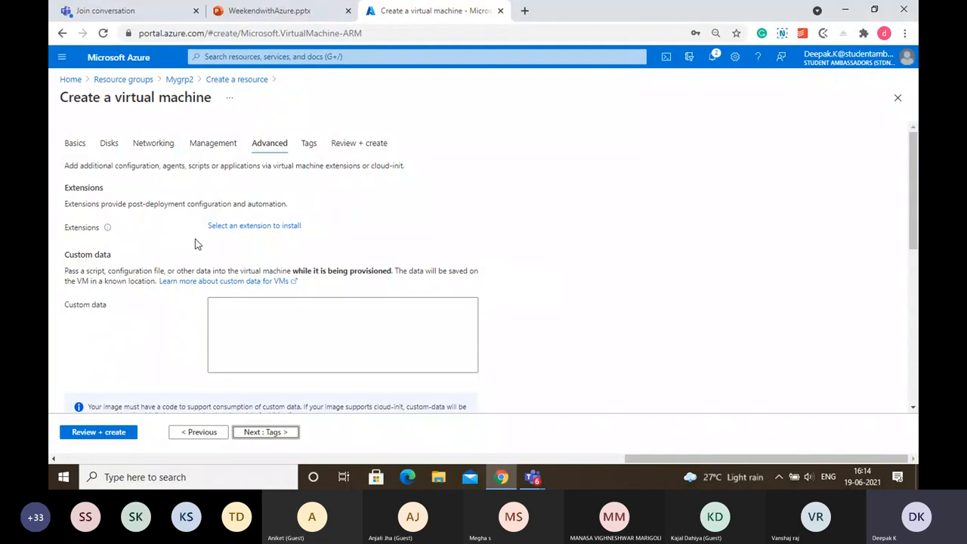
# Step: Start the custom data script with the line #!bin/bash, followed by the line yum install httpd -y
pyautogui.click(250, 305)
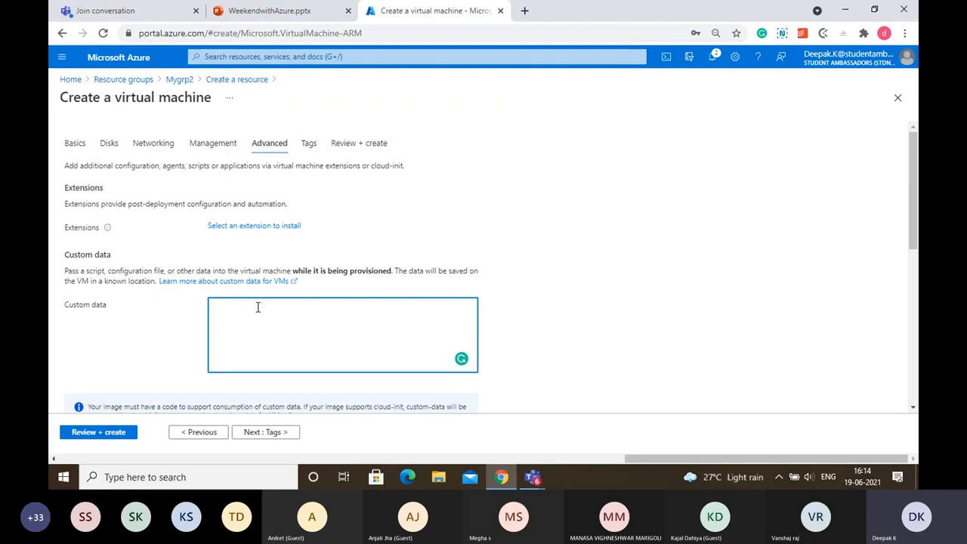
pyautogui.write('#!bin/')
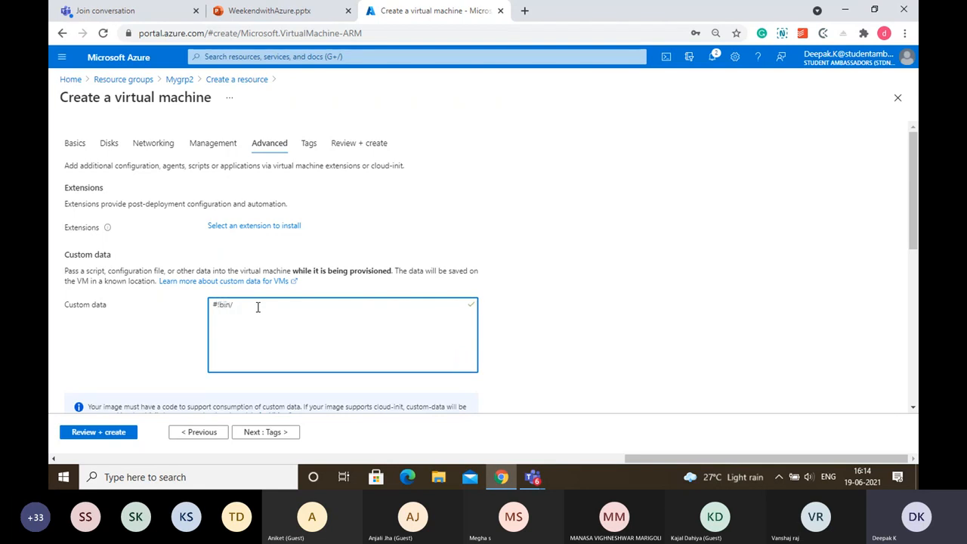
pyautogui.write('bash')
pyautogui.press('Return')
pyautogui.write('yum inst')
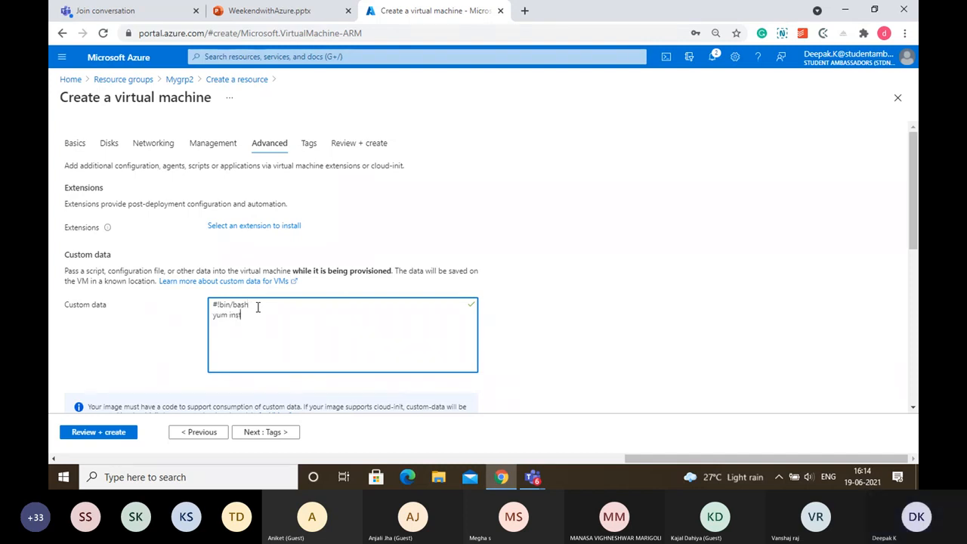
pyautogui.write('all httpd')
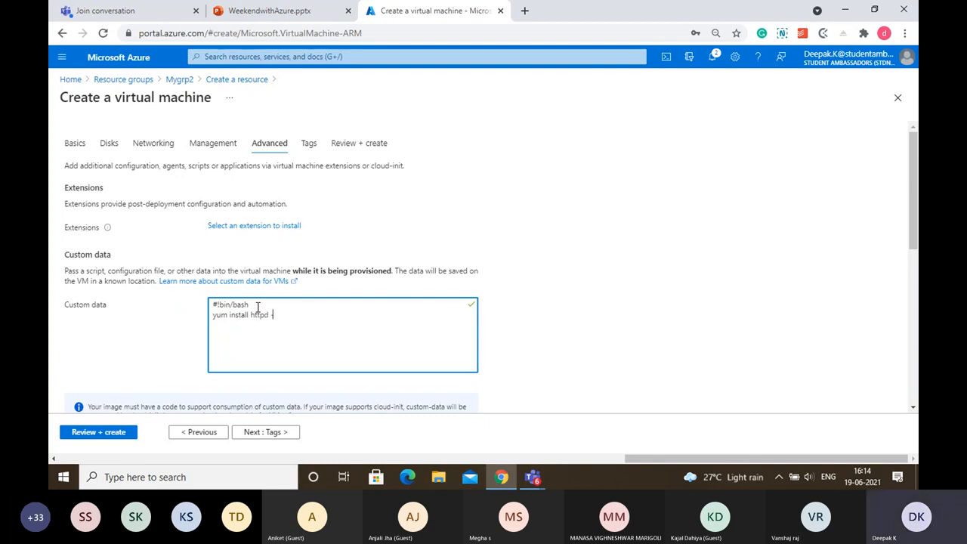
pyautogui.write(' -y')
pyautogui.press('Return')
# Step: Add the line systemctl enable httpd --now to the custom data script, below the yum install line
pyautogui.write('systemctl')
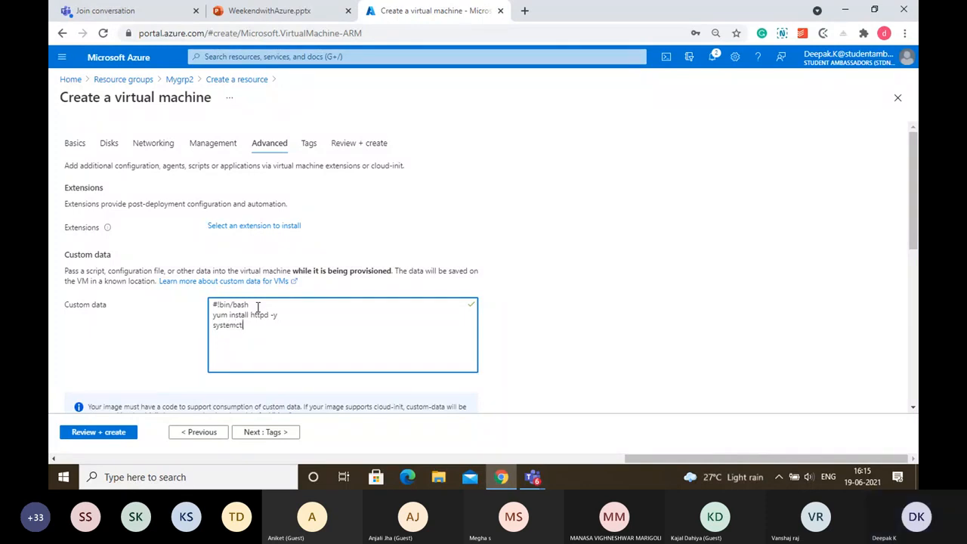
pyautogui.write(' enabl')
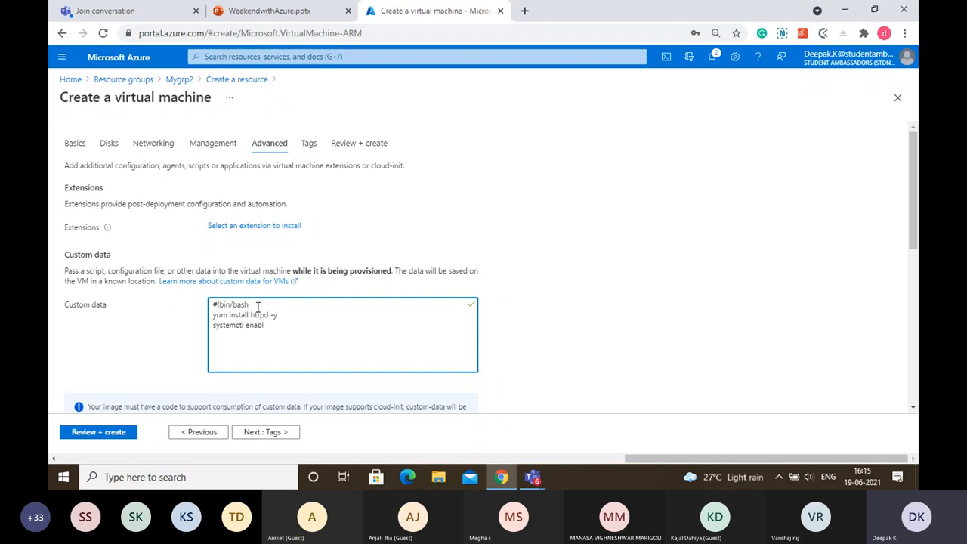
pyautogui.write('e httpd --')
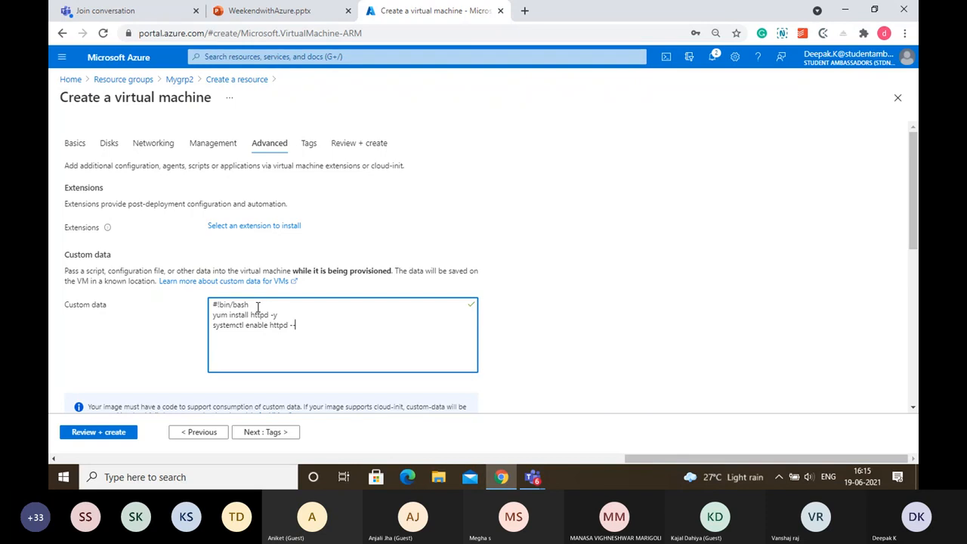
pyautogui.press('Left')
pyautogui.write('now')
pyautogui.press('Return')
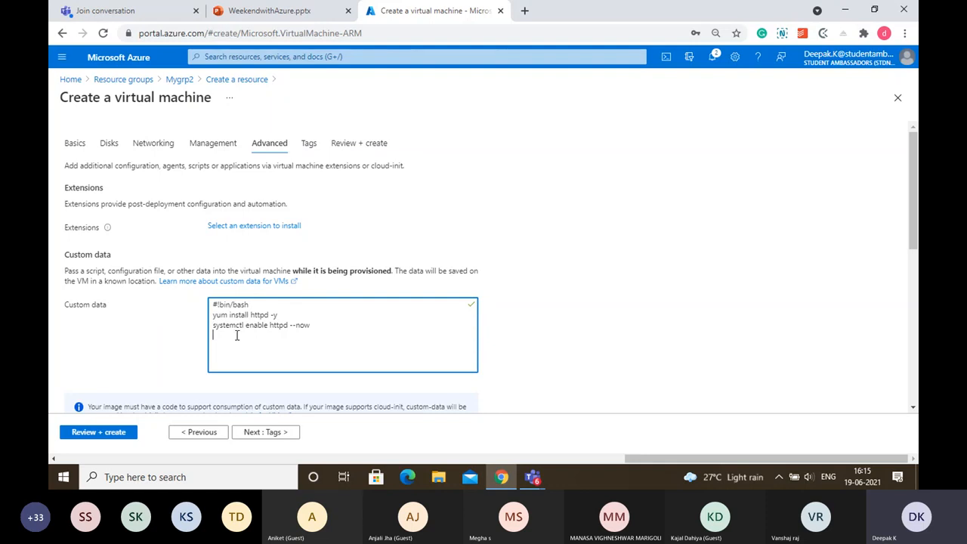
# Step: Look over the remaining advanced settings, keep VM generation at Gen 1, and proceed without tags to the final review
pyautogui.scroll(-2, 236, 335)
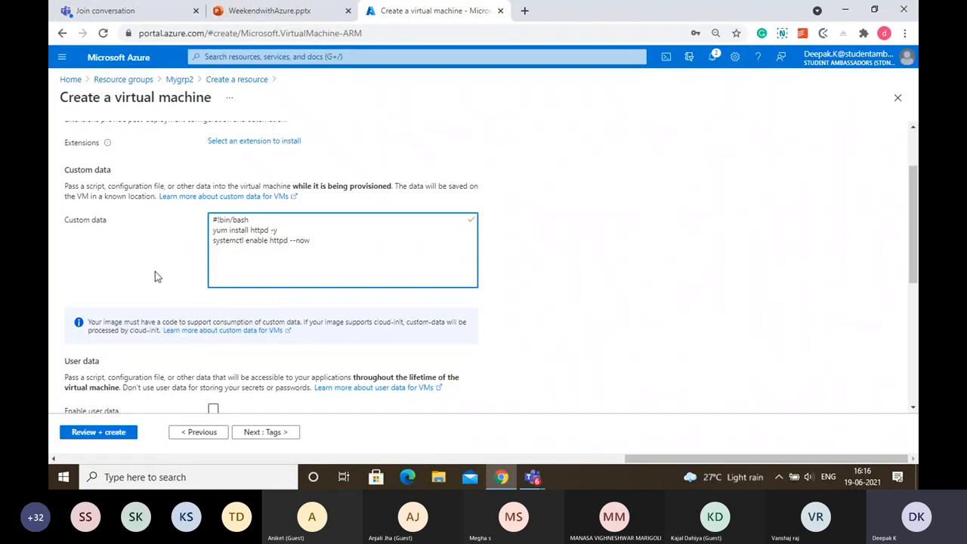
pyautogui.scroll(-3, 155, 271)
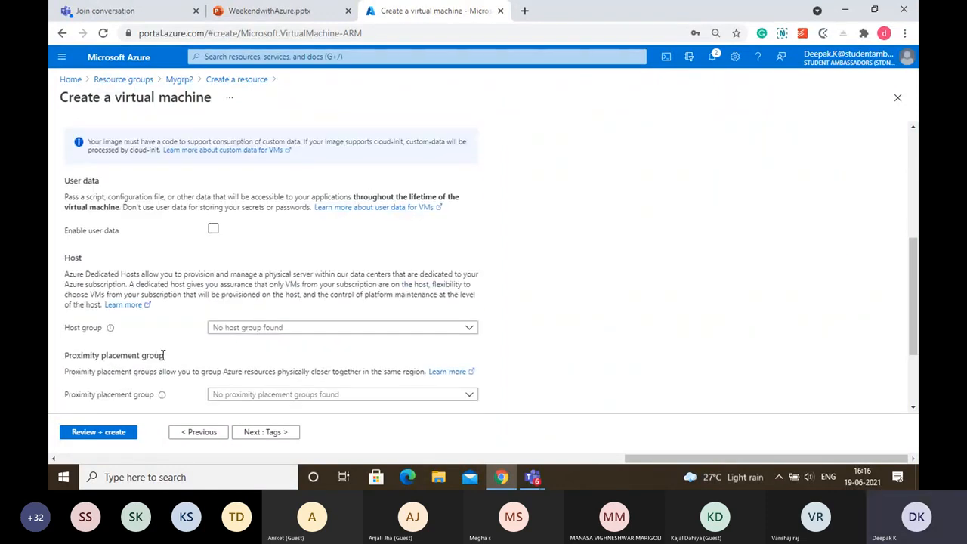
pyautogui.scroll(-2, 165, 354)
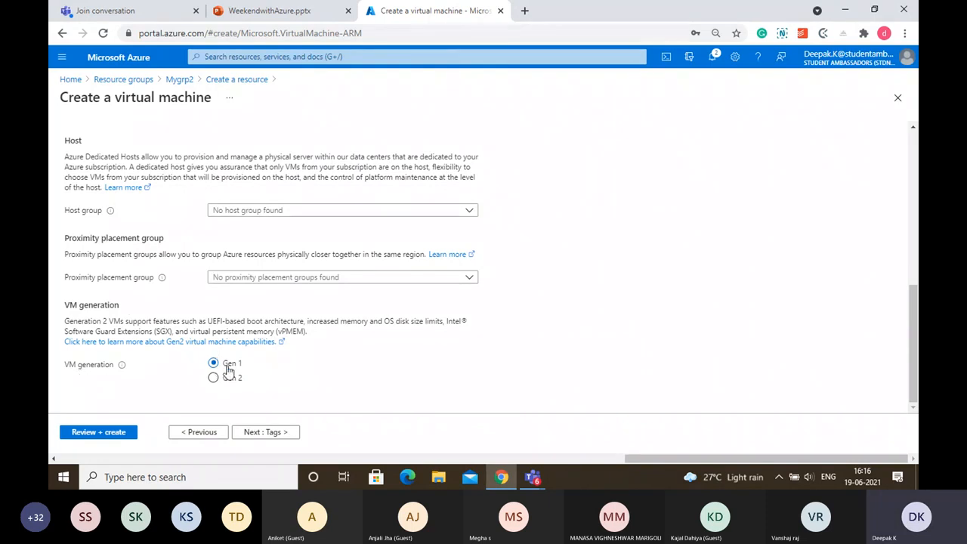
pyautogui.click(263, 433)
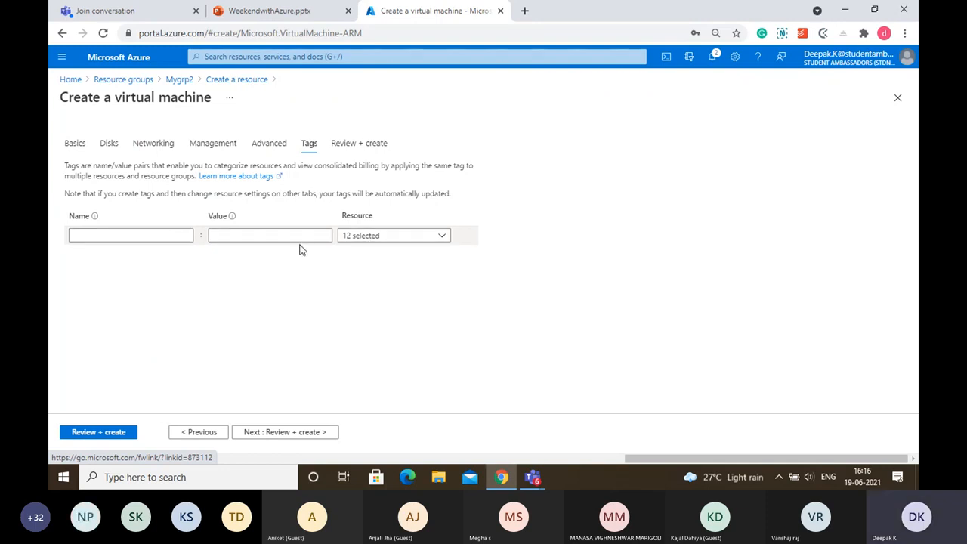
pyautogui.click(306, 433)
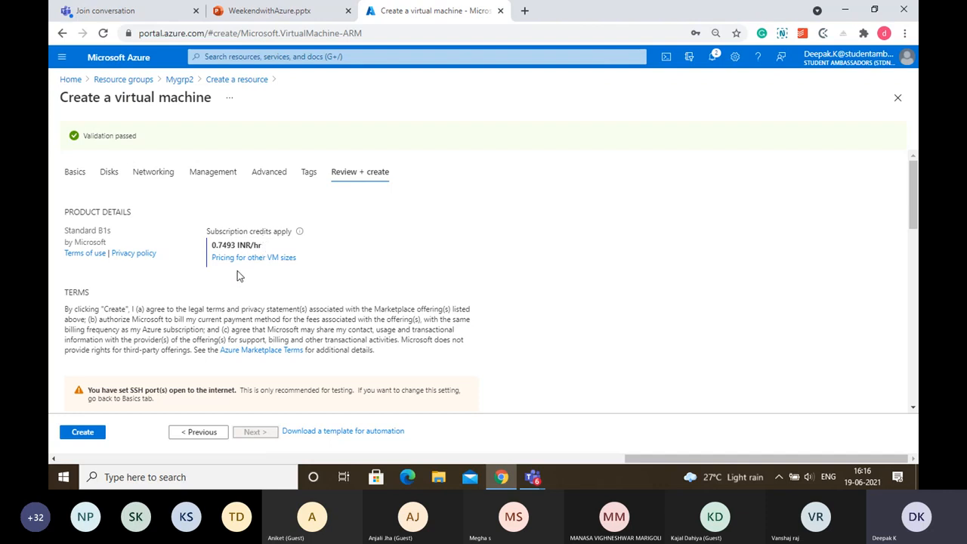
# Step: Review the basics, disks, networking, management and advanced settings in the summary, and submit the creation of the virtual machine azureos
pyautogui.scroll(-2, 189, 275)
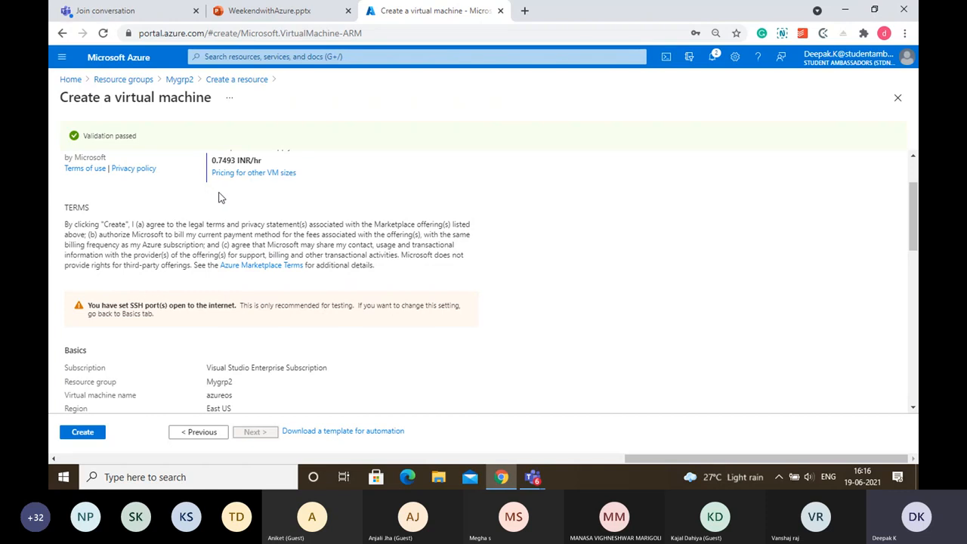
pyautogui.scroll(-2, 168, 251)
pyautogui.scroll(-2, 121, 261)
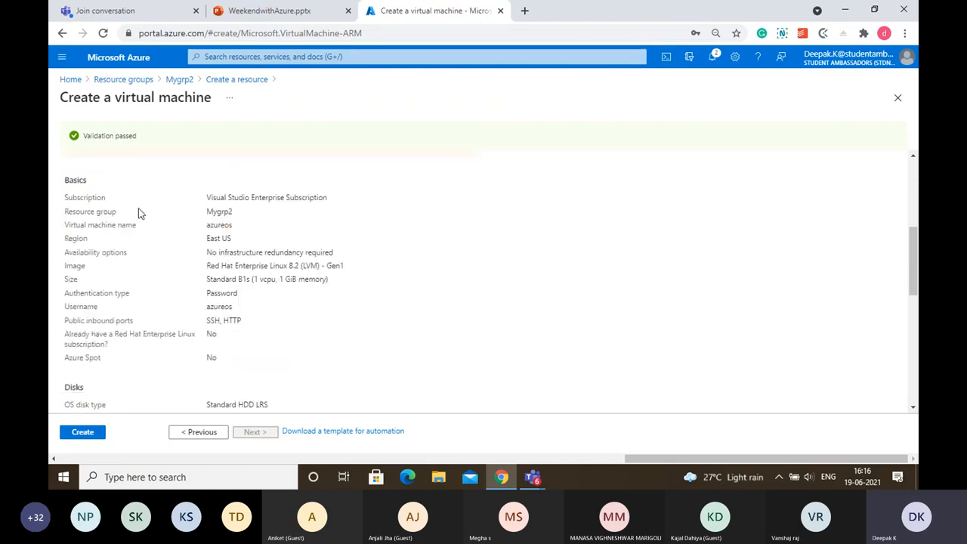
pyautogui.scroll(-2, 249, 240)
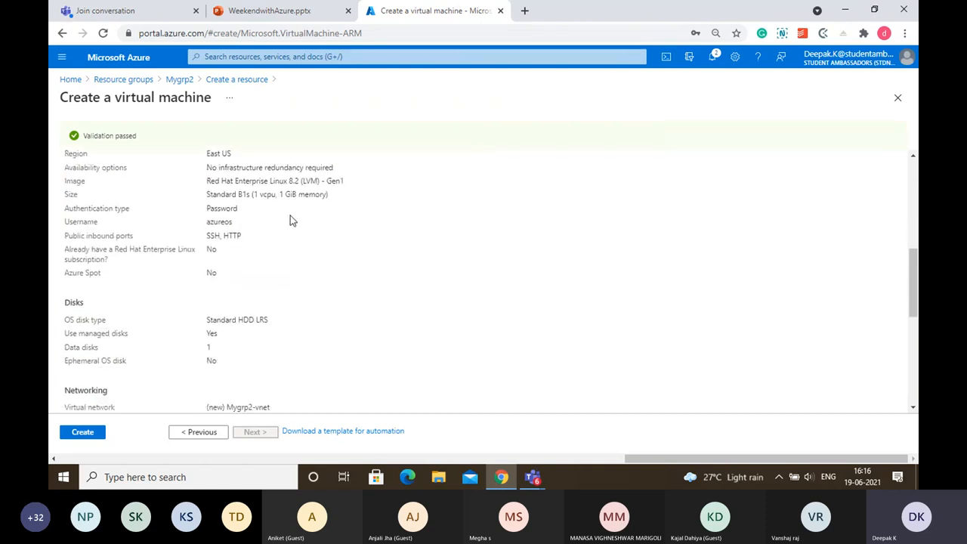
pyautogui.scroll(-2, 279, 281)
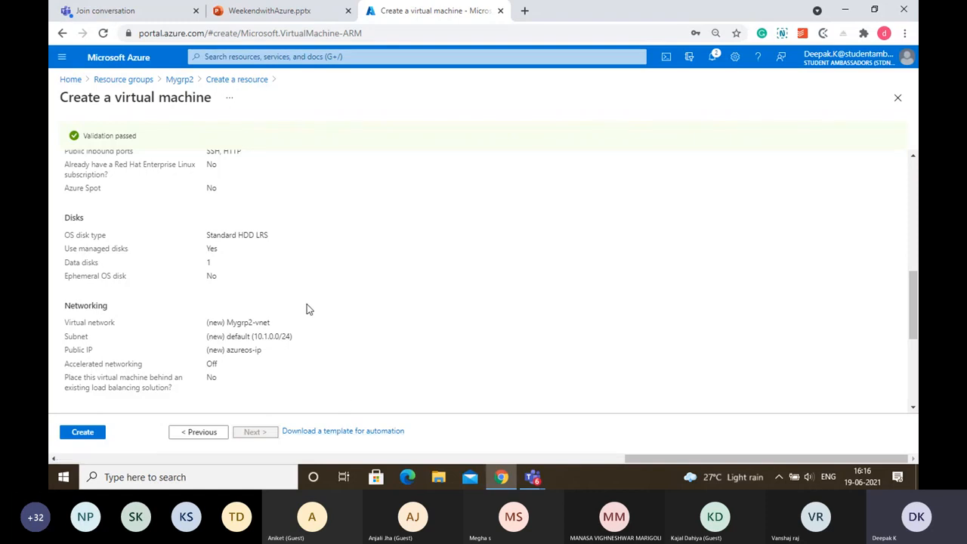
pyautogui.scroll(4, 209, 281)
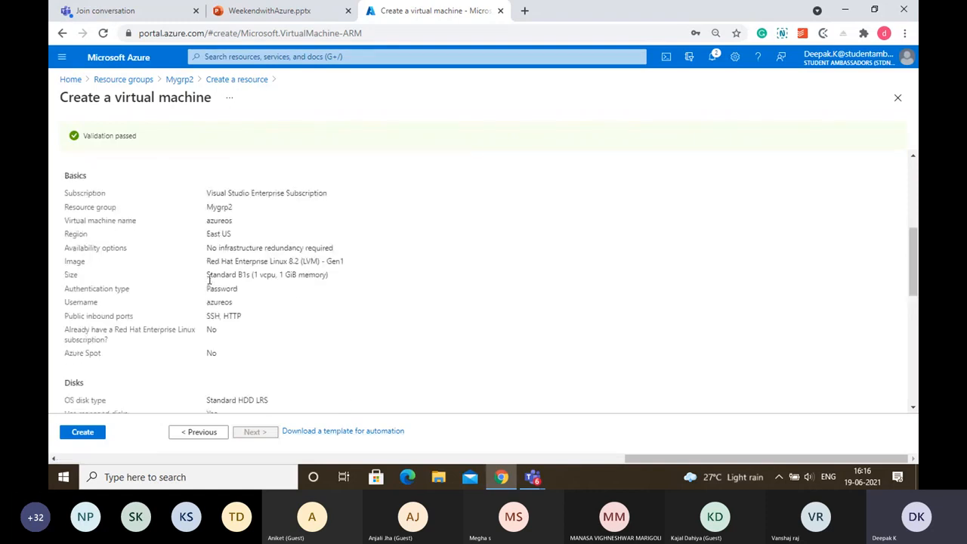
pyautogui.scroll(-4, 322, 337)
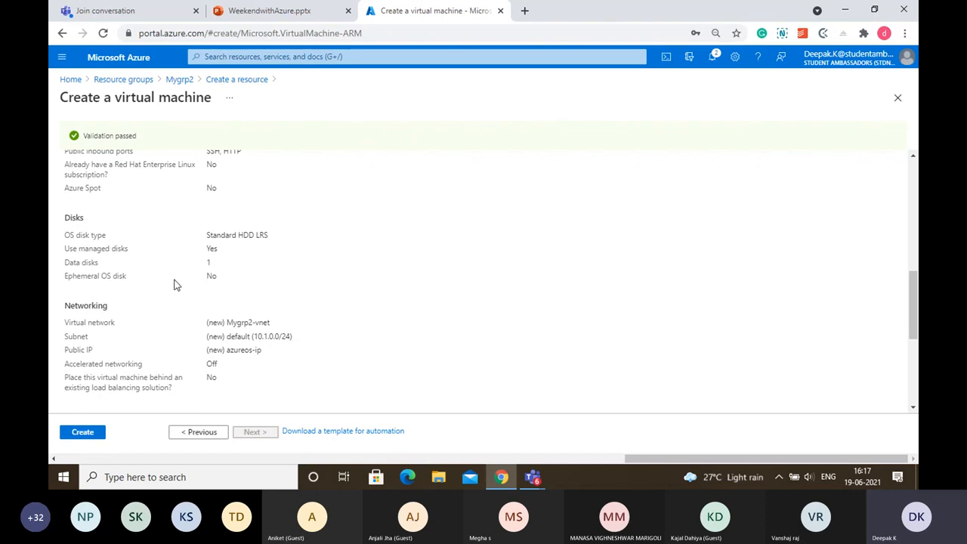
pyautogui.scroll(10, 177, 282)
pyautogui.scroll(-12, 188, 313)
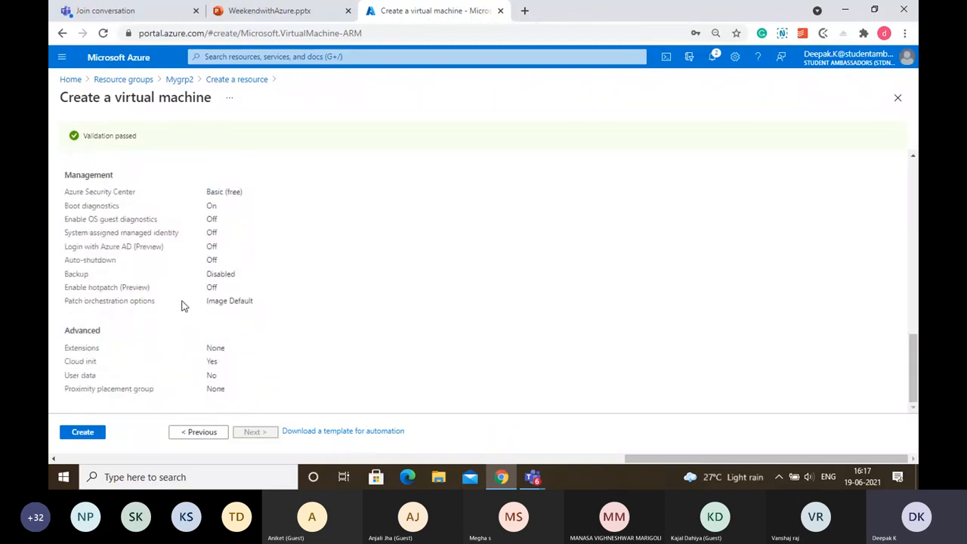
pyautogui.click(92, 435)
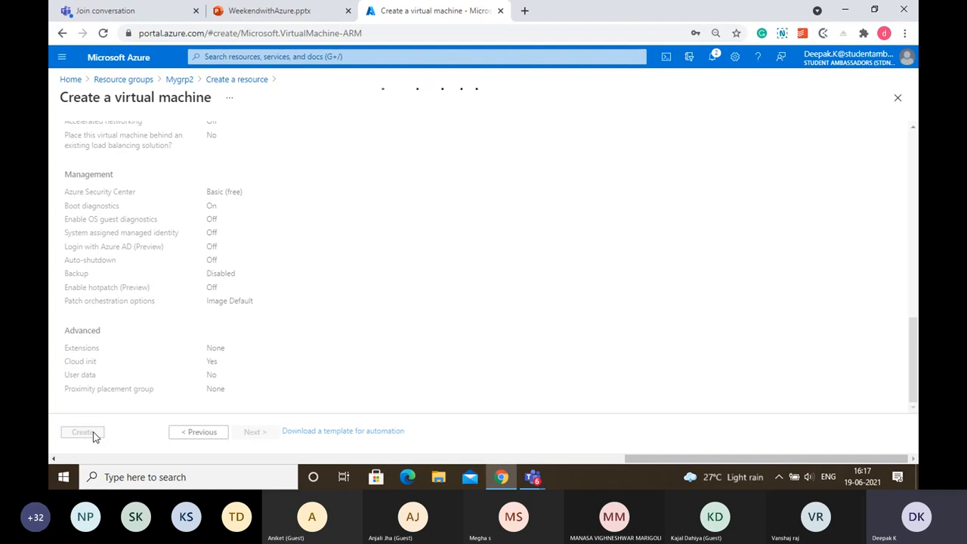
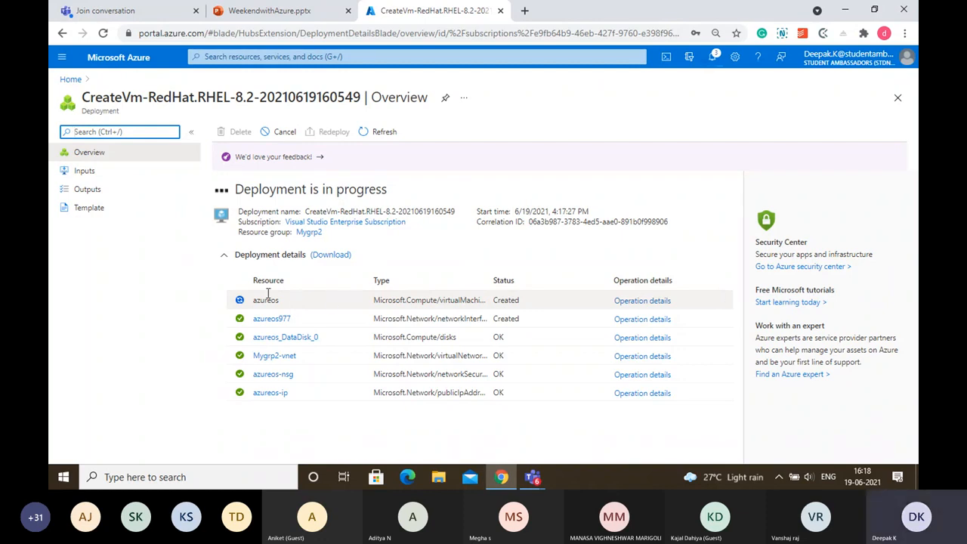
# Step: Switch to the Microsoft Teams meeting to check its chat and participants, and return to the Azure portal in Chrome
pyautogui.moveTo(533, 477)
pyautogui.click(565, 426)
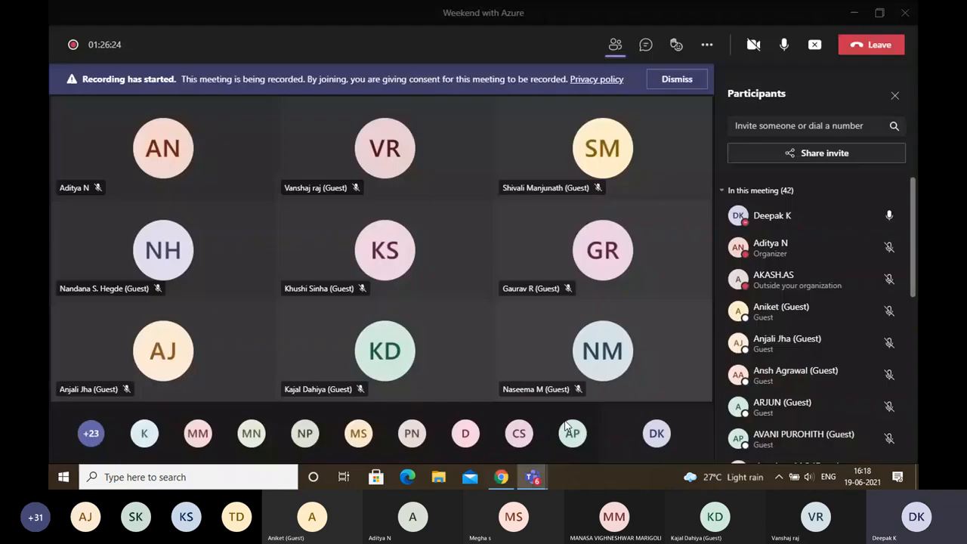
pyautogui.scroll(-4, 812, 313)
pyautogui.scroll(5, 811, 316)
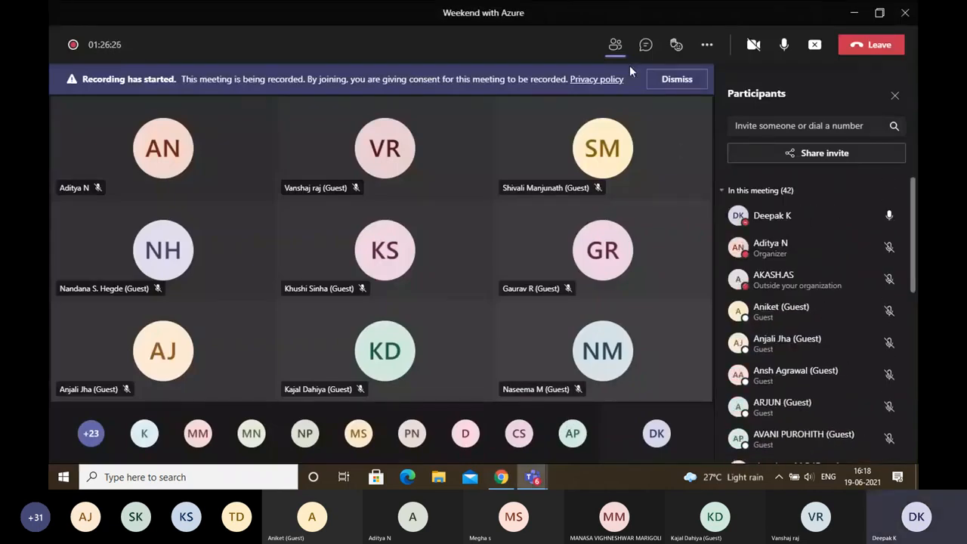
pyautogui.click(645, 45)
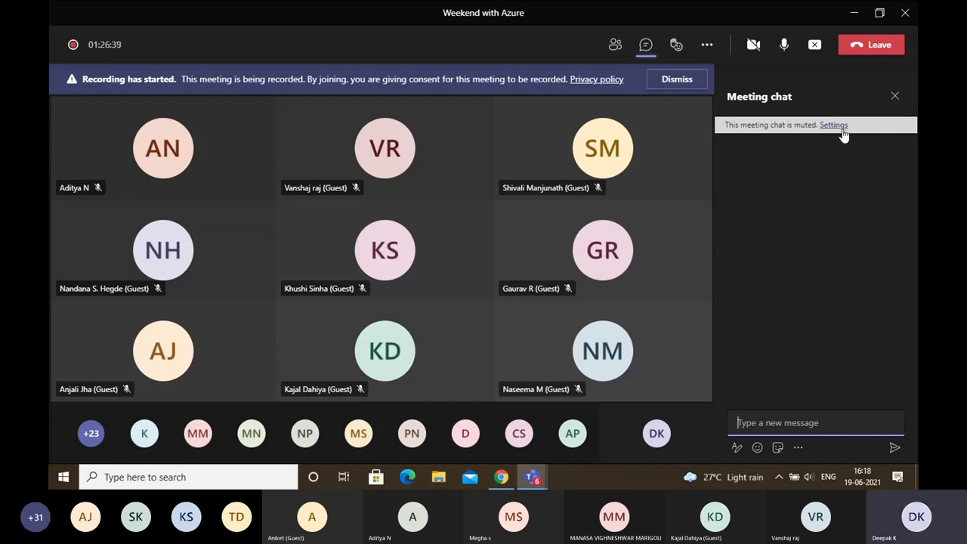
pyautogui.click(615, 47)
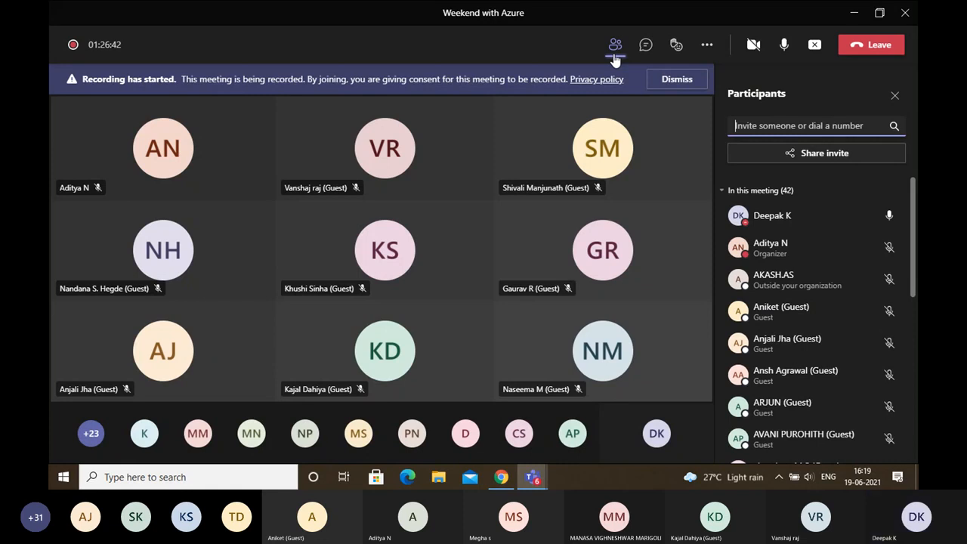
pyautogui.moveTo(532, 477)
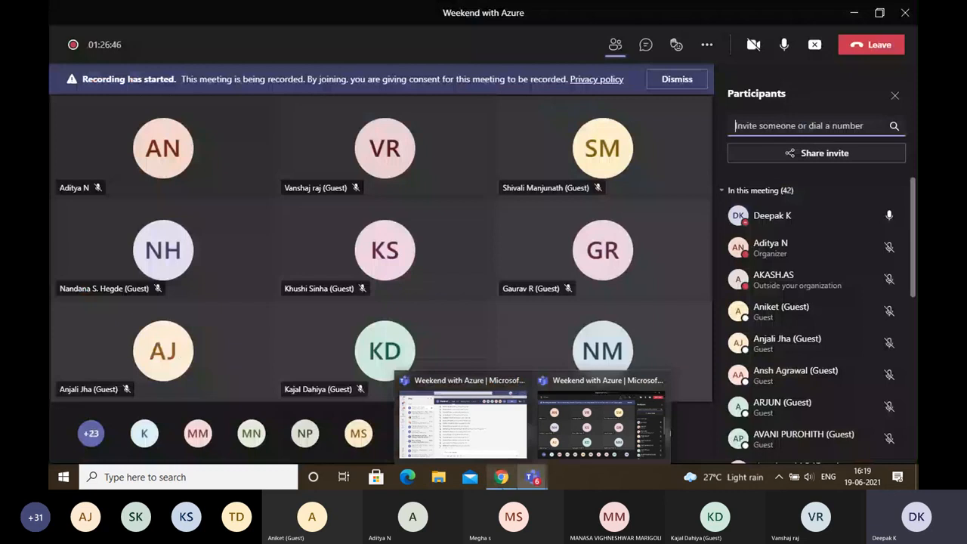
pyautogui.moveTo(501, 477)
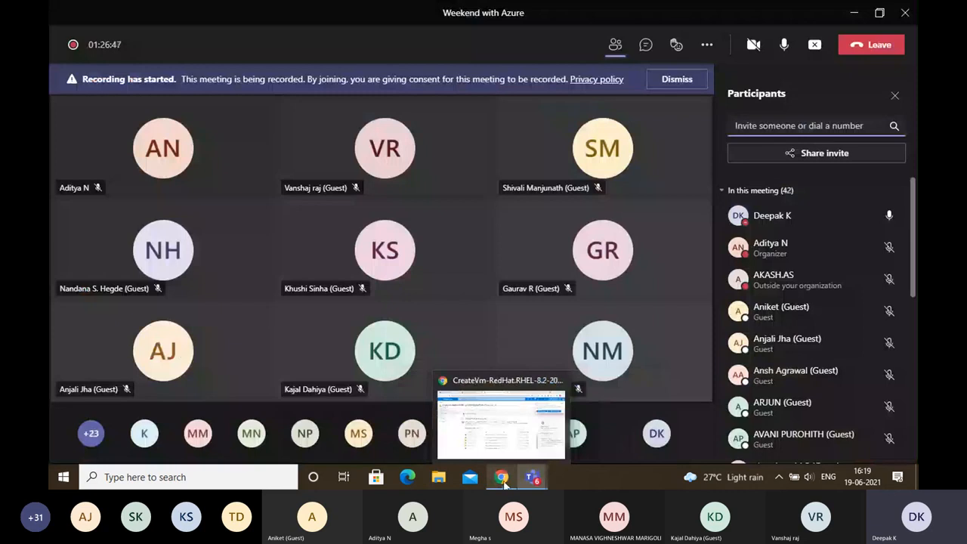
pyautogui.click(508, 442)
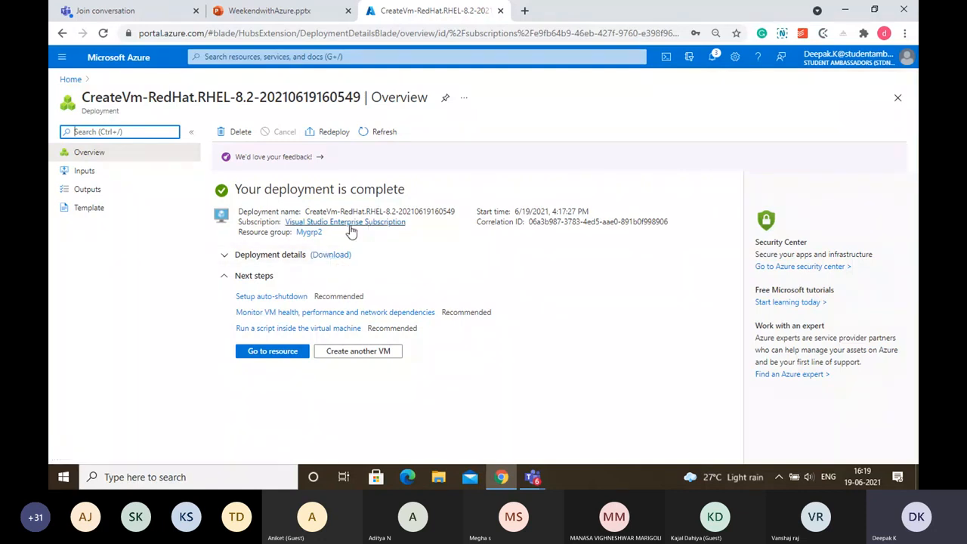
# Step: Open the deployed virtual machine azureos and review its essentials, networking, size and disk properties
pyautogui.click(256, 354)
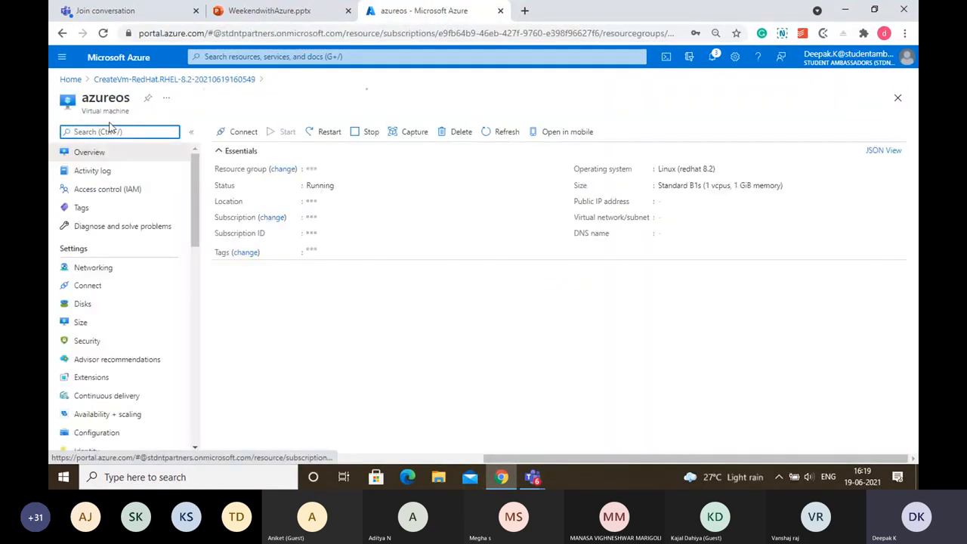
pyautogui.scroll(-2, 352, 313)
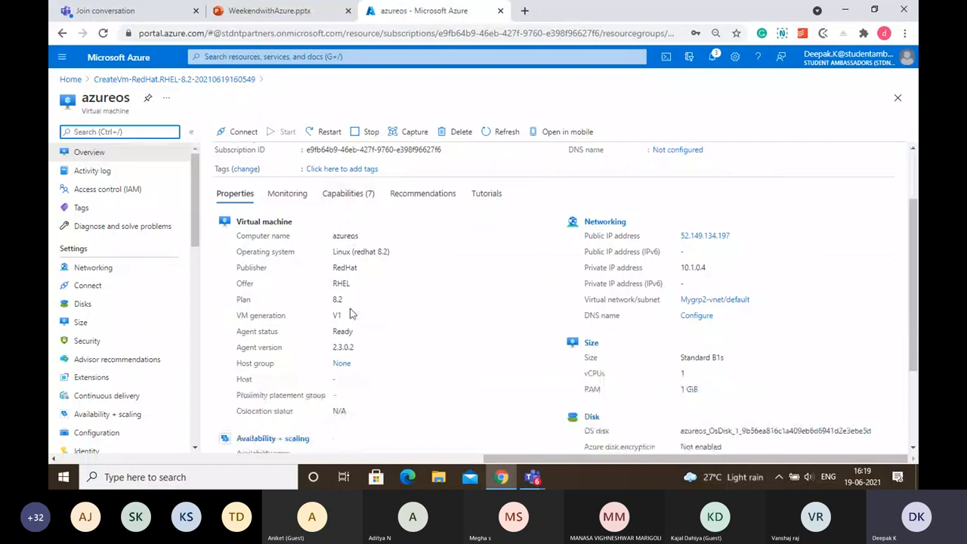
pyautogui.scroll(2, 442, 334)
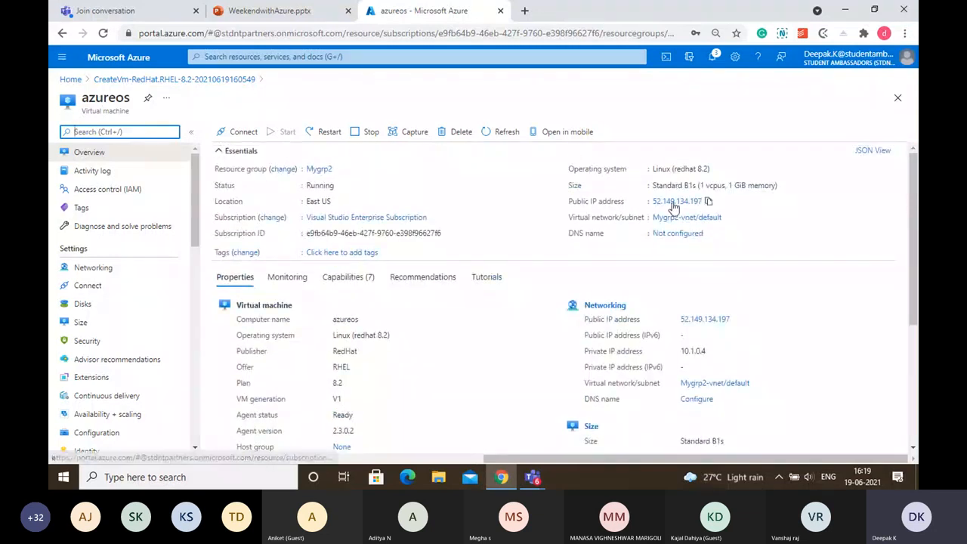
pyautogui.scroll(-2, 425, 306)
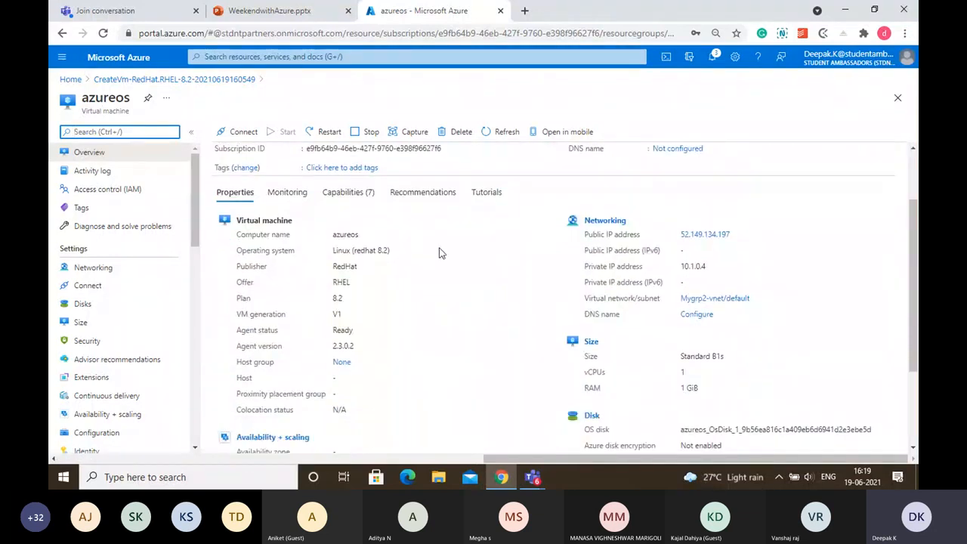
pyautogui.scroll(-3, 615, 272)
pyautogui.scroll(4, 615, 273)
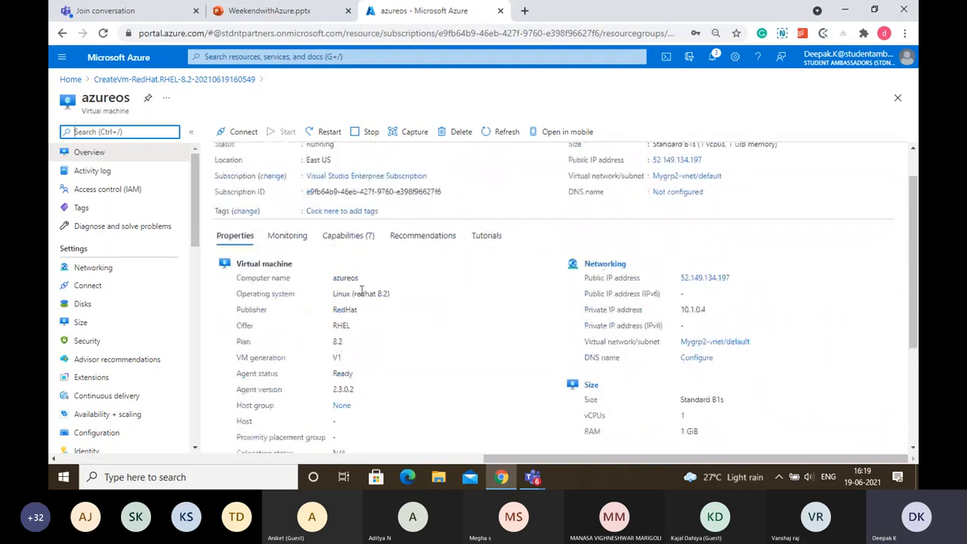
pyautogui.scroll(-2, 416, 305)
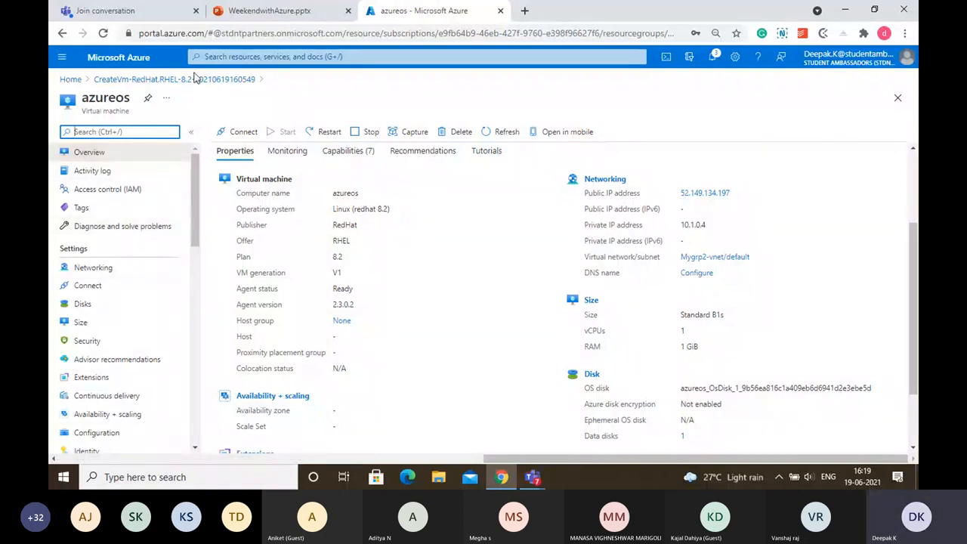
# Step: Reopen azureos from the recent resources on the home page and examine the DNS name label setting of its public IP address
pyautogui.click(72, 80)
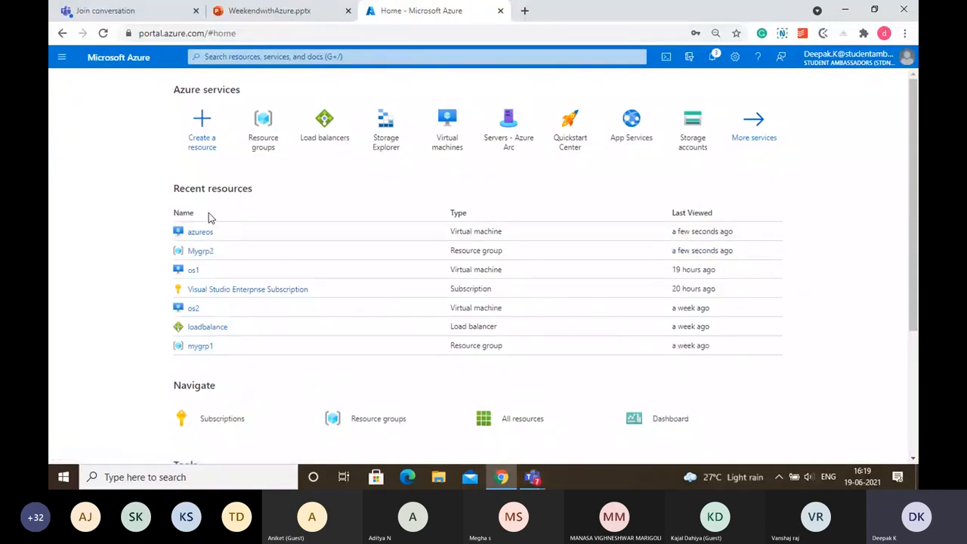
pyautogui.click(198, 233)
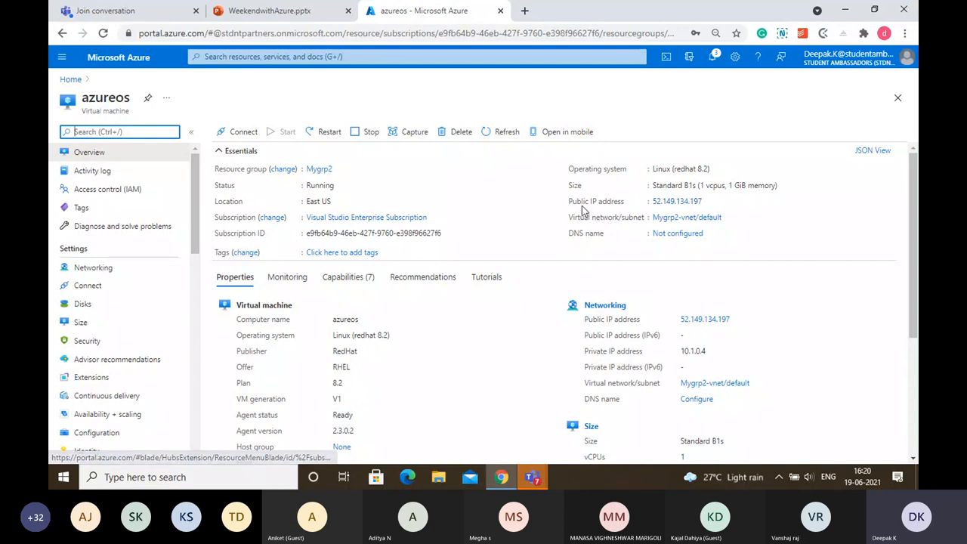
pyautogui.click(693, 235)
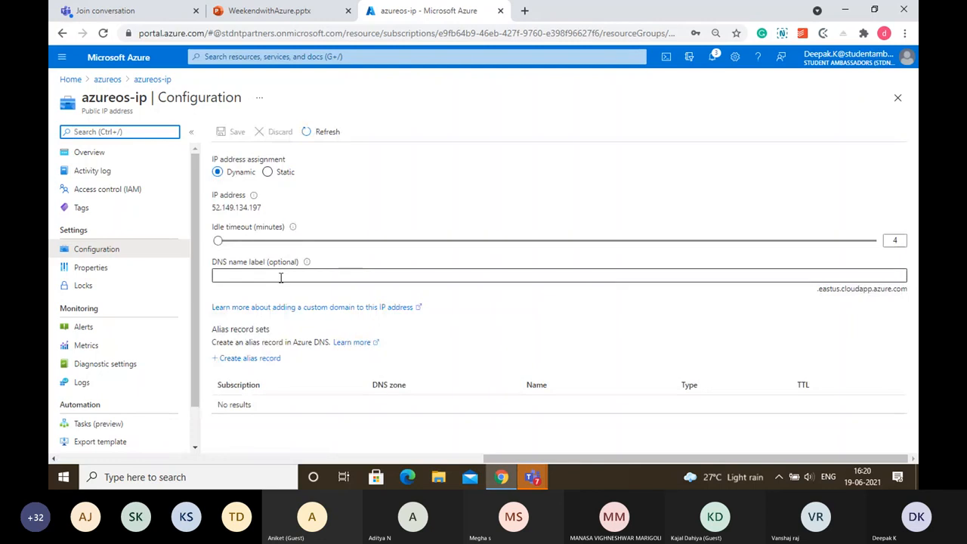
pyautogui.click(280, 277)
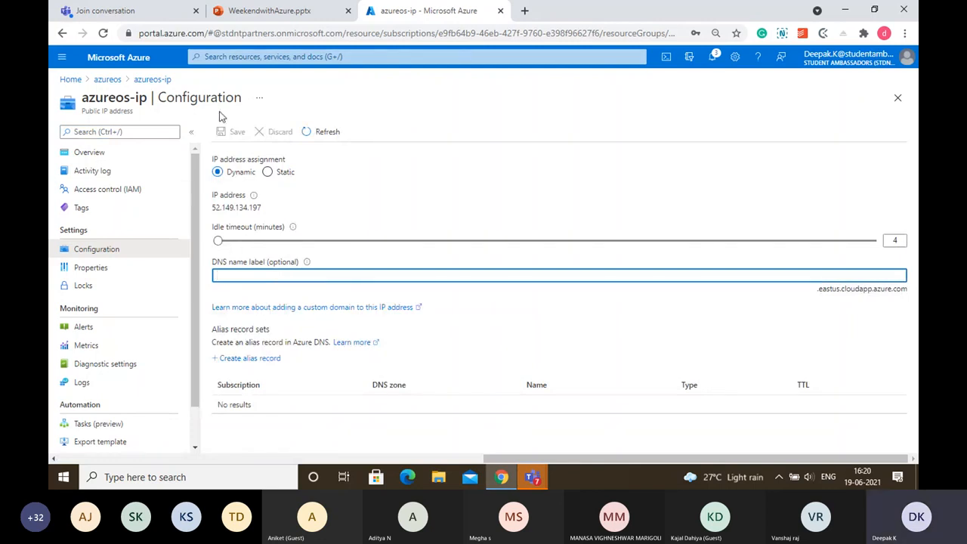
pyautogui.click(896, 98)
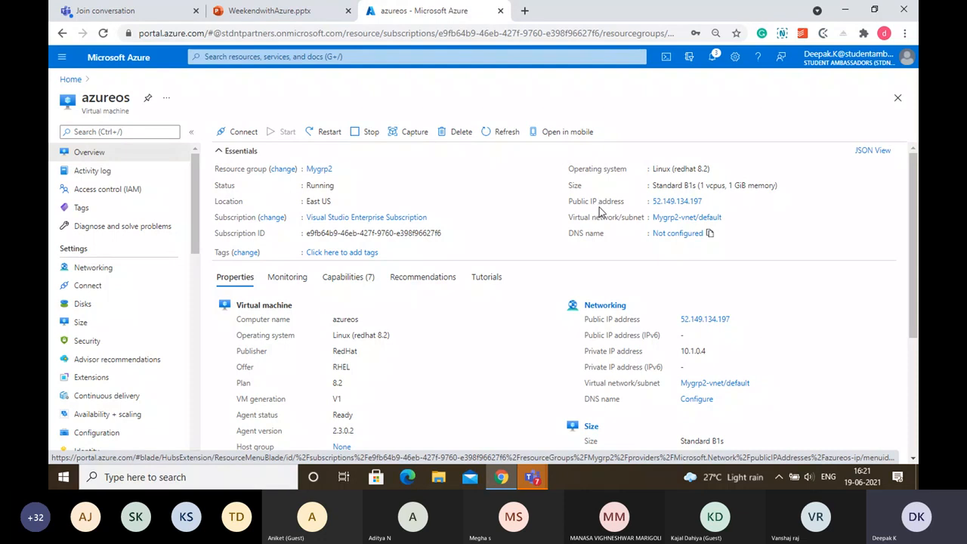
# Step: Copy the public IP address of azureos and open the Windows Command Prompt
pyautogui.click(709, 202)
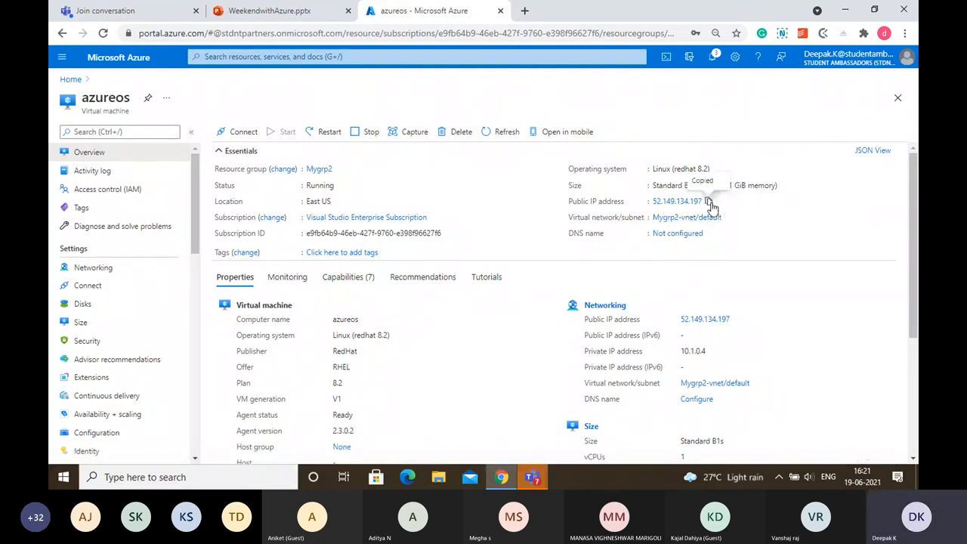
pyautogui.click(267, 477)
pyautogui.write('wm')
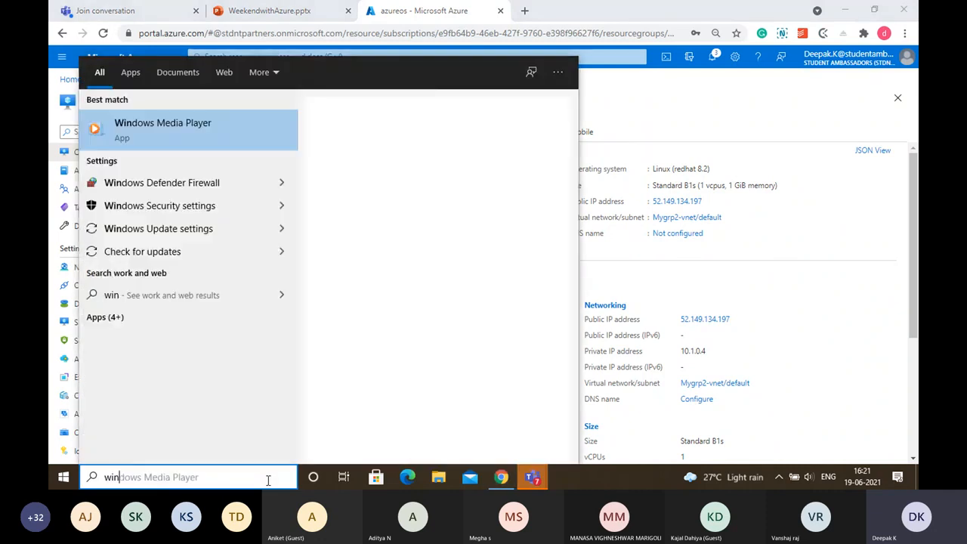
pyautogui.press('BackSpace')
pyautogui.press('BackSpace')
pyautogui.write('cmd')
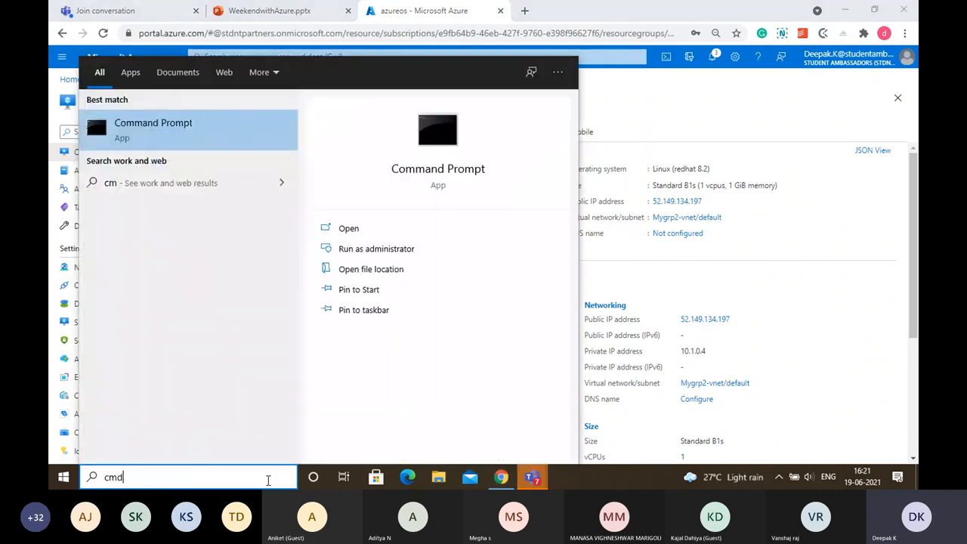
pyautogui.click(193, 125)
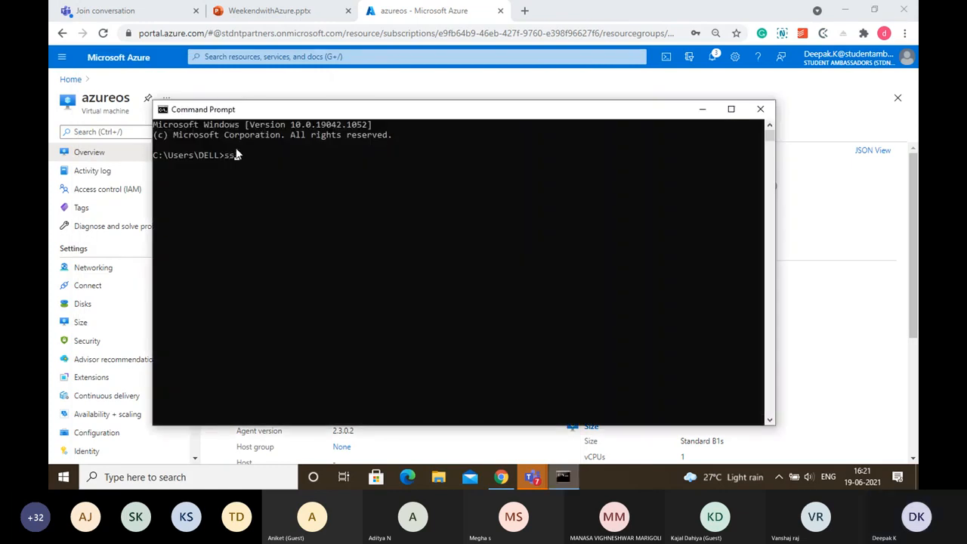
# Step: Start an SSH connection to the virtual machine with the command ssh -l azureos 52.149.134.197
pyautogui.write('ssh -l ')
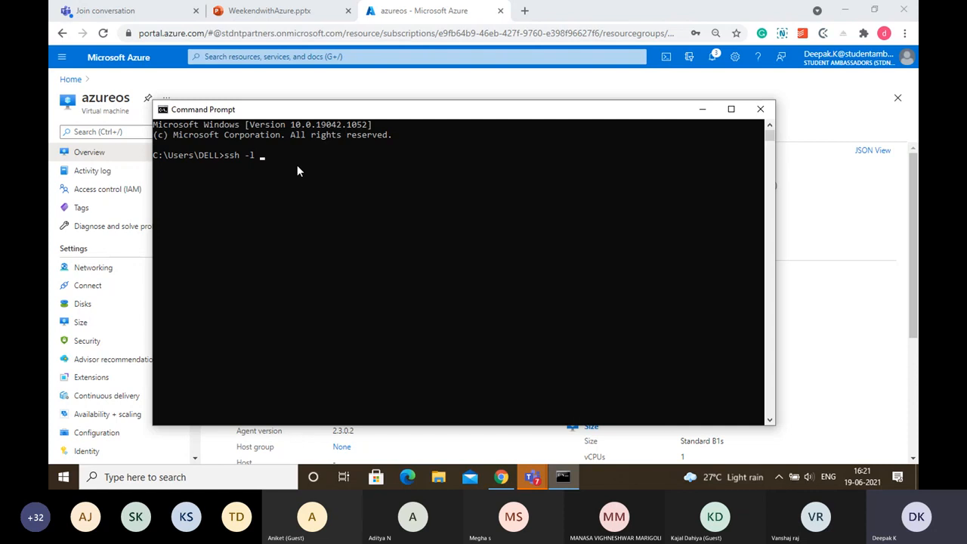
pyautogui.write('azureos')
pyautogui.hotkey('ctrl', 'v')
pyautogui.press('Return')
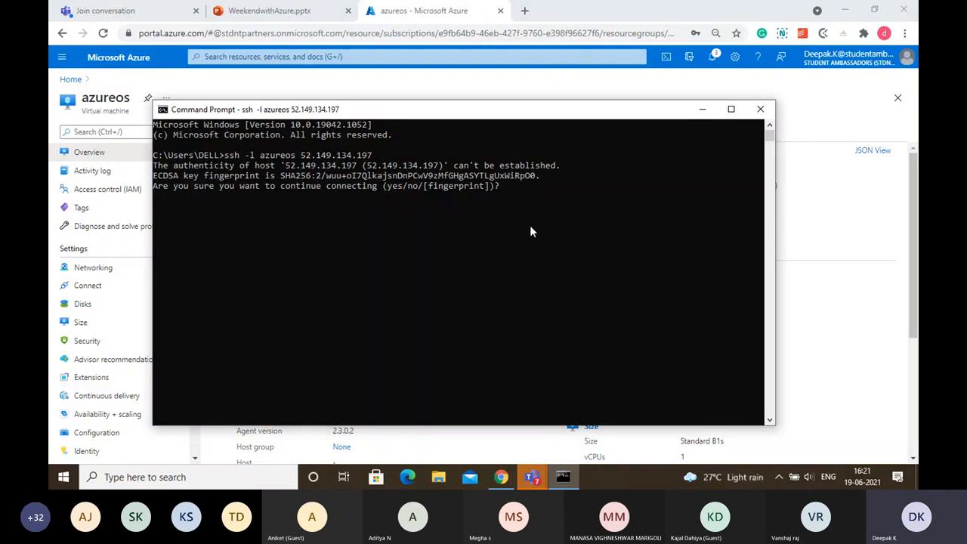
# Step: Accept the host's key fingerprint with yes and log in with the azureos account password
pyautogui.write('yes')
pyautogui.press('Return')
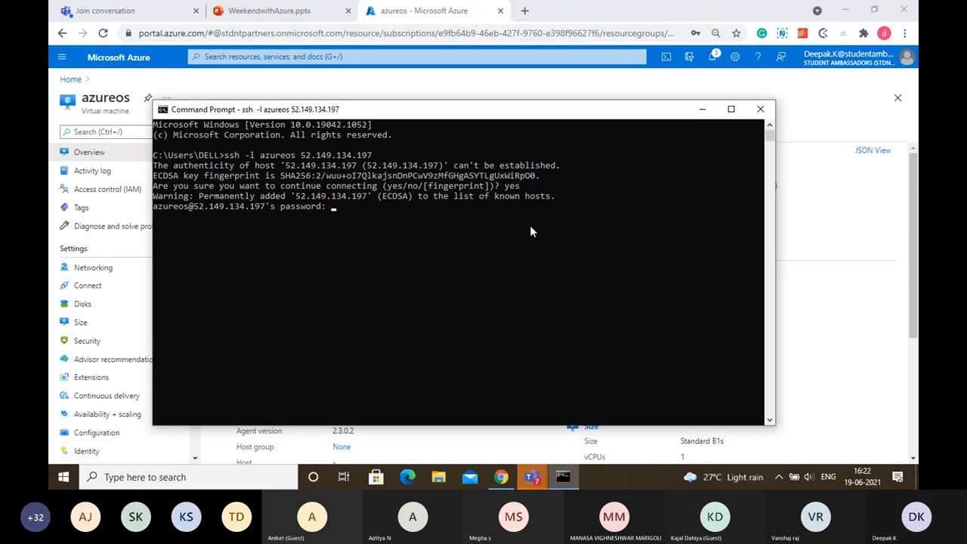
pyautogui.press('Return')
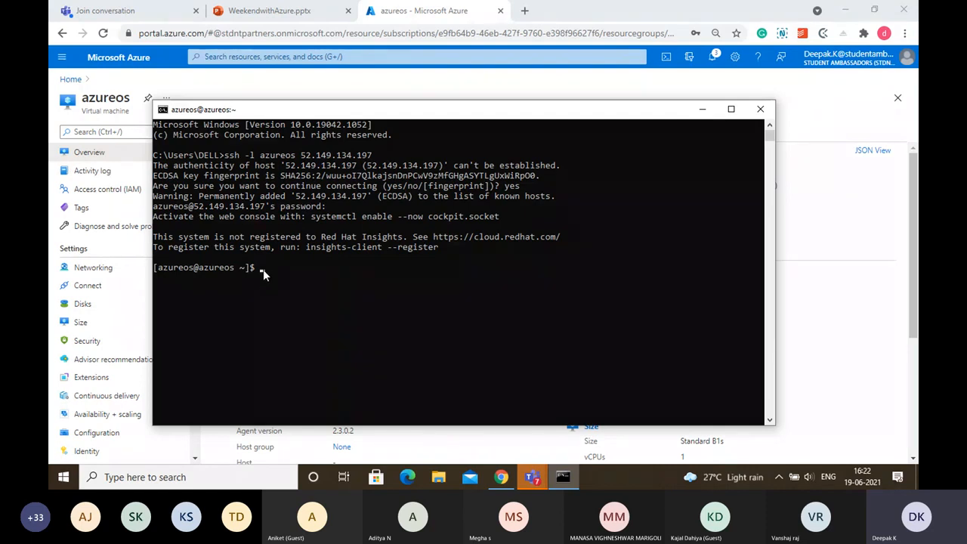
# Step: Check which account is logged in on the virtual machine by running whoami
pyautogui.write('w')
pyautogui.press('BackSpace')
pyautogui.write('ho')
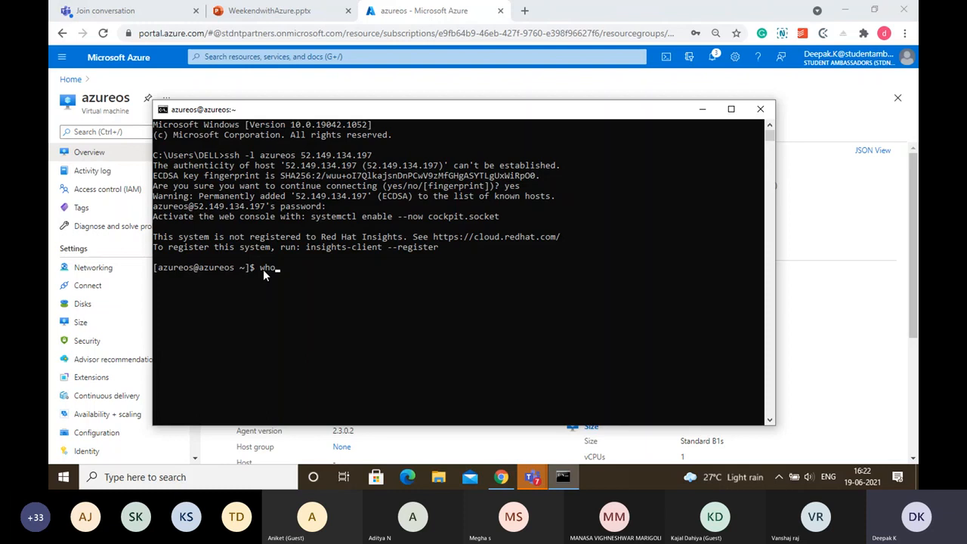
pyautogui.write('ami')
pyautogui.press('Return')
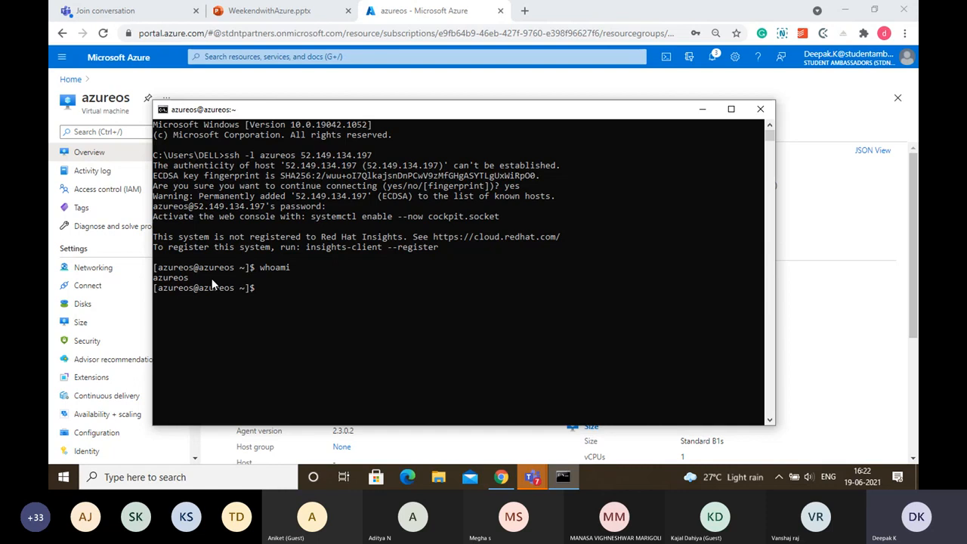
# Step: Switch to the root account with sudo su - root and check the active user with whoami
pyautogui.write('sudo su - root')
pyautogui.press('Return')
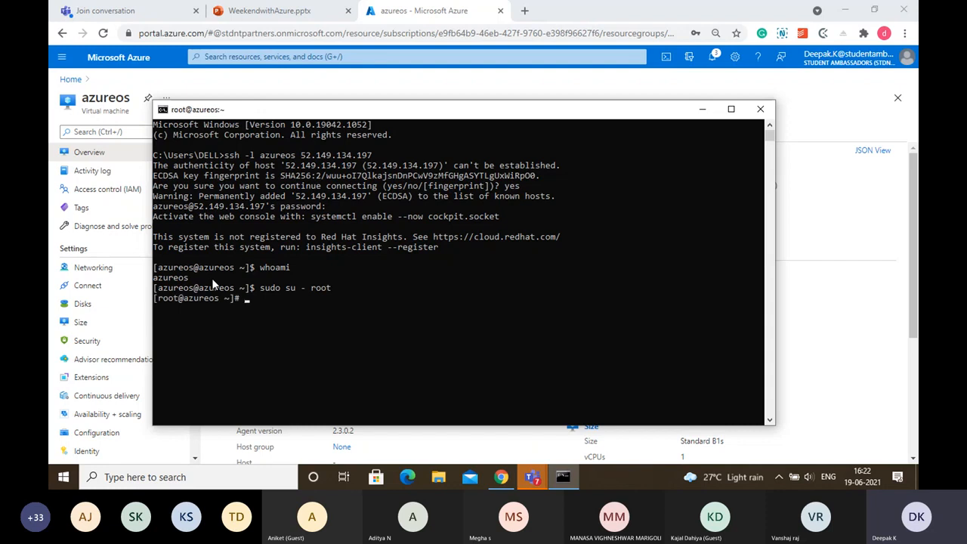
pyautogui.write('whoami')
pyautogui.press('Return')
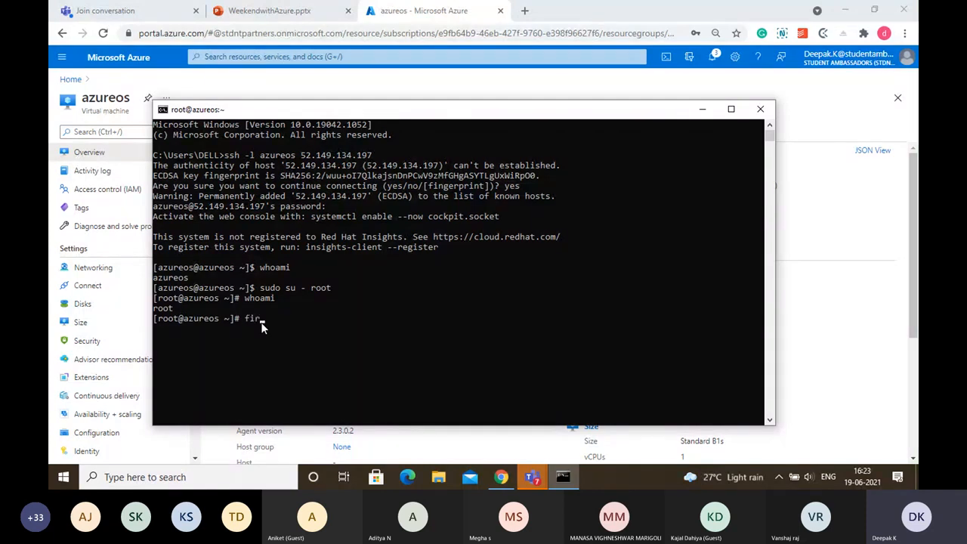
# Step: Display the help of firewall-cmd with the -h option and look through the listed options
pyautogui.write('ewall')
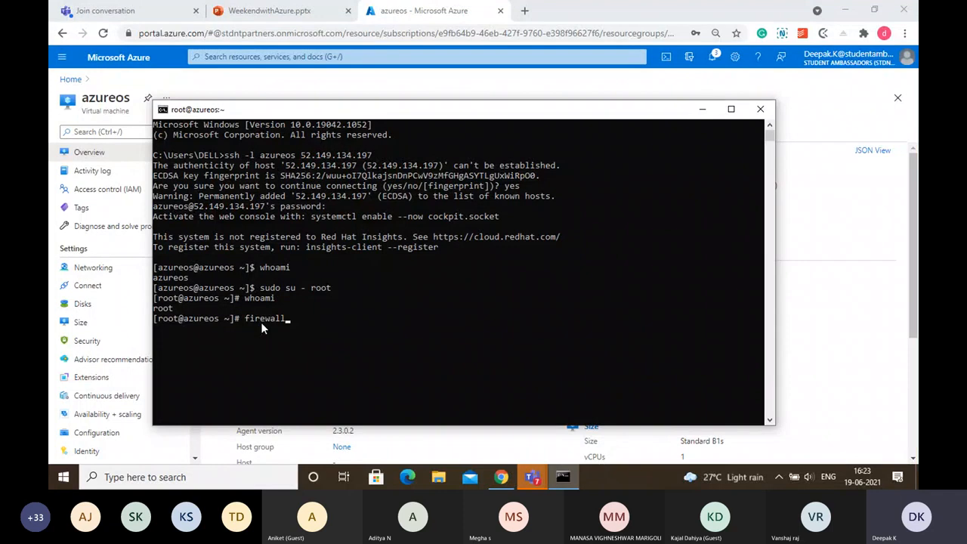
pyautogui.write('-cmd')
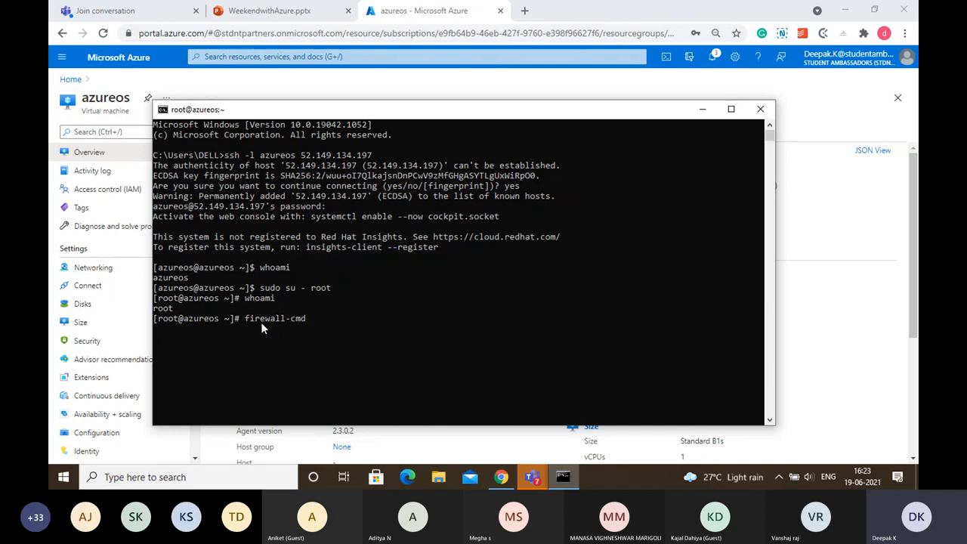
pyautogui.write('-h')
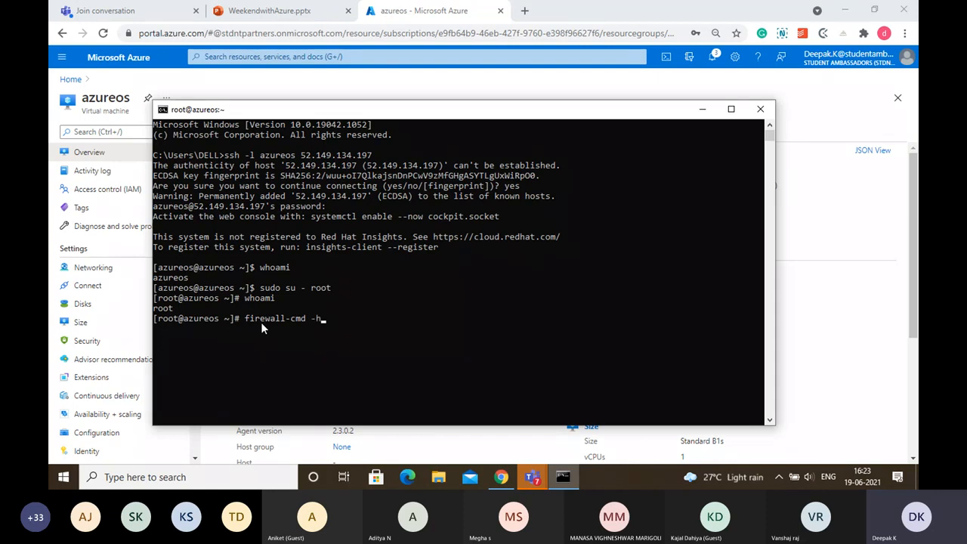
pyautogui.press('Return')
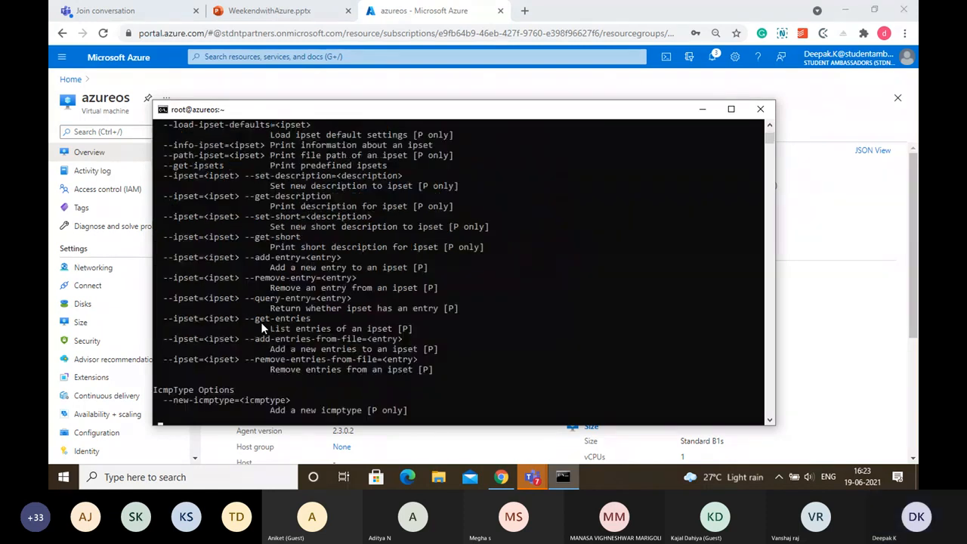
pyautogui.scroll(7, 344, 341)
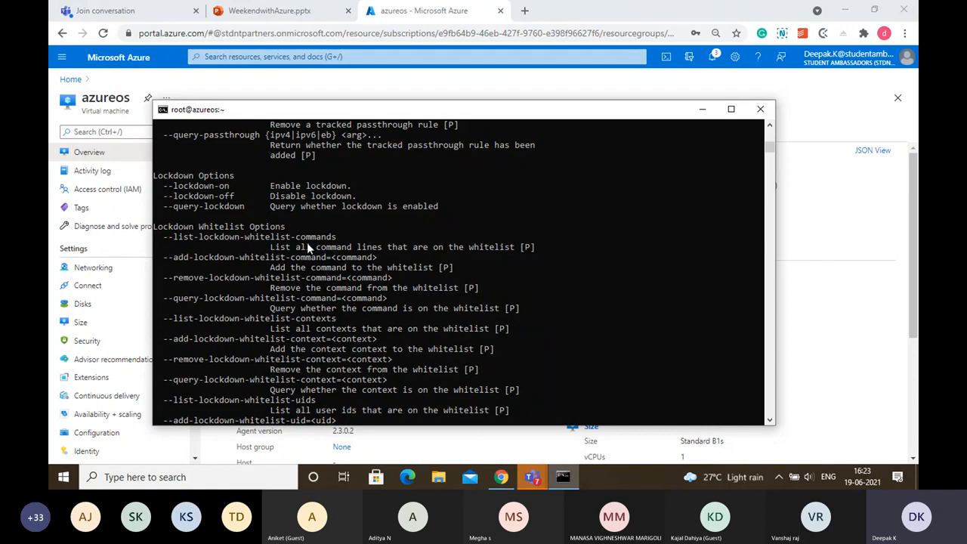
# Step: Look through the direct, lockdown, whitelist, panic and helper options of the firewall-cmd help, back to the interface and source binding options
pyautogui.scroll(-5, 383, 262)
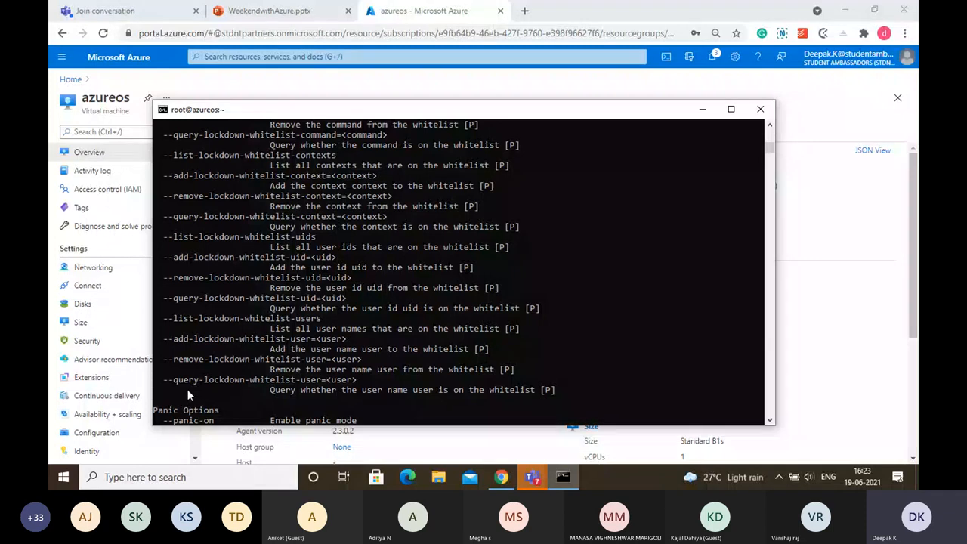
pyautogui.scroll(-5, 266, 380)
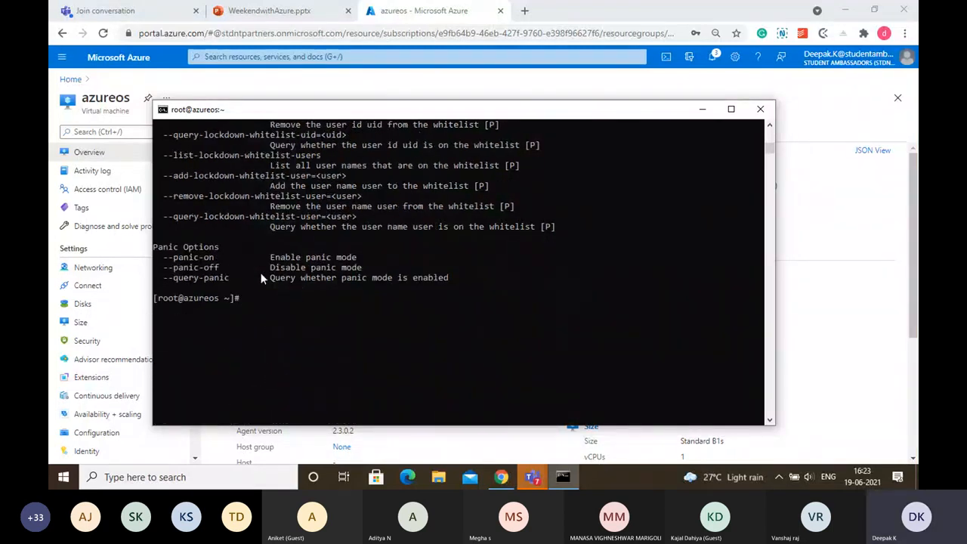
pyautogui.scroll(4, 259, 277)
pyautogui.scroll(7, 259, 274)
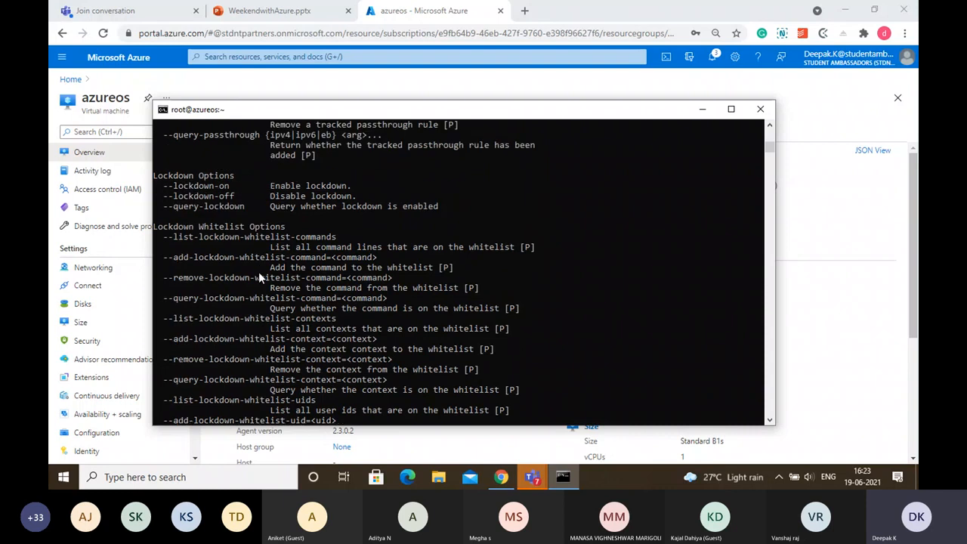
pyautogui.scroll(8, 250, 226)
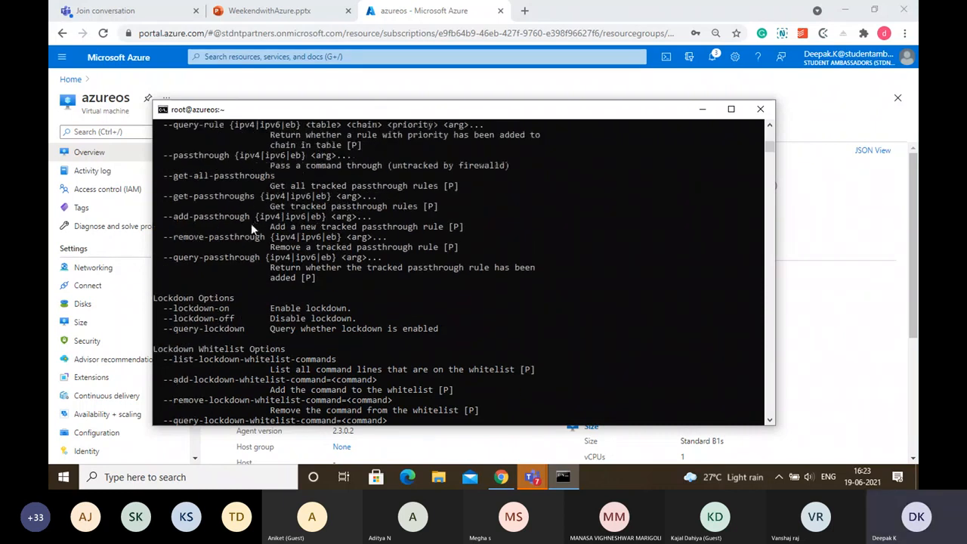
pyautogui.scroll(3, 250, 246)
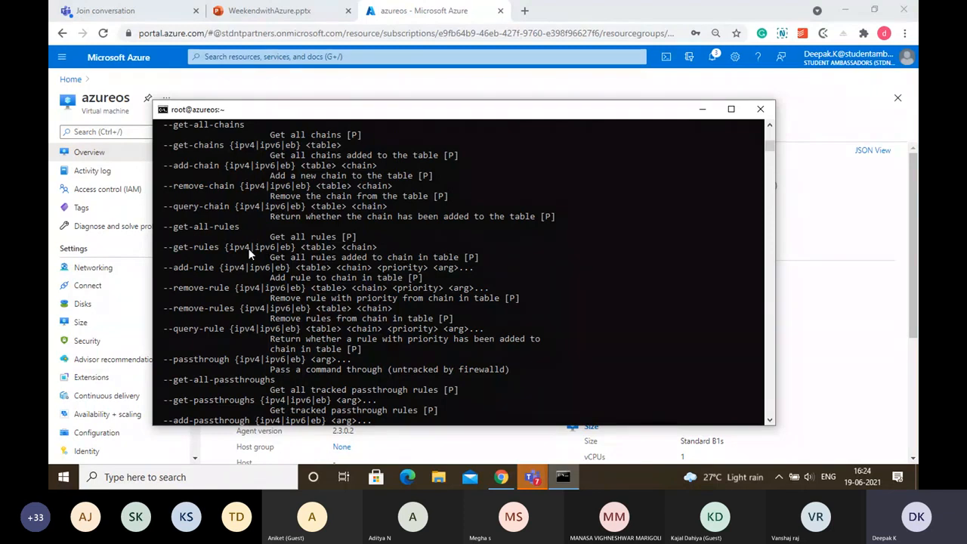
pyautogui.scroll(2, 248, 253)
pyautogui.scroll(2, 249, 253)
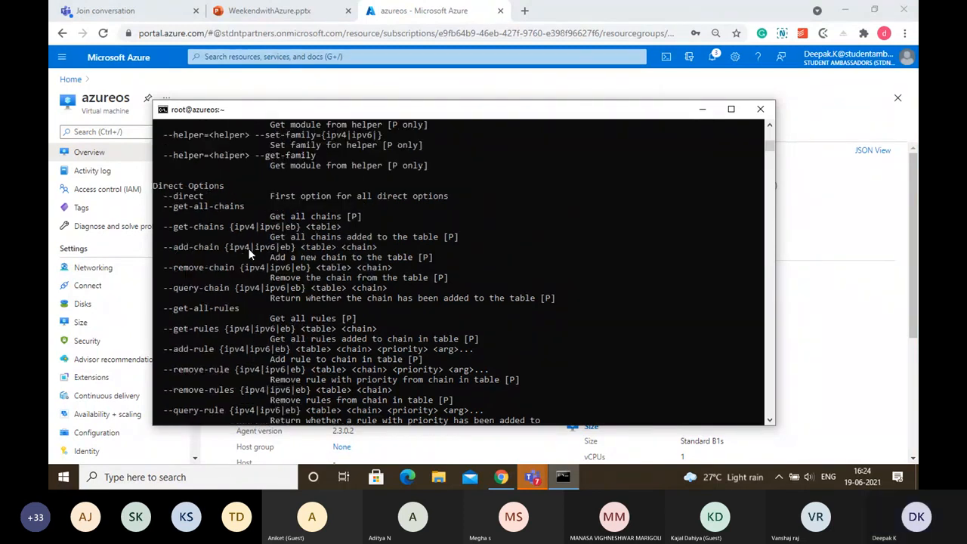
pyautogui.scroll(-2, 256, 248)
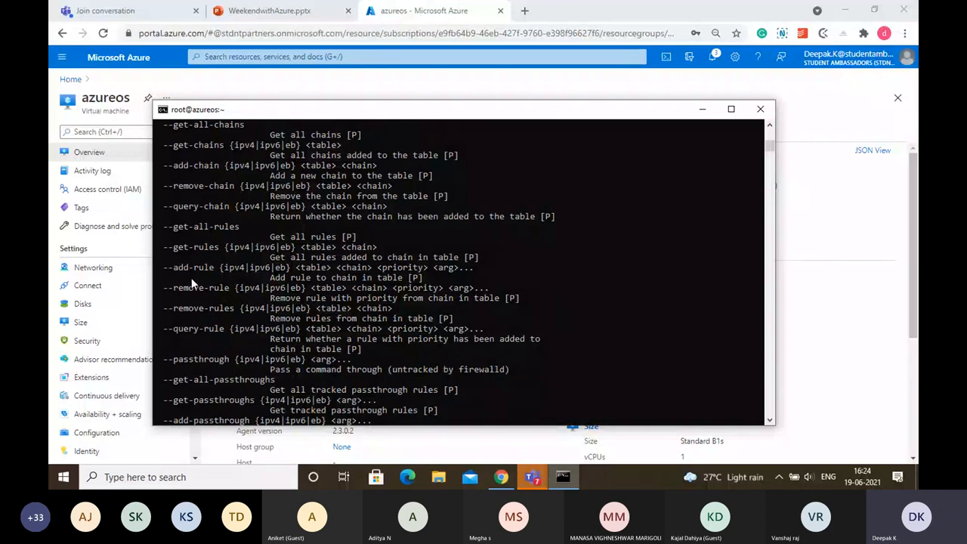
pyautogui.scroll(-1, 226, 335)
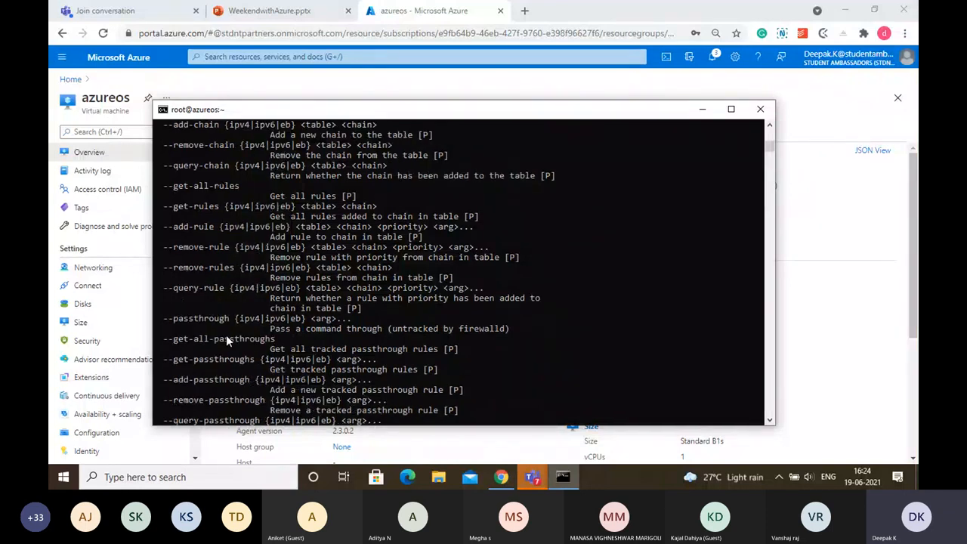
pyautogui.scroll(2, 226, 334)
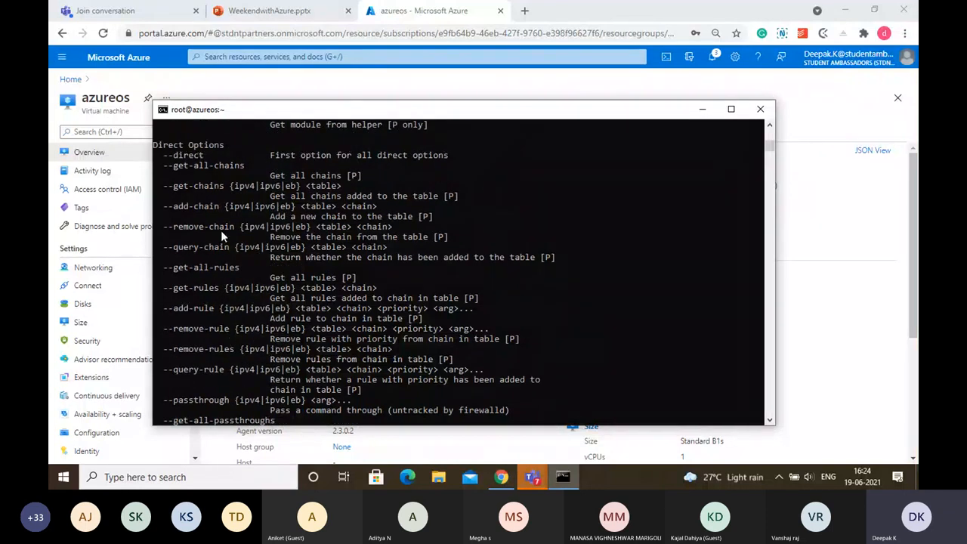
pyautogui.scroll(-7, 221, 230)
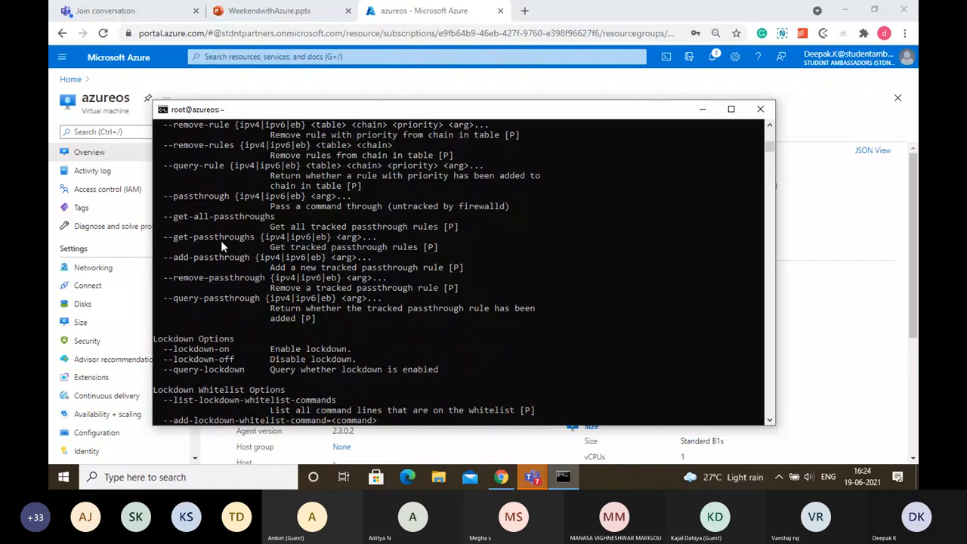
pyautogui.scroll(-1, 220, 240)
pyautogui.scroll(-2, 220, 240)
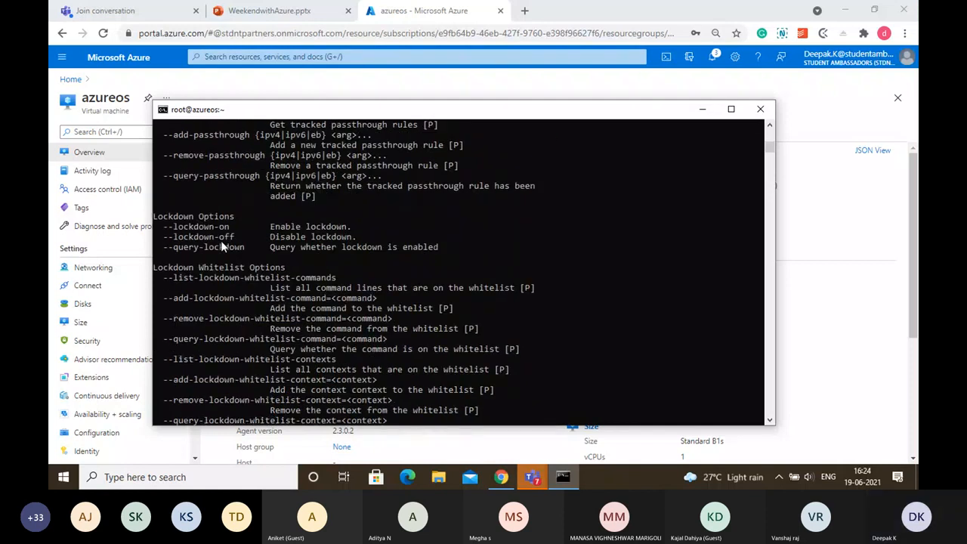
pyautogui.scroll(15, 221, 240)
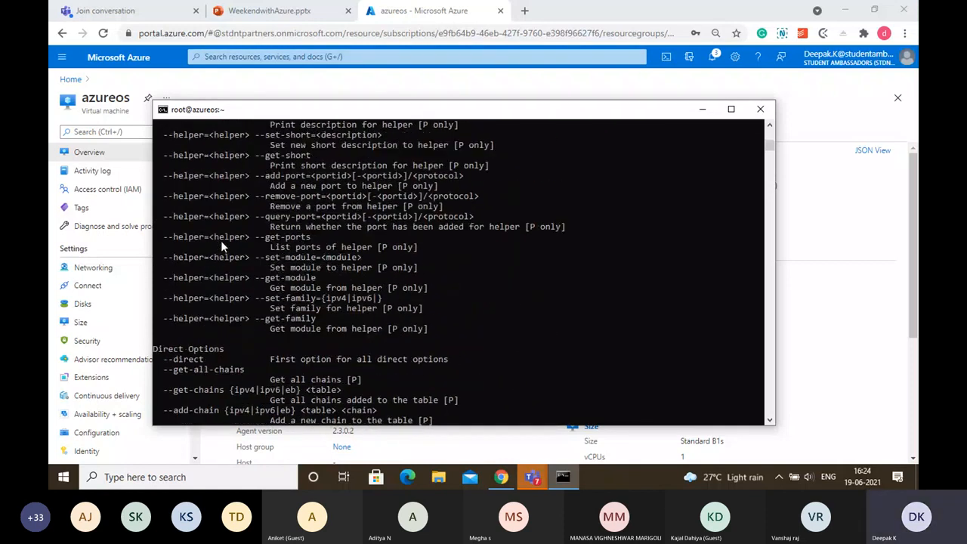
pyautogui.scroll(6, 220, 241)
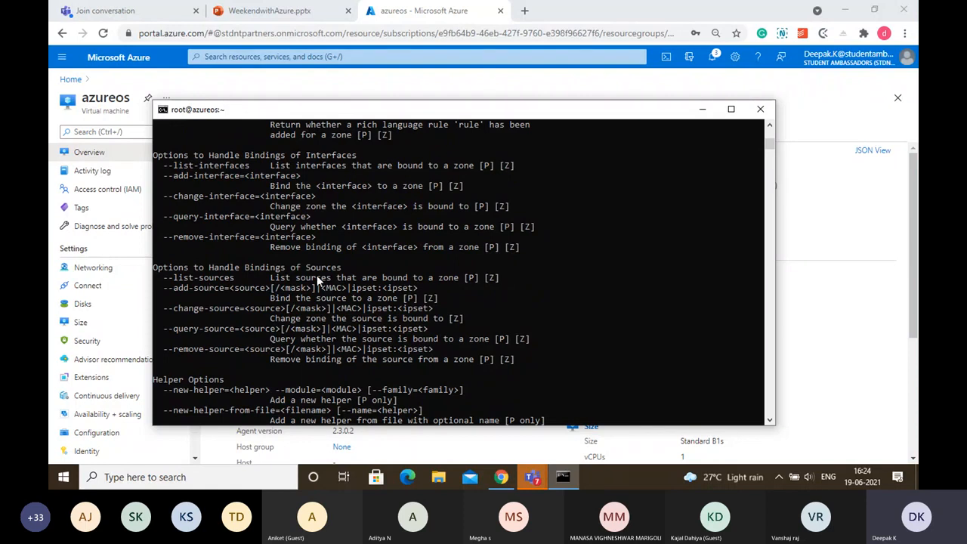
# Step: Copy the --list-sources option from the source bindings section of the firewall-cmd help
pyautogui.click(160, 278)
pyautogui.moveTo(163, 281); pyautogui.dragTo(232, 281)
pyautogui.rightClick(232, 281)
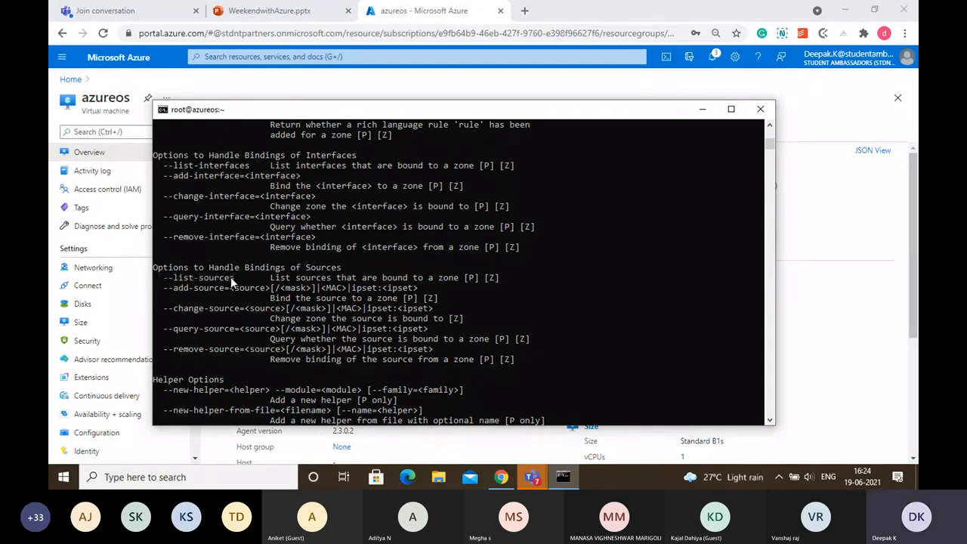
# Step: Examine the zone, service, ICMP type, general and status options in the earlier part of the firewall-cmd help
pyautogui.scroll(15, 333, 277)
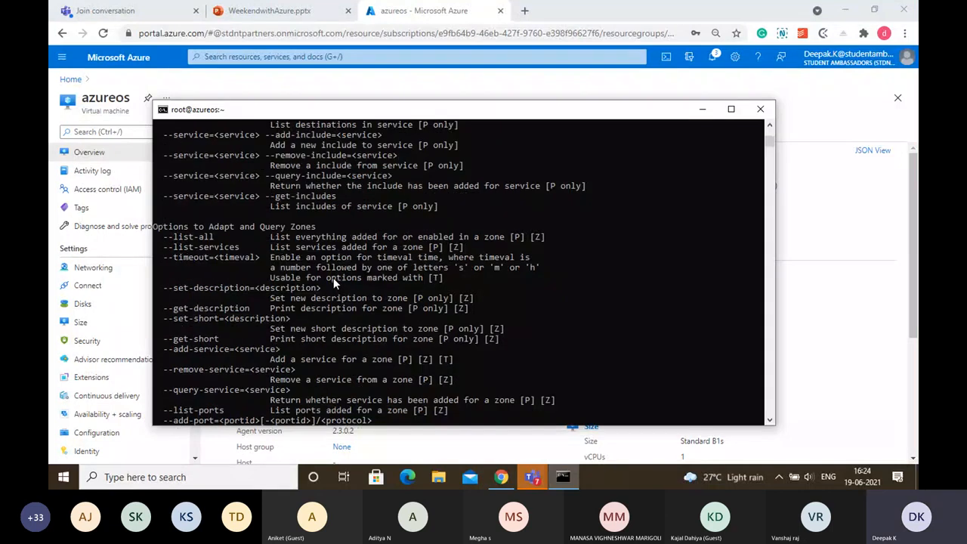
pyautogui.scroll(20, 333, 277)
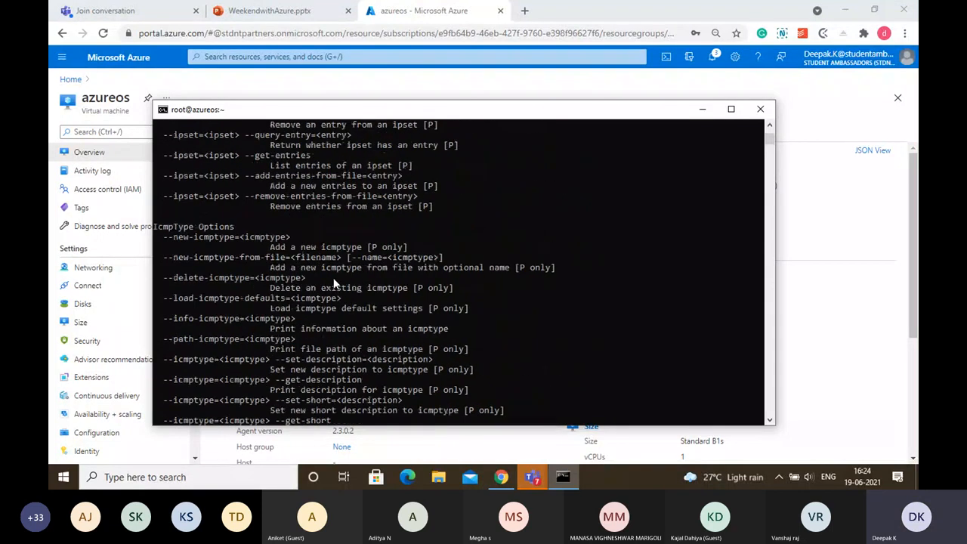
pyautogui.scroll(19, 333, 277)
pyautogui.scroll(-10, 333, 278)
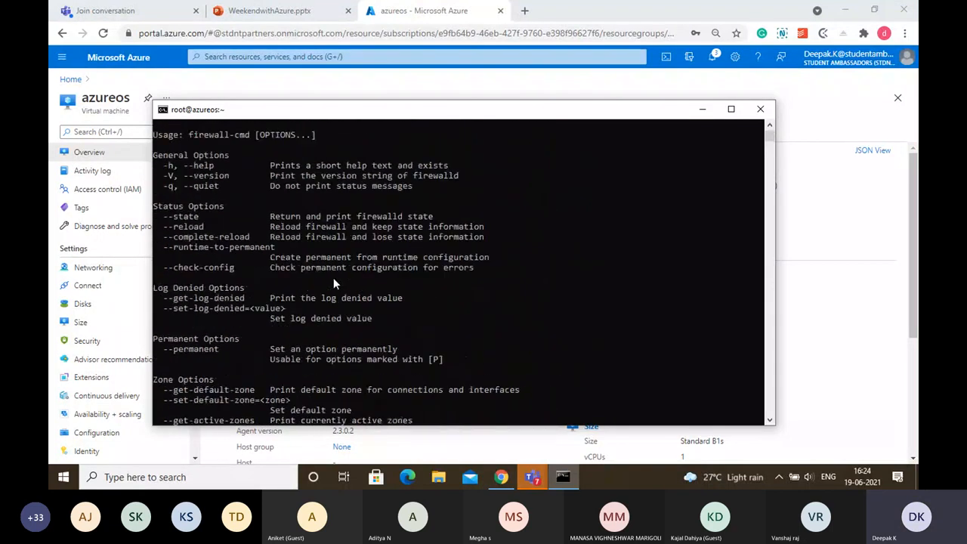
pyautogui.scroll(8, 333, 277)
pyautogui.scroll(-1, 435, 285)
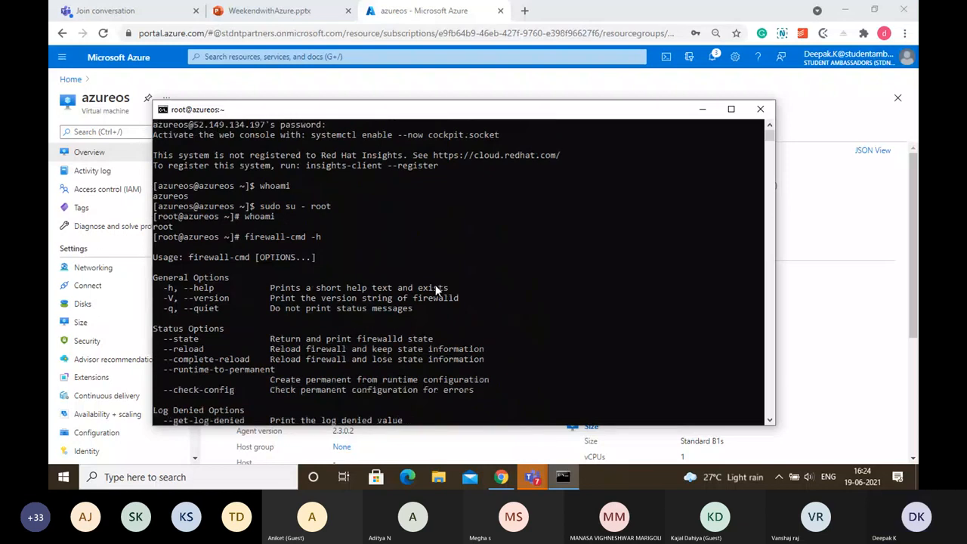
pyautogui.scroll(1, 367, 280)
pyautogui.scroll(-7, 368, 278)
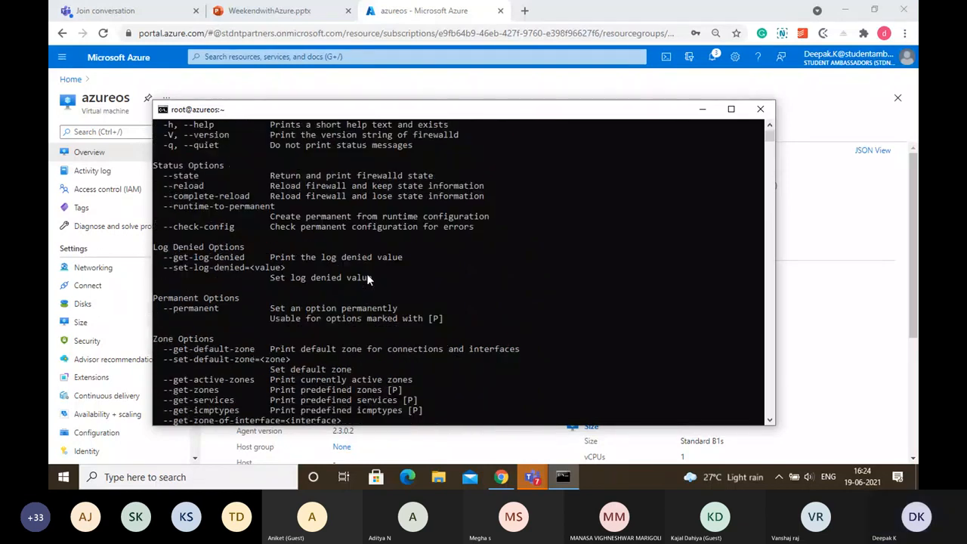
# Step: List the sources bound to the firewall zone by running firewall-cmd --list-sources
pyautogui.hotkey('ctrl', 'c')
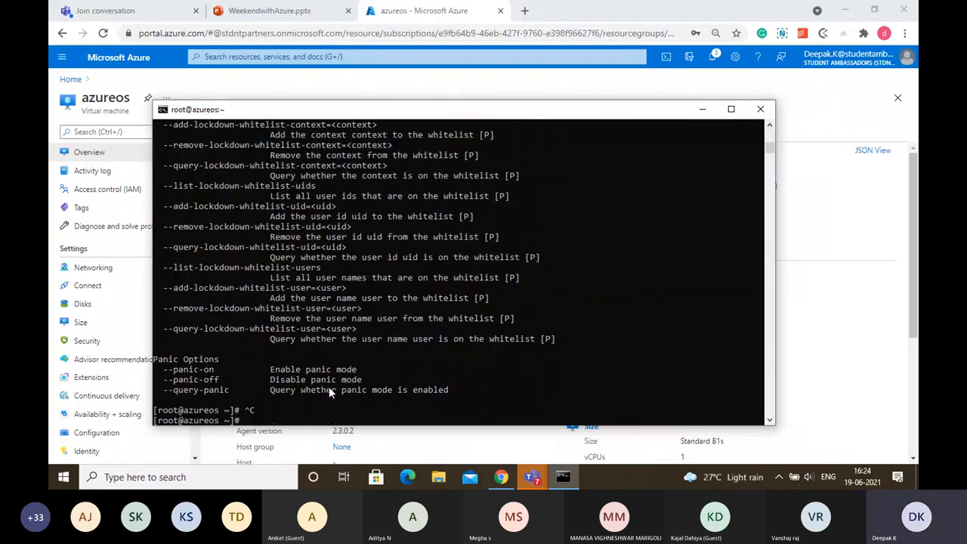
pyautogui.write('firewall-cmd -h')
pyautogui.press('BackSpace')
pyautogui.press('BackSpace')
pyautogui.press('BackSpace')
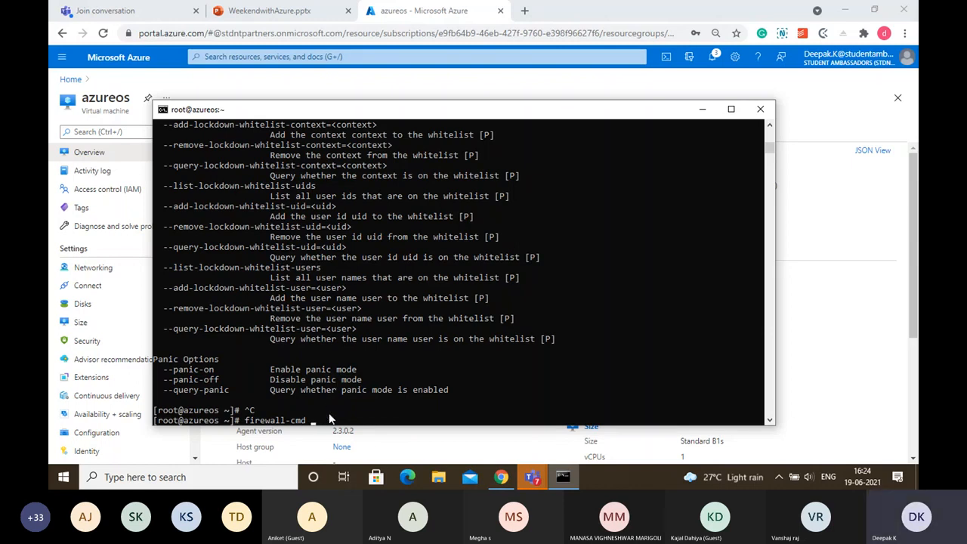
pyautogui.write('--list-sources')
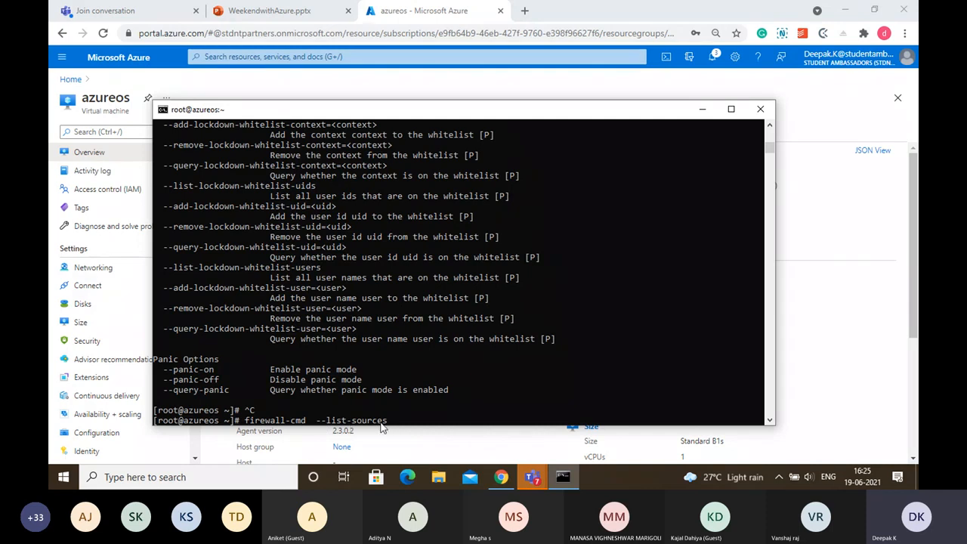
pyautogui.press('Return')
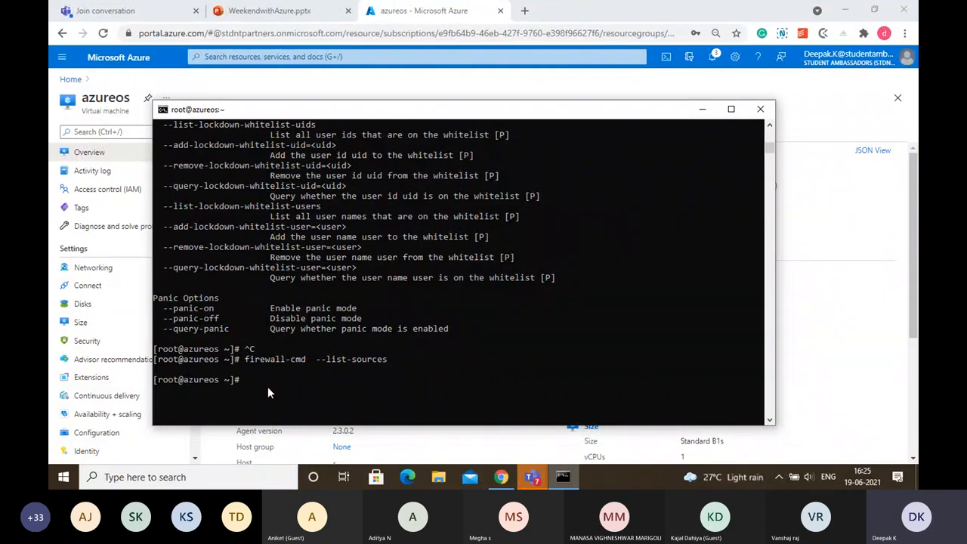
# Step: List the services allowed through the firewall by running firewall-cmd --list-services
pyautogui.press('Up')
pyautogui.press('Left')
pyautogui.press('Left')
pyautogui.press('BackSpace')
pyautogui.press('BackSpace')
pyautogui.press('BackSpace')
pyautogui.press('BackSpace')
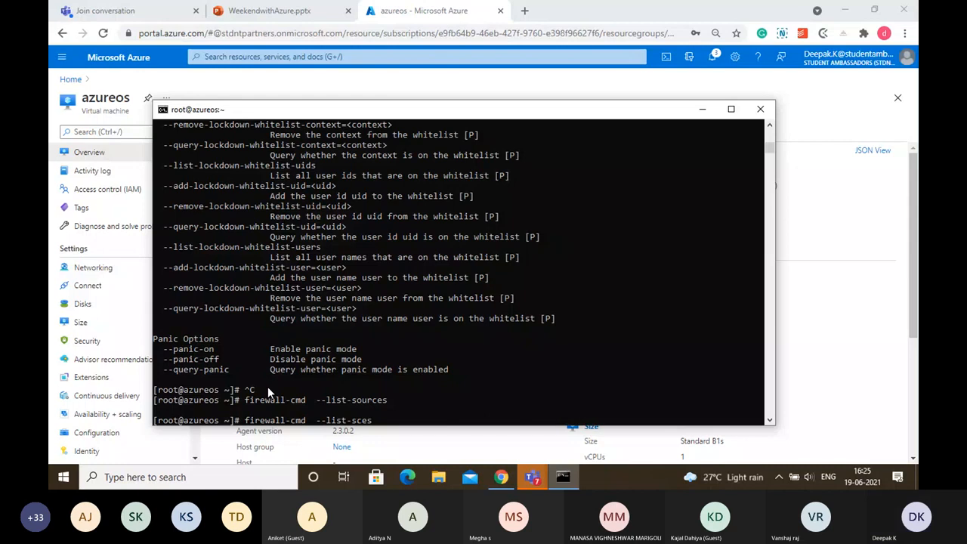
pyautogui.write('ervic')
pyautogui.scroll(-3, 268, 386)
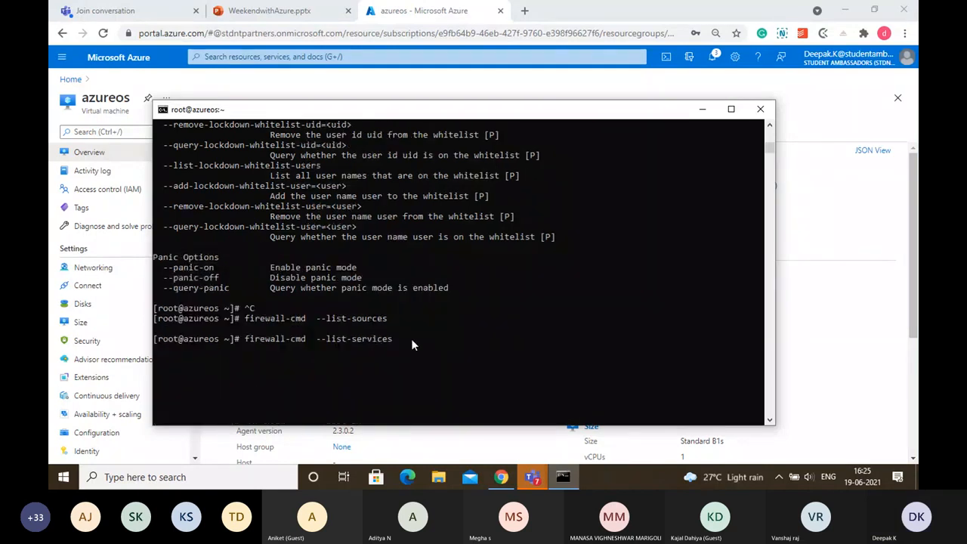
pyautogui.press('Return')
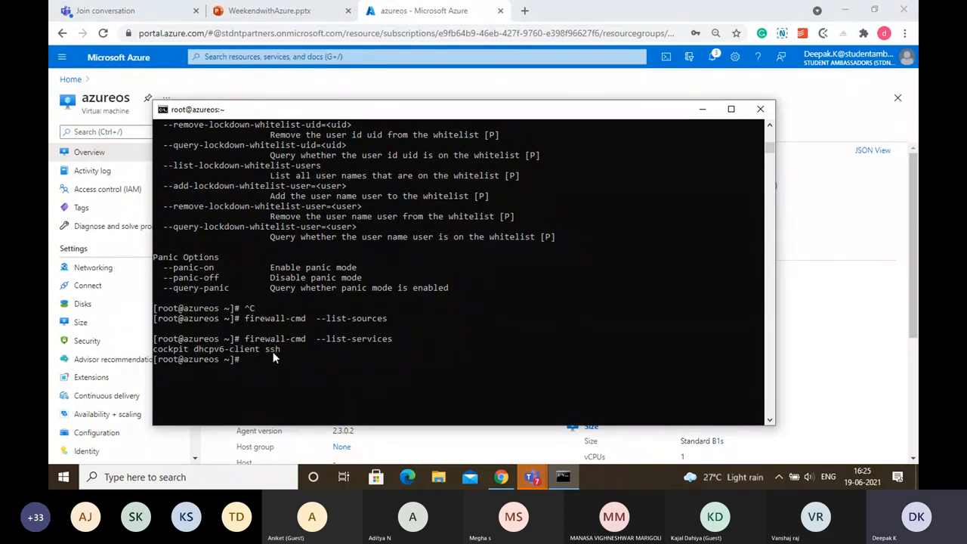
# Step: Allow HTTP through the firewall by running firewall-cmd --add-service=http
pyautogui.scroll(9, 316, 296)
pyautogui.scroll(2, 282, 179)
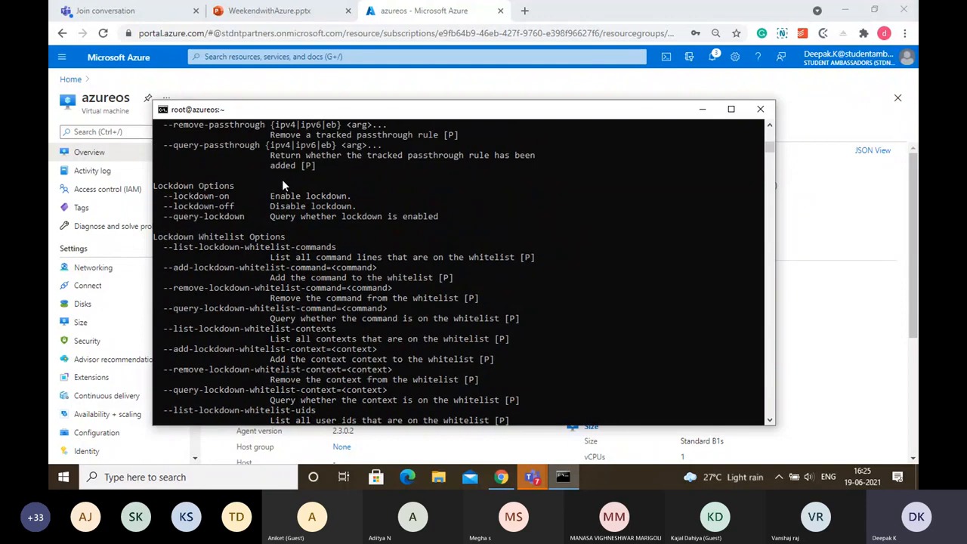
pyautogui.scroll(-10, 282, 179)
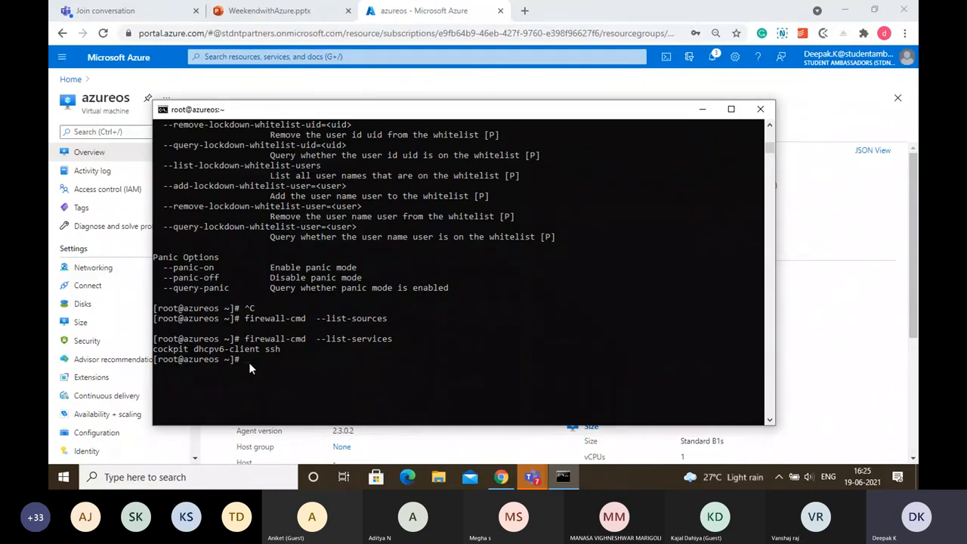
pyautogui.press('Up')
pyautogui.press('BackSpace')
pyautogui.write('=http')
pyautogui.scroll(2, 248, 362)
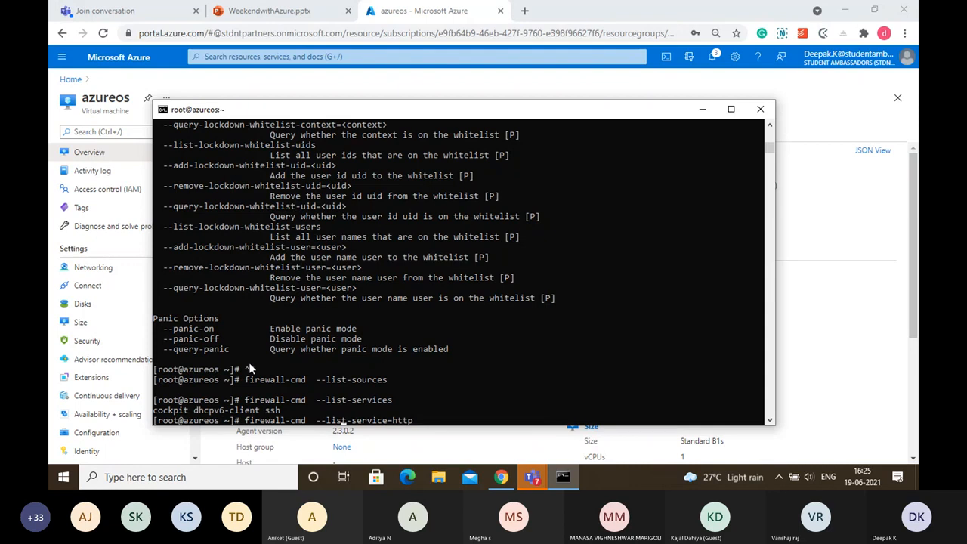
pyautogui.scroll(-4, 248, 362)
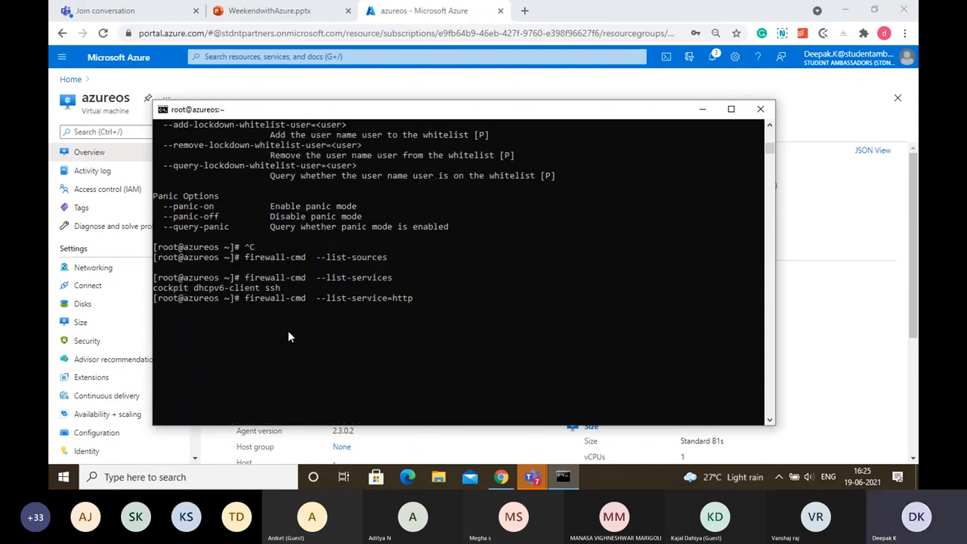
pyautogui.scroll(4, 287, 336)
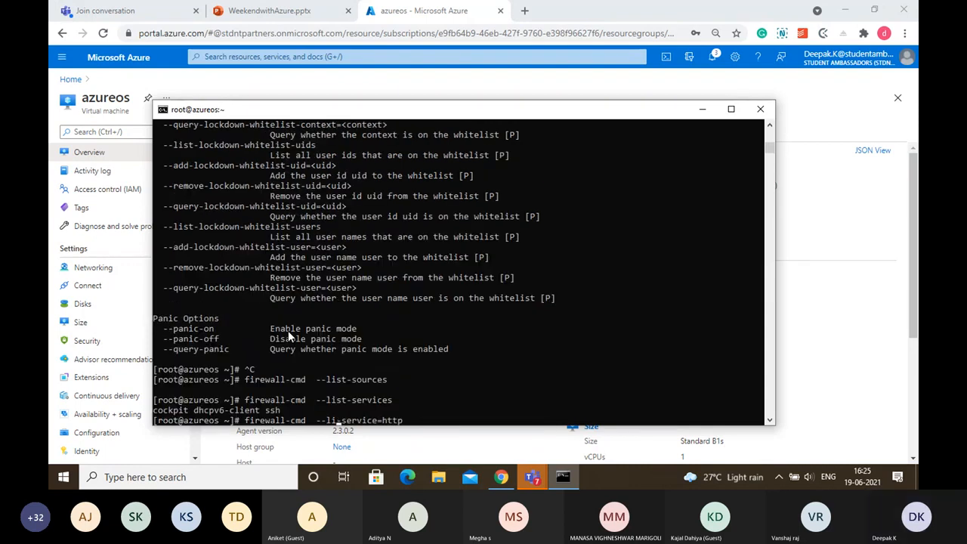
pyautogui.press('BackSpace')
pyautogui.press('BackSpace')
pyautogui.write('add')
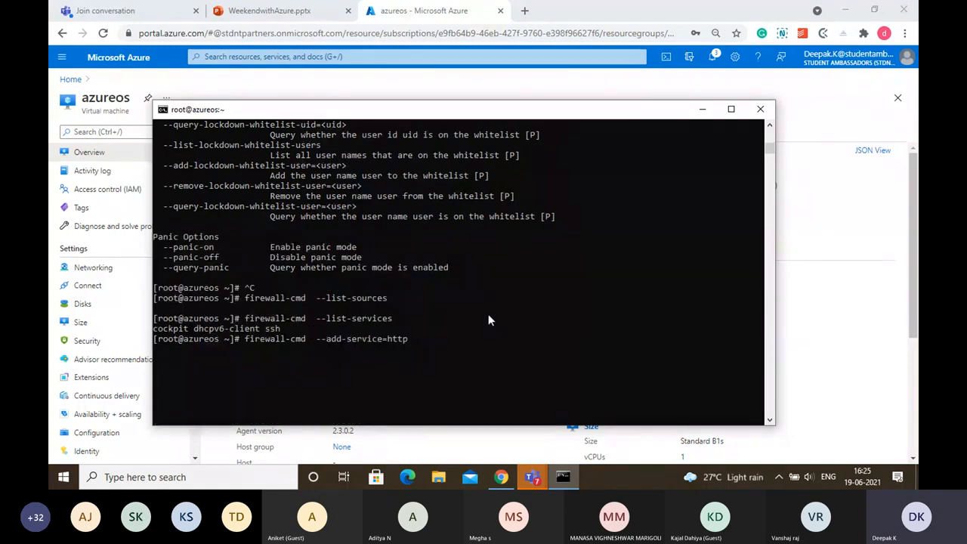
pyautogui.press('Return')
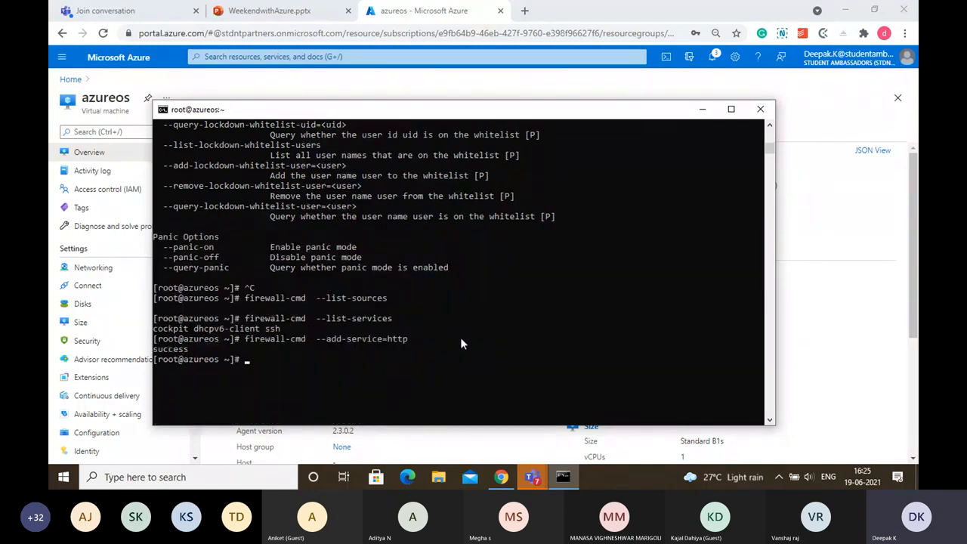
# Step: Check the firewall's services again with firewall-cmd --list-services after adding http
pyautogui.press('Up')
pyautogui.press('Up')
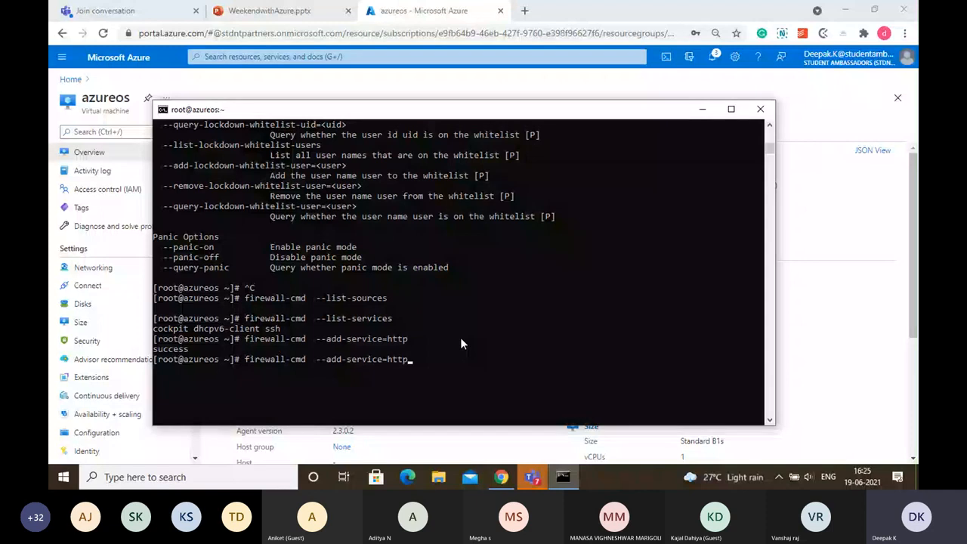
pyautogui.press('Return')
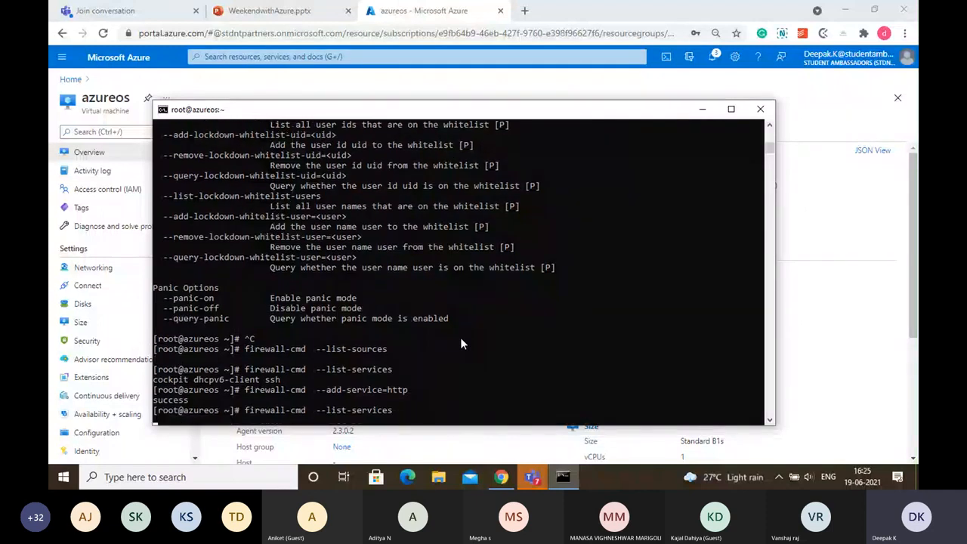
# Step: Change to the web server's document root, /var/www/html
pyautogui.scroll(-5, 463, 344)
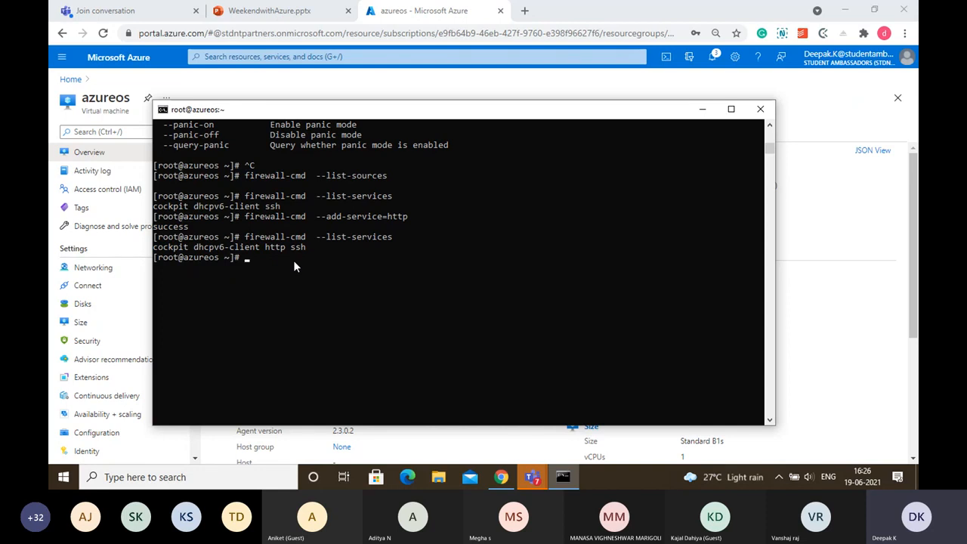
pyautogui.write('cd')
pyautogui.write('/')
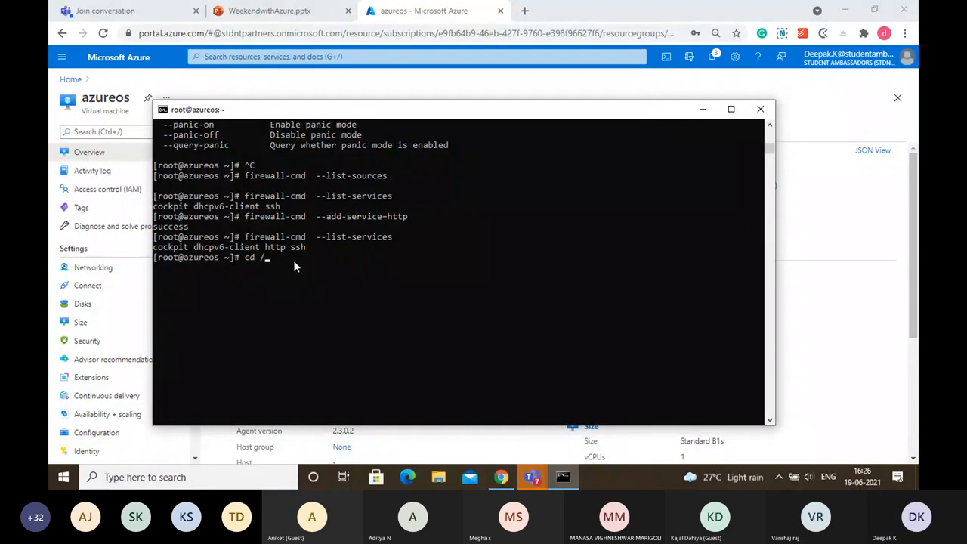
pyautogui.write('var')
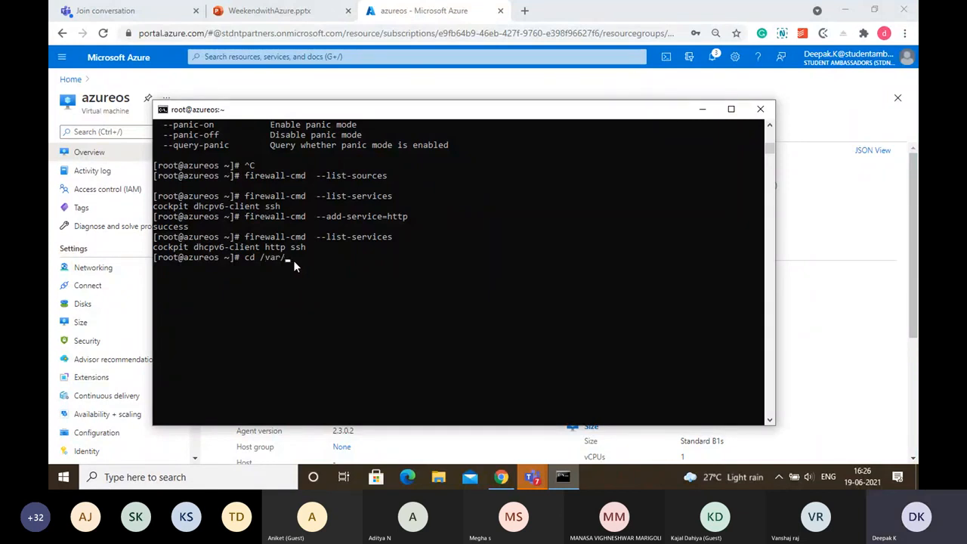
pyautogui.write('/www')
pyautogui.write('/html')
pyautogui.press('Return')
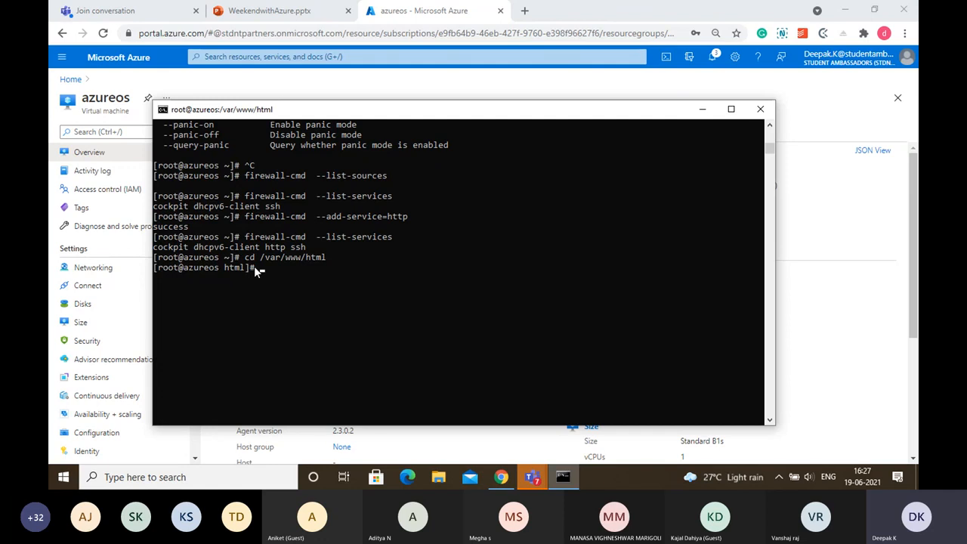
# Step: List the files in the document root and create index.html there in nano
pyautogui.write('ls')
pyautogui.press('Return')
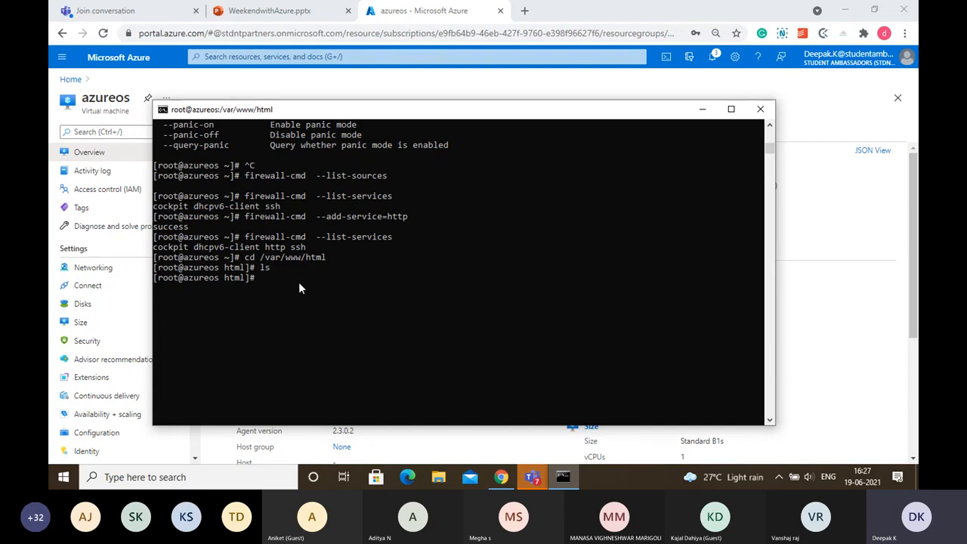
pyautogui.write('nano')
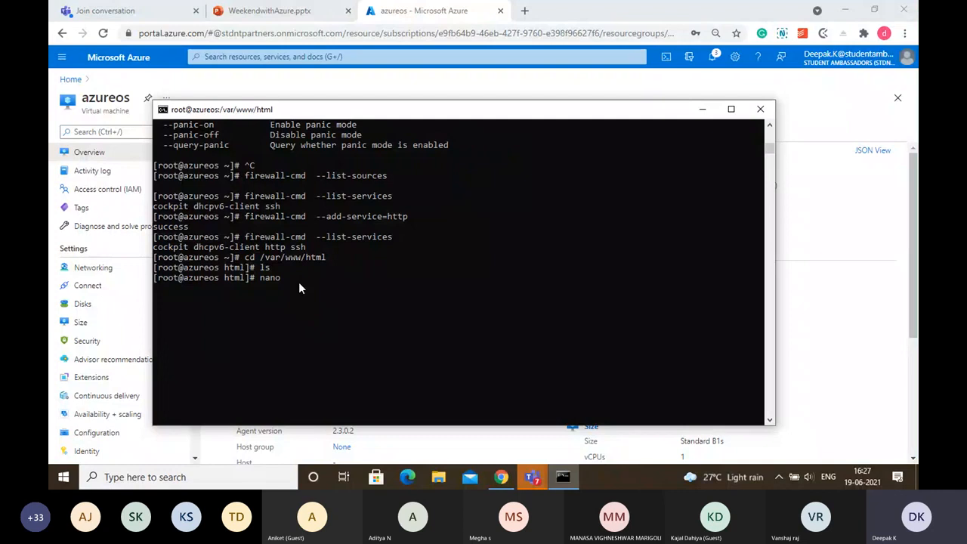
pyautogui.write('inde')
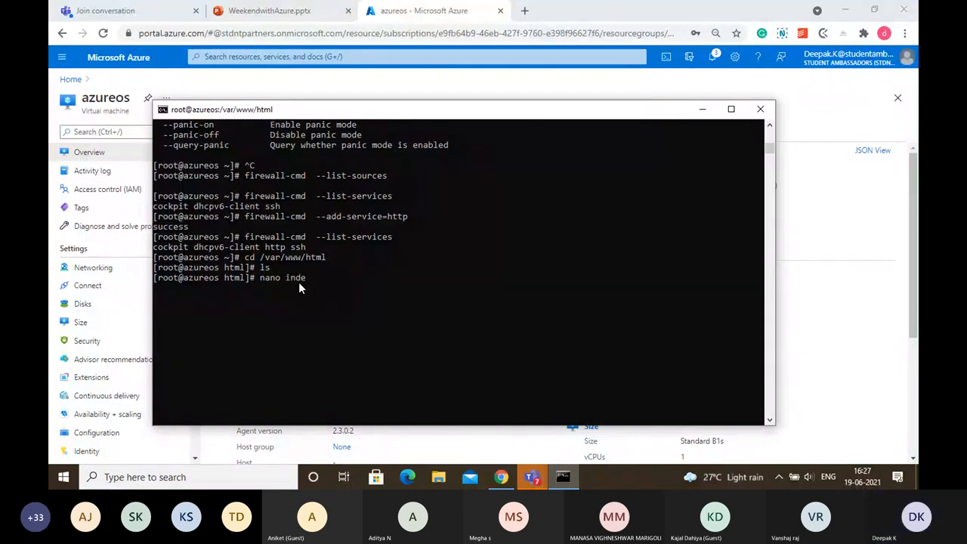
pyautogui.write('x.html')
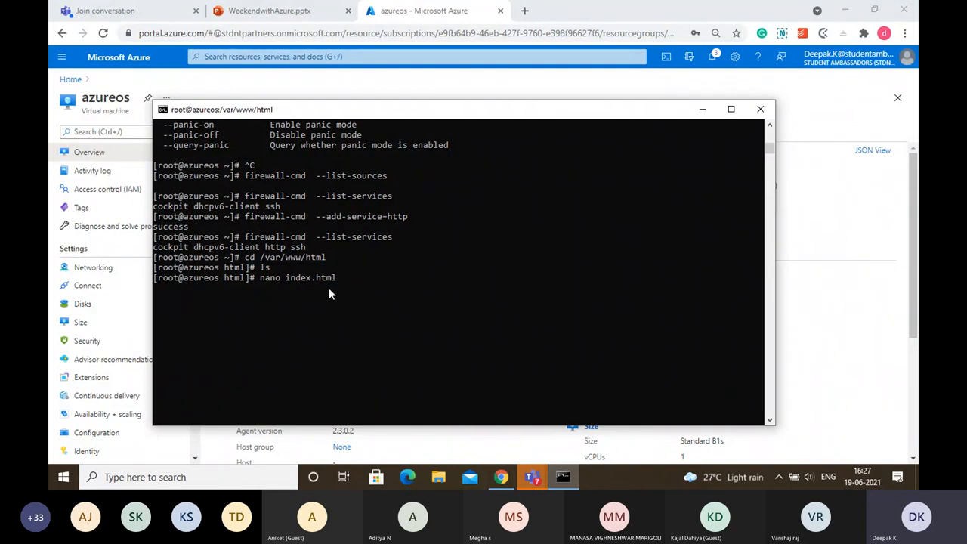
pyautogui.press('Return')
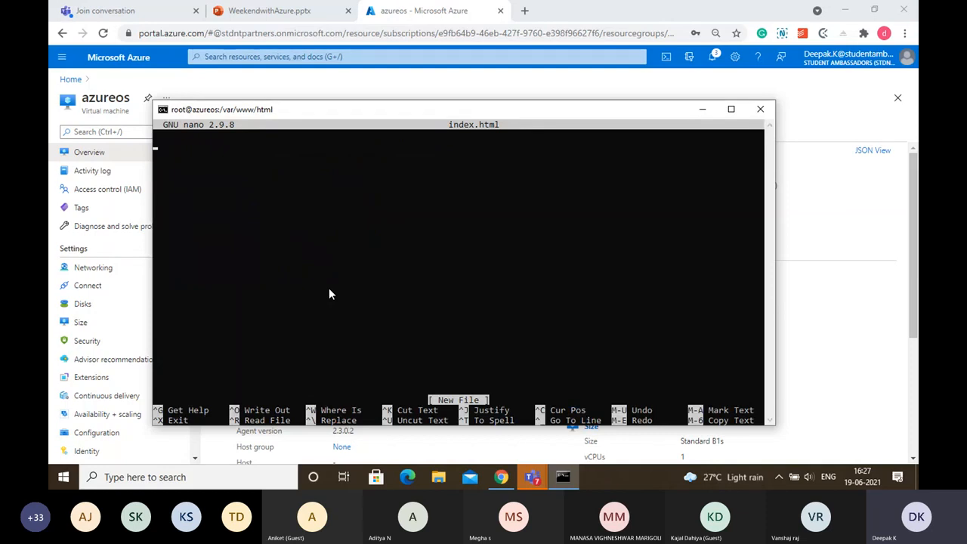
# Step: Write the opening tag <body bgcolor="yellow"> on the first line of index.html
pyautogui.write('<bo')
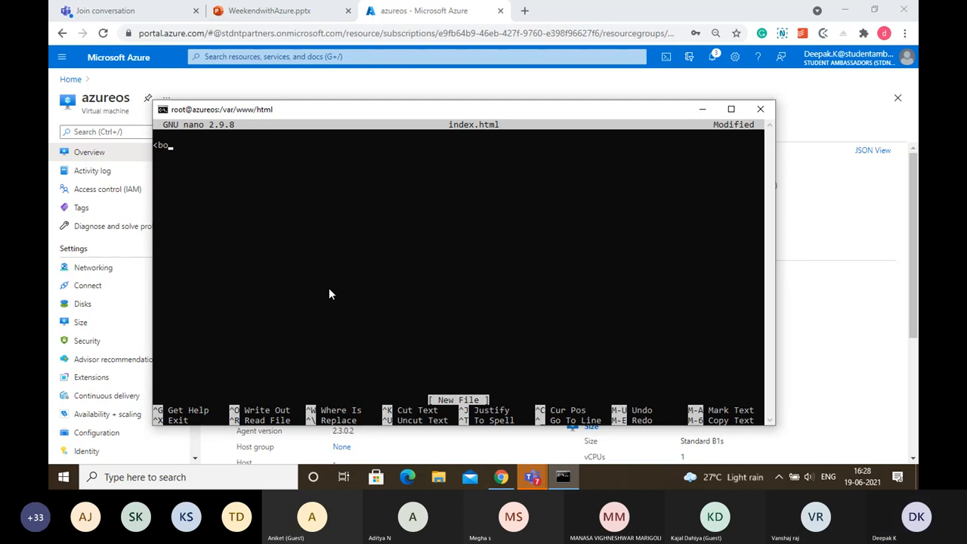
pyautogui.write('dy b')
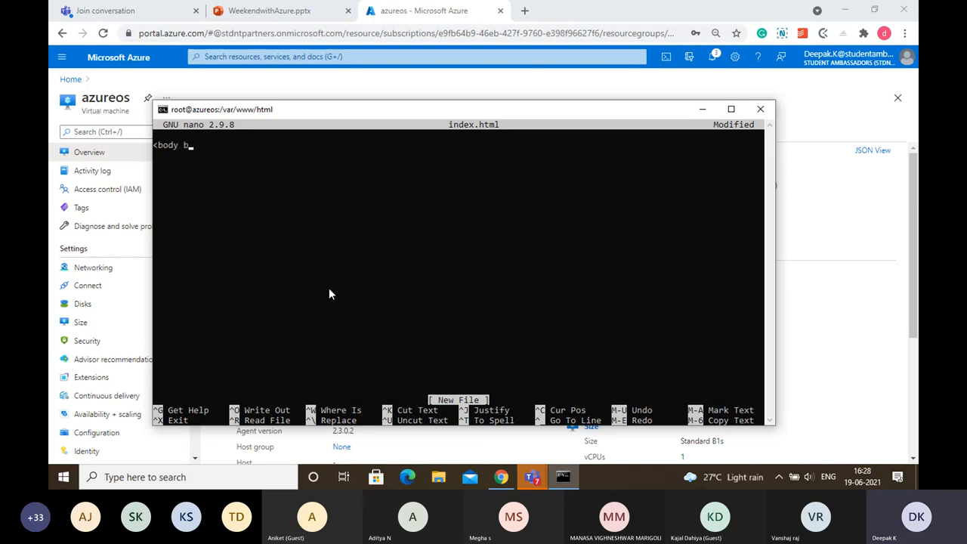
pyautogui.write('gcolor="t')
pyautogui.write('ellow')
pyautogui.write('"')
pyautogui.write('>')
pyautogui.press('Return')
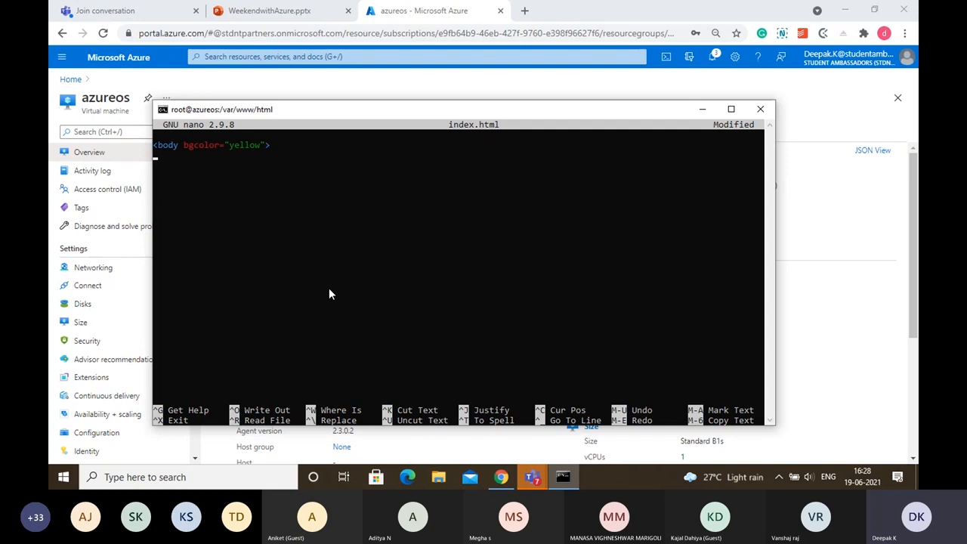
# Step: Start an h1 heading with the text "Hello world" on the line below the body tag
pyautogui.write('<h1>')
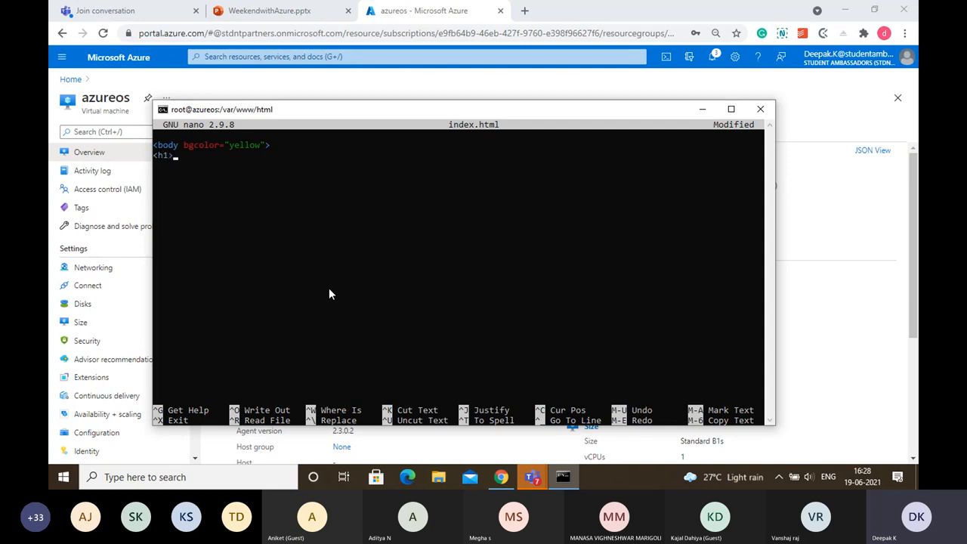
pyautogui.write(' Hellow')
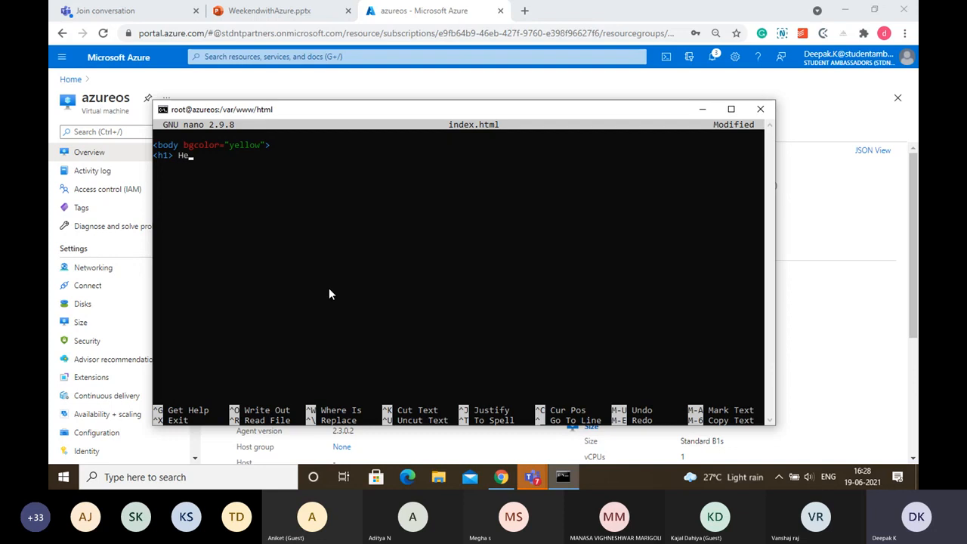
pyautogui.press('BackSpace')
pyautogui.press('BackSpace')
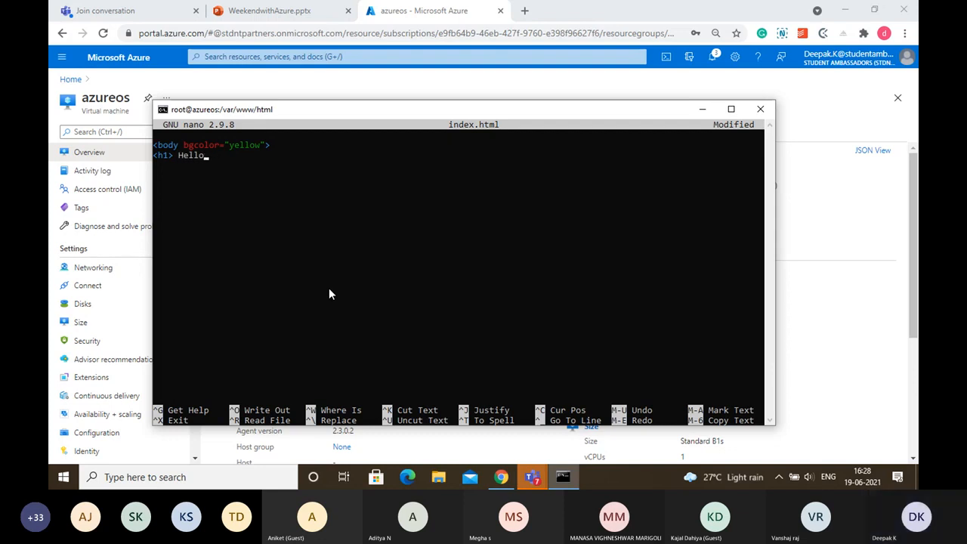
pyautogui.write('world')
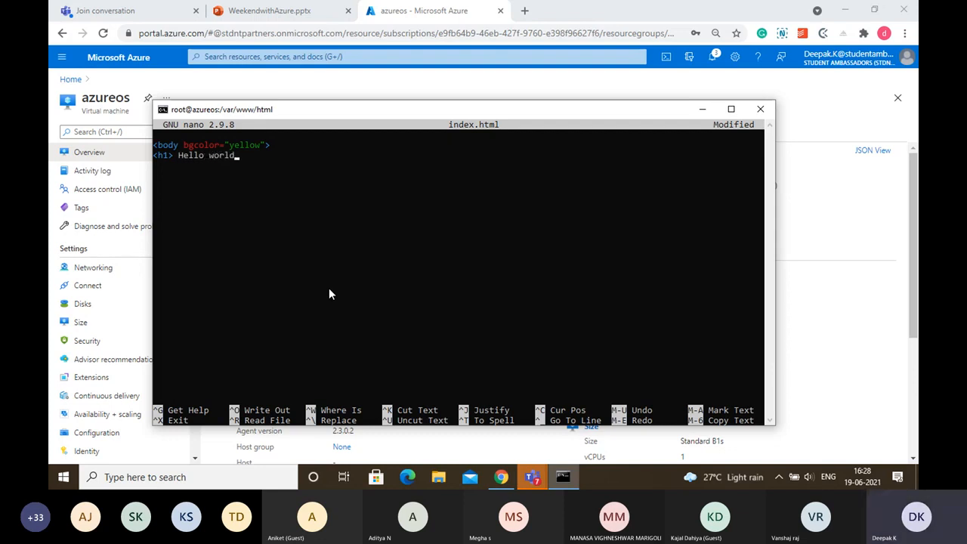
pyautogui.write(' we')
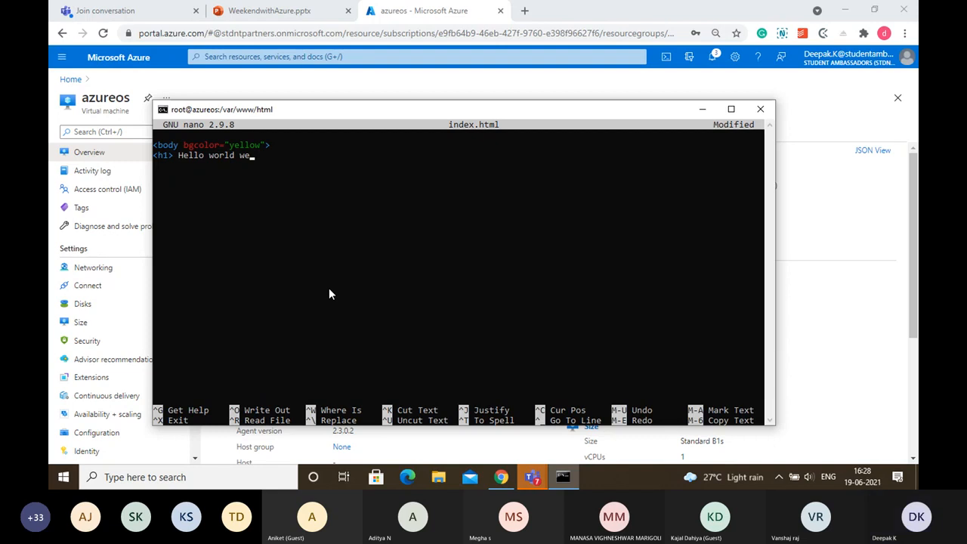
pyautogui.write('lcom')
pyautogui.press('BackSpace')
pyautogui.press('BackSpace')
pyautogui.press('BackSpace')
pyautogui.press('BackSpace')
pyautogui.press('BackSpace')
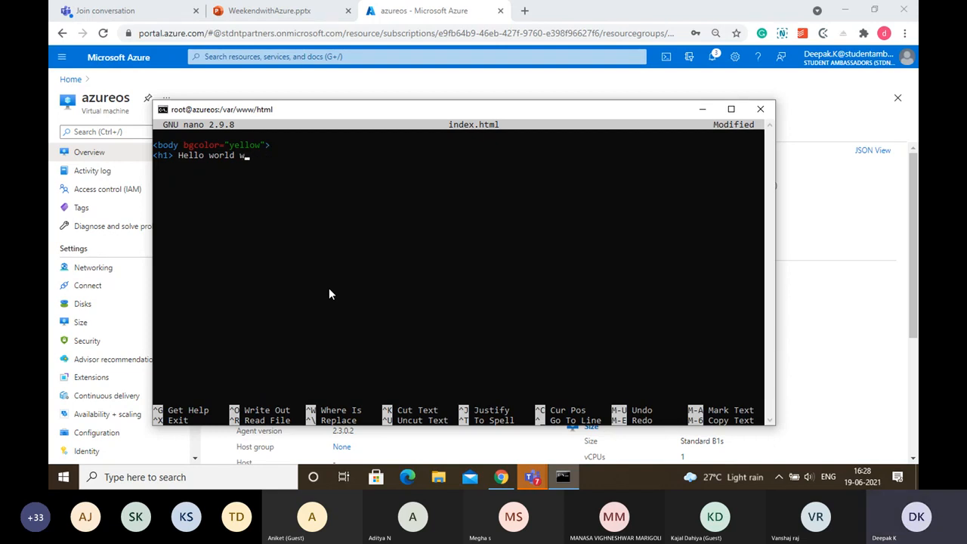
pyautogui.press('BackSpace')
pyautogui.press('BackSpace')
pyautogui.press('BackSpace')
# Step: Finish the heading text as "Hello world!!!" and add the closing h1 tag
pyautogui.write('d!!')
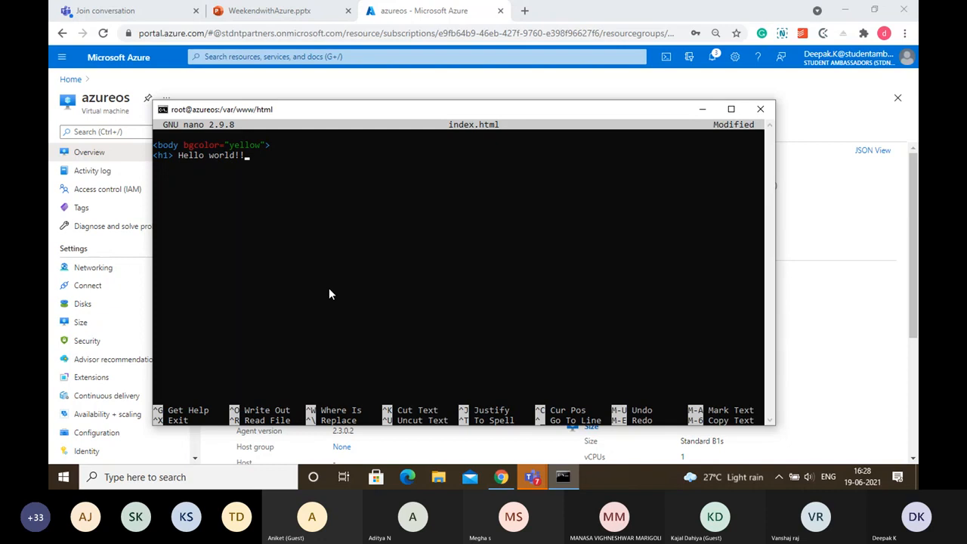
pyautogui.write('!</h')
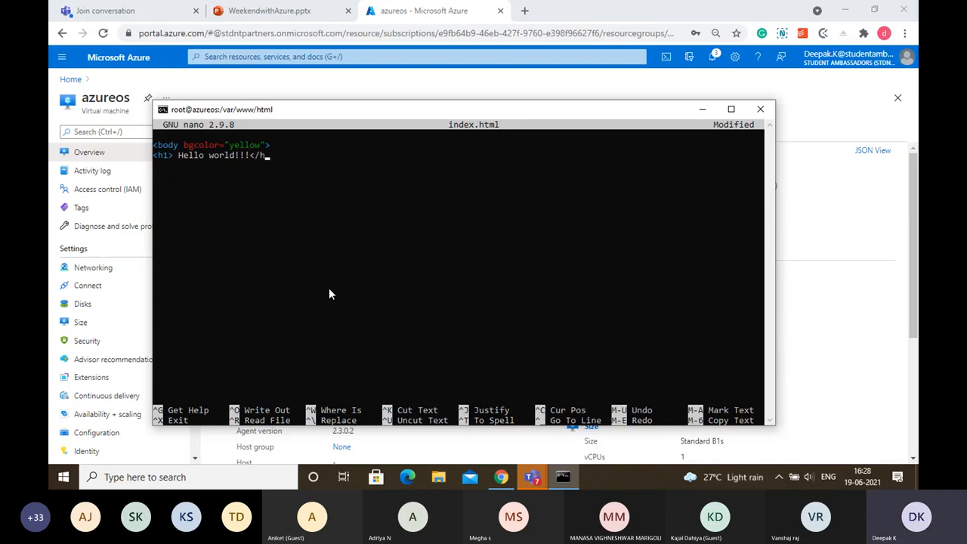
pyautogui.write('1>')
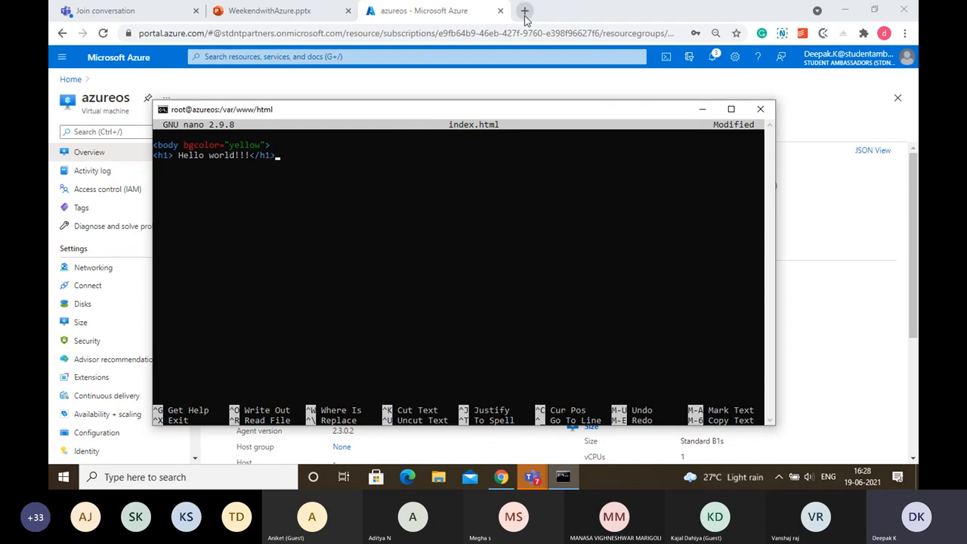
# Step: Switch to Chrome and search the web for "html heading" in a new tab
pyautogui.click(701, 109)
pyautogui.click(525, 16)
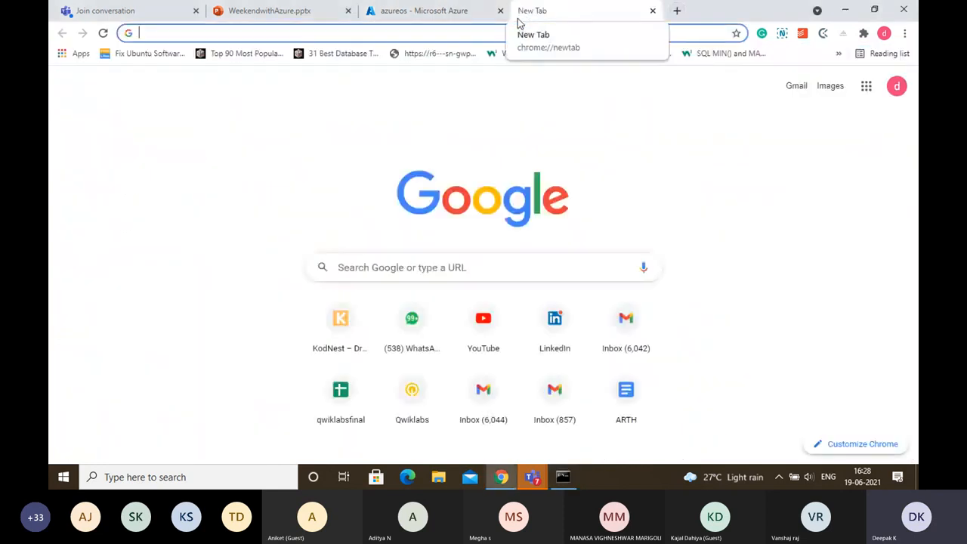
pyautogui.write('we')
pyautogui.press('BackSpace')
pyautogui.press('BackSpace')
pyautogui.press('BackSpace')
pyautogui.write('html')
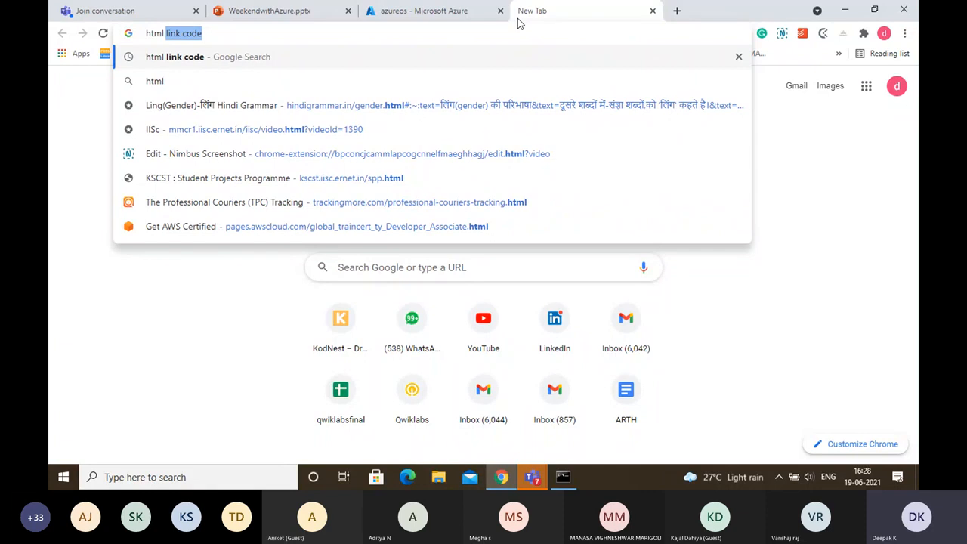
pyautogui.write(' h')
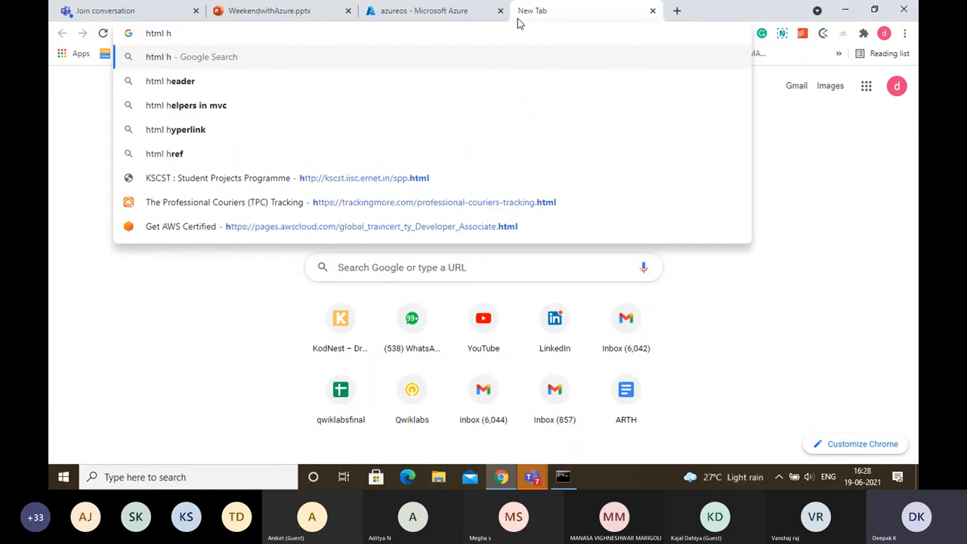
pyautogui.write('eading')
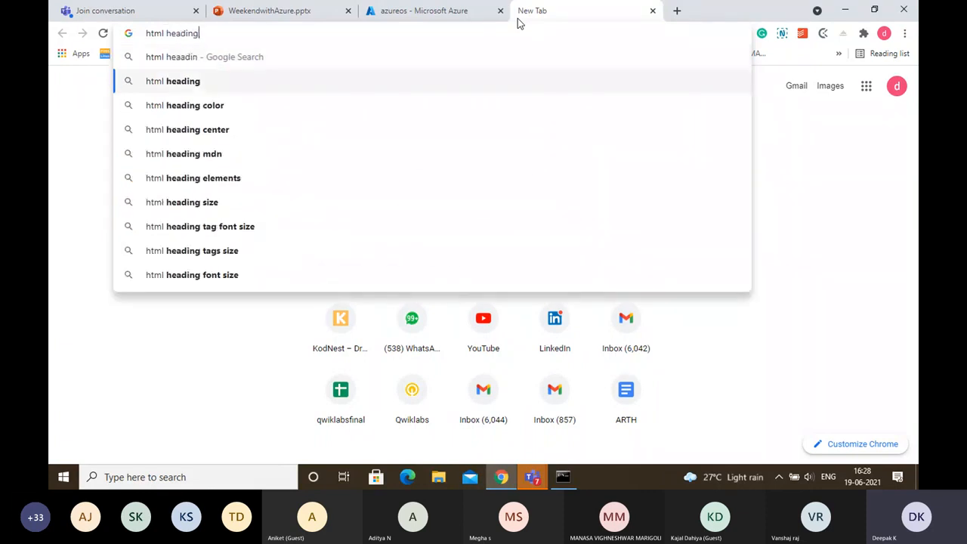
pyautogui.press('Return')
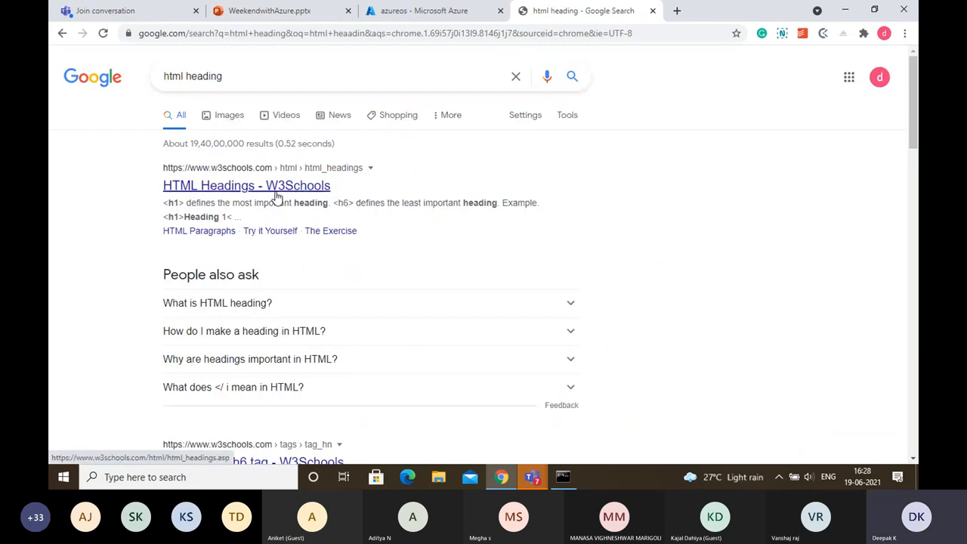
# Step: Open the W3Schools HTML Headings page and copy the example line <h2>Heading 2</h2>
pyautogui.click(274, 189)
pyautogui.scroll(-5, 465, 249)
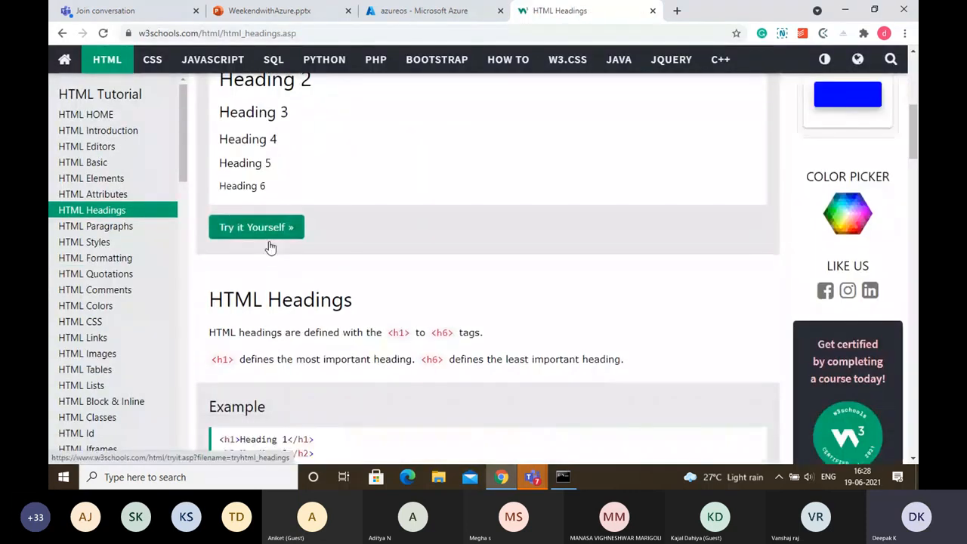
pyautogui.scroll(-2, 270, 248)
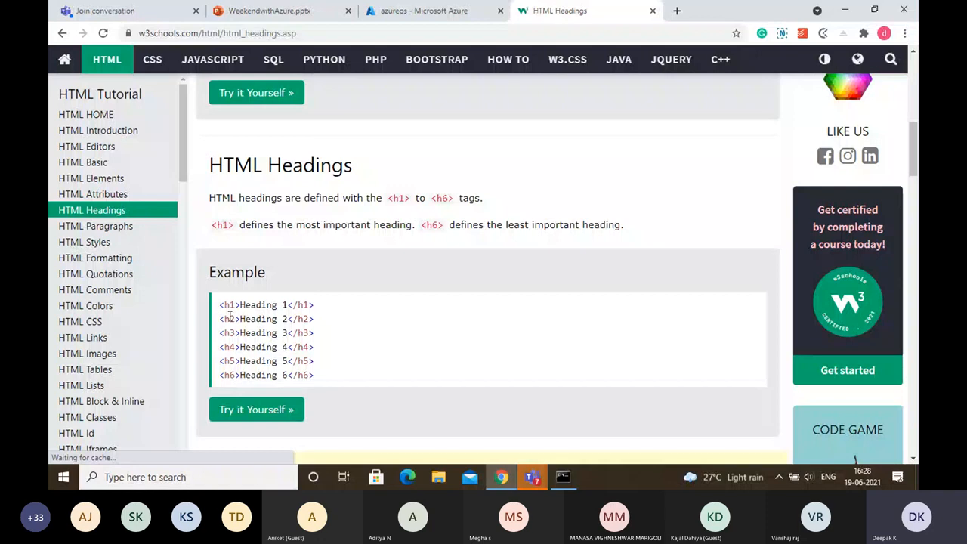
pyautogui.moveTo(219, 318); pyautogui.dragTo(319, 328)
pyautogui.hotkey('ctrl', 'c')
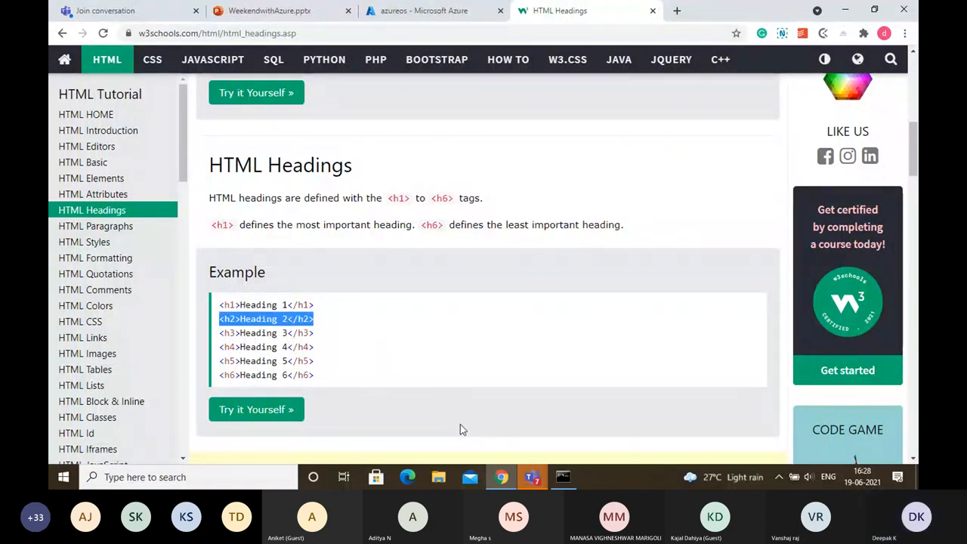
# Step: Return to nano in the terminal and paste the copied h2 line on a new line below the h1 heading
pyautogui.moveTo(563, 477)
pyautogui.click(566, 428)
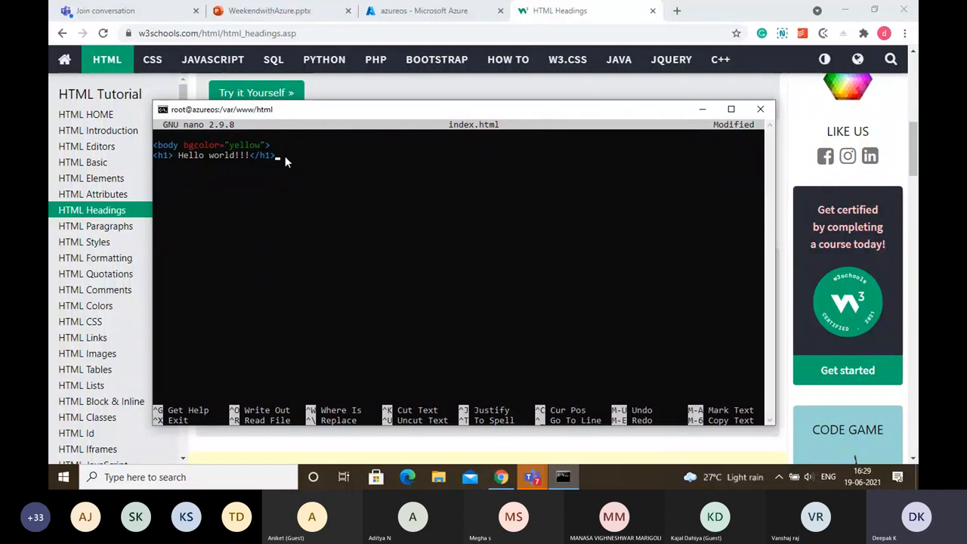
pyautogui.press('Return')
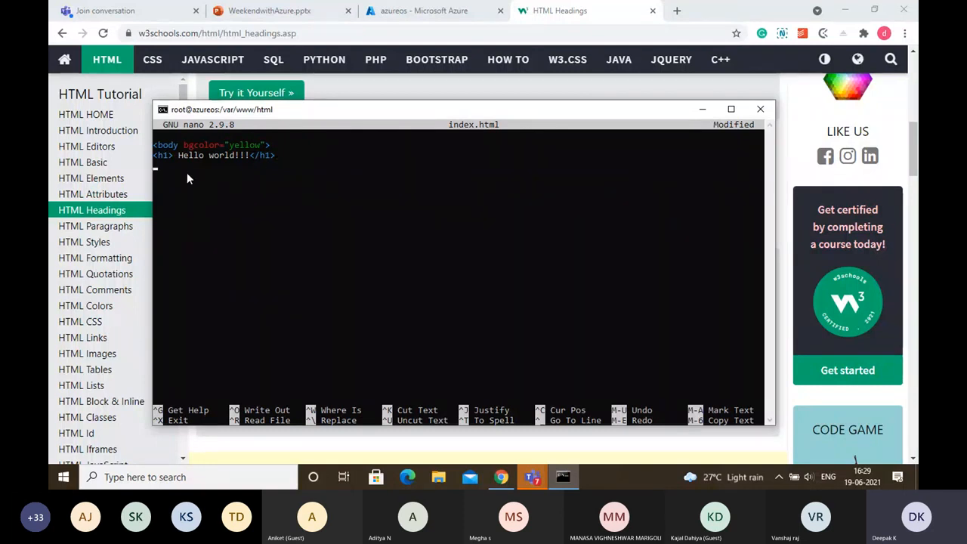
pyautogui.rightClick(187, 170)
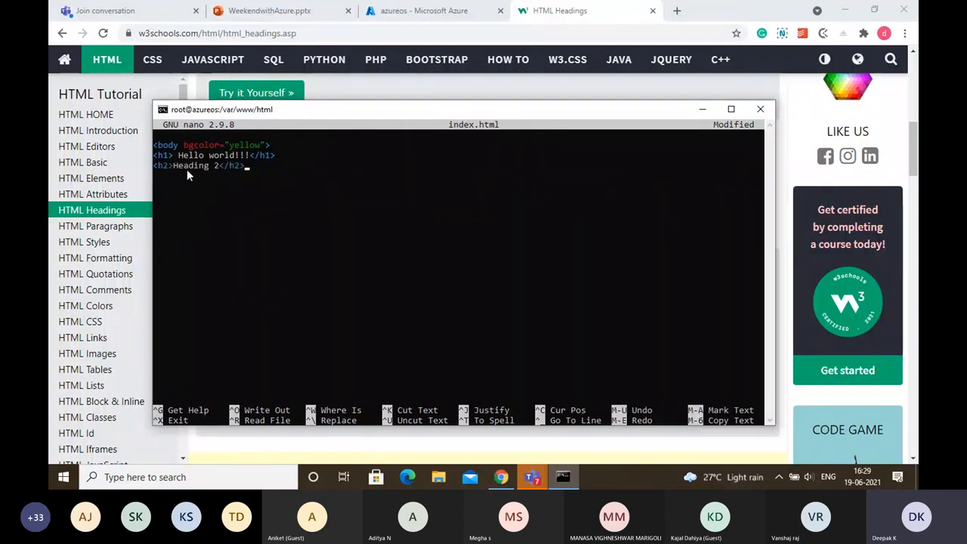
# Step: Replace the text inside the h2 tags with "welcome to azure workshop"
pyautogui.press('Left')
pyautogui.press('Left')
pyautogui.press('Left')
pyautogui.press('Left')
pyautogui.press('Left')
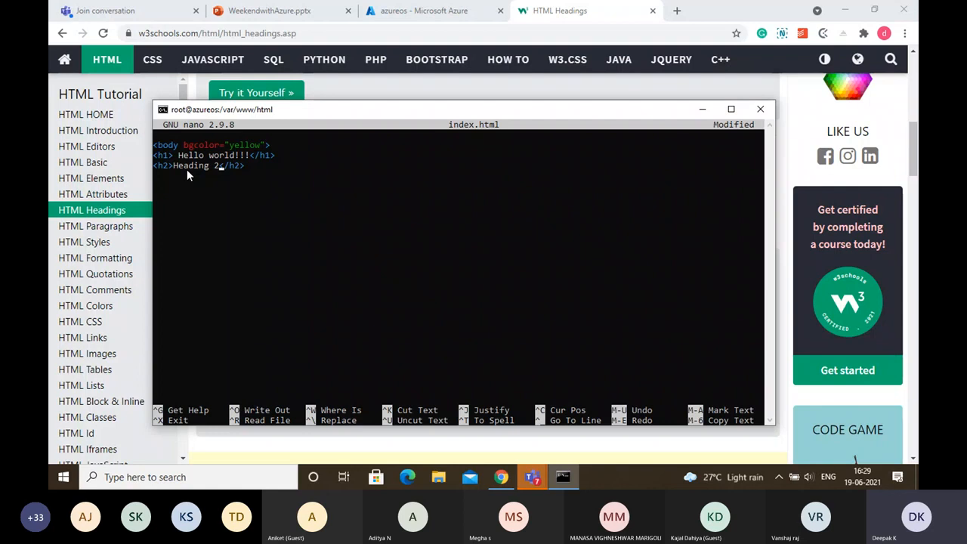
pyautogui.press('BackSpace')
pyautogui.press('BackSpace')
pyautogui.press('BackSpace')
pyautogui.press('BackSpace')
pyautogui.press('BackSpace')
pyautogui.press('BackSpace')
pyautogui.press('BackSpace')
pyautogui.press('BackSpace')
pyautogui.press('BackSpace')
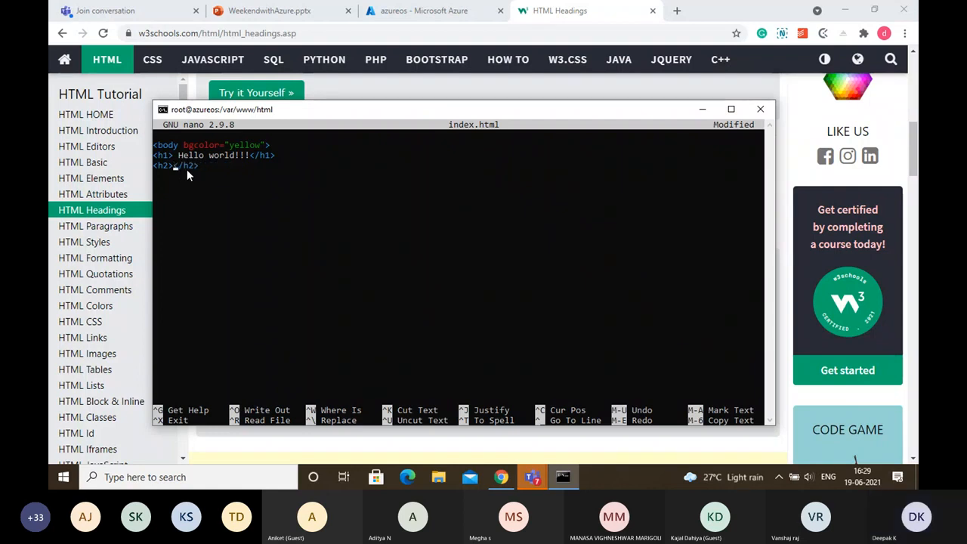
pyautogui.write('welc')
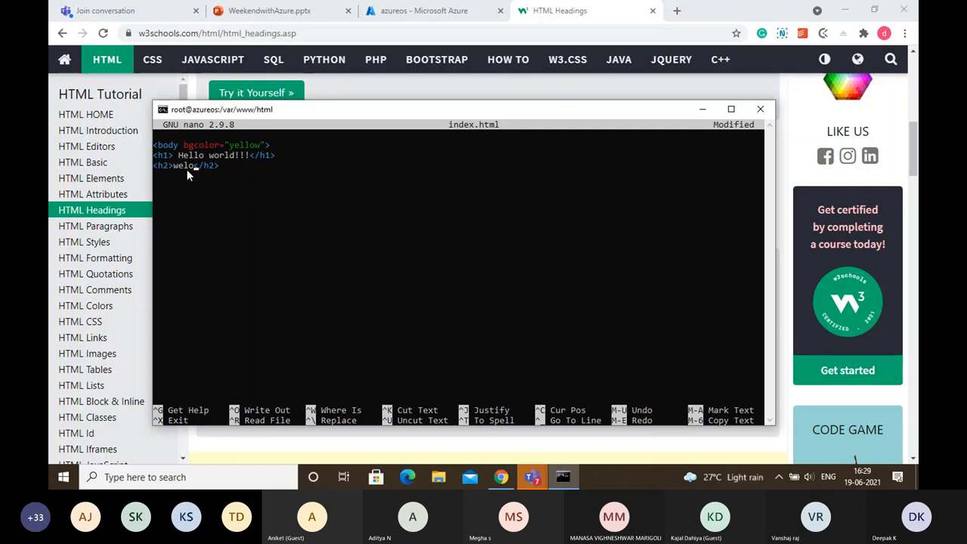
pyautogui.write('ome to ')
pyautogui.write('azure ')
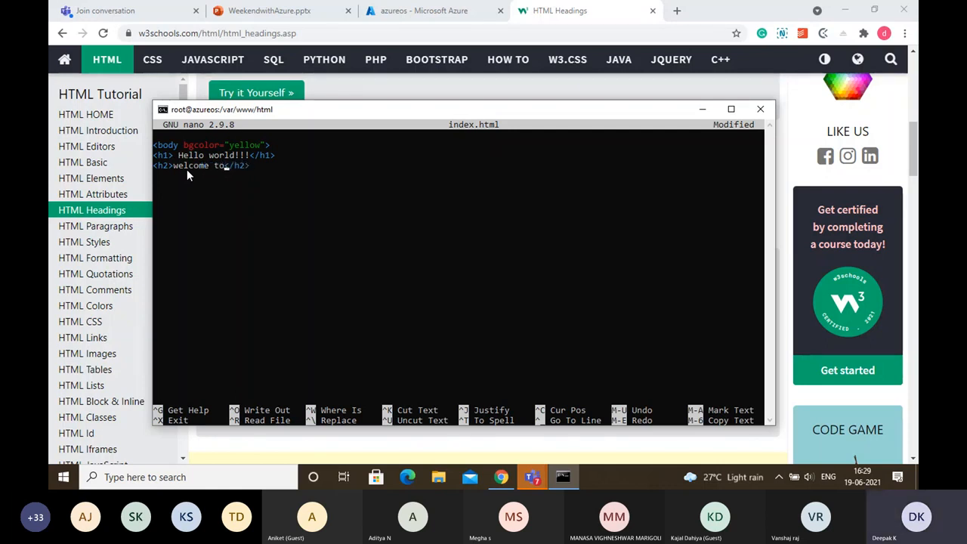
pyautogui.write('worl')
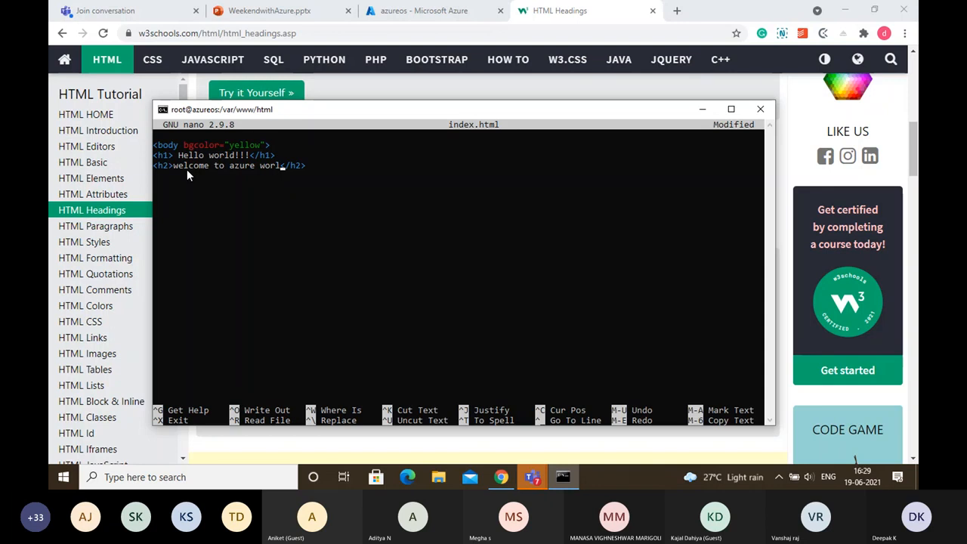
pyautogui.press('BackSpace')
pyautogui.write('kshop')
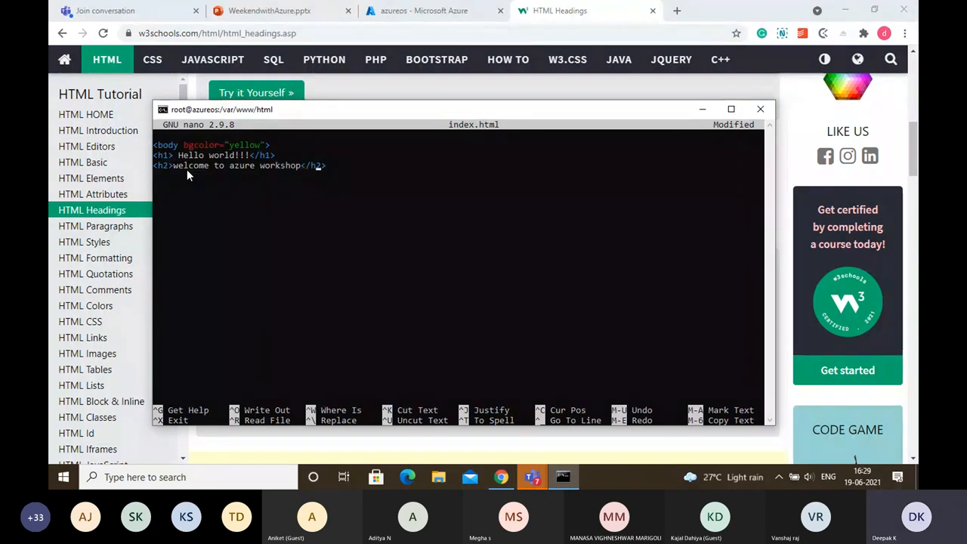
pyautogui.press('Right')
pyautogui.press('Right')
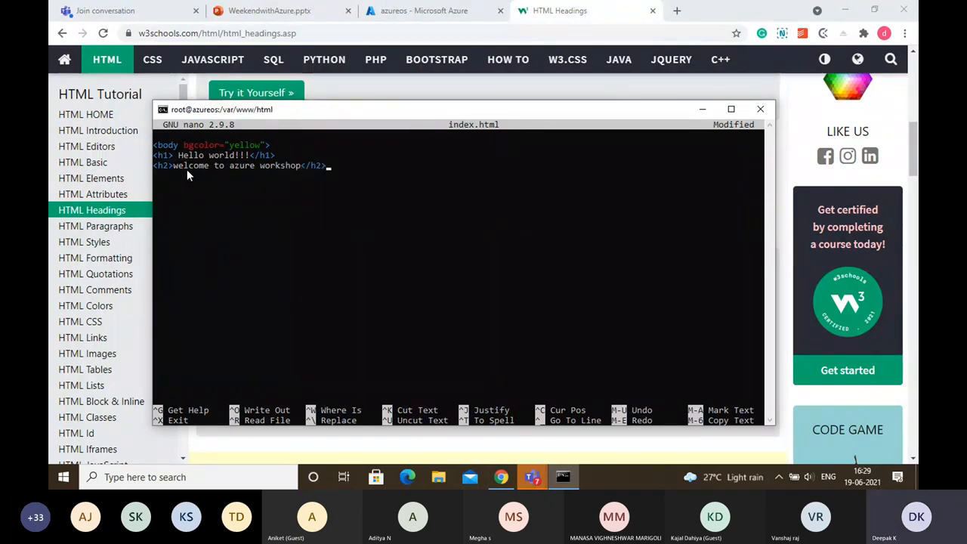
# Step: Add the closing </body> tag on a new line, save index.html and exit nano
pyautogui.press('Return')
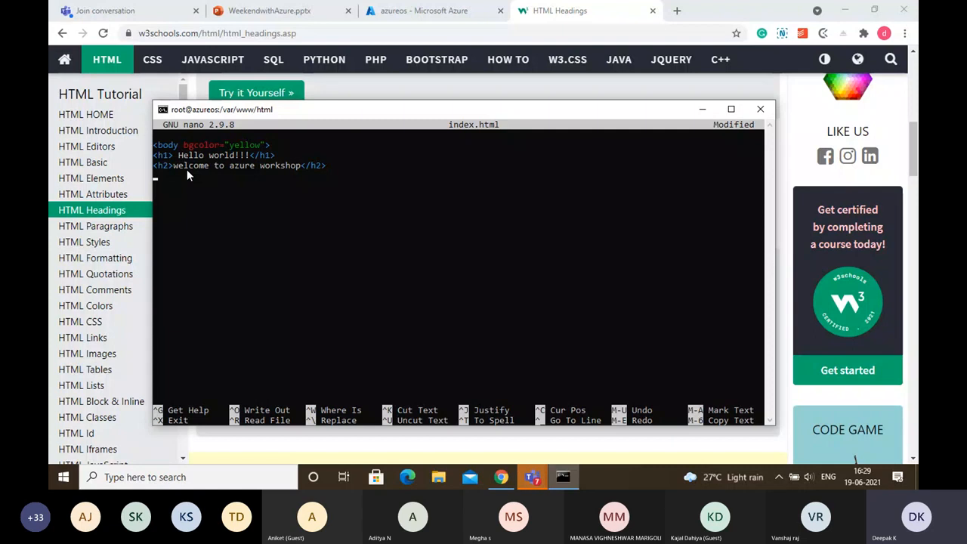
pyautogui.write('</body>')
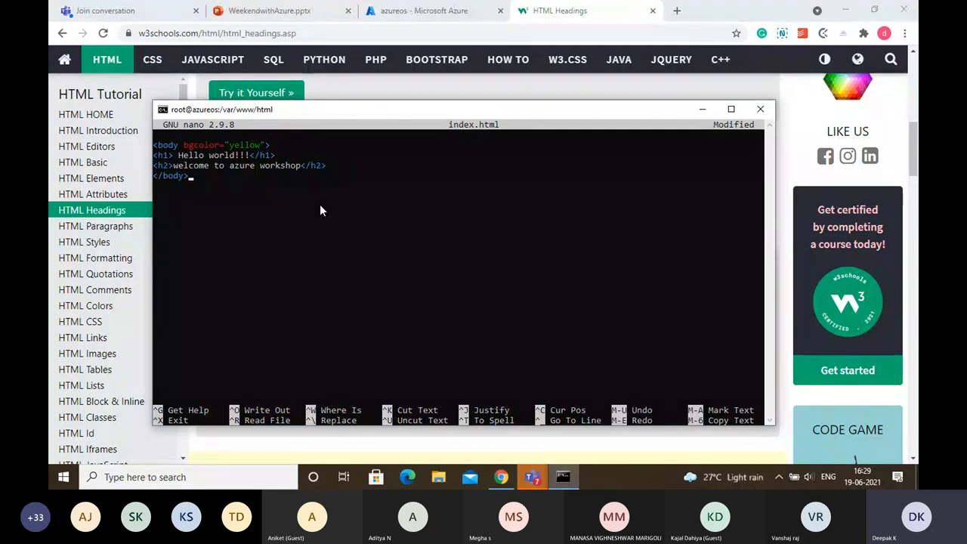
pyautogui.hotkey('ctrl', 'o')
pyautogui.press('Return')
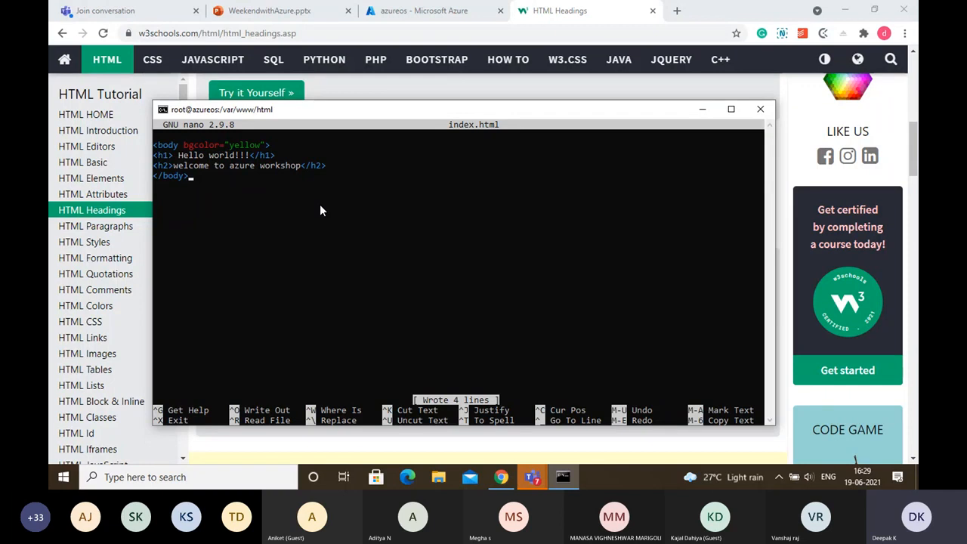
pyautogui.hotkey('ctrl', 'x')
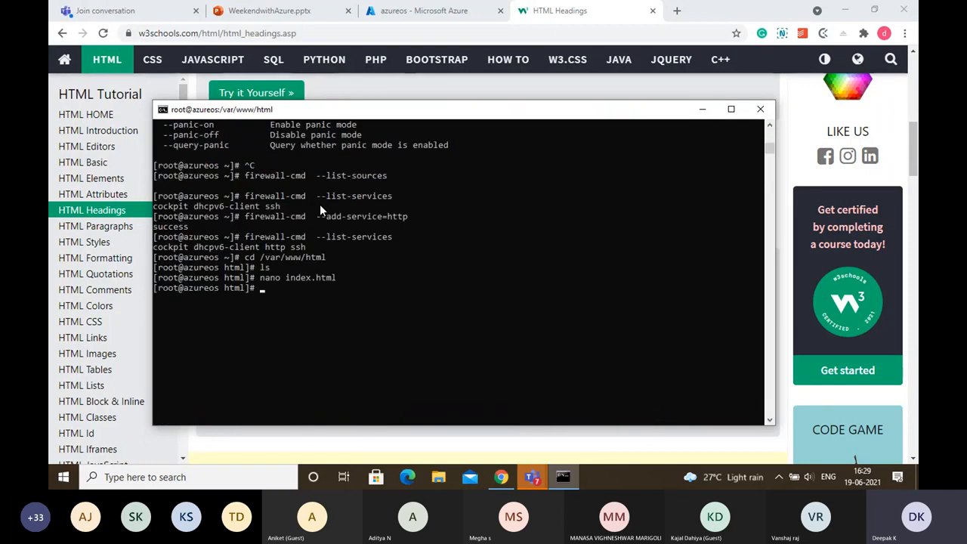
# Step: Print the contents of index.html in the terminal with cat
pyautogui.write('cat ')
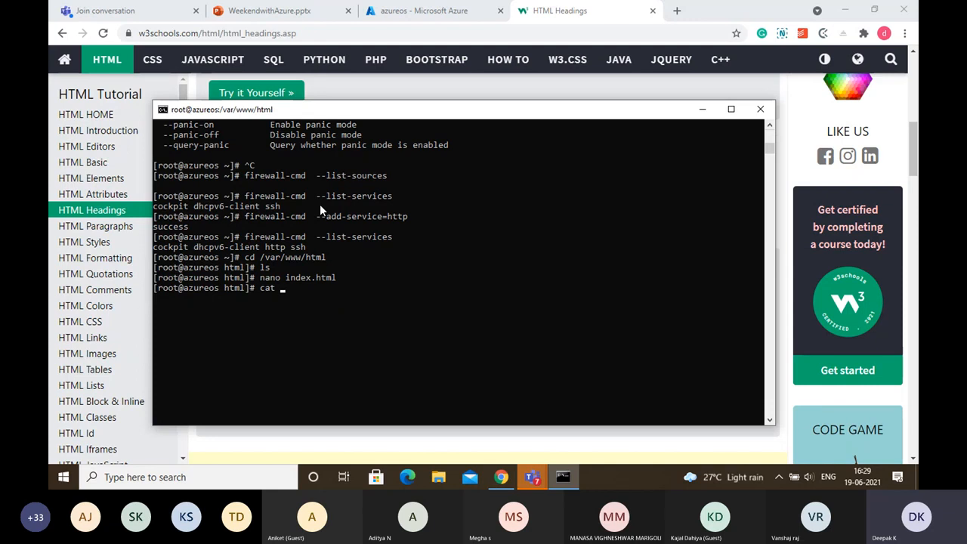
pyautogui.write('ine')
pyautogui.press('BackSpace')
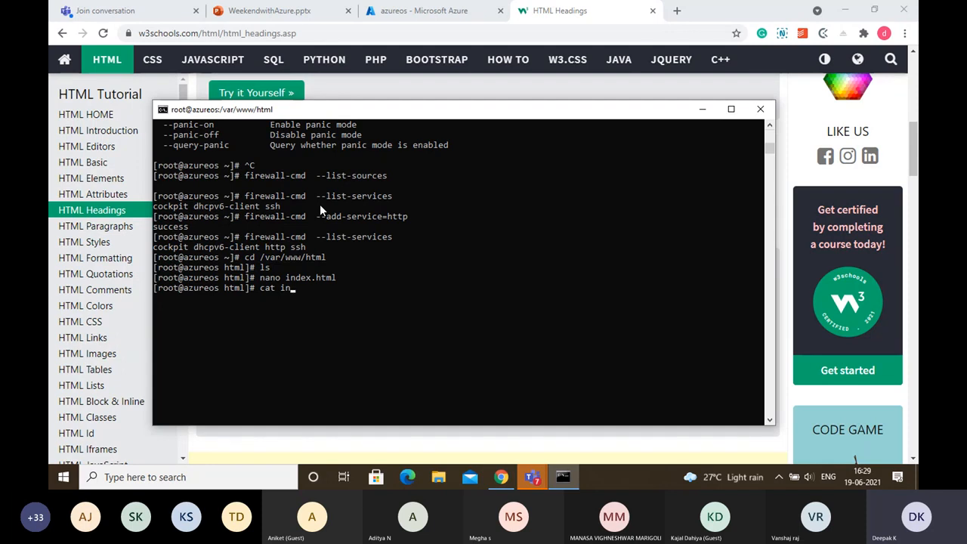
pyautogui.write('dex')
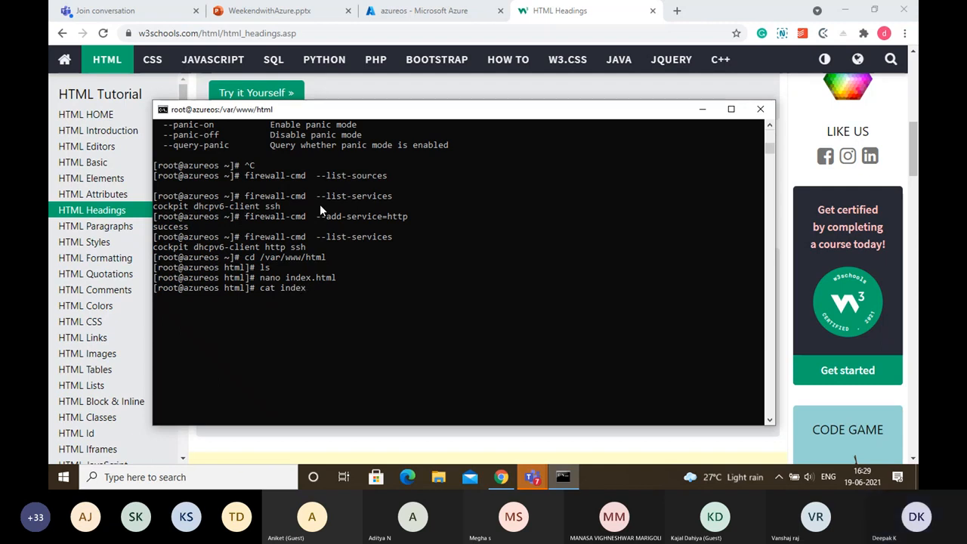
pyautogui.write('.')
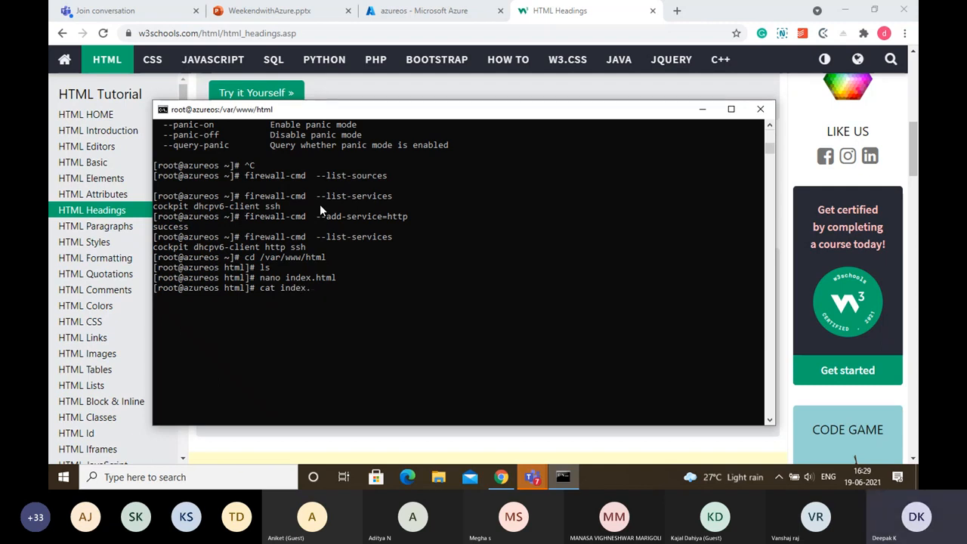
pyautogui.press('Tab')
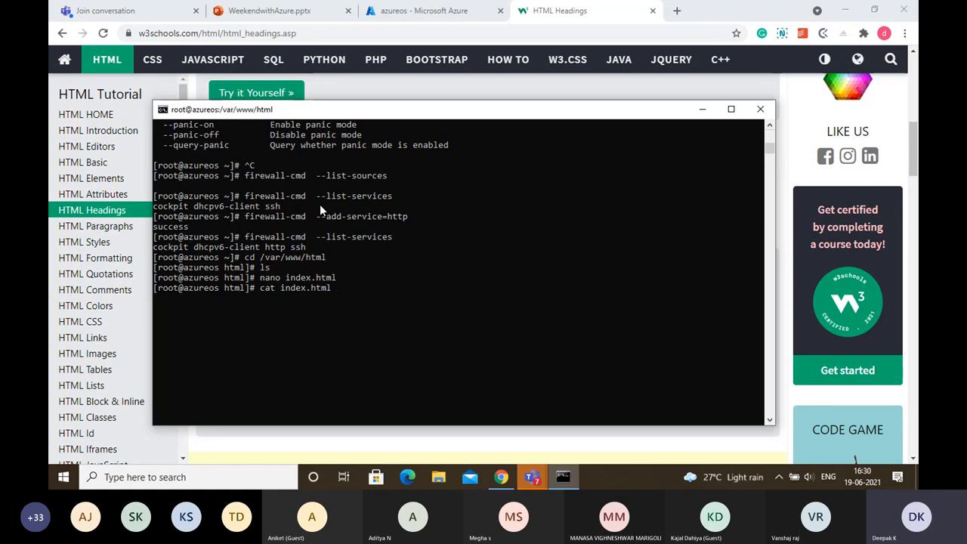
pyautogui.press('Return')
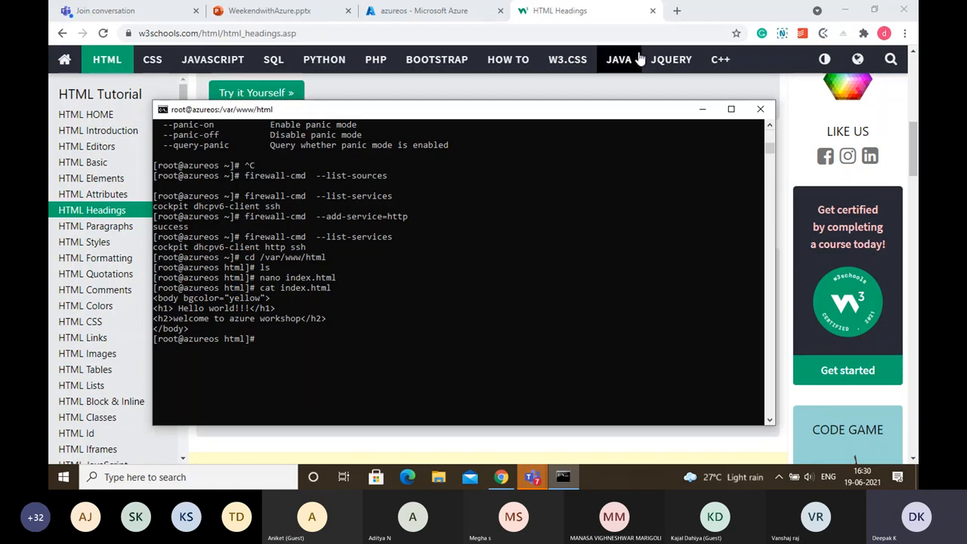
# Step: Switch to Chrome, copy the public IP address of the azureos virtual machine and open it in a new tab
pyautogui.click(424, 6)
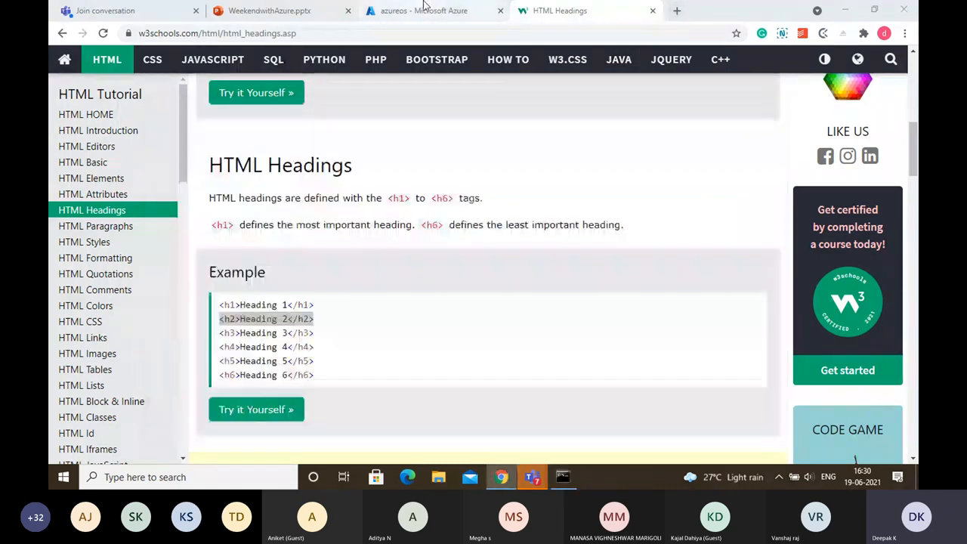
pyautogui.click(709, 201)
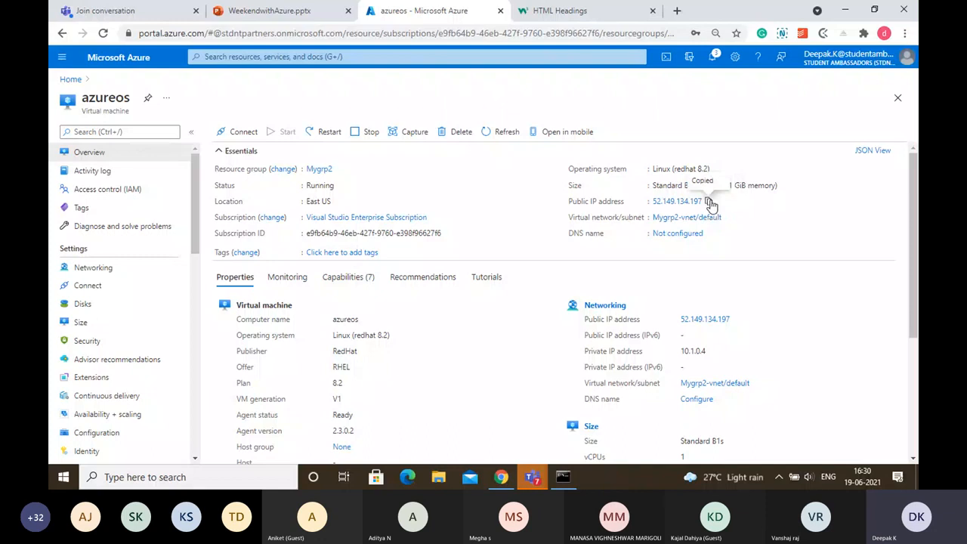
pyautogui.click(676, 10)
pyautogui.hotkey('ctrl', 'v')
pyautogui.press('Return')
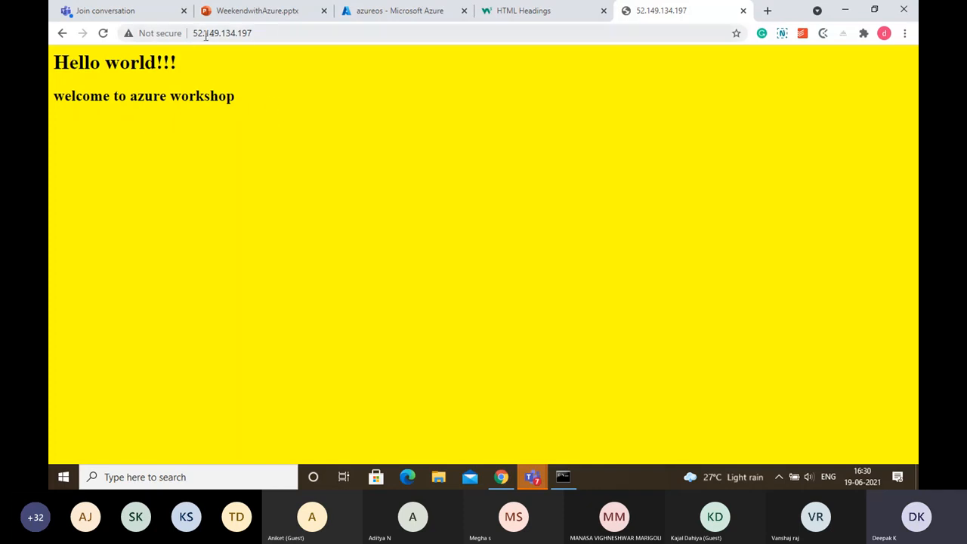
# Step: Open the DNS name configuration of the azureos virtual machine and set its IP address assignment to Static
pyautogui.click(402, 7)
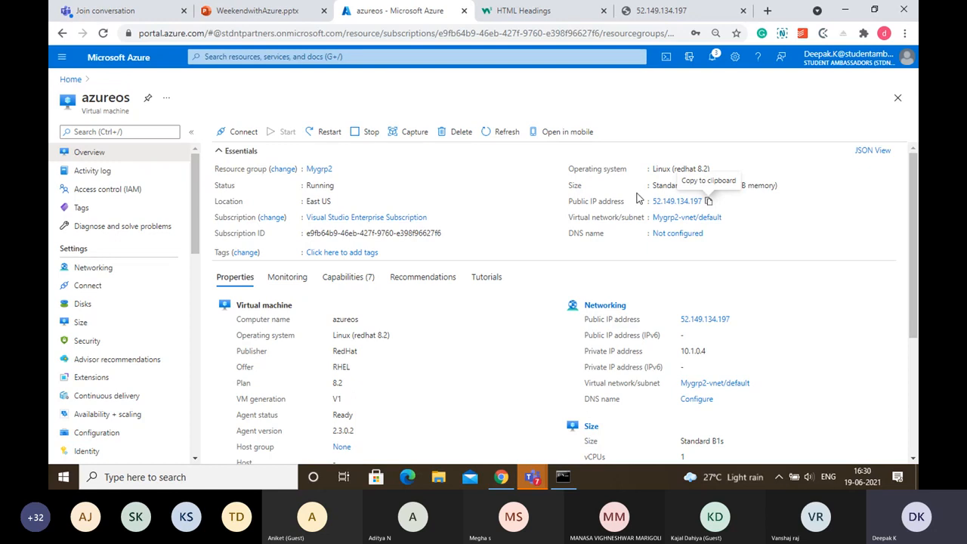
pyautogui.click(676, 235)
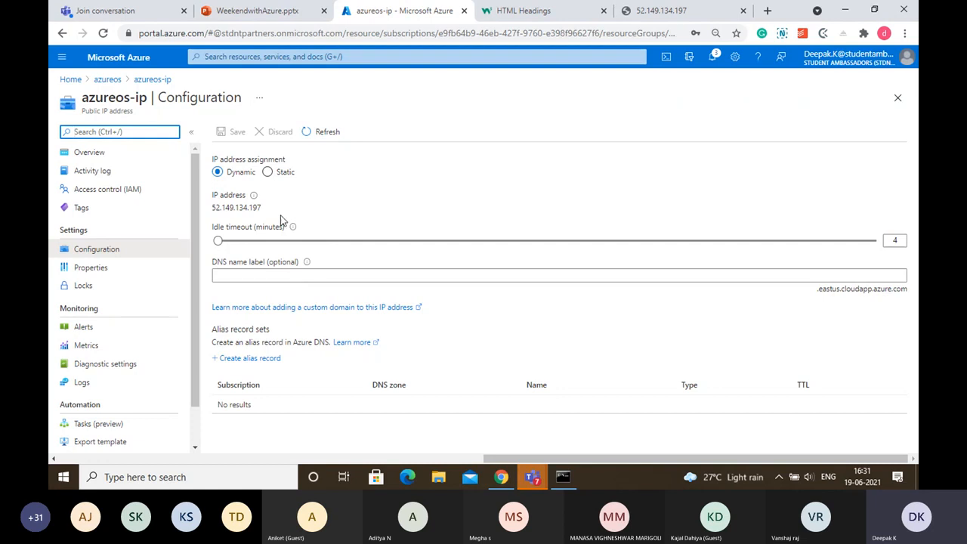
pyautogui.click(267, 172)
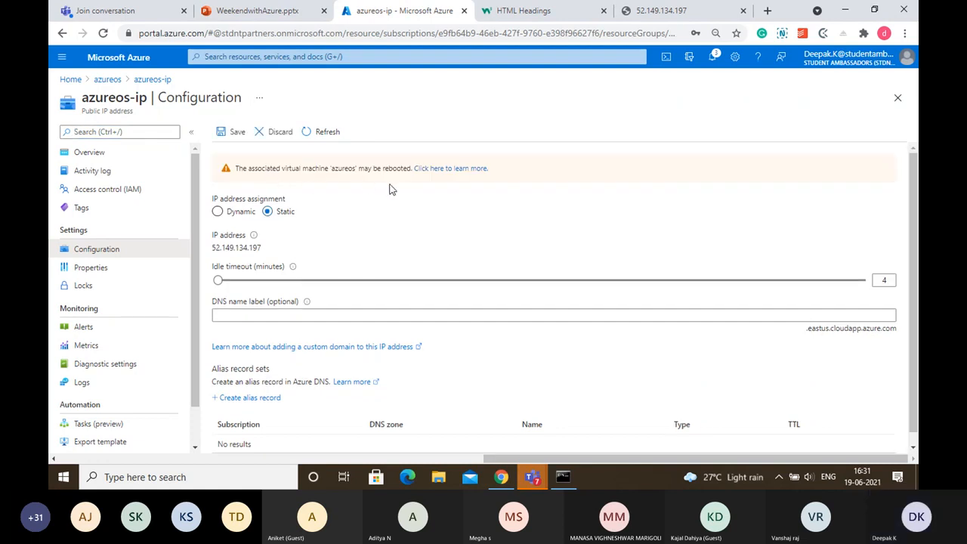
# Step: Set the DNS name label to azureos and save the public IP address configuration
pyautogui.scroll(-1, 272, 250)
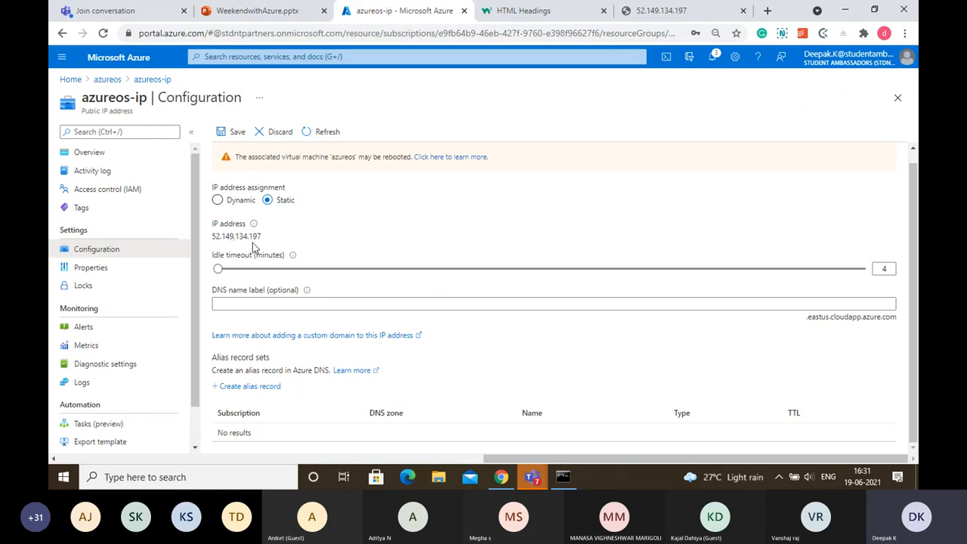
pyautogui.click(240, 302)
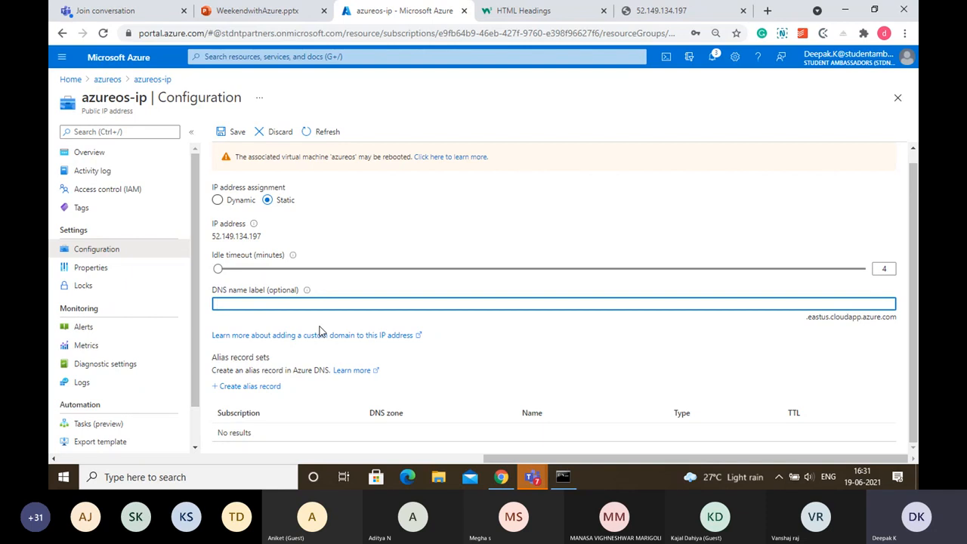
pyautogui.write('azureos')
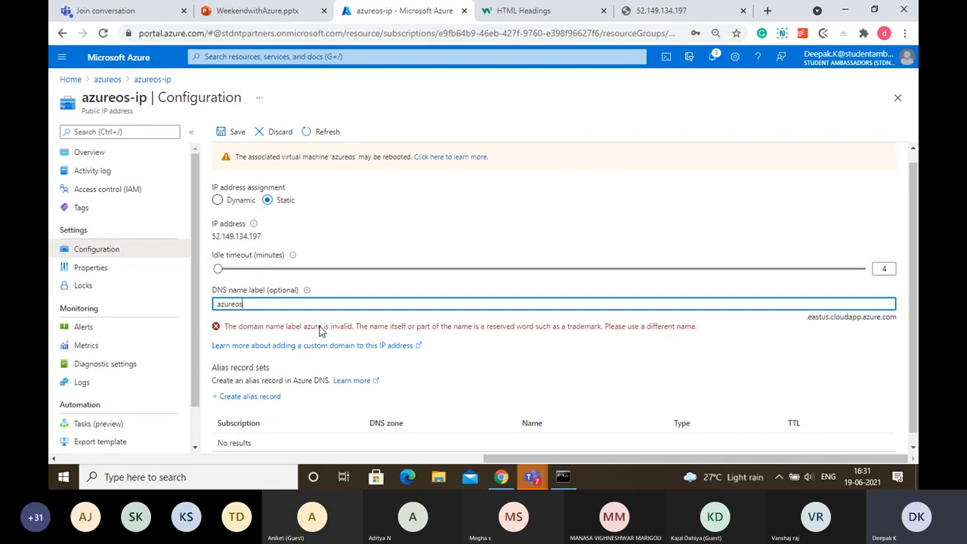
pyautogui.click(565, 359)
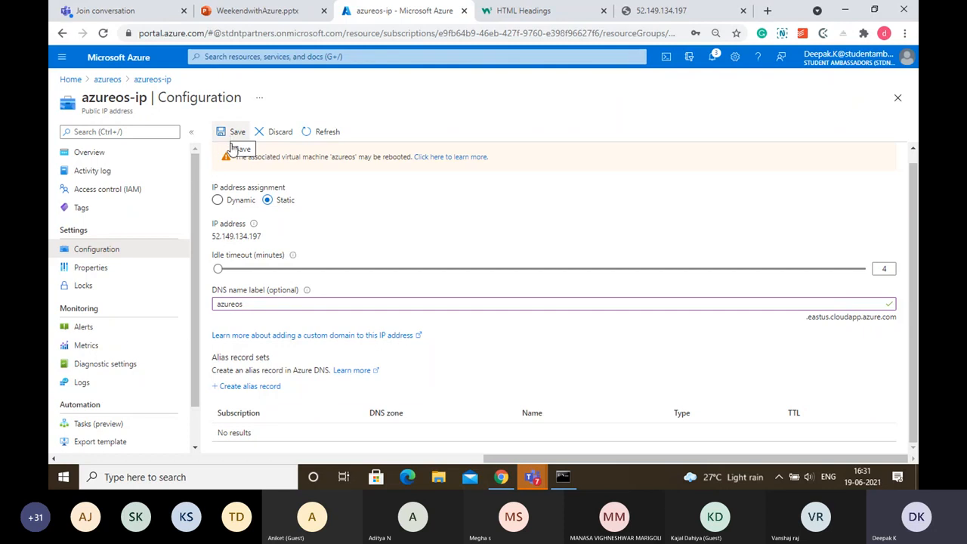
pyautogui.moveTo(294, 257)
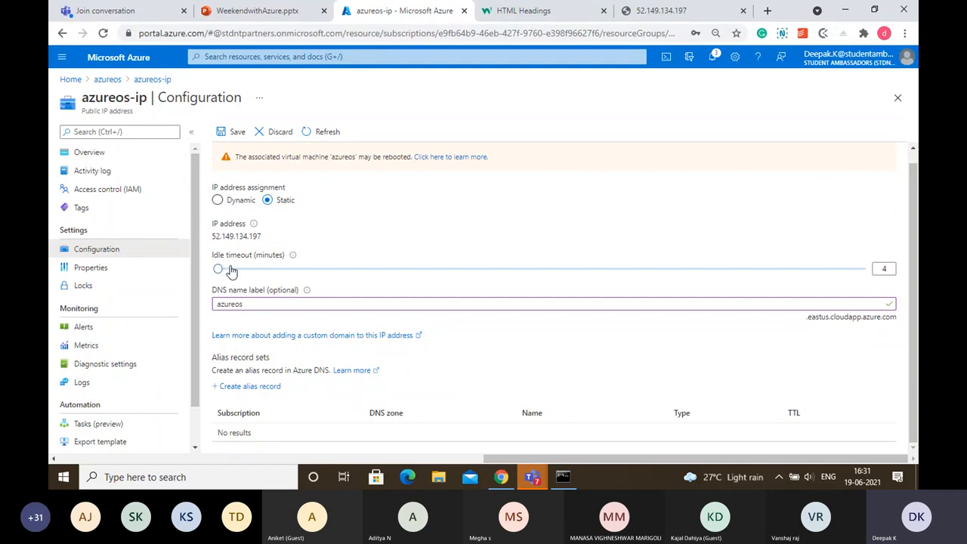
pyautogui.moveTo(217, 269)
pyautogui.click(231, 132)
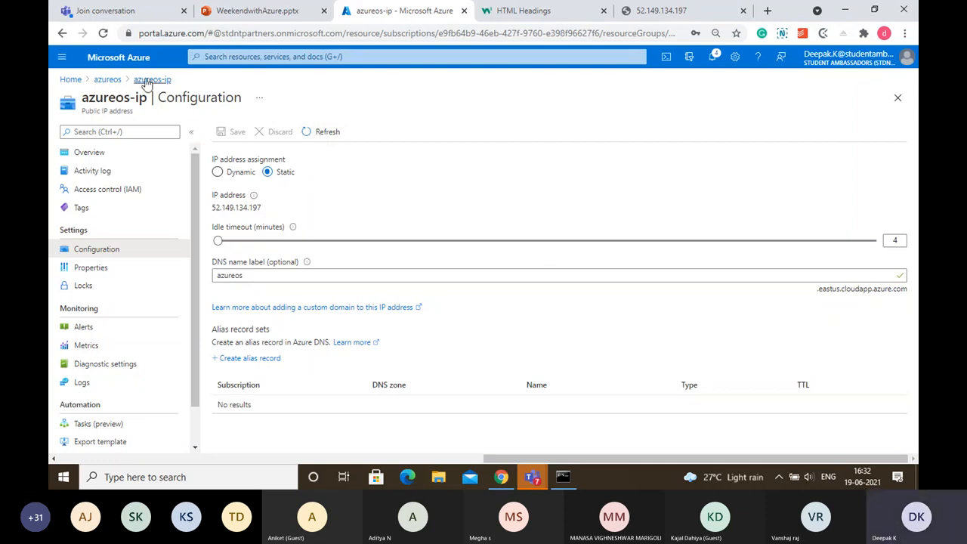
# Step: Return to the azureos overview, refresh it, and open the virtual machine's DNS name azureos.eastus.cloudapp.azure.com in a new tab
pyautogui.click(107, 80)
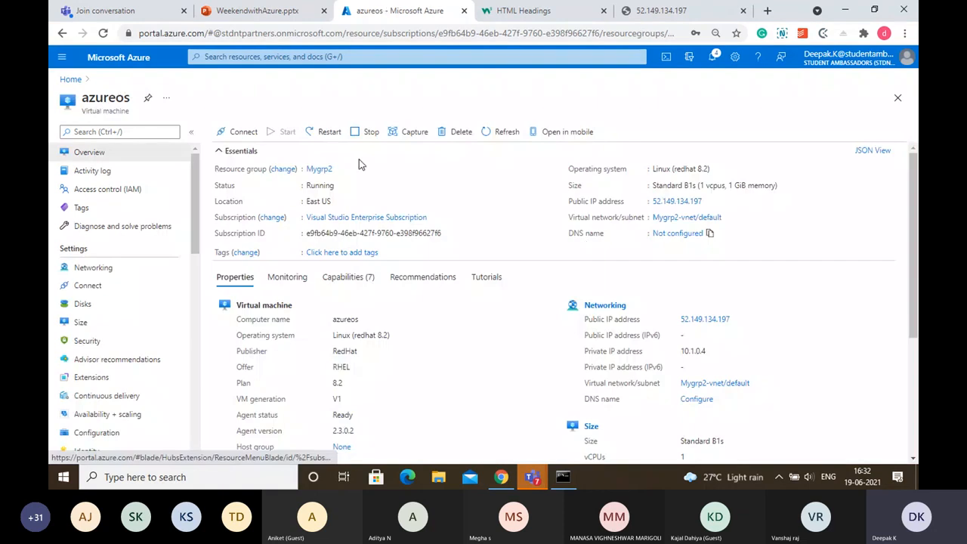
pyautogui.click(503, 131)
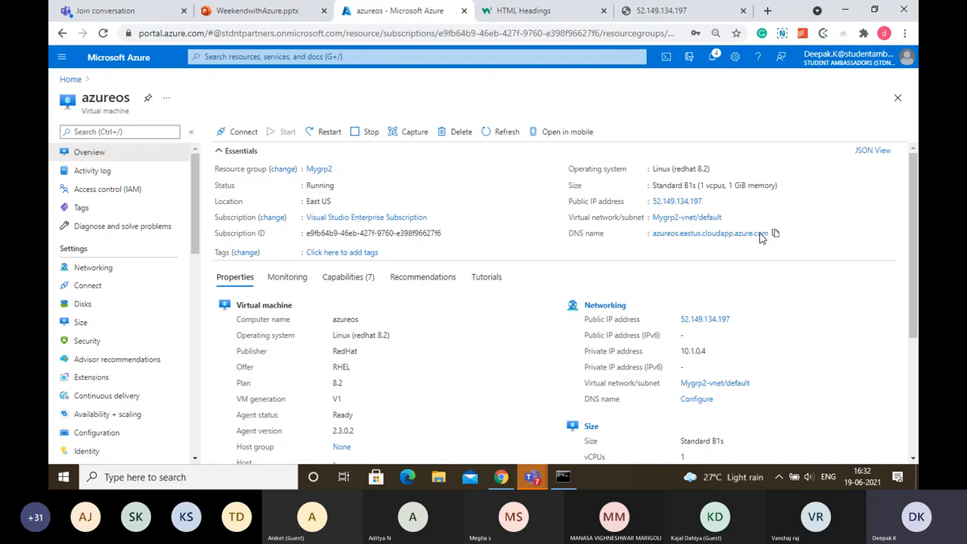
pyautogui.hotkey('ctrl', 't')
pyautogui.hotkey('ctrl', 'v')
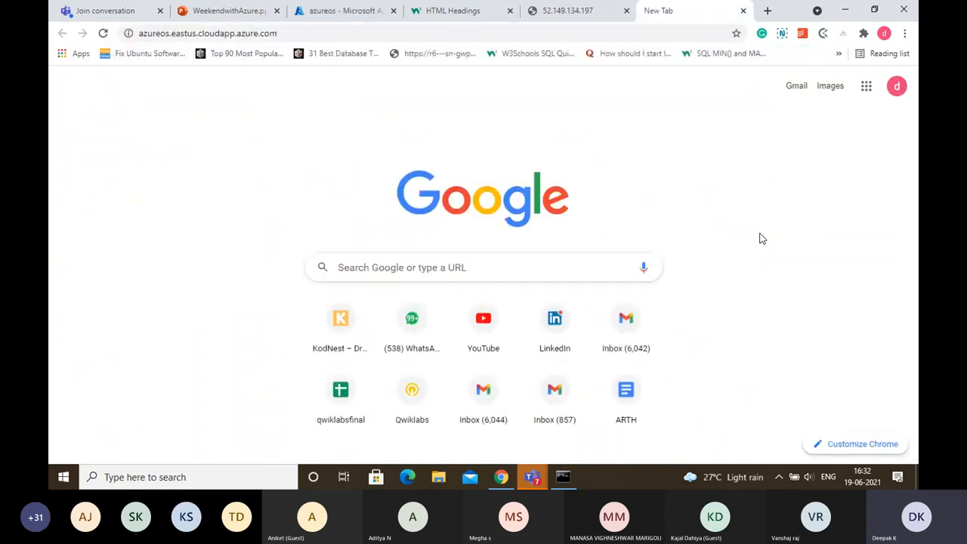
# Step: Reload the page served at the public IP address and compare it with the page at the DNS name
pyautogui.hotkey('ctrl', 'shift', 'Tab')
pyautogui.hotkey('ctrl', 'r')
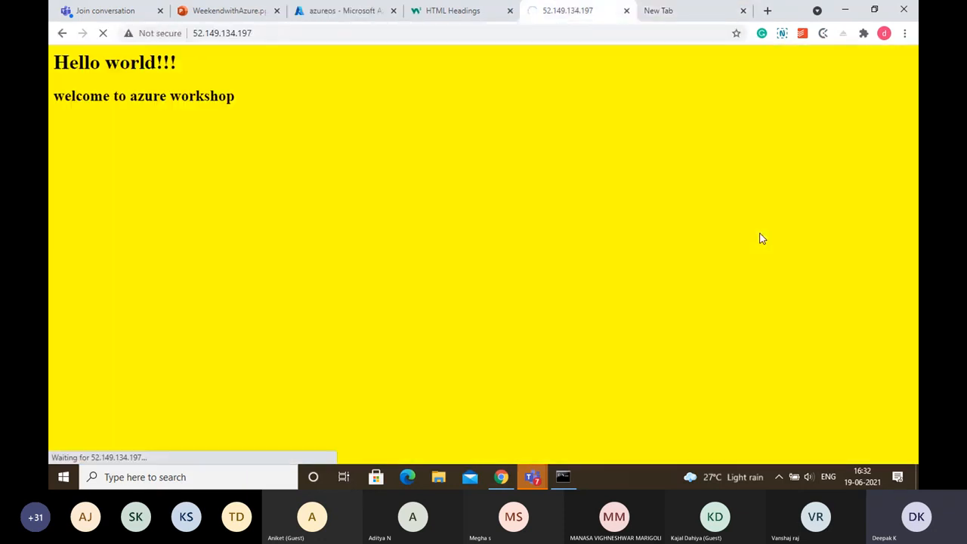
pyautogui.hotkey('ctrl', 'Tab')
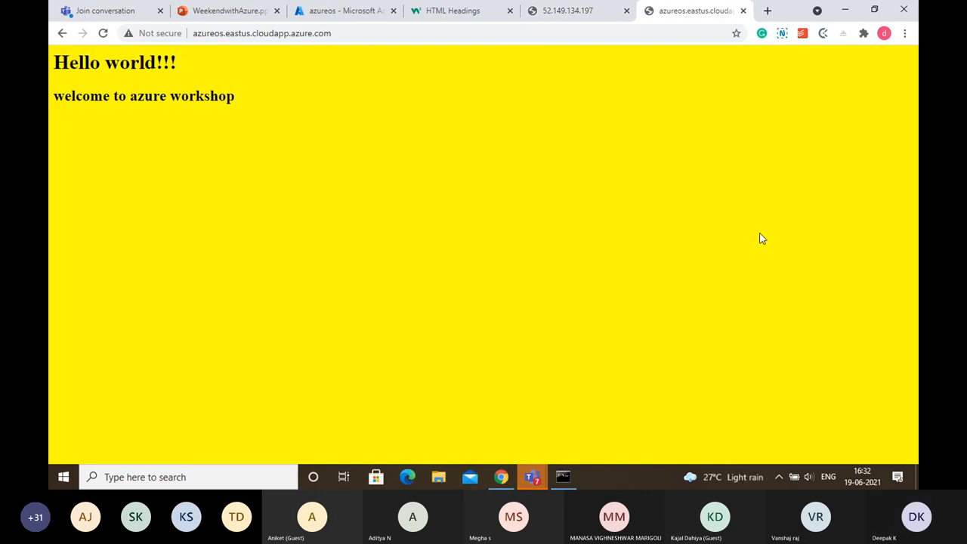
pyautogui.hotkey('ctrl', 'shift', 'Tab')
pyautogui.hotkey('ctrl', 'Tab')
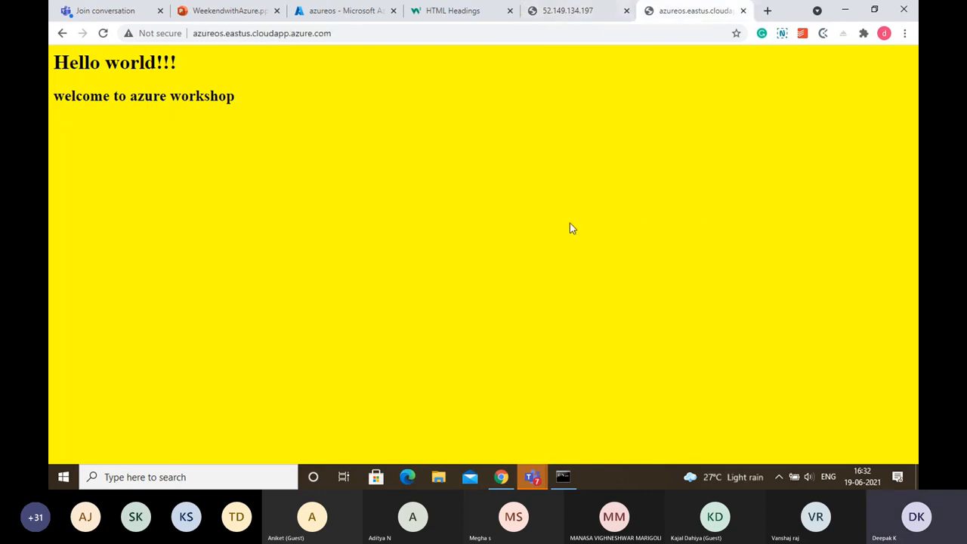
pyautogui.press('alt')
pyautogui.hotkey('ctrl', 'shift', 'Tab')
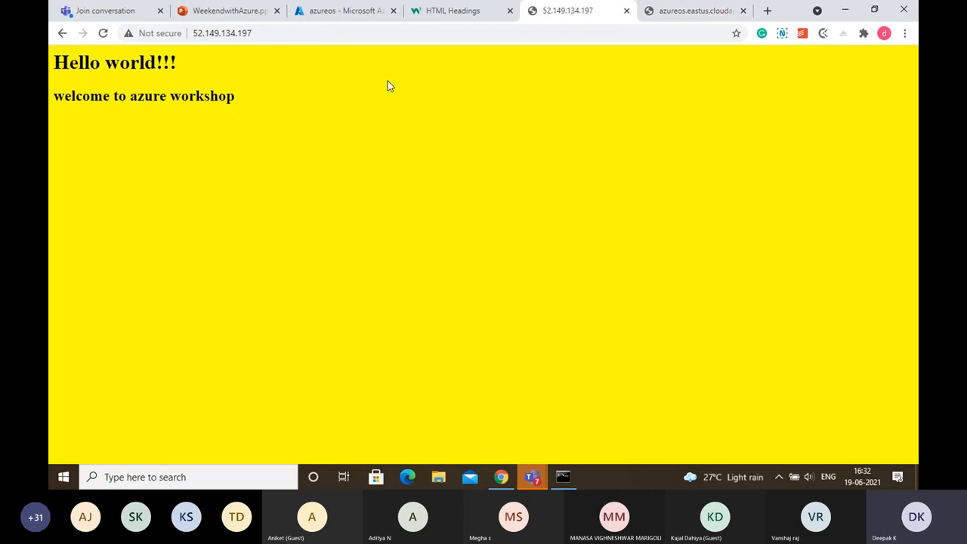
pyautogui.hotkey('ctrl', 'Tab')
pyautogui.click(270, 31)
pyautogui.hotkey('ctrl', 'c')
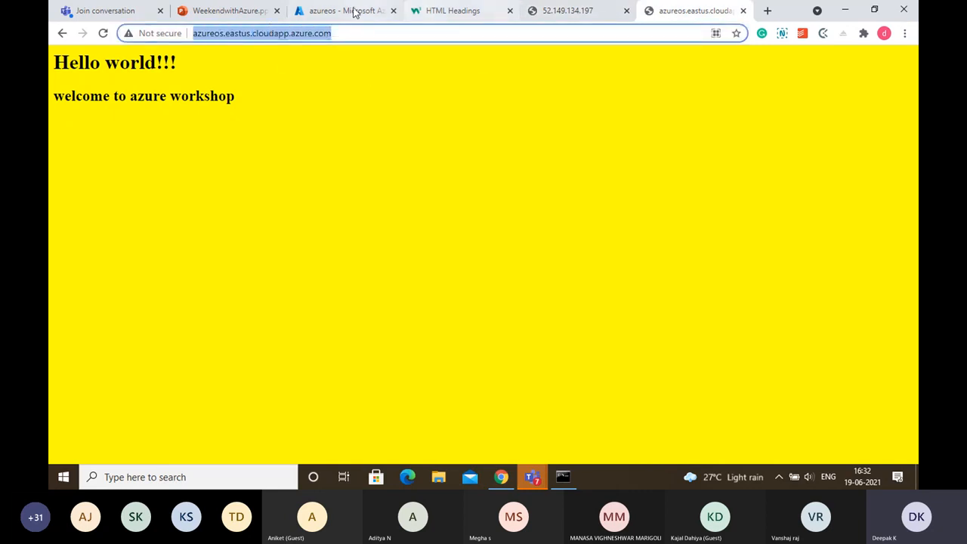
pyautogui.moveTo(538, 483)
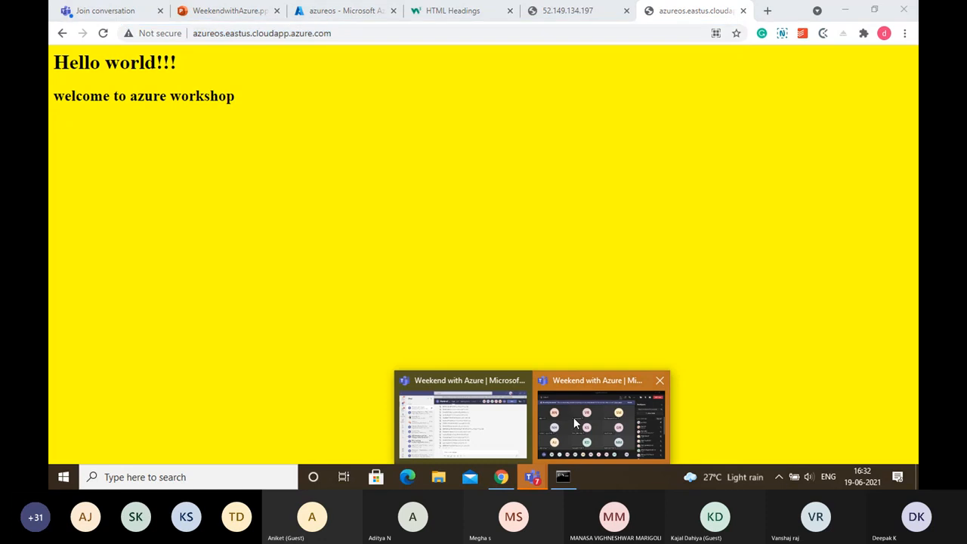
pyautogui.click(601, 412)
pyautogui.click(645, 46)
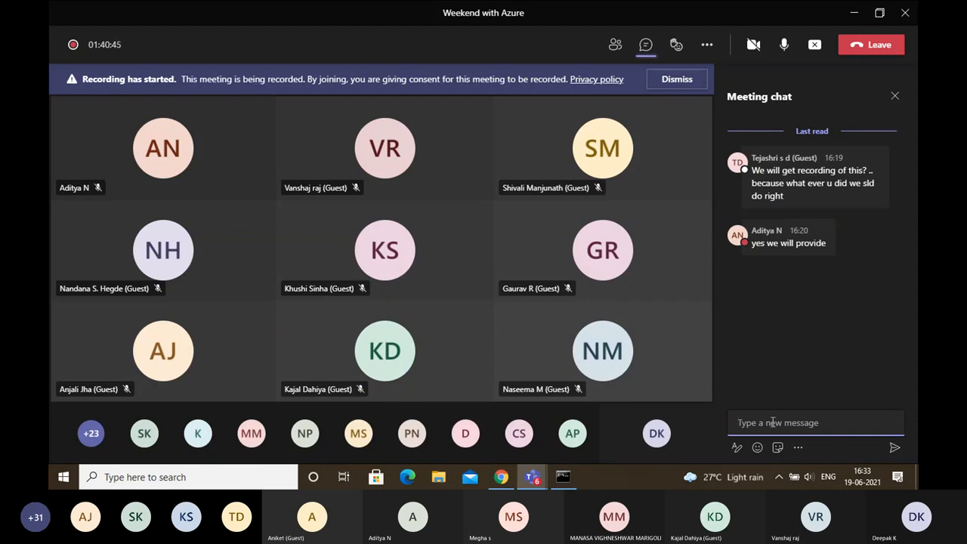
pyautogui.hotkey('ctrl', 'v')
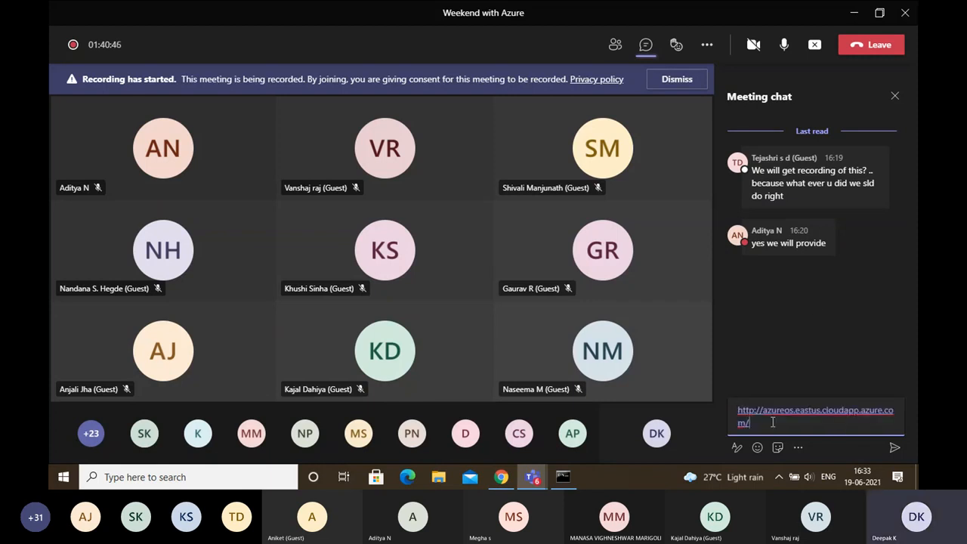
pyautogui.press('Return')
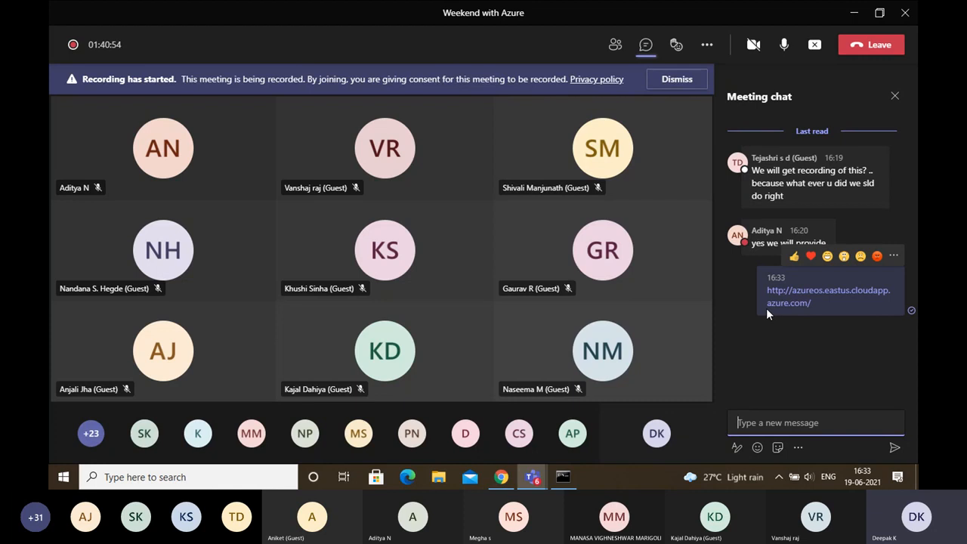
# Step: Open azureos.eastus.cloudapp.azure.com in a new Incognito window of the browser
pyautogui.hotkey('alt', 'Tab')
pyautogui.hotkey('ctrl', 'shift', 'n')
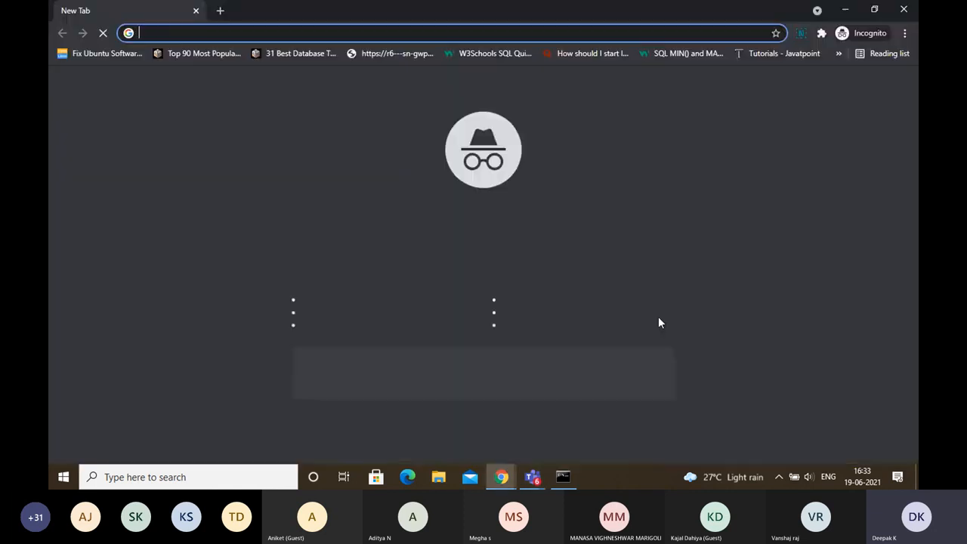
pyautogui.hotkey('ctrl', 'v')
pyautogui.press('Return')
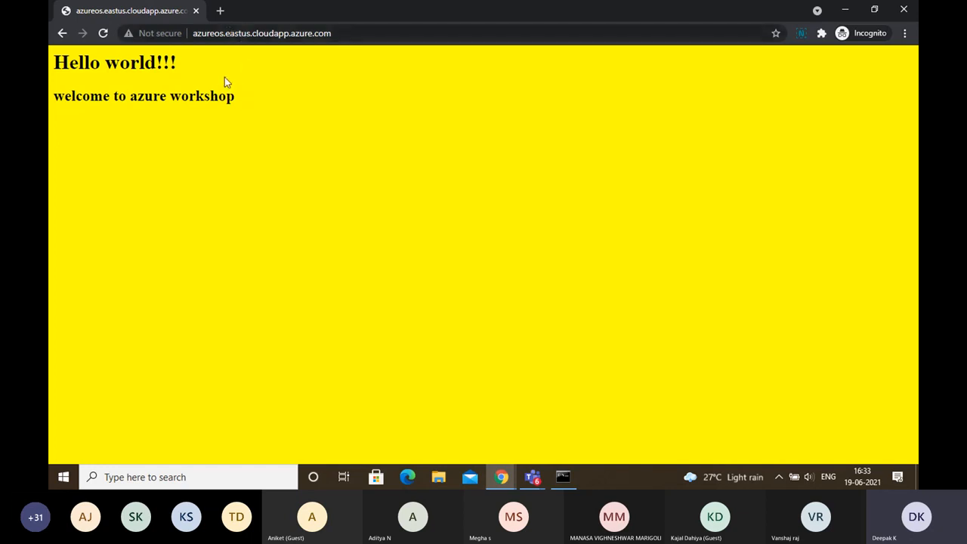
# Step: Compare the page served at 52.149.134.197 with the index.html source in the azureos terminal
pyautogui.hotkey('alt', 'Tab')
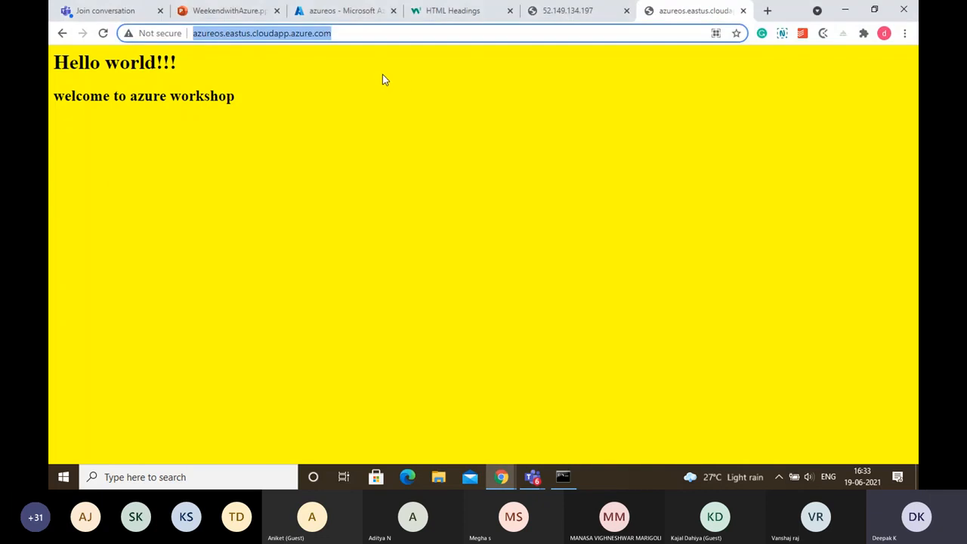
pyautogui.click(562, 10)
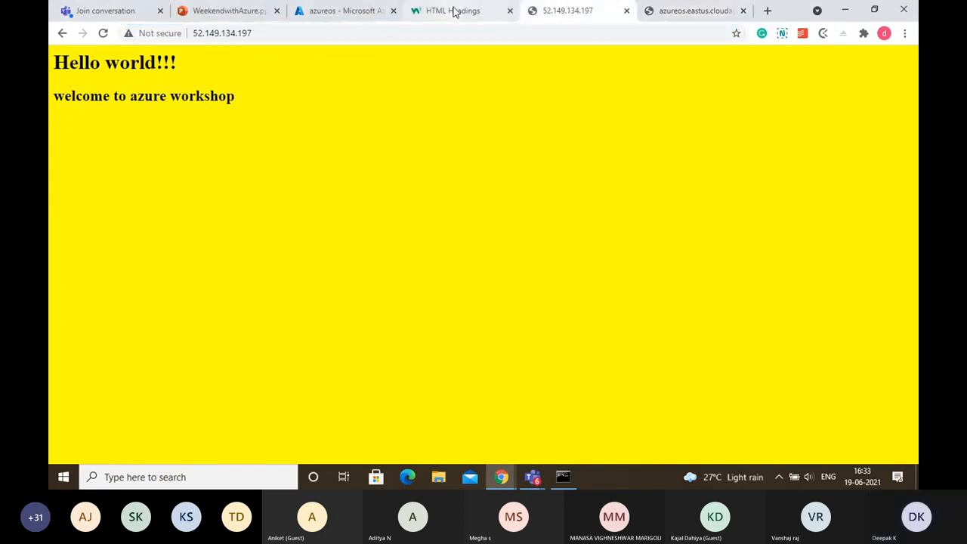
pyautogui.hotkey('alt', 'Tab')
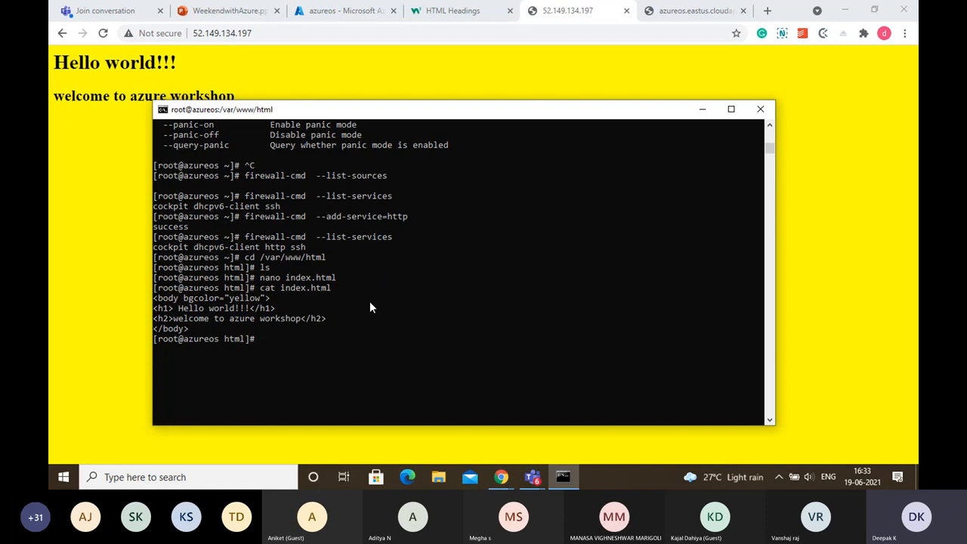
pyautogui.click(102, 128)
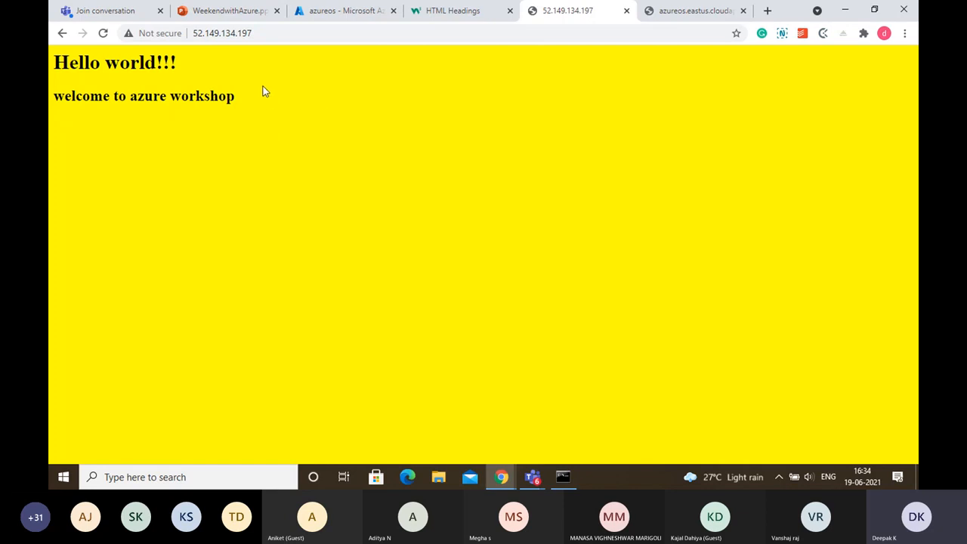
# Step: In the azureos terminal, recall the HTTP firewall rule command and run firewall-cmd --add-service=http --permanent
pyautogui.hotkey('alt', 'Tab')
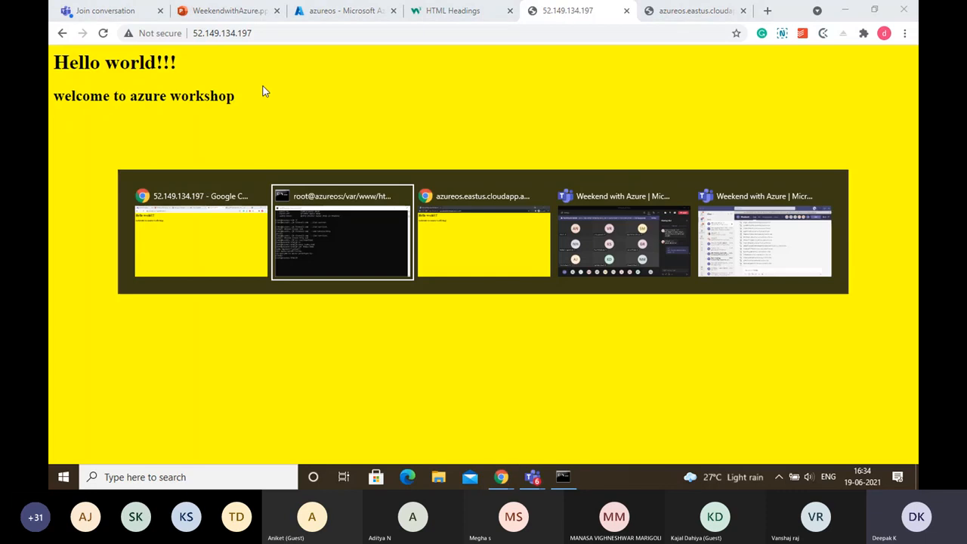
pyautogui.scroll(3, 333, 225)
pyautogui.scroll(-3, 333, 231)
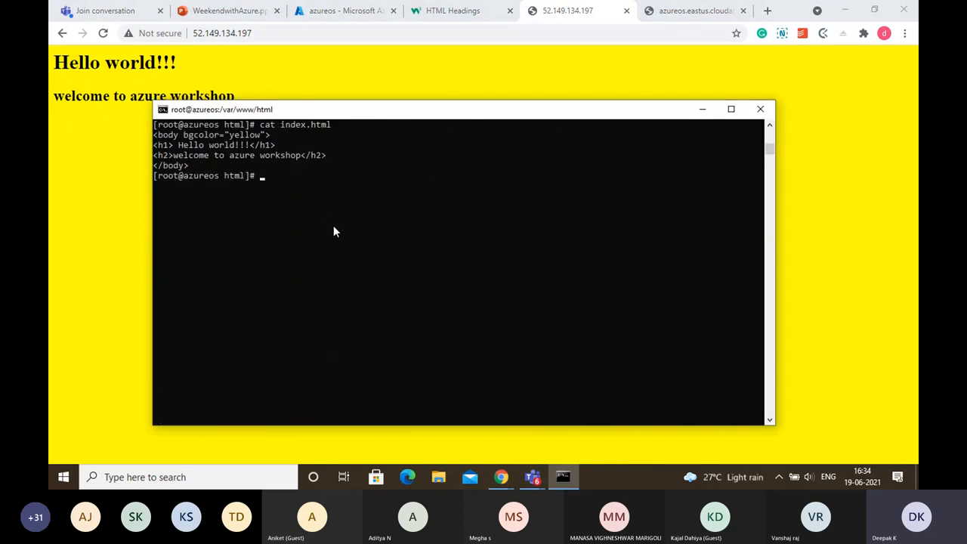
pyautogui.press('Up')
pyautogui.press('Up')
pyautogui.press('Up')
pyautogui.press('Up')
pyautogui.press('Up')
pyautogui.press('Up')
pyautogui.press('Up')
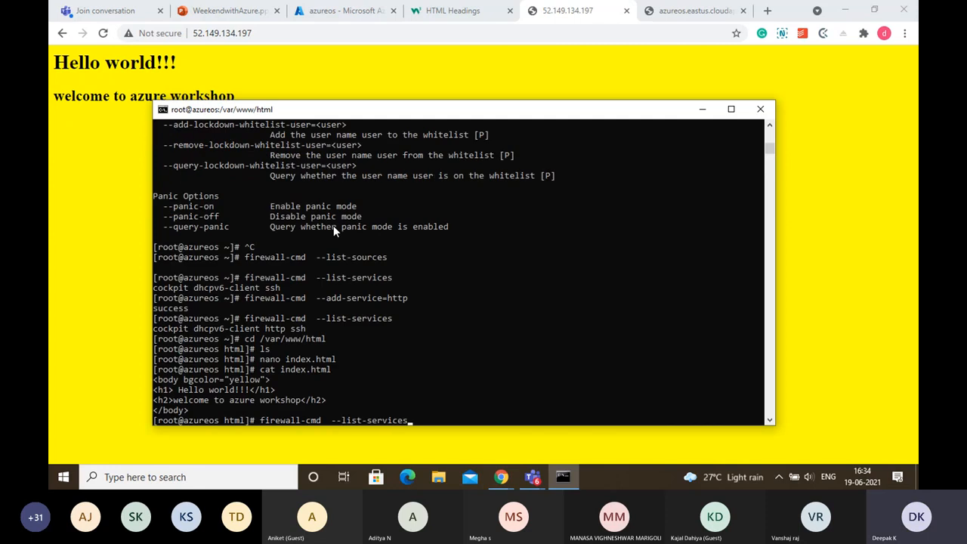
pyautogui.press('Down')
pyautogui.scroll(-7, 383, 234)
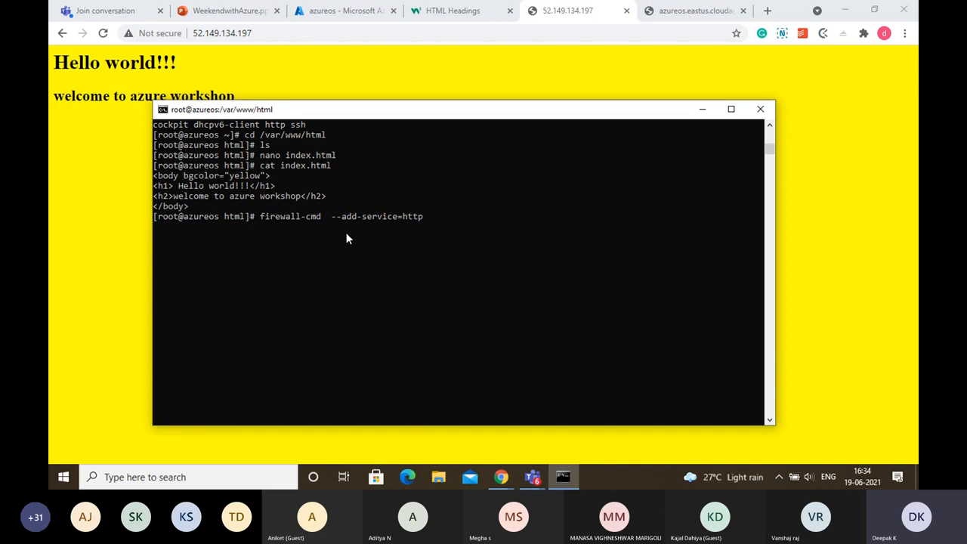
pyautogui.write('--p')
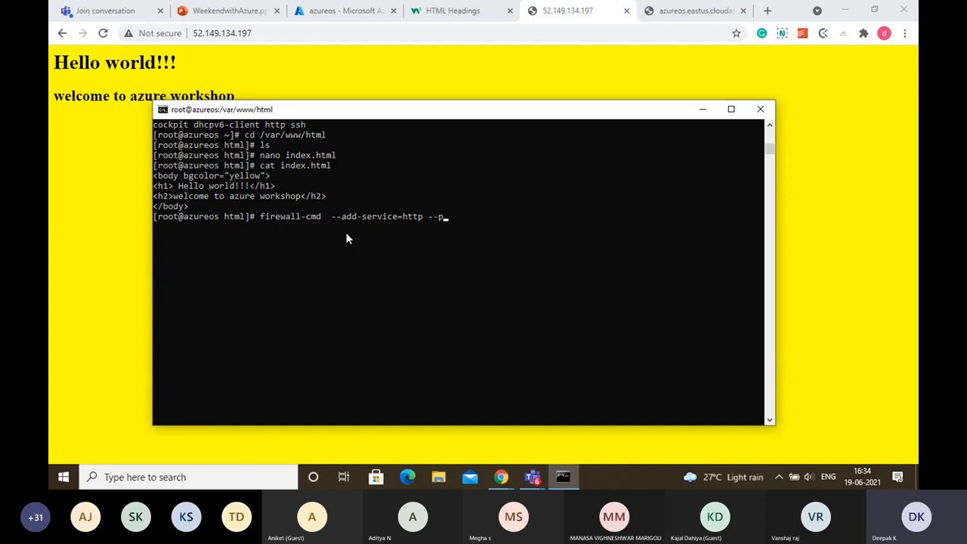
pyautogui.write('ermanent')
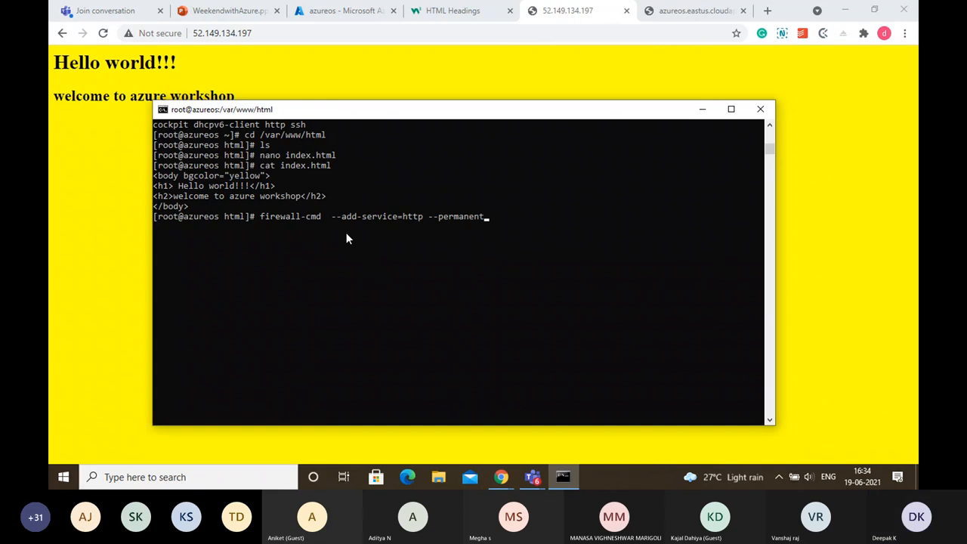
pyautogui.press('Return')
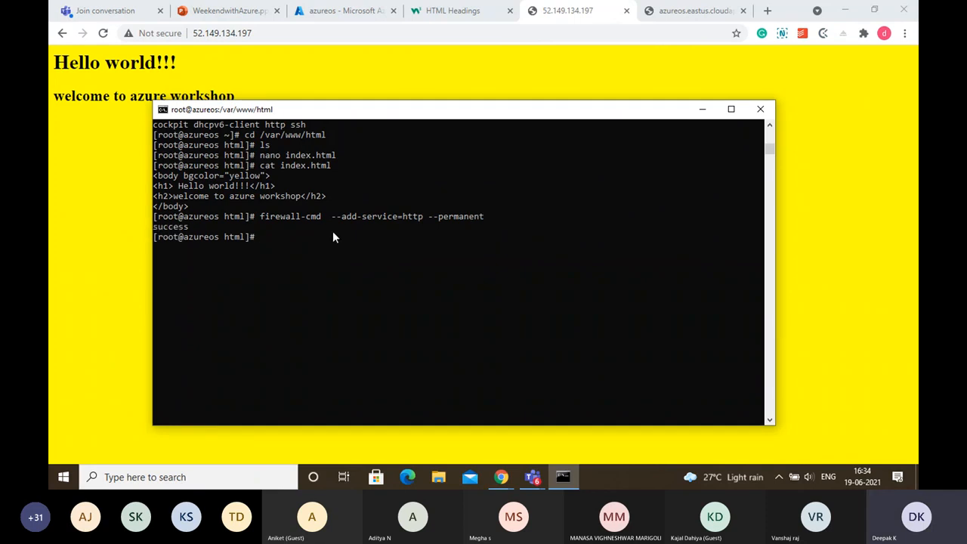
# Step: Stop the azureos virtual machine in the Azure portal, choosing to reserve its public IP address
pyautogui.click(53, 129)
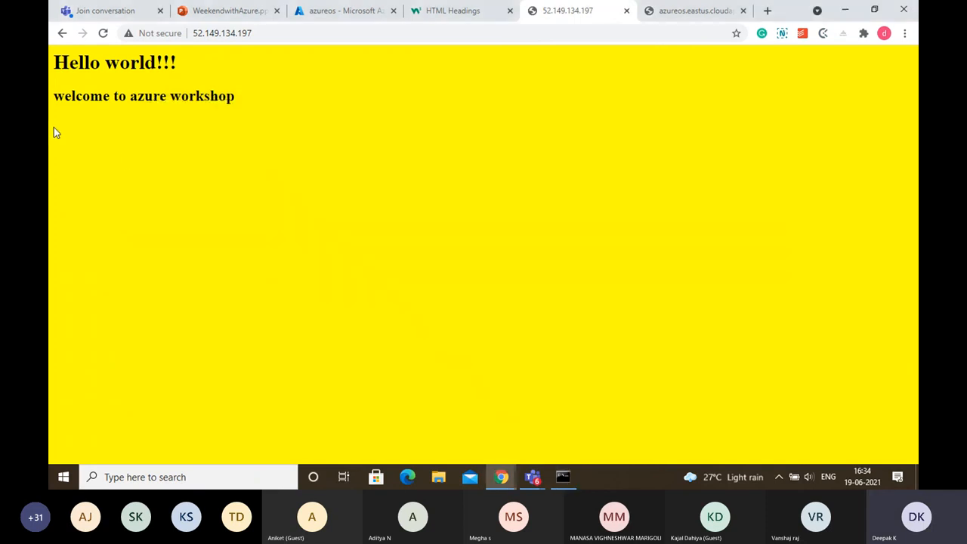
pyautogui.click(312, 13)
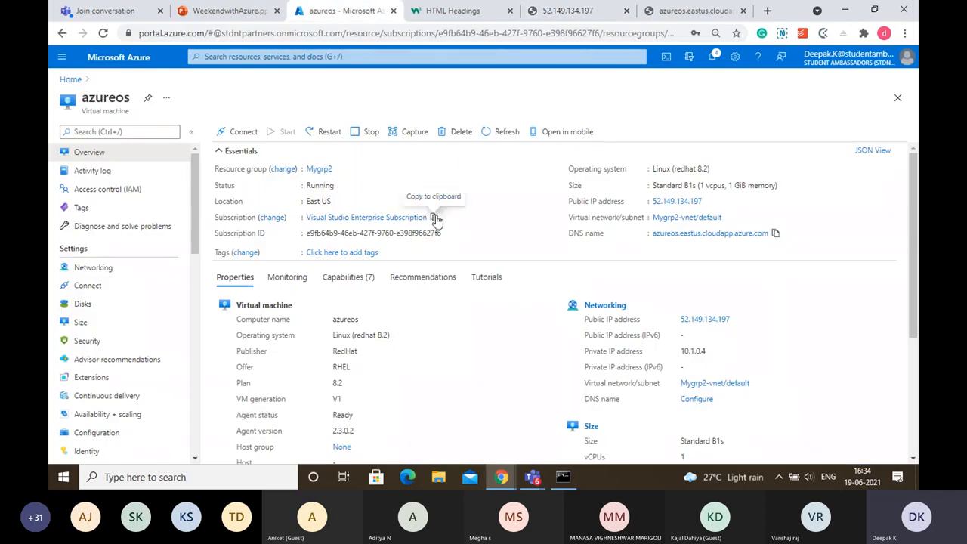
pyautogui.click(363, 132)
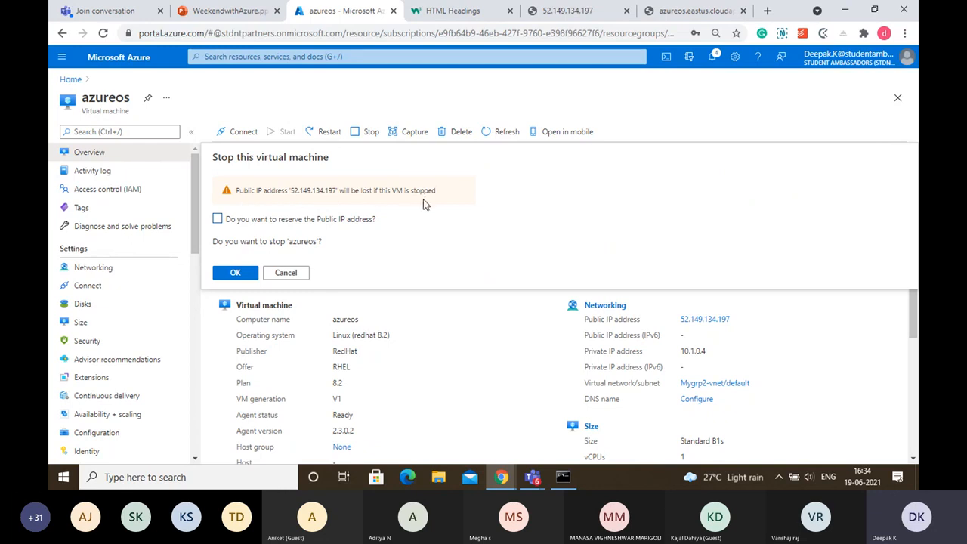
pyautogui.click(218, 219)
pyautogui.click(235, 273)
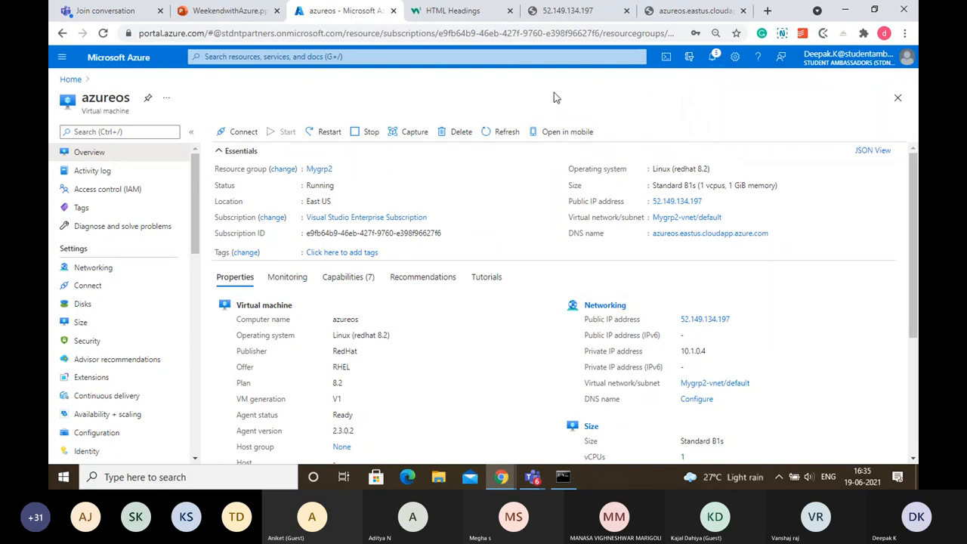
# Step: Show the page at the DNS name once more, and stop sharing the screen in the Microsoft Teams meeting
pyautogui.click(663, 18)
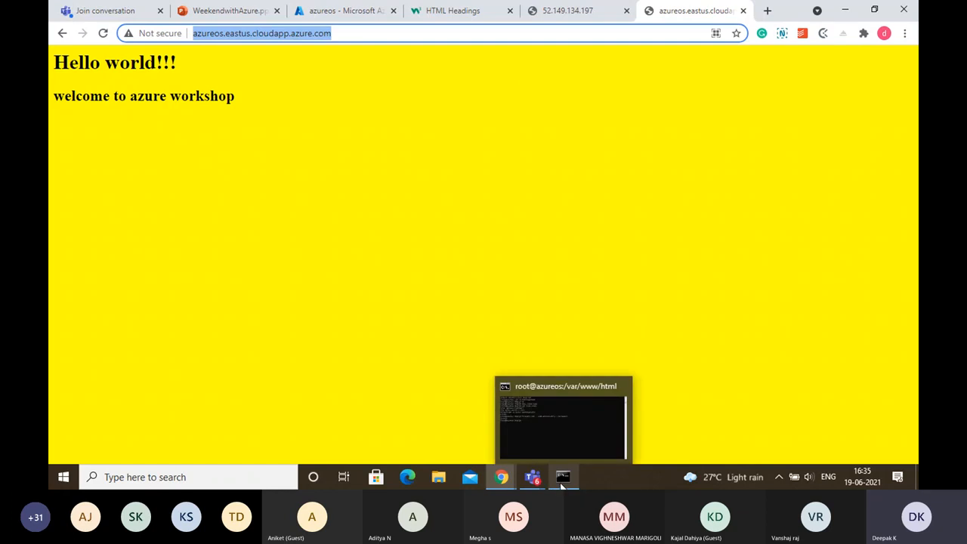
pyautogui.moveTo(533, 477)
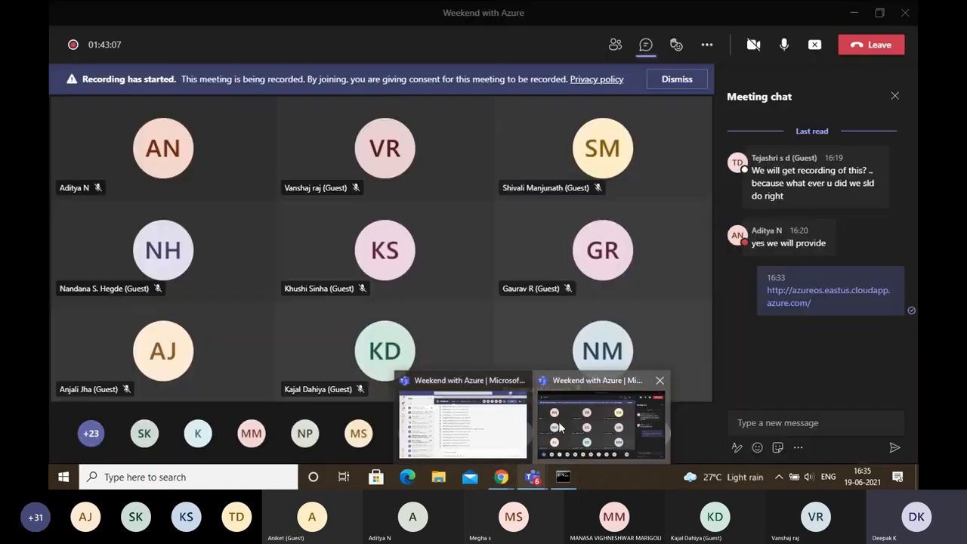
pyautogui.click(559, 427)
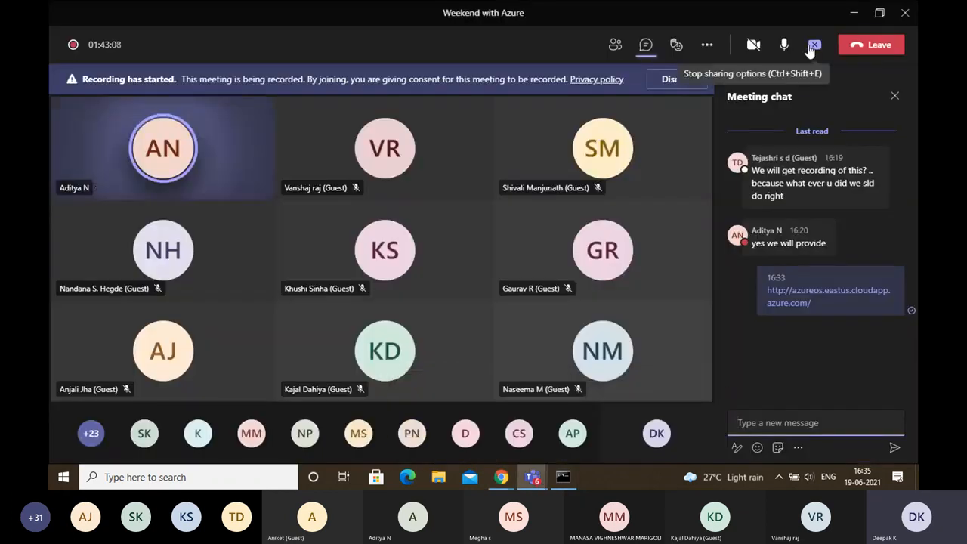
pyautogui.click(813, 47)
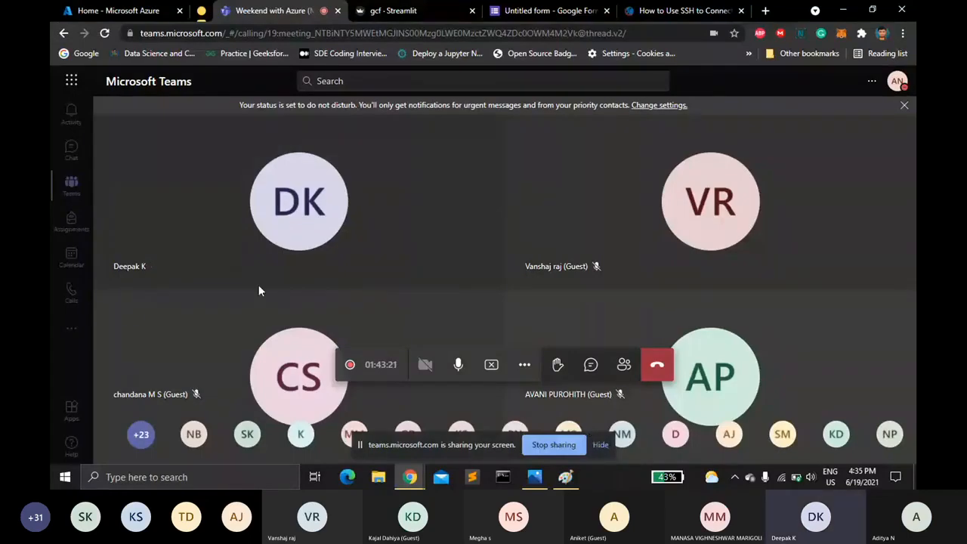
# Step: Hide the screen-sharing notice, view the Azure portal home page, and switch to SQL-vs-NoSQL.jpg in Photos
pyautogui.click(602, 445)
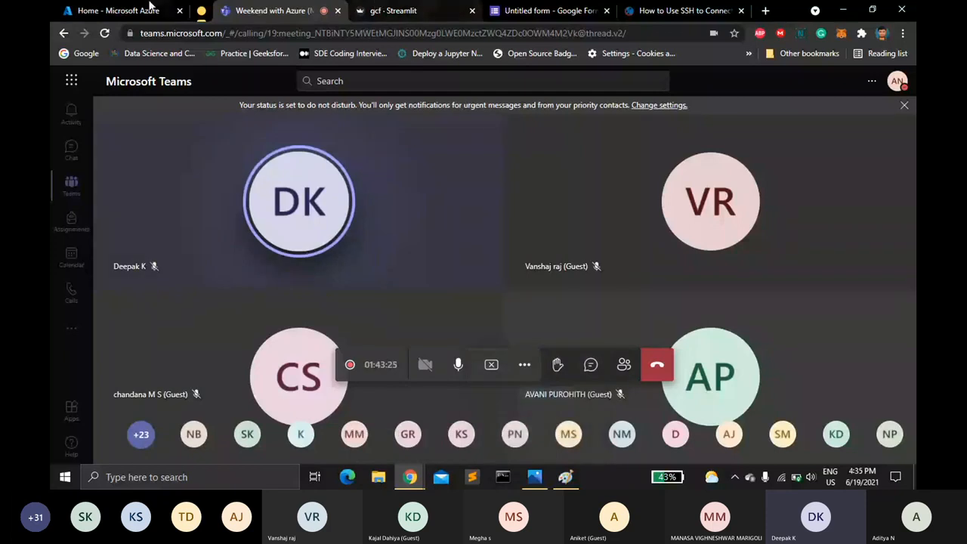
pyautogui.click(150, 7)
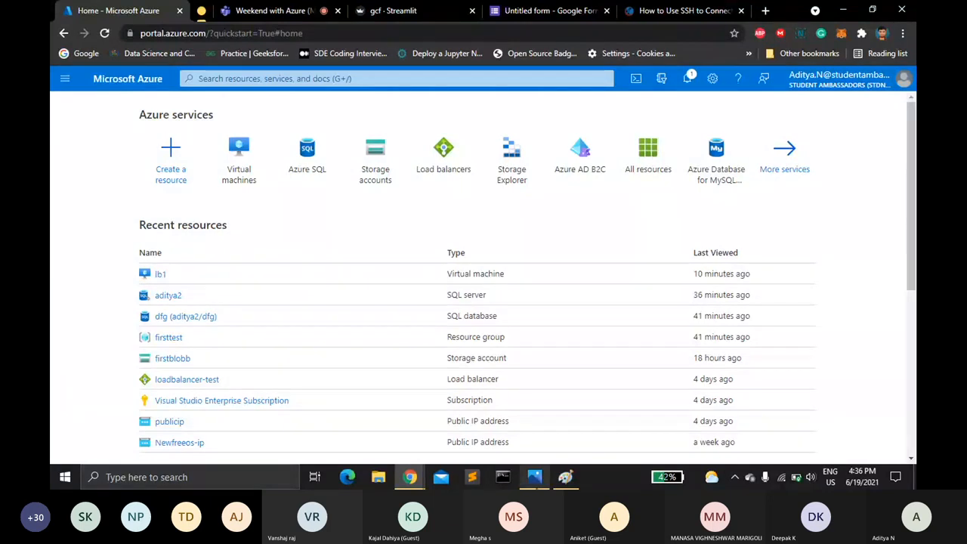
pyautogui.click(534, 477)
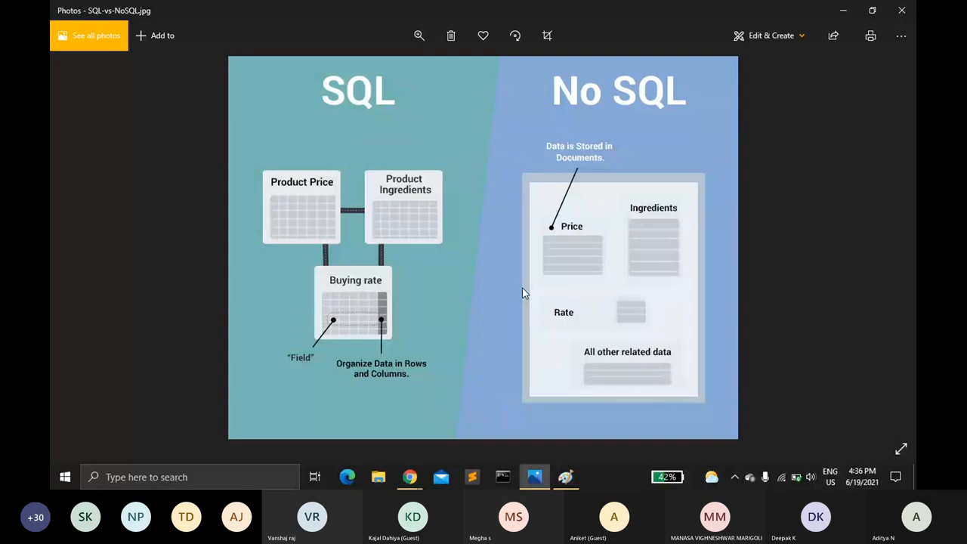
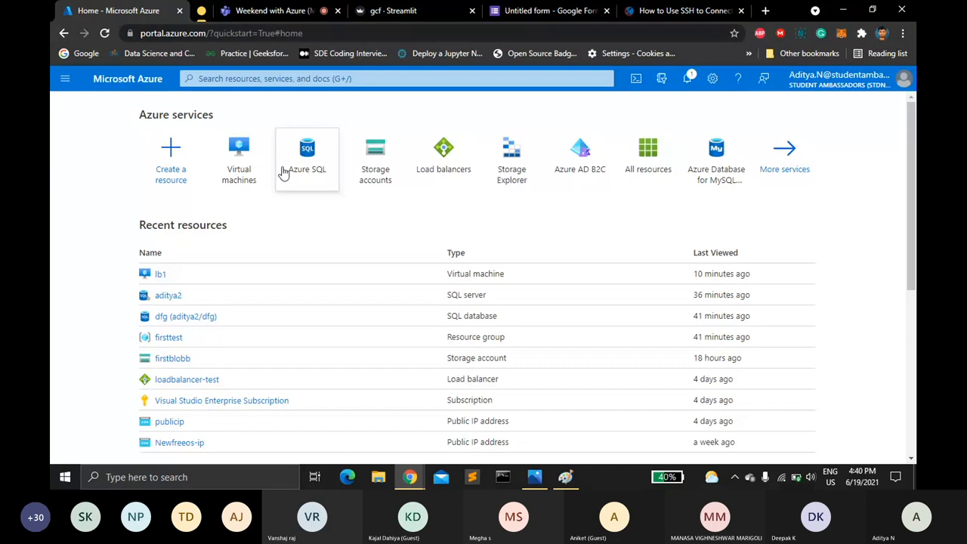
# Step: Switch to the gcf - Streamlit page, reload it, and show its Feedback section
pyautogui.moveTo(315, 181)
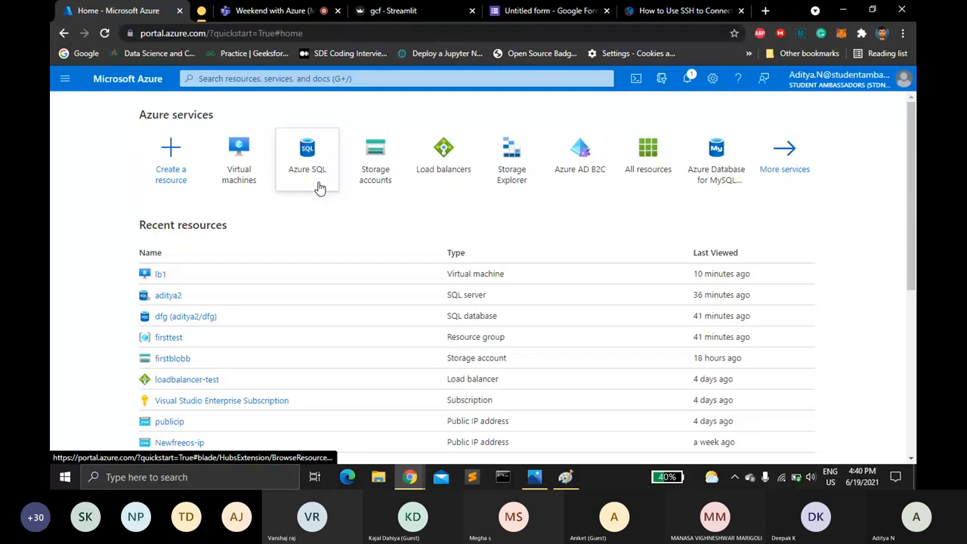
pyautogui.click(400, 11)
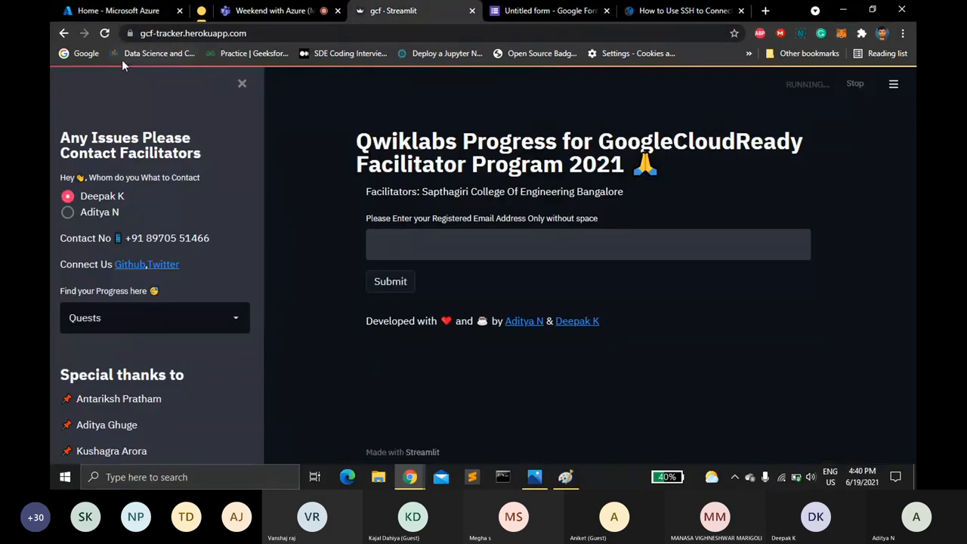
pyautogui.click(106, 34)
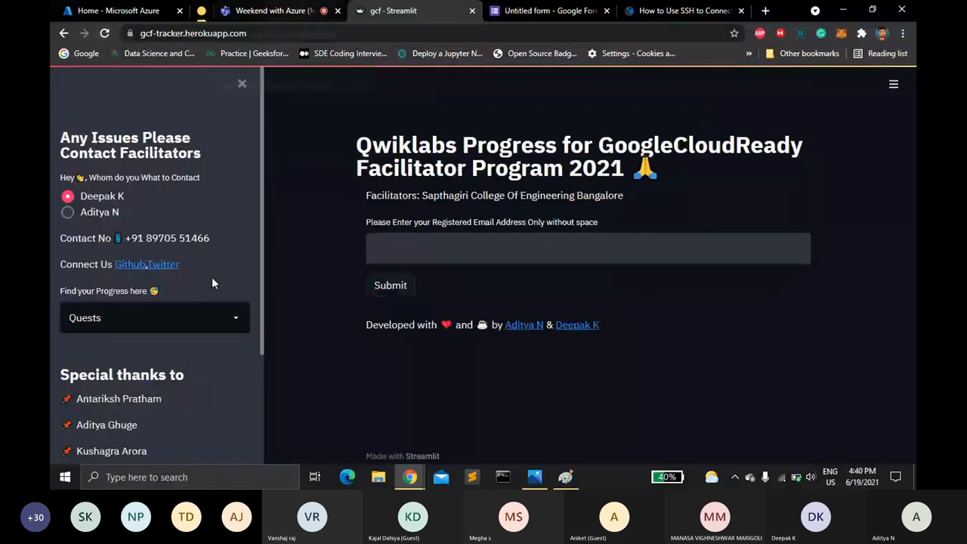
pyautogui.click(203, 317)
pyautogui.click(113, 376)
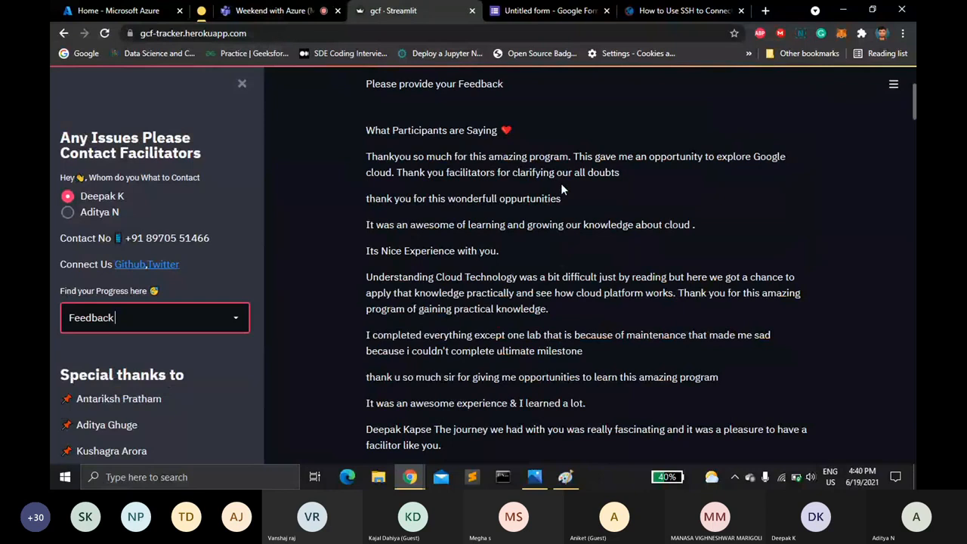
# Step: Examine the participants' comments on the Feedback page and return to the feedback entry field
pyautogui.scroll(-2, 561, 188)
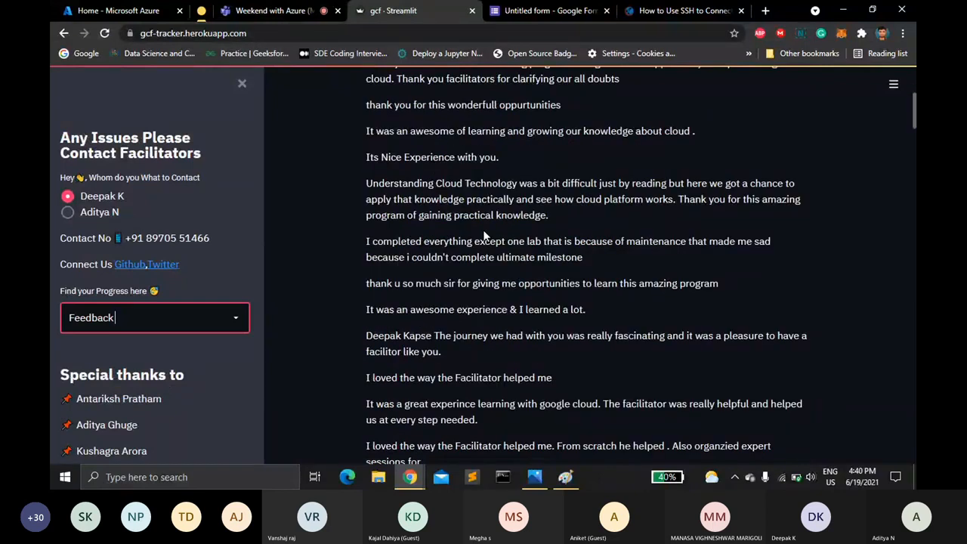
pyautogui.scroll(-1, 486, 235)
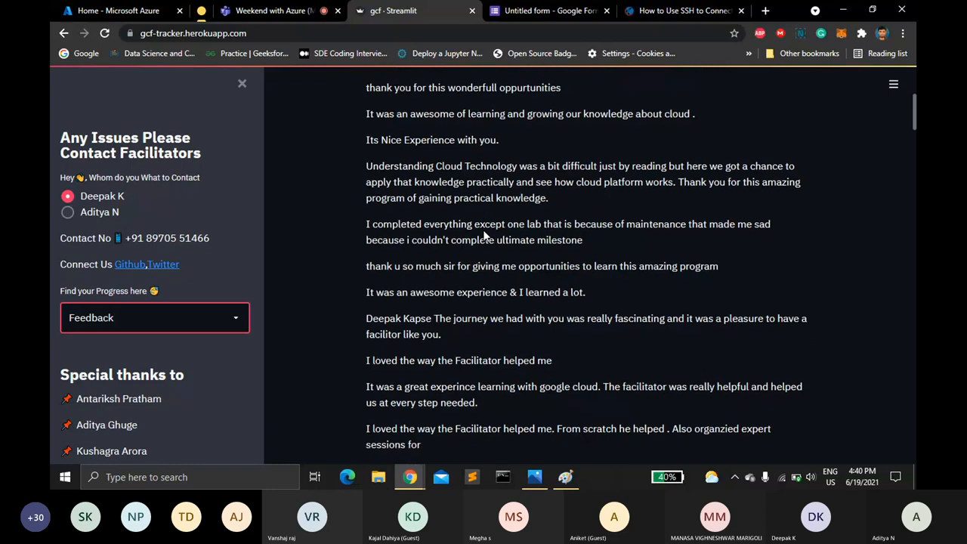
pyautogui.scroll(-1, 486, 235)
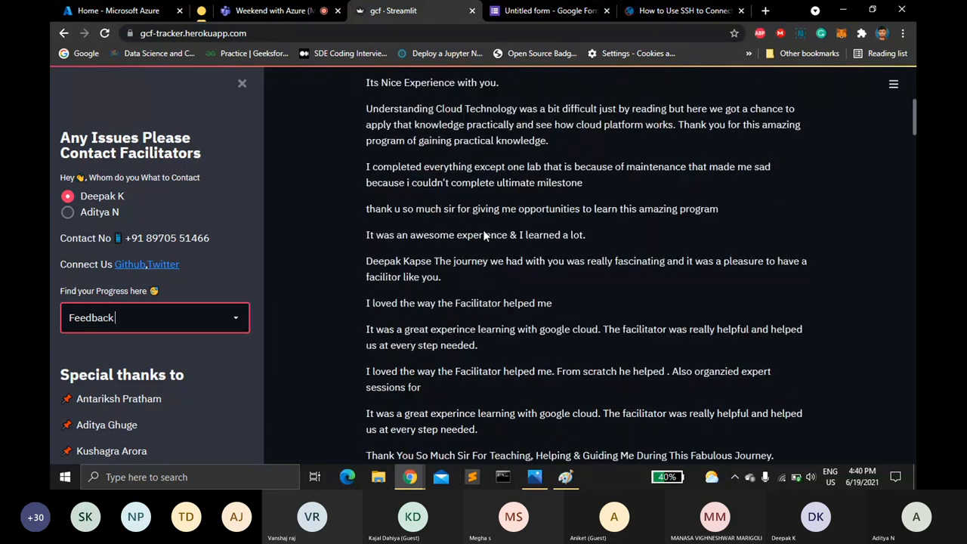
pyautogui.scroll(-5, 376, 169)
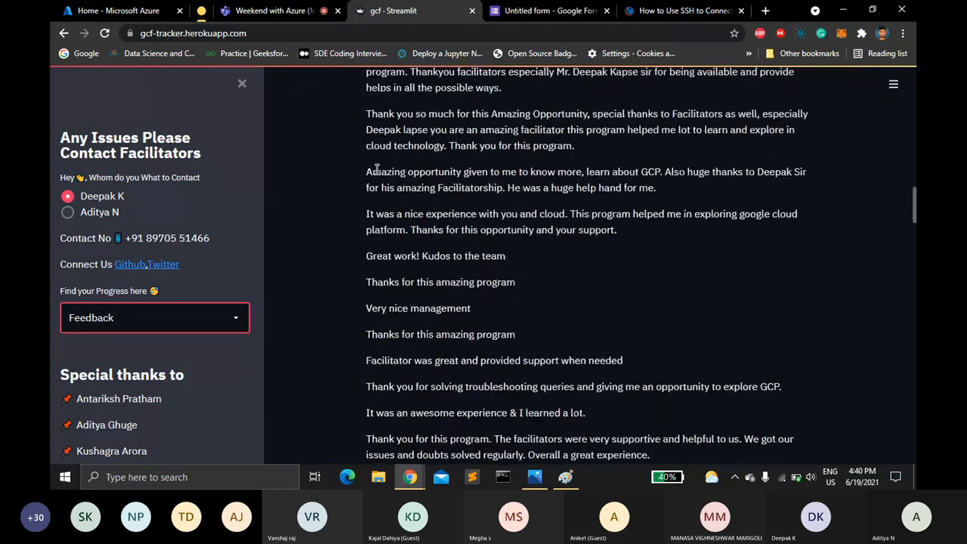
pyautogui.scroll(-1, 376, 169)
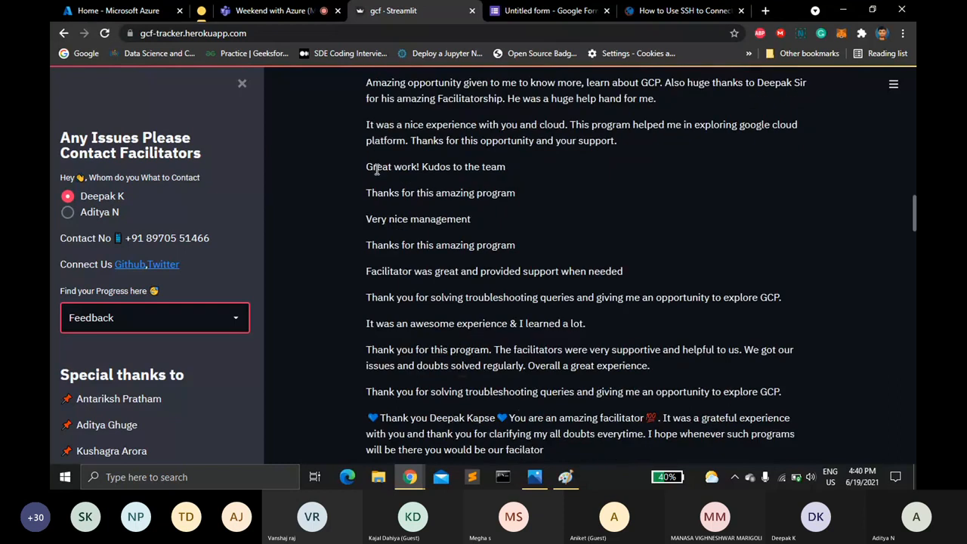
pyautogui.scroll(2, 376, 169)
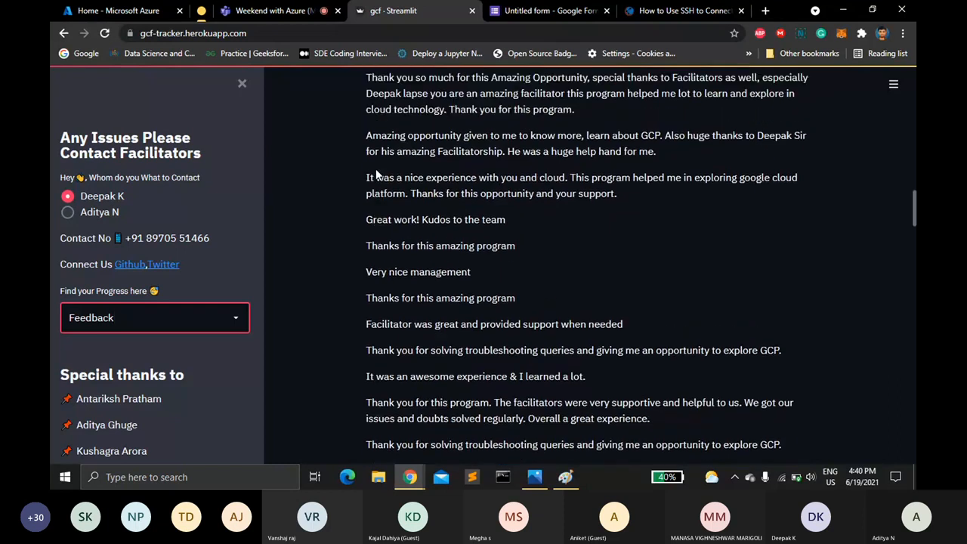
pyautogui.scroll(2, 376, 169)
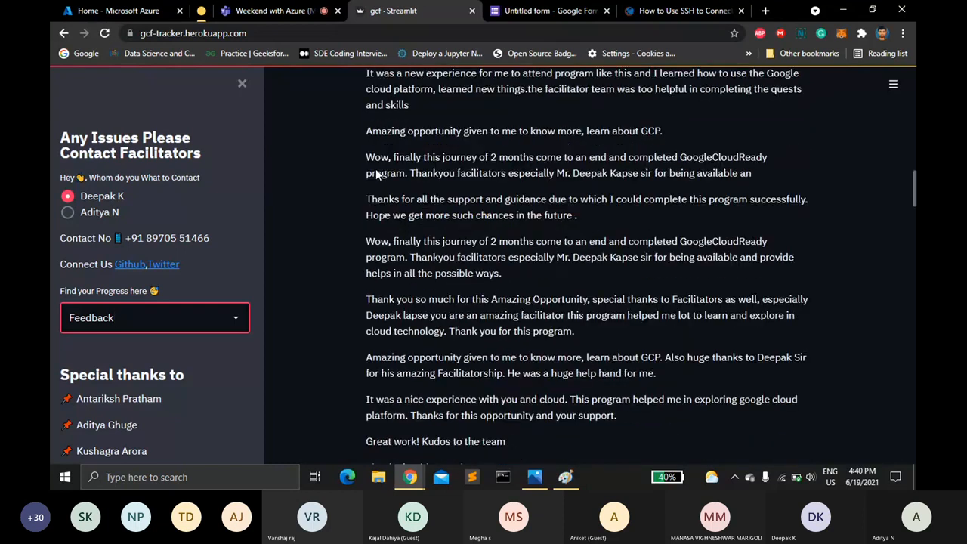
pyautogui.scroll(1, 376, 173)
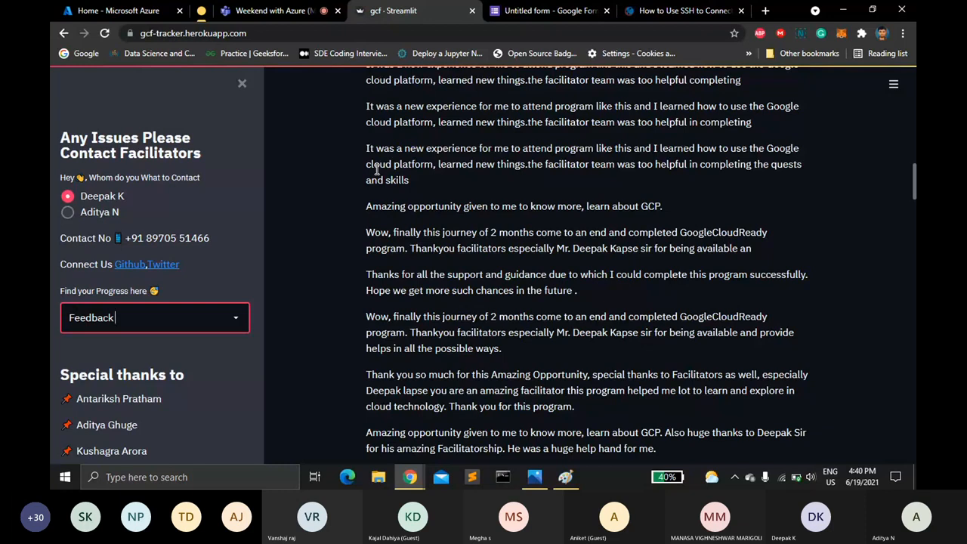
pyautogui.scroll(1, 375, 168)
pyautogui.scroll(1, 375, 169)
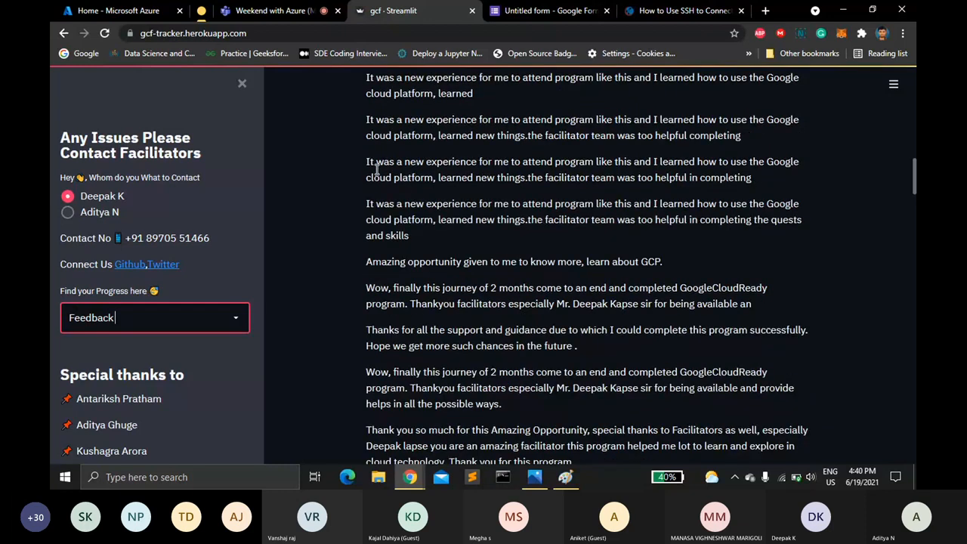
pyautogui.scroll(1, 375, 169)
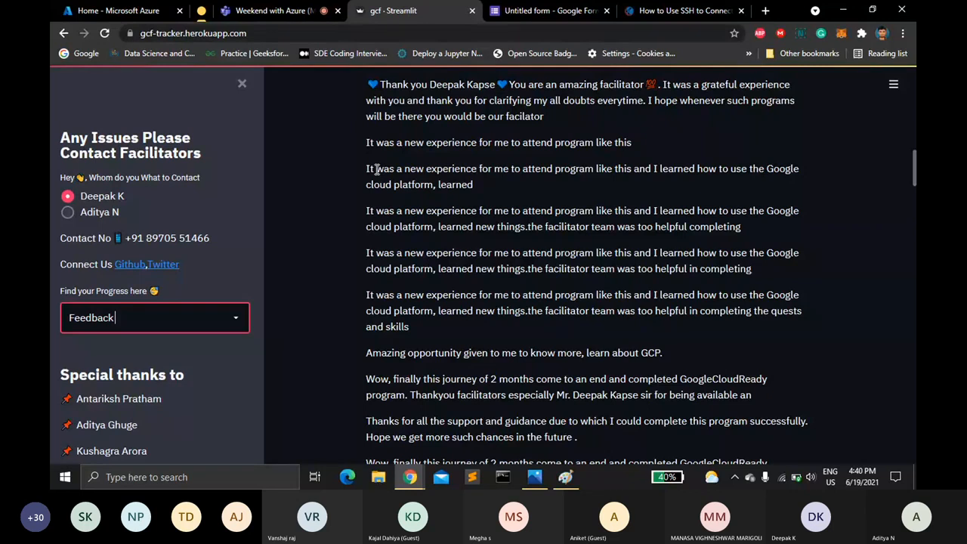
pyautogui.scroll(1, 376, 169)
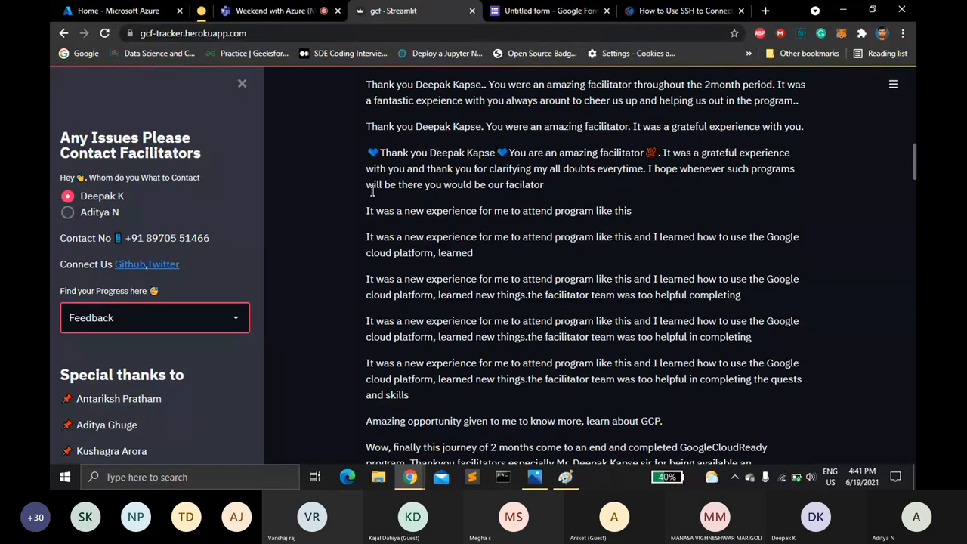
pyautogui.scroll(5, 372, 192)
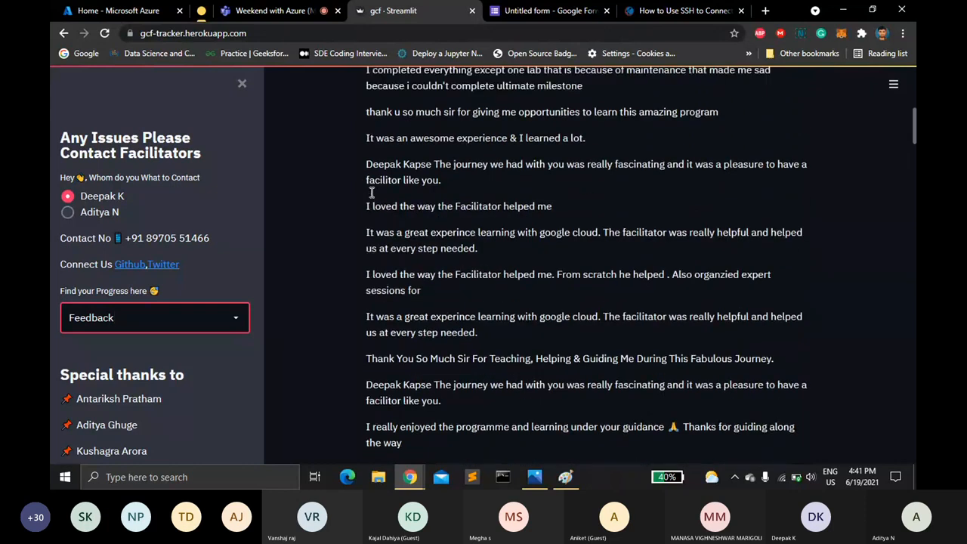
pyautogui.scroll(1, 371, 192)
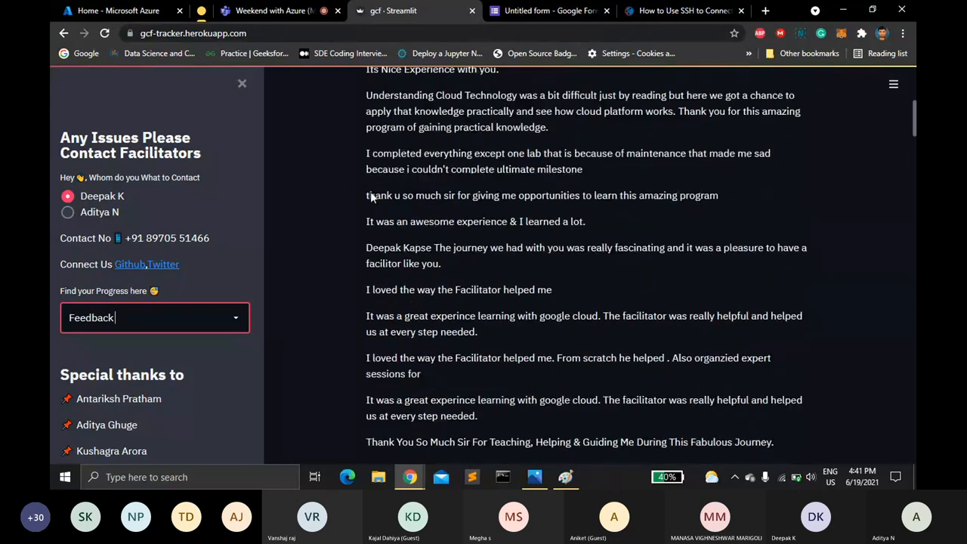
pyautogui.scroll(-2, 396, 227)
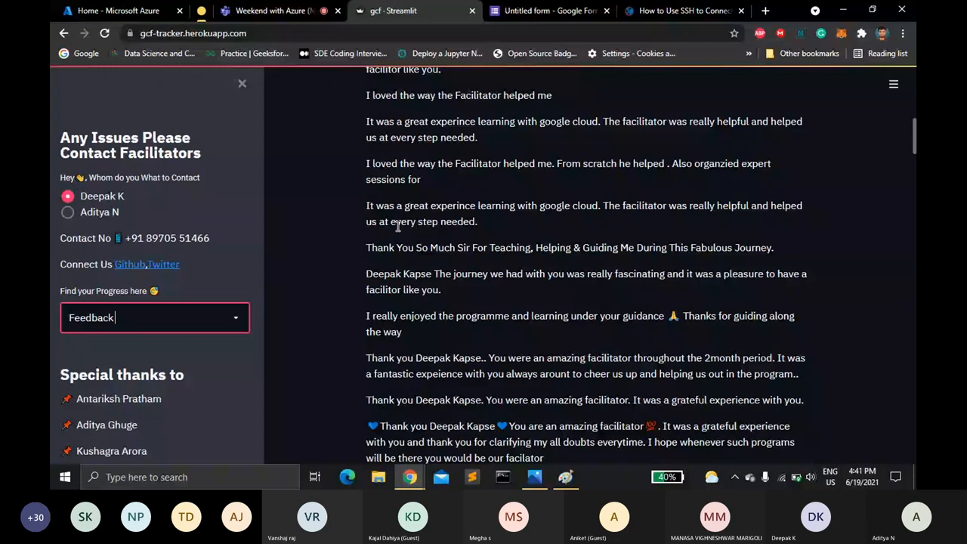
pyautogui.scroll(5, 397, 227)
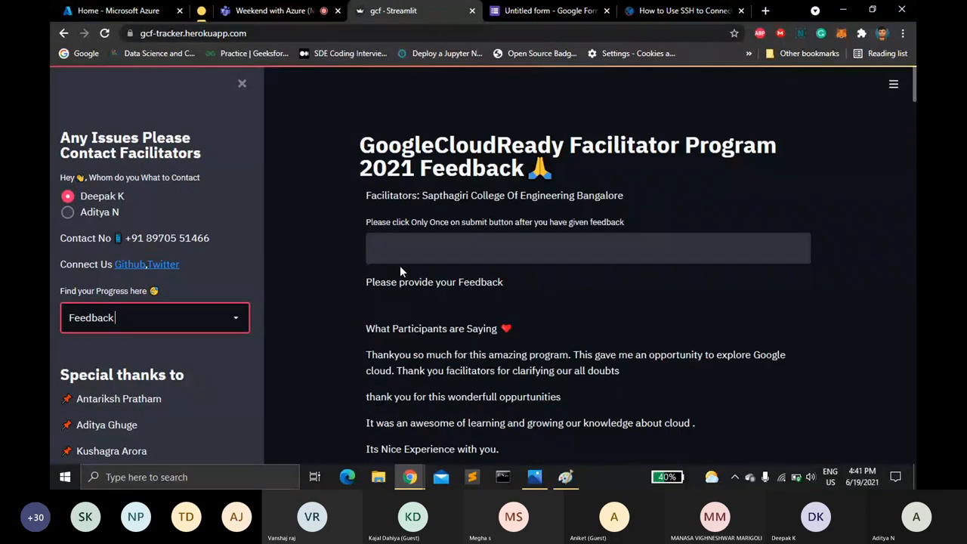
# Step: Submit "mlsa workshop this weekend" as feedback for the GoogleCloudReady Facilitator Program 2021
pyautogui.click(399, 260)
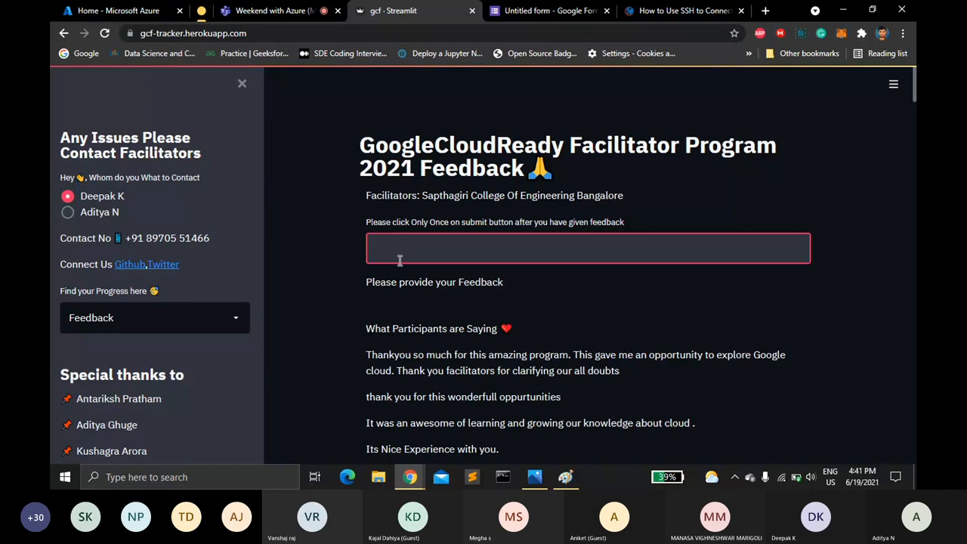
pyautogui.scroll(-1, 399, 260)
pyautogui.scroll(-1, 397, 251)
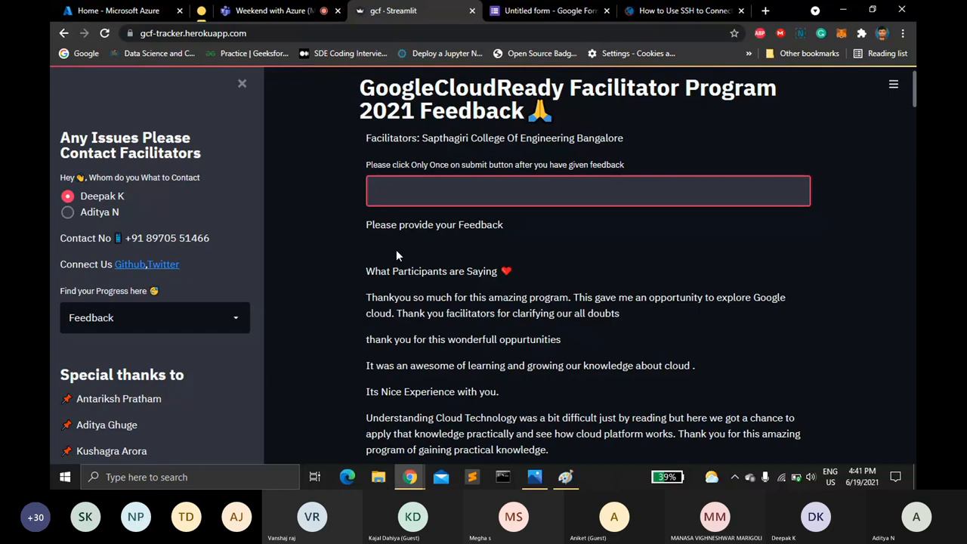
pyautogui.scroll(1, 396, 253)
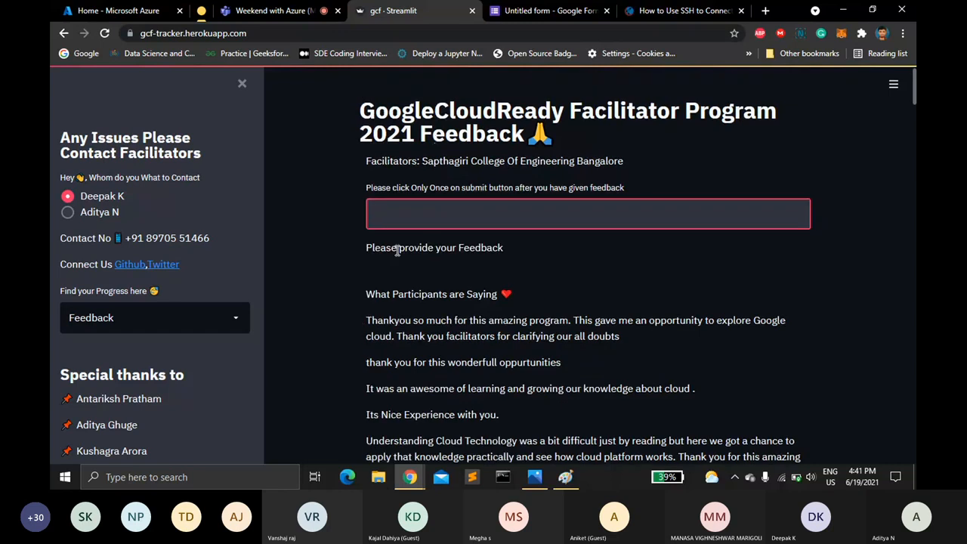
pyautogui.write('mlsa wo')
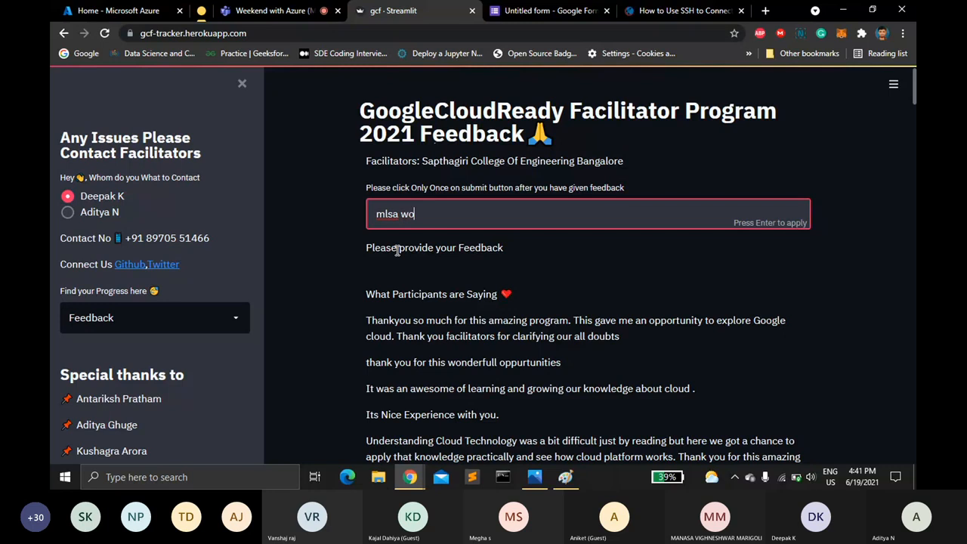
pyautogui.write('rkshop this weekw')
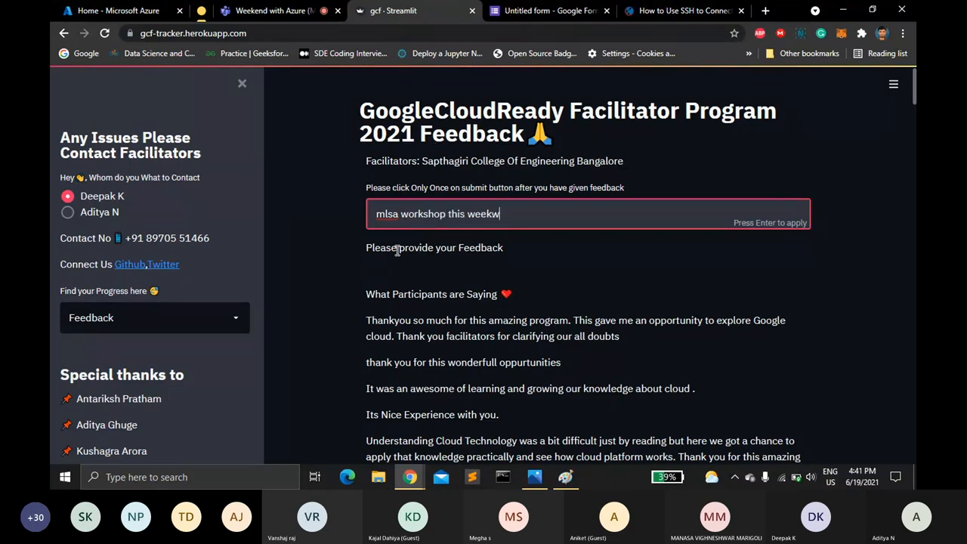
pyautogui.write('ne')
pyautogui.press('BackSpace')
pyautogui.press('BackSpace')
pyautogui.press('BackSpace')
pyautogui.write('end')
pyautogui.press('Return')
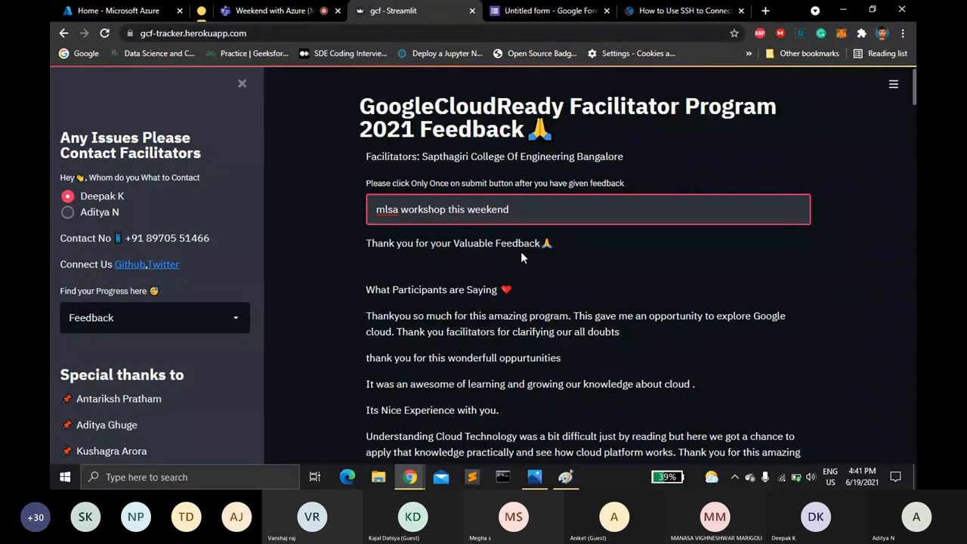
# Step: Locate the newly submitted comment at the end of the participant feedback list and highlight its text
pyautogui.scroll(-15, 521, 255)
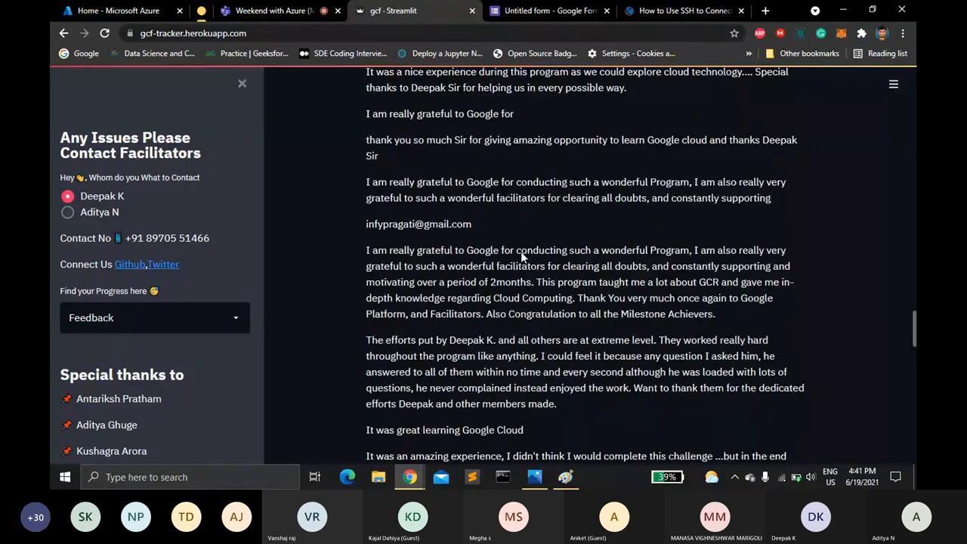
pyautogui.scroll(-10, 521, 253)
pyautogui.moveTo(366, 321); pyautogui.dragTo(506, 340)
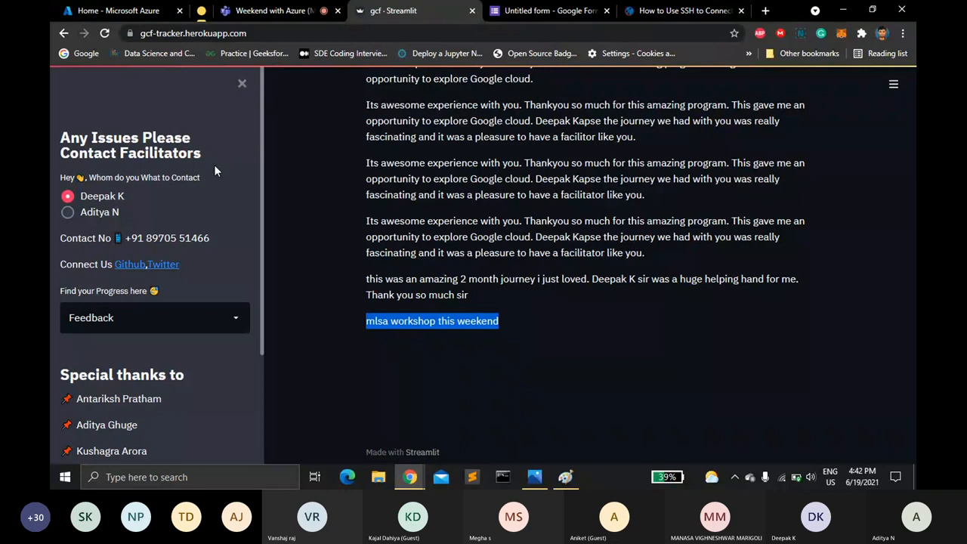
# Step: Return to the Azure portal, search for "azure sq", and open the Azure SQL service
pyautogui.click(106, 11)
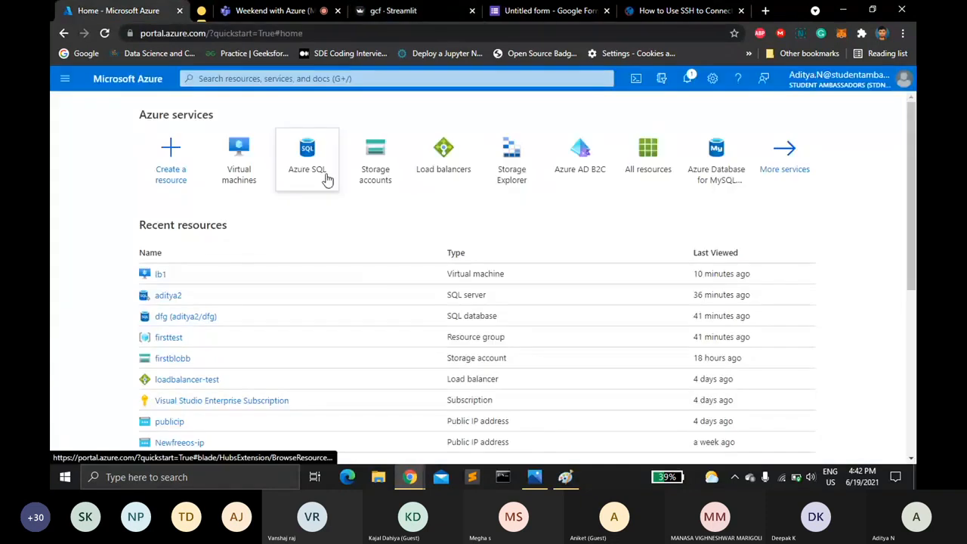
pyautogui.moveTo(327, 179)
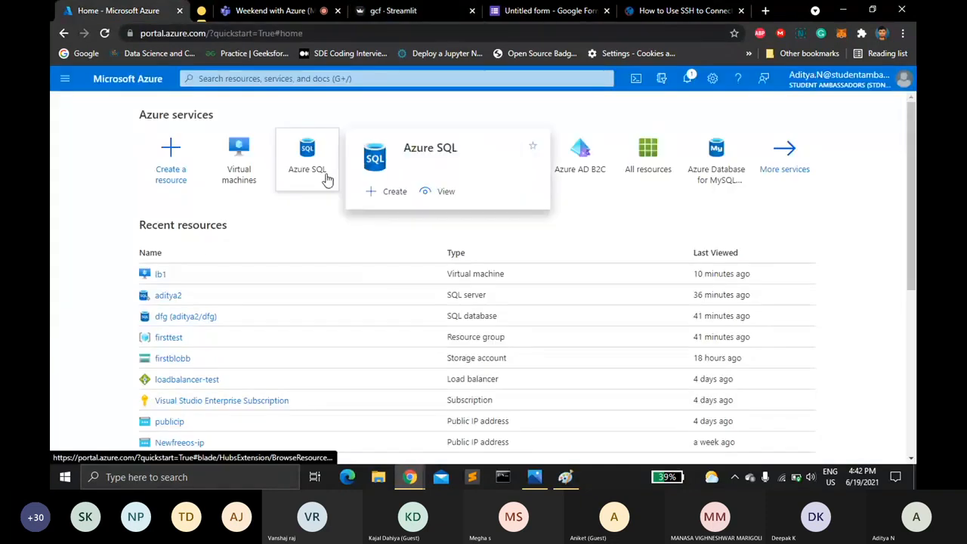
pyautogui.click(255, 81)
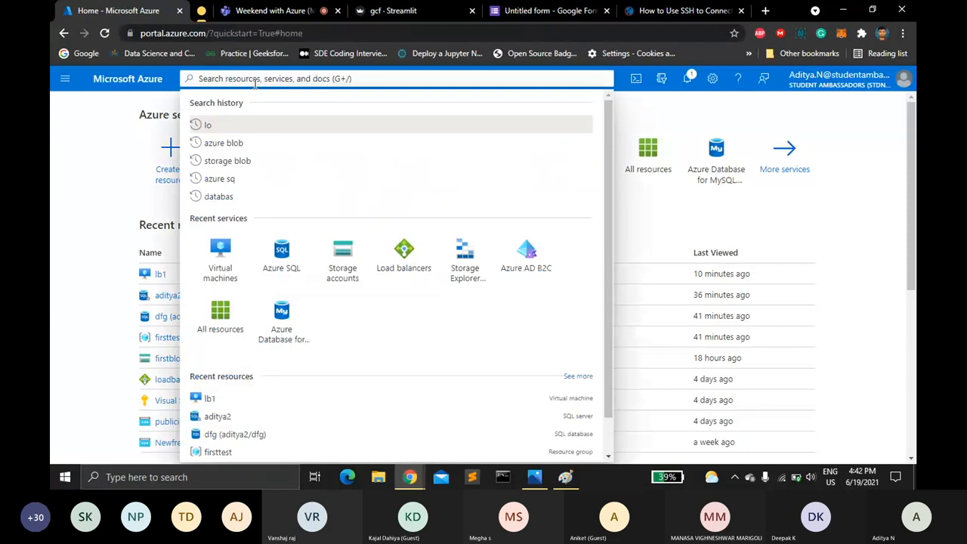
pyautogui.click(93, 305)
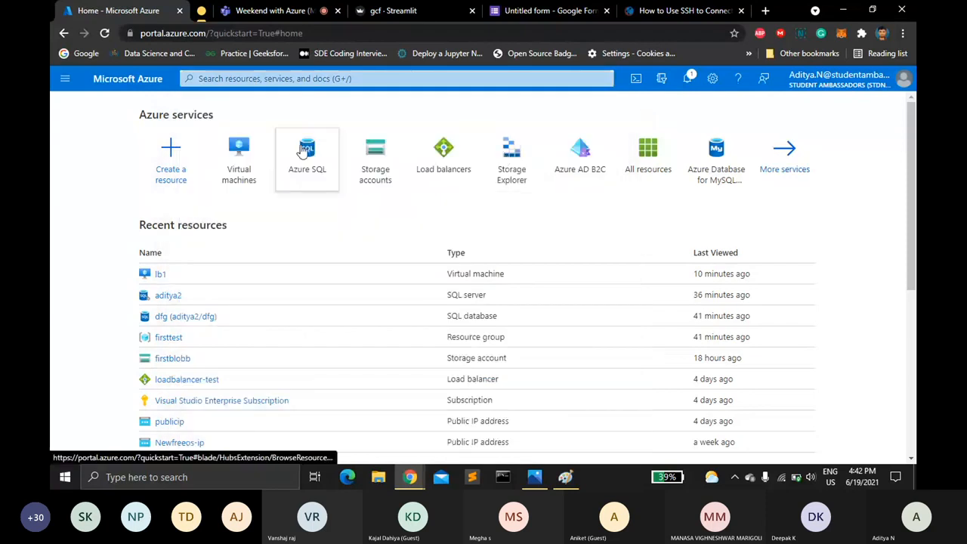
pyautogui.moveTo(304, 151)
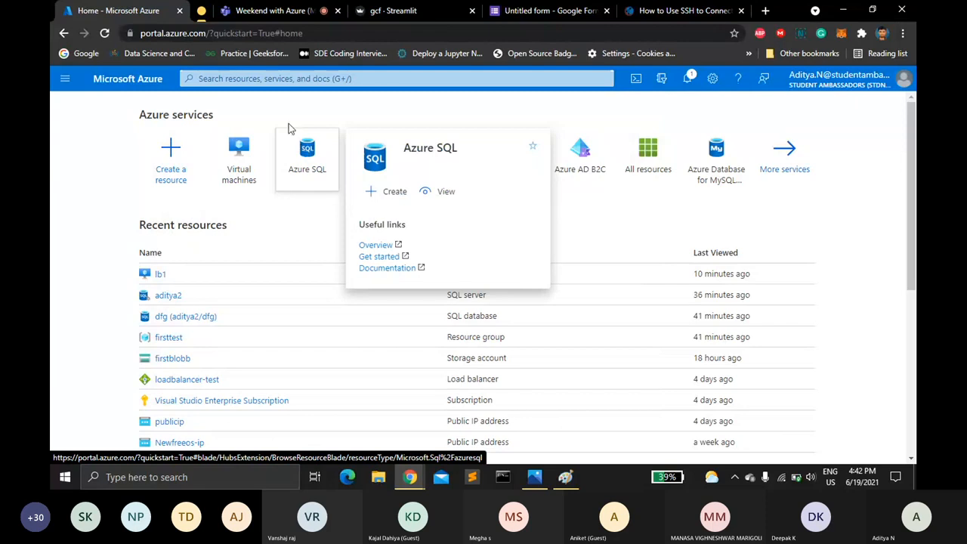
pyautogui.click(282, 80)
pyautogui.write('a')
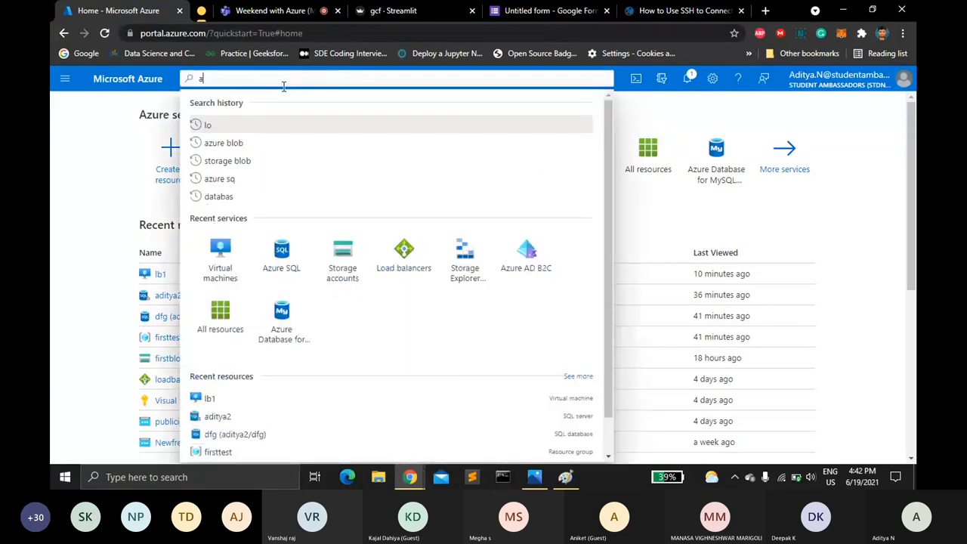
pyautogui.write('zure sq')
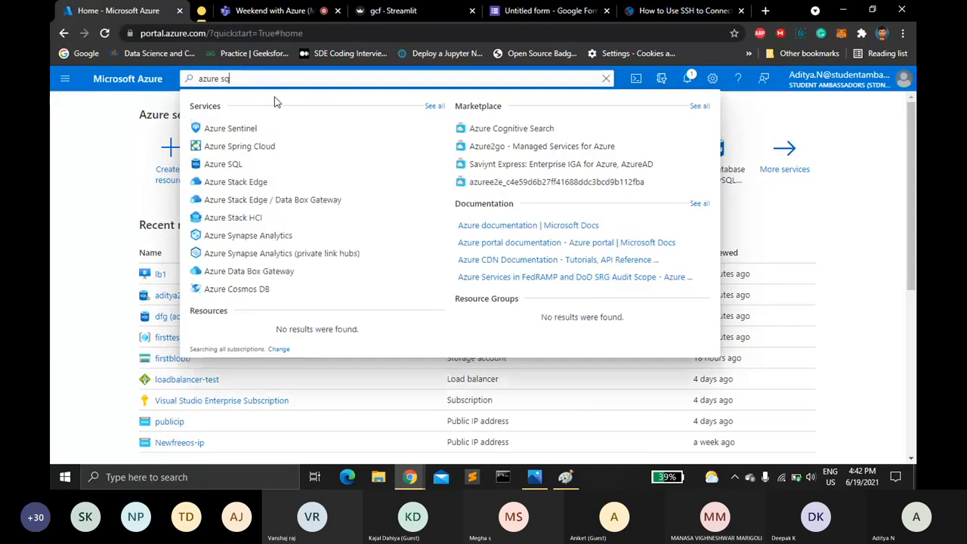
pyautogui.click(223, 164)
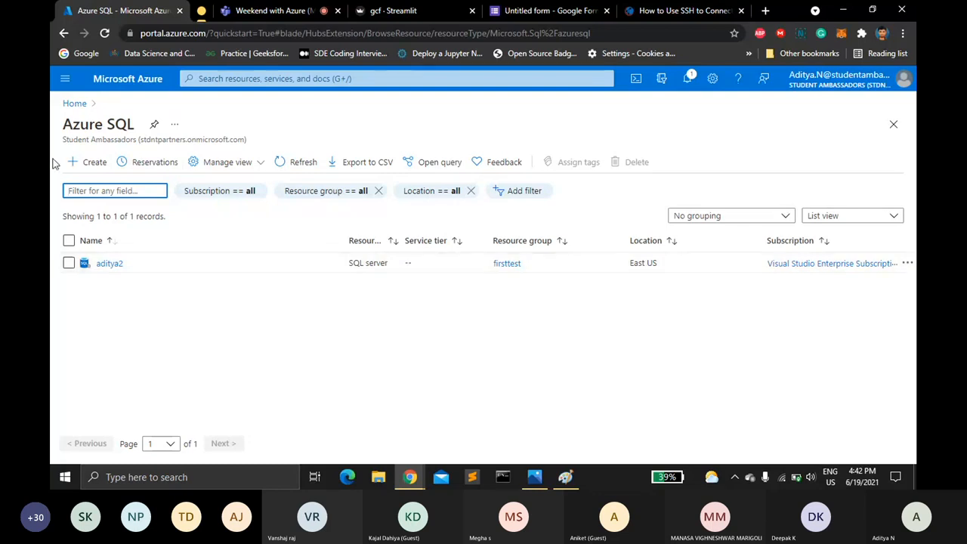
# Step: Start creating a single SQL database and select firsttest as its resource group
pyautogui.click(77, 168)
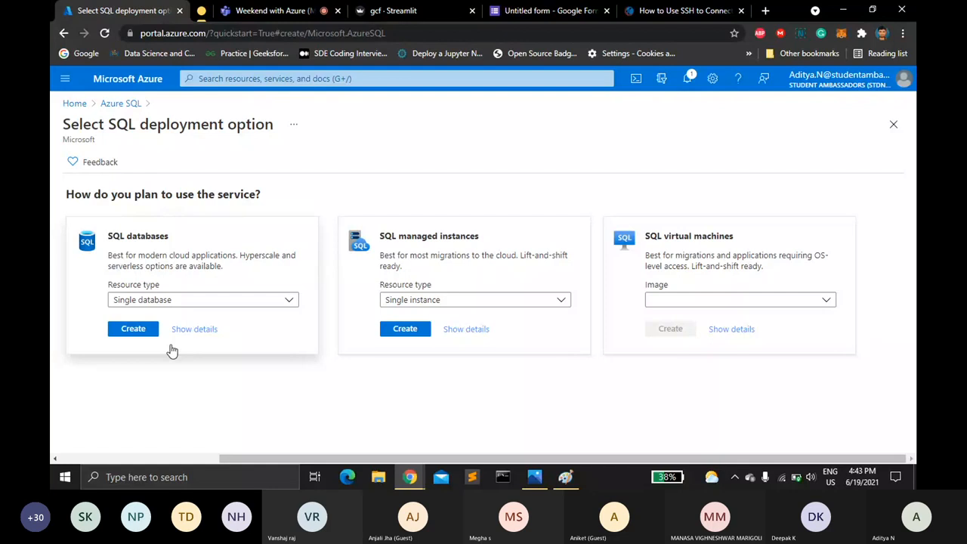
pyautogui.click(144, 332)
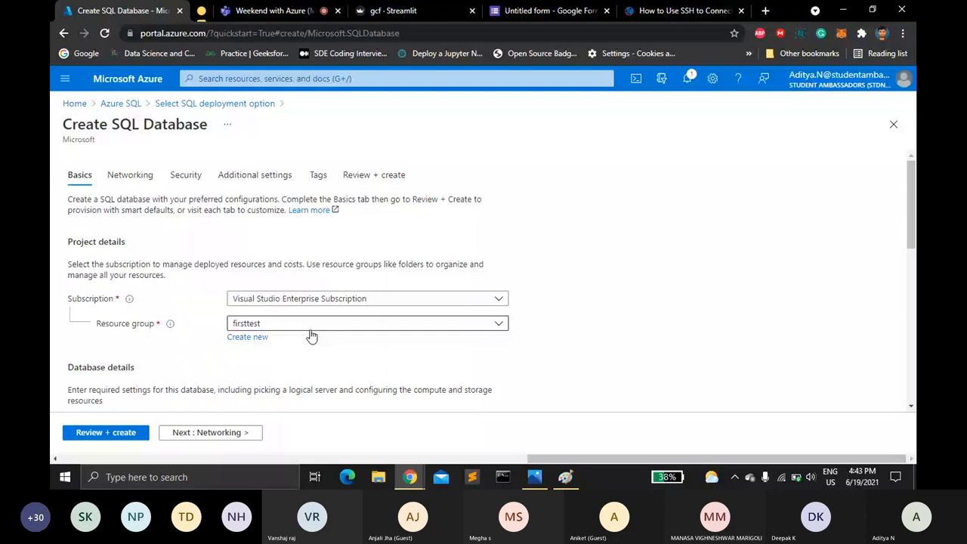
pyautogui.click(310, 329)
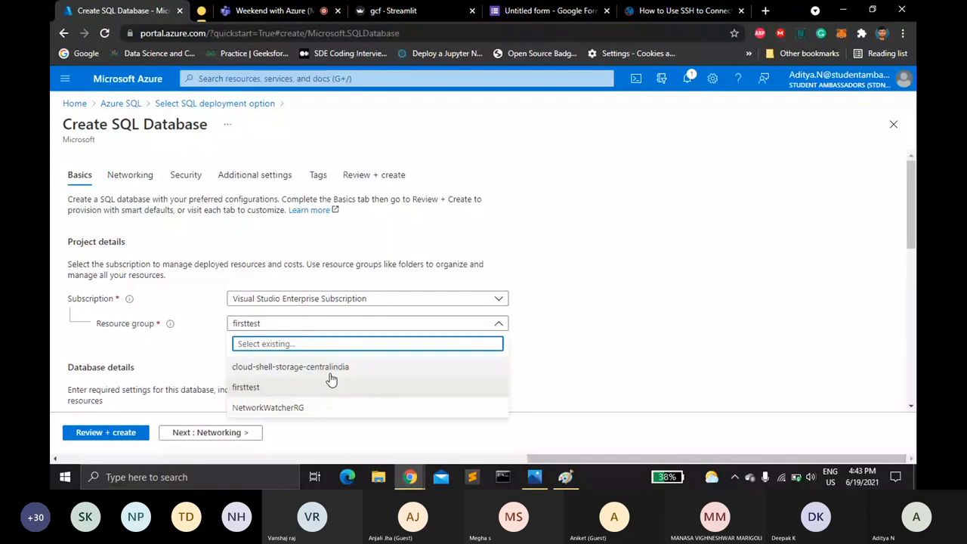
pyautogui.click(257, 388)
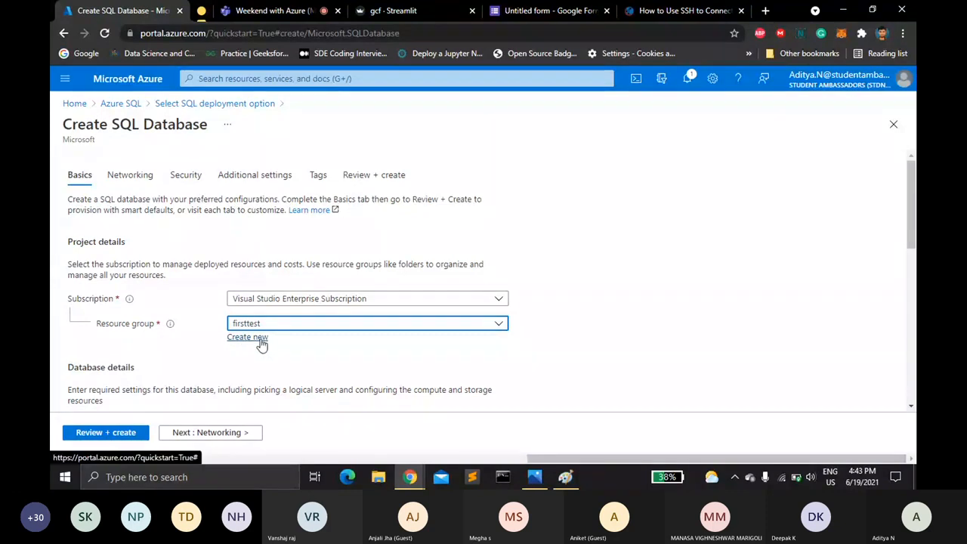
# Step: Name the new database azureworkshop in the database details
pyautogui.scroll(-2, 261, 344)
pyautogui.click(279, 281)
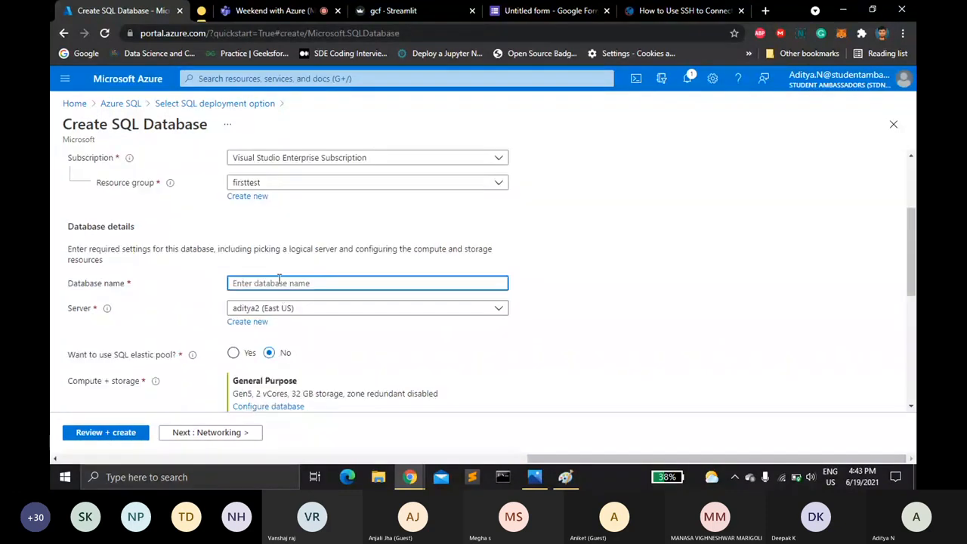
pyautogui.write('azure')
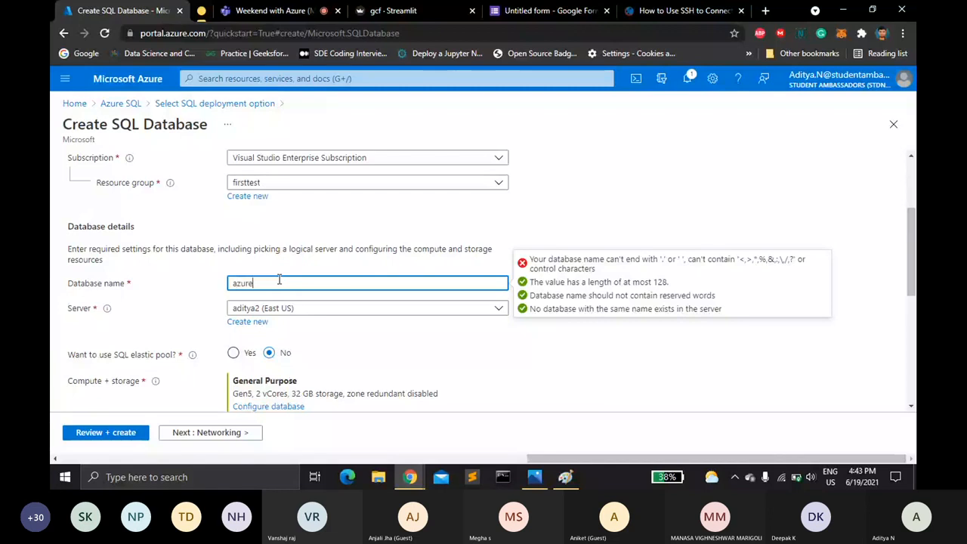
pyautogui.write('workshop')
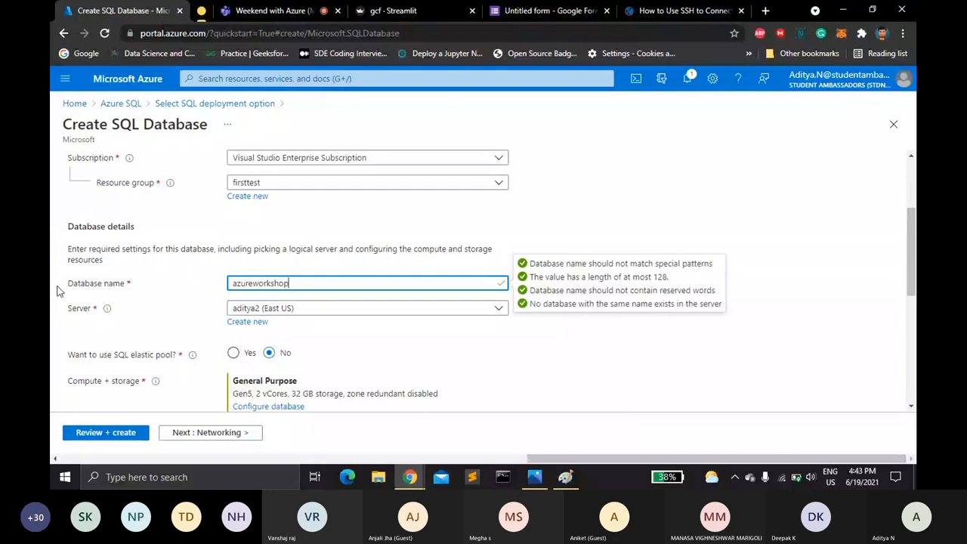
# Step: Start a new server for the database and name it mlsaworkshop
pyautogui.click(247, 321)
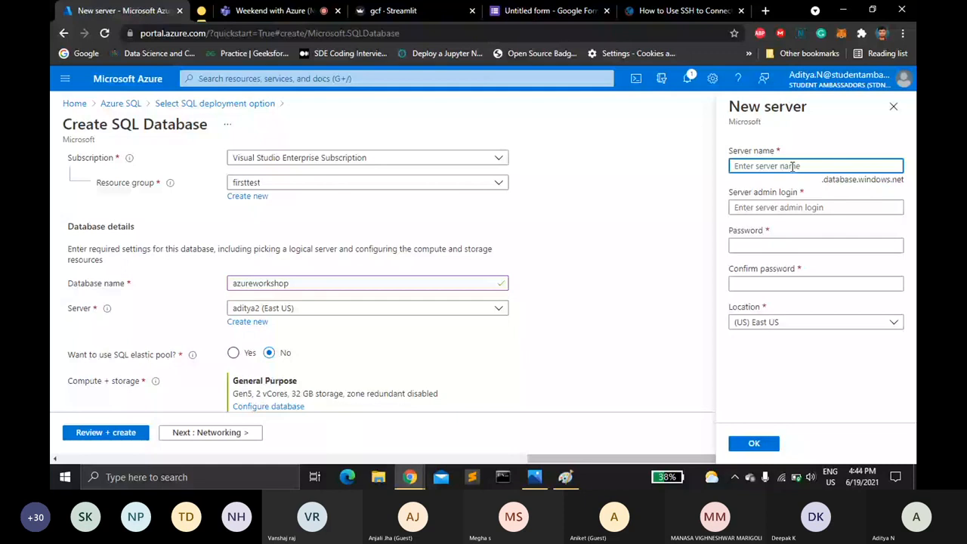
pyautogui.click(791, 167)
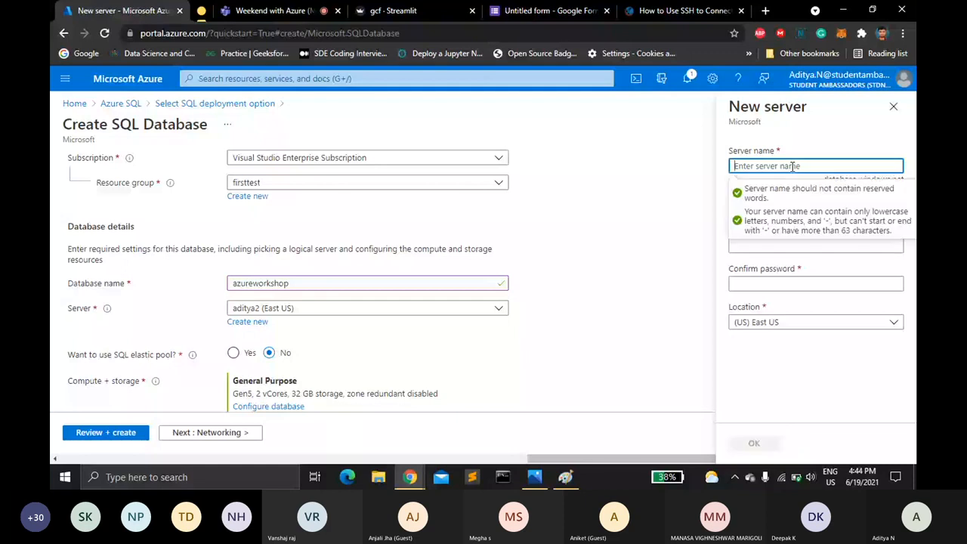
pyautogui.write('mlsaserv')
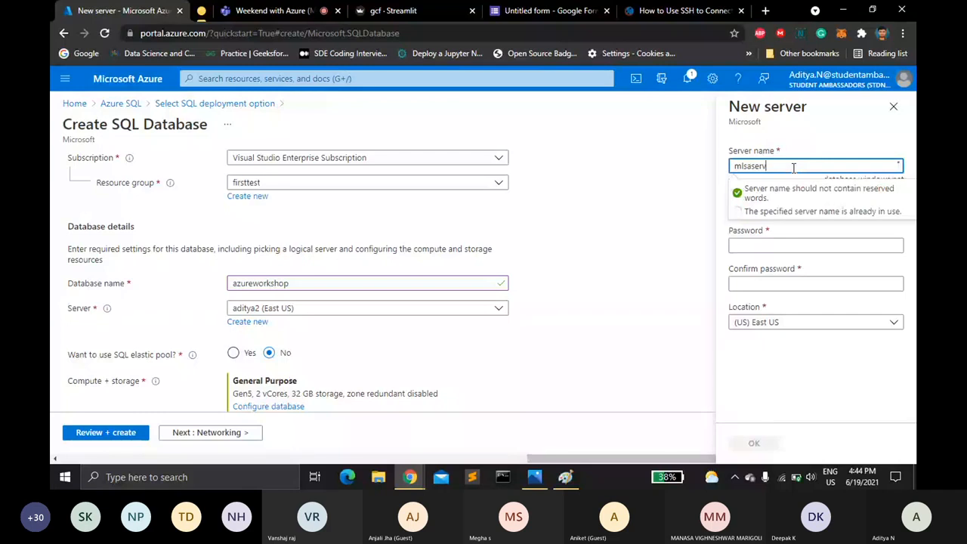
pyautogui.press('BackSpace')
pyautogui.press('BackSpace')
pyautogui.press('BackSpace')
pyautogui.press('BackSpace')
pyautogui.write('works')
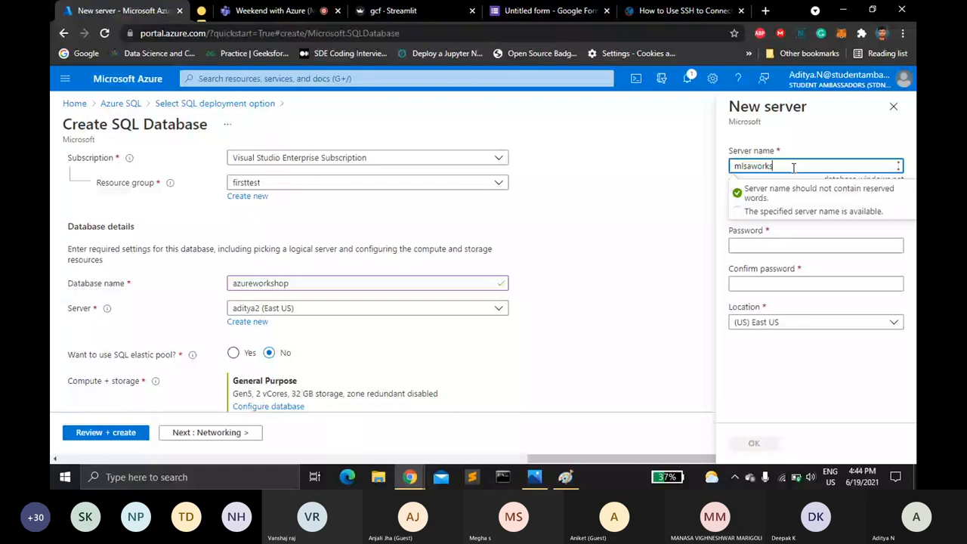
pyautogui.write('hop')
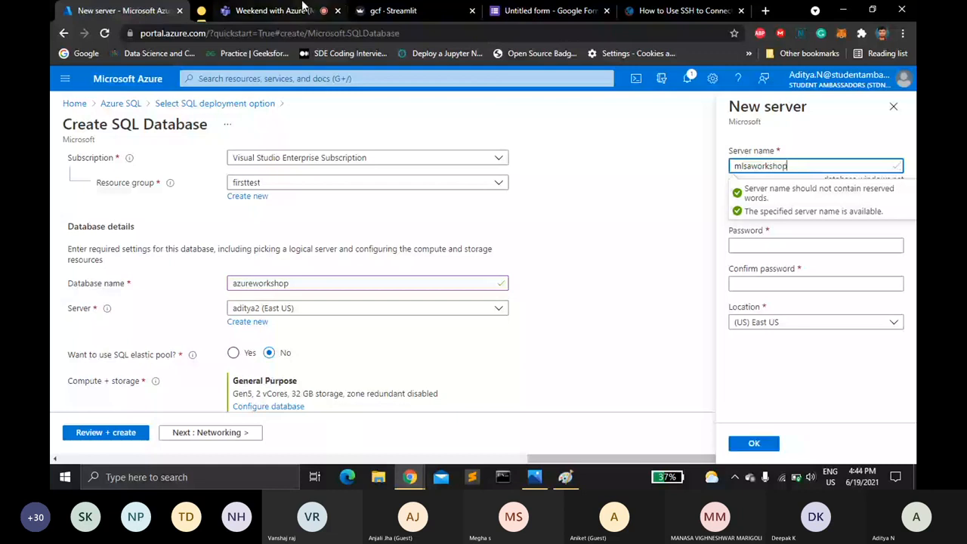
# Step: Switch to the Microsoft Teams meeting, unmute the microphone, and return to the Azure portal
pyautogui.click(305, 7)
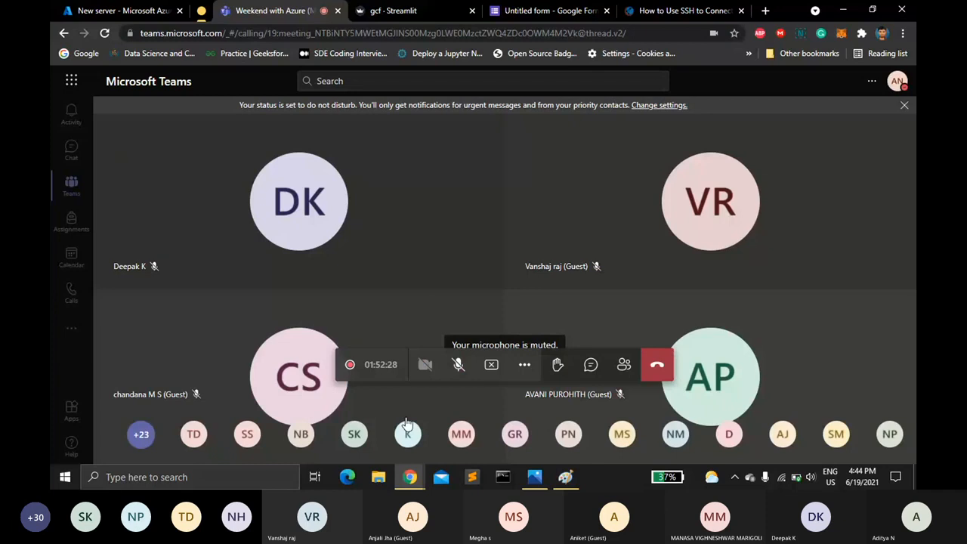
pyautogui.click(459, 370)
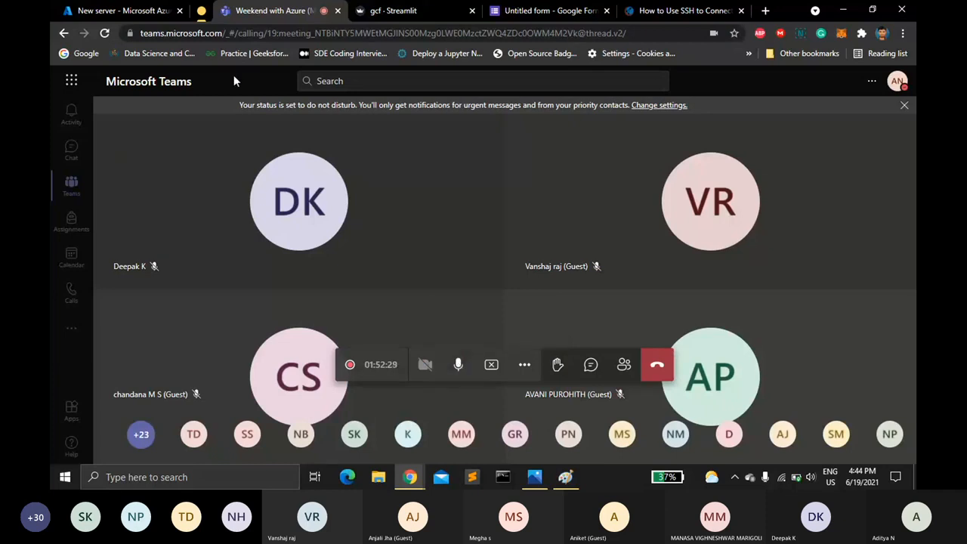
pyautogui.click(121, 11)
# Step: Set the new server's admin login to admin1
pyautogui.click(716, 199)
pyautogui.click(792, 207)
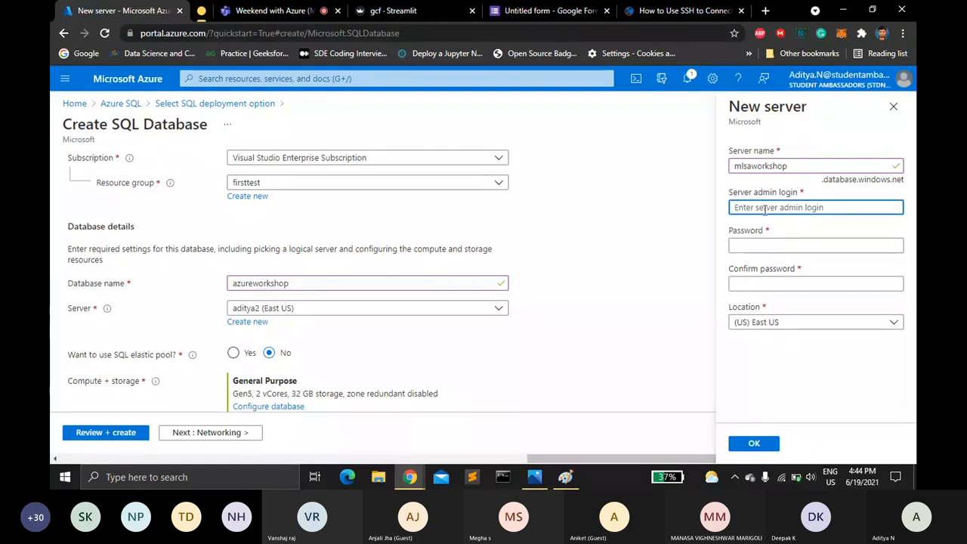
pyautogui.write('a')
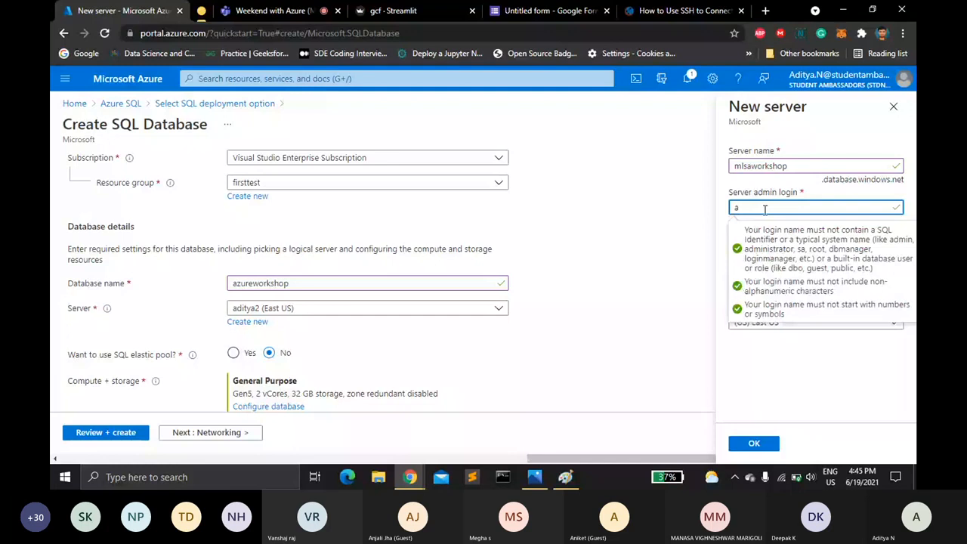
pyautogui.write('dmin')
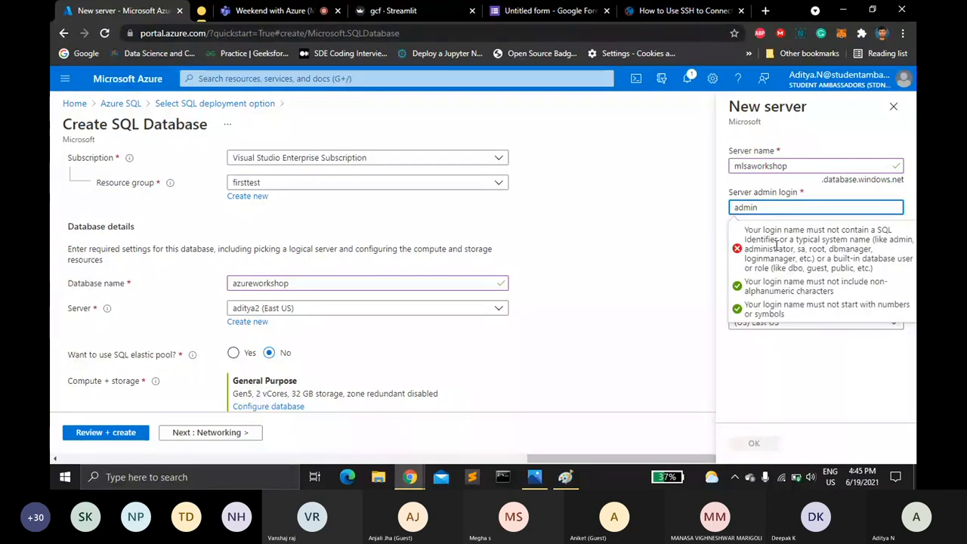
pyautogui.write('1')
pyautogui.click(724, 248)
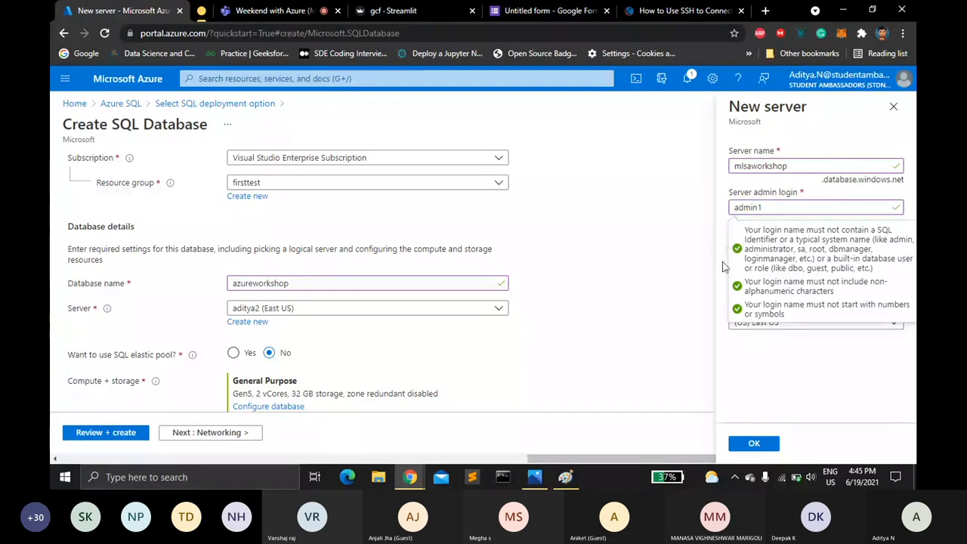
# Step: Enter and confirm the server admin password, then accept the new server settings
pyautogui.click(757, 246)
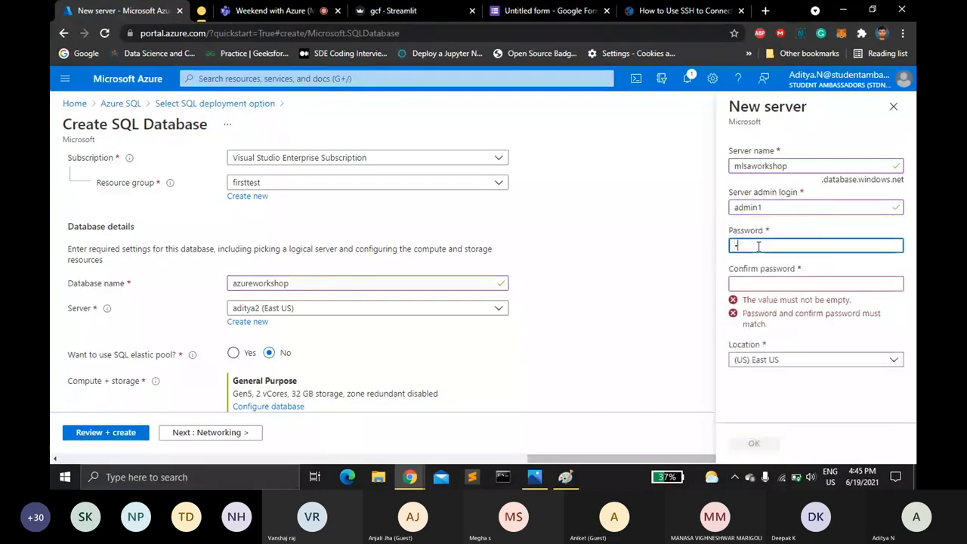
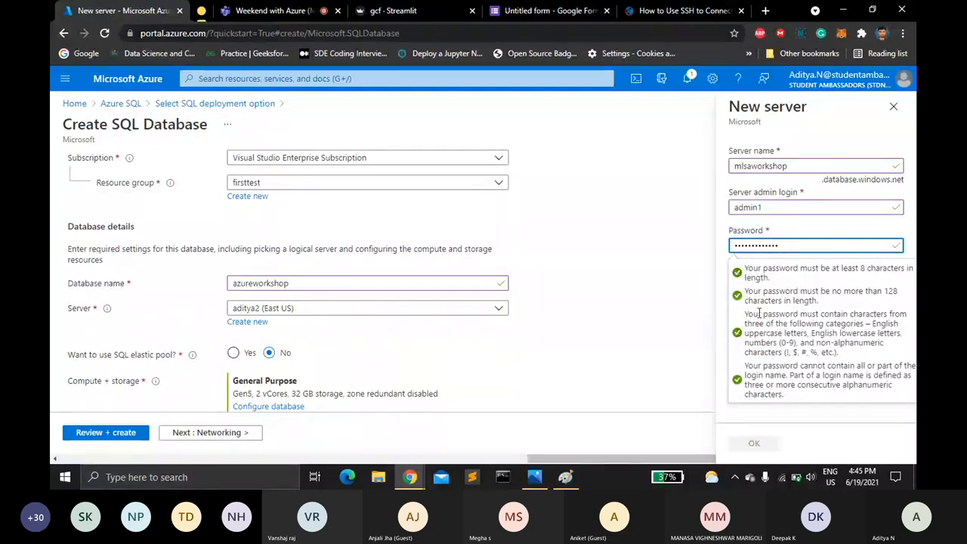
pyautogui.click(743, 283)
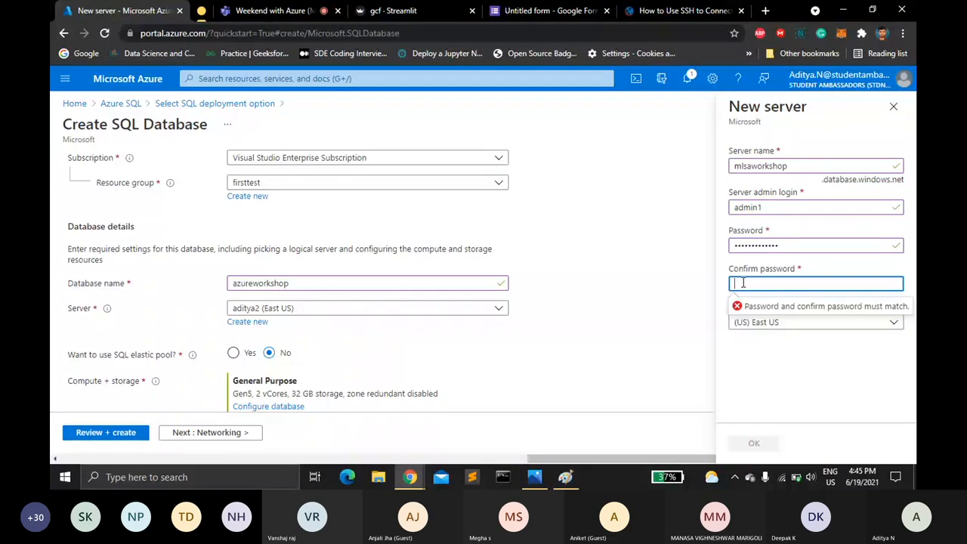
pyautogui.write('••••••')
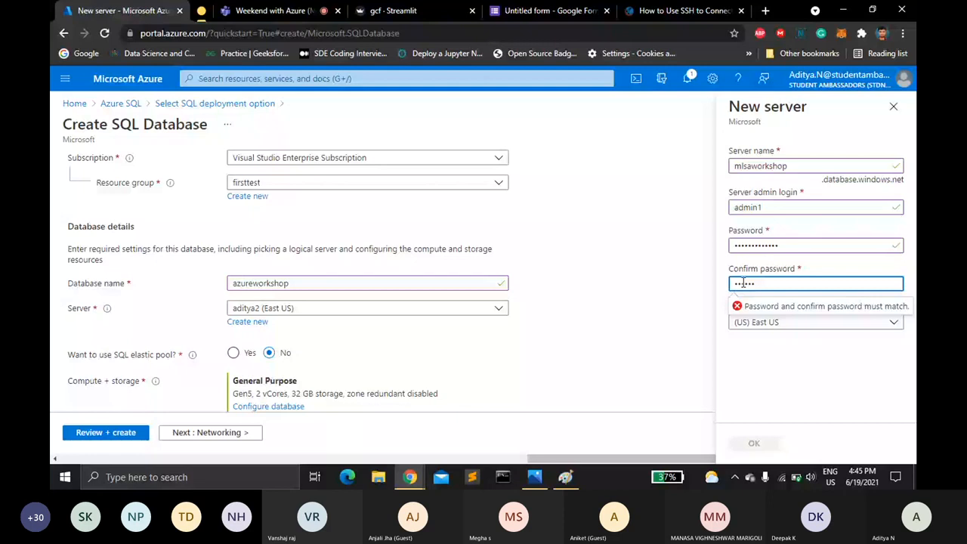
pyautogui.write('•••••••')
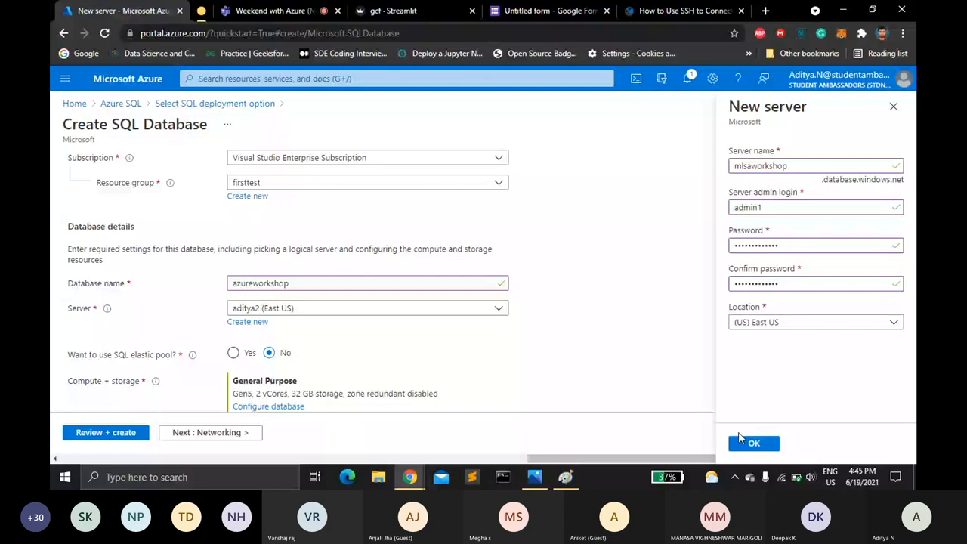
pyautogui.click(744, 442)
# Step: Open the compute and storage configuration of the azureworkshop database
pyautogui.scroll(-1, 219, 303)
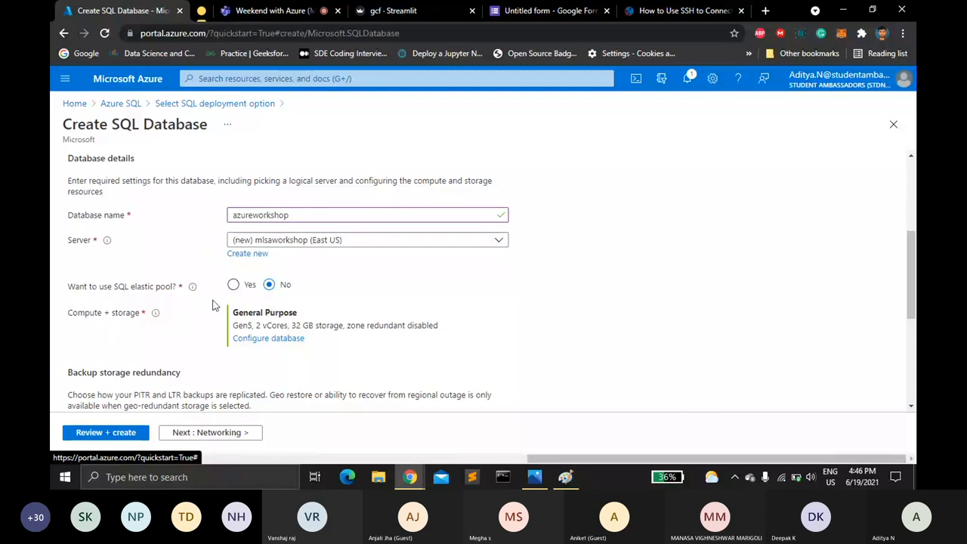
pyautogui.scroll(-1, 280, 319)
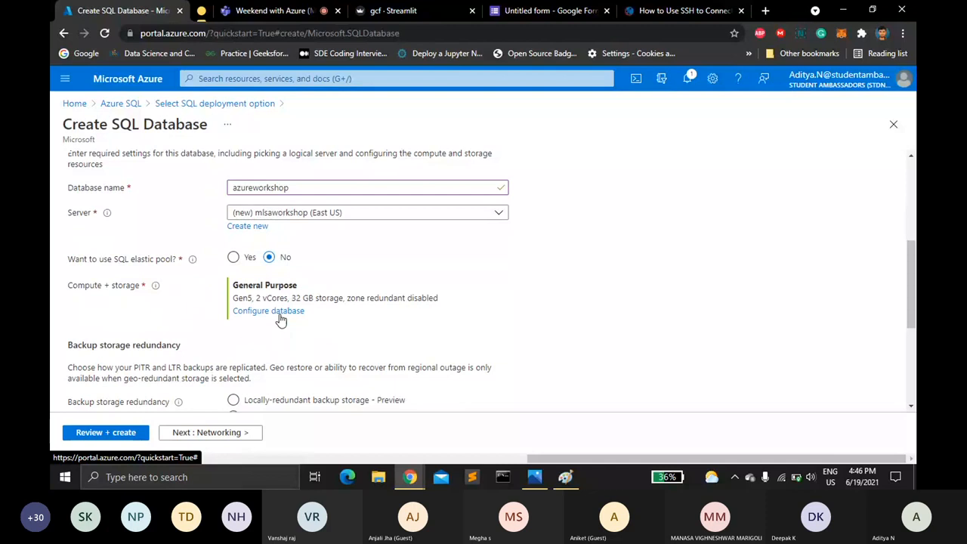
pyautogui.click(279, 315)
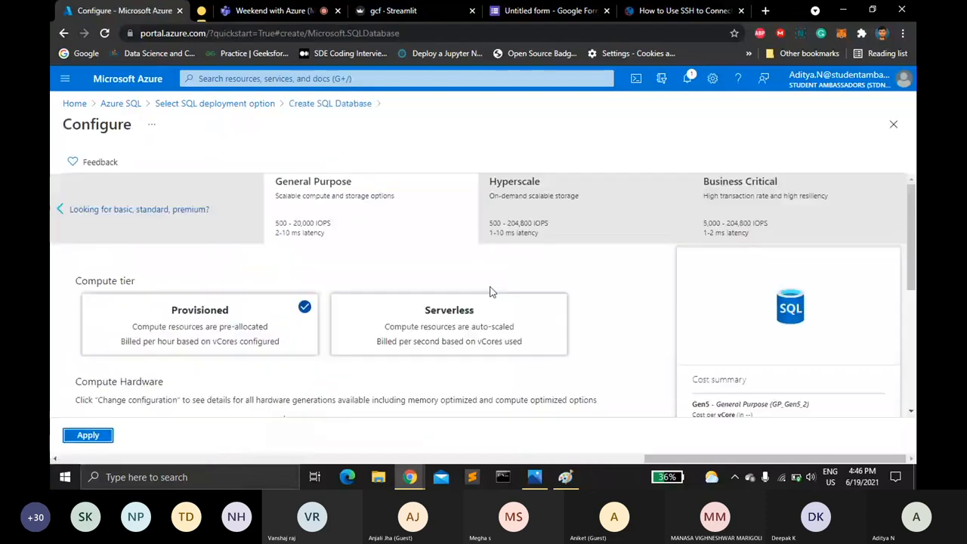
# Step: Examine the General Purpose compute tiers, hardware and storage options, and highlight the estimated monthly cost in the cost summary
pyautogui.scroll(-1, 489, 291)
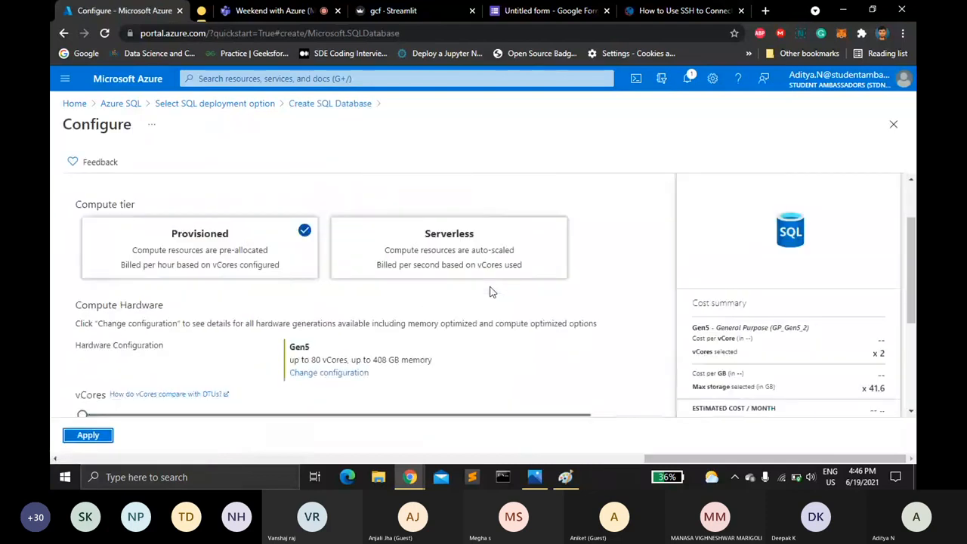
pyautogui.scroll(-1, 410, 251)
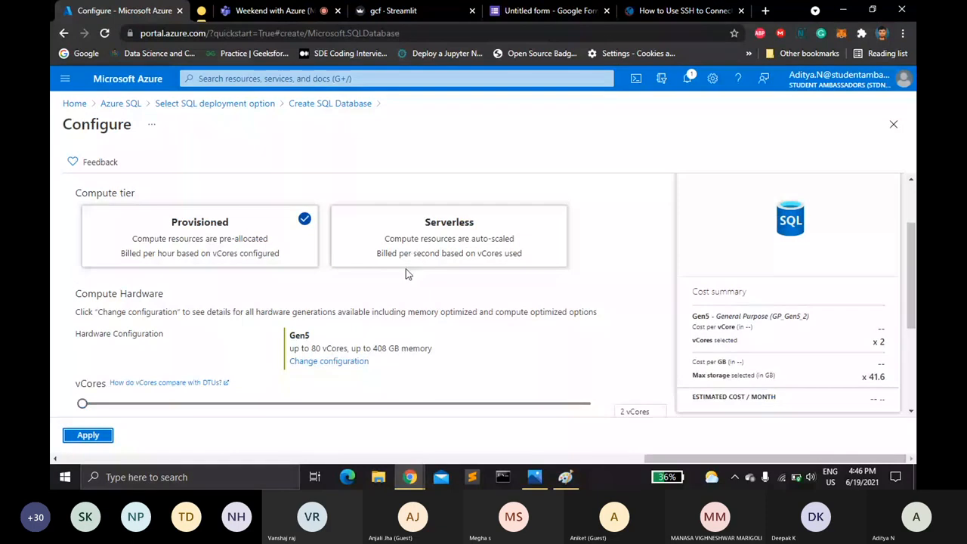
pyautogui.scroll(1, 393, 278)
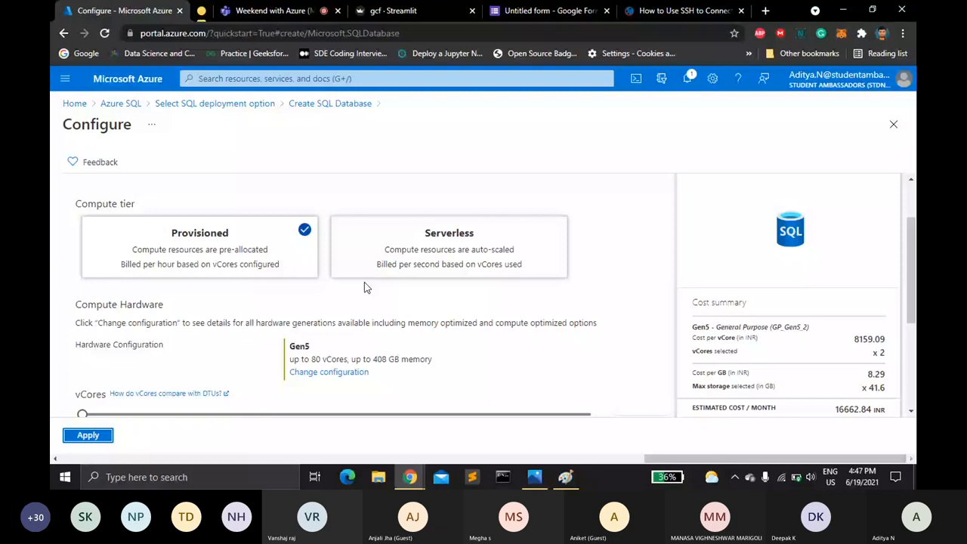
pyautogui.scroll(-1, 740, 309)
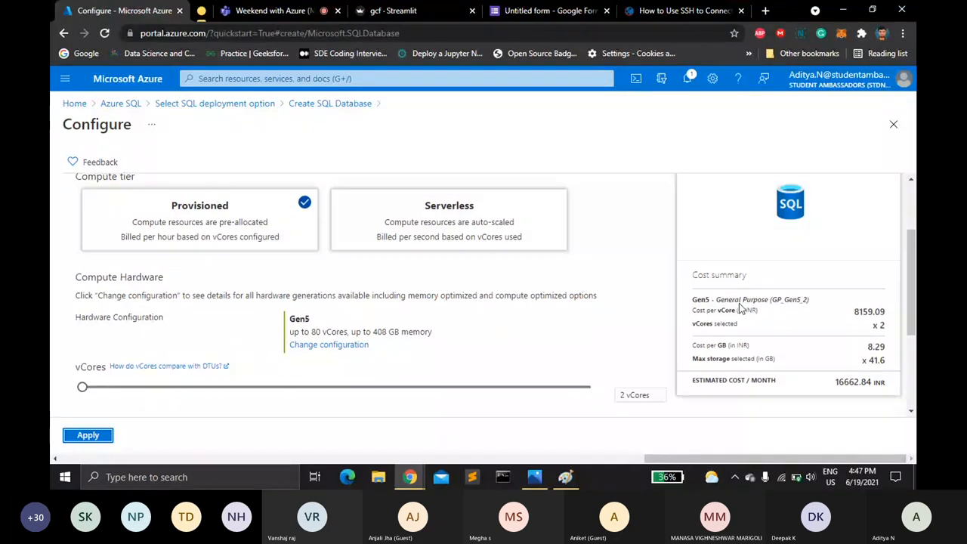
pyautogui.scroll(-2, 846, 318)
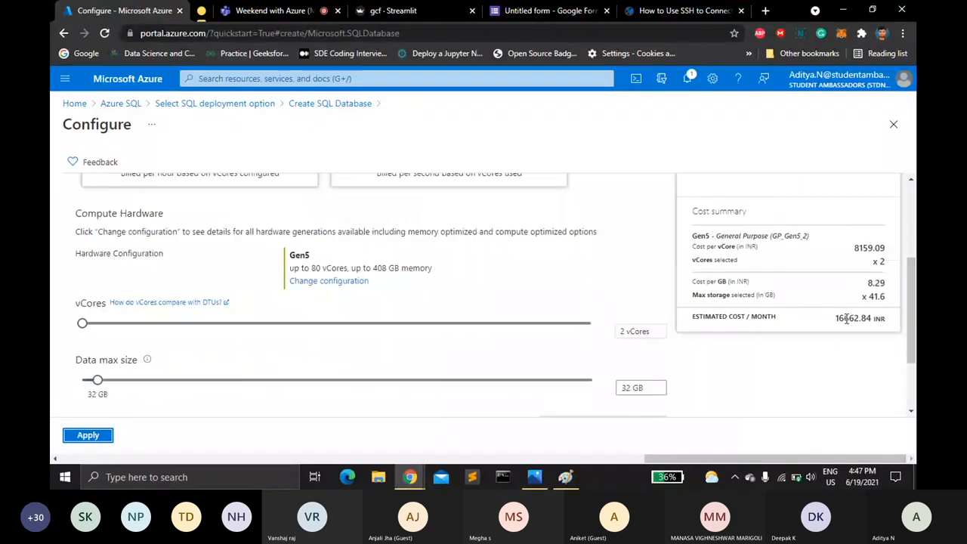
pyautogui.tripleClick(846, 318)
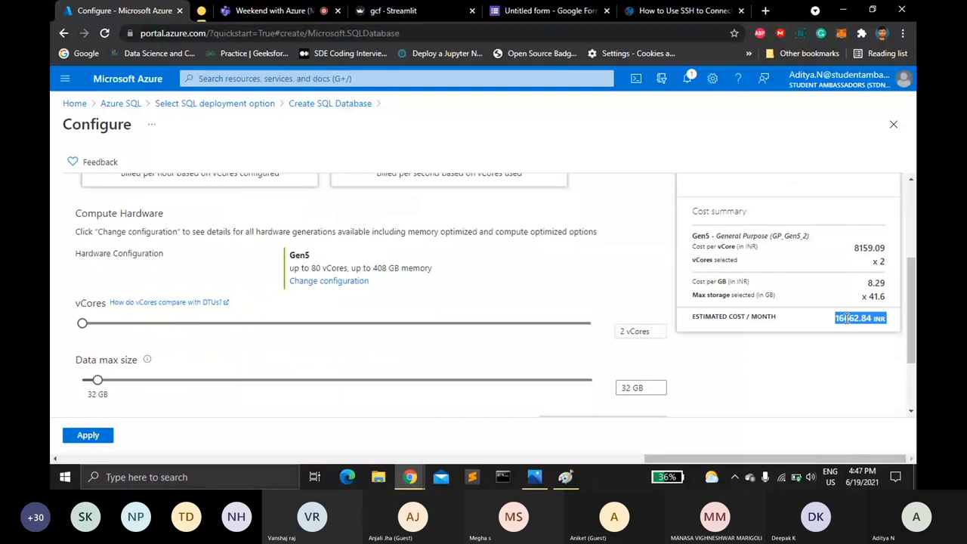
pyautogui.scroll(3, 651, 308)
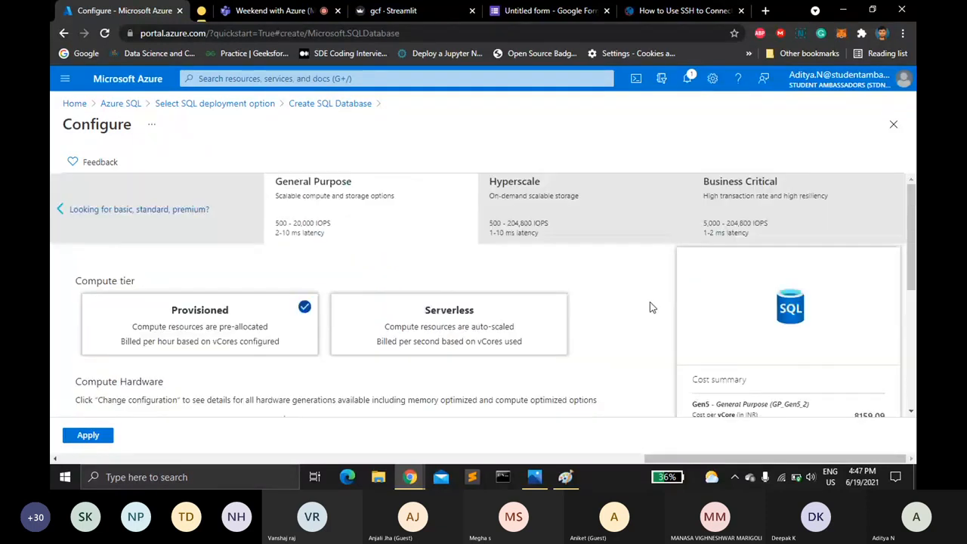
# Step: Set the azureworkshop database's data max size to 2 GB and apply the compute and storage configuration
pyautogui.scroll(-3, 651, 308)
pyautogui.scroll(-1, 548, 299)
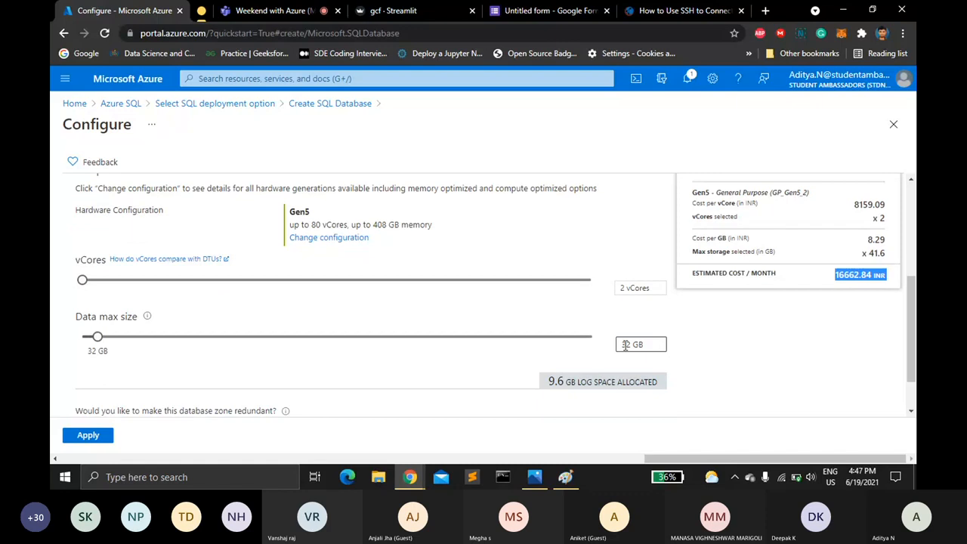
pyautogui.doubleClick(626, 345)
pyautogui.write('2')
pyautogui.scroll(-1, 421, 330)
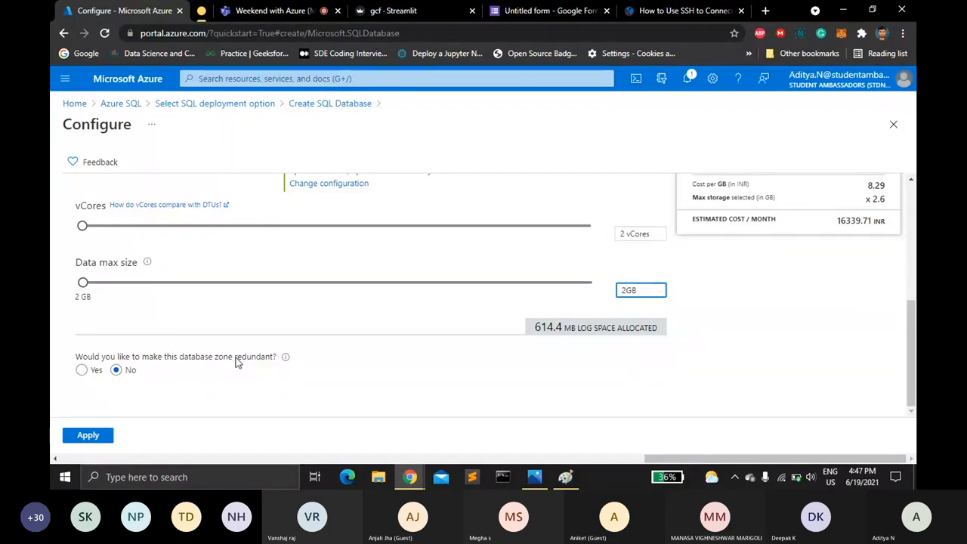
pyautogui.scroll(10, 236, 362)
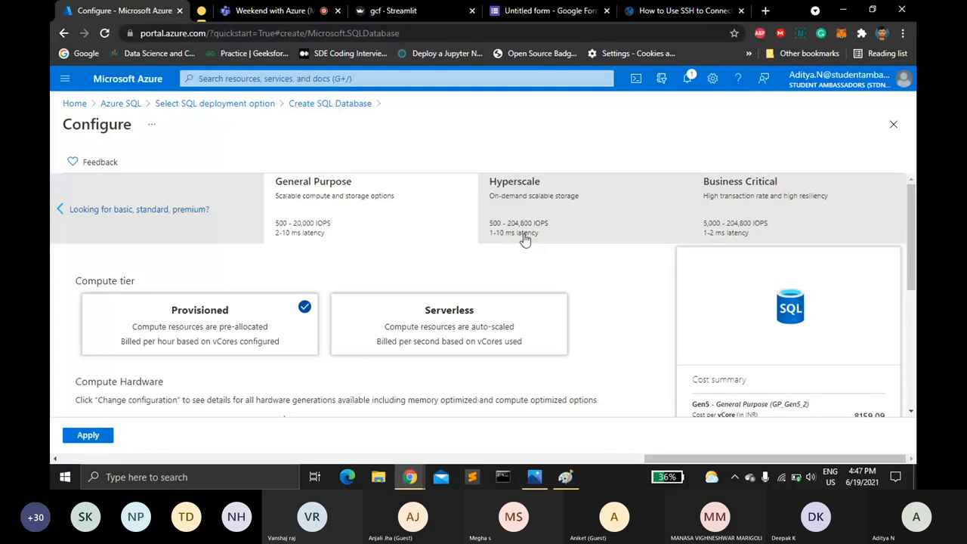
pyautogui.scroll(-5, 525, 239)
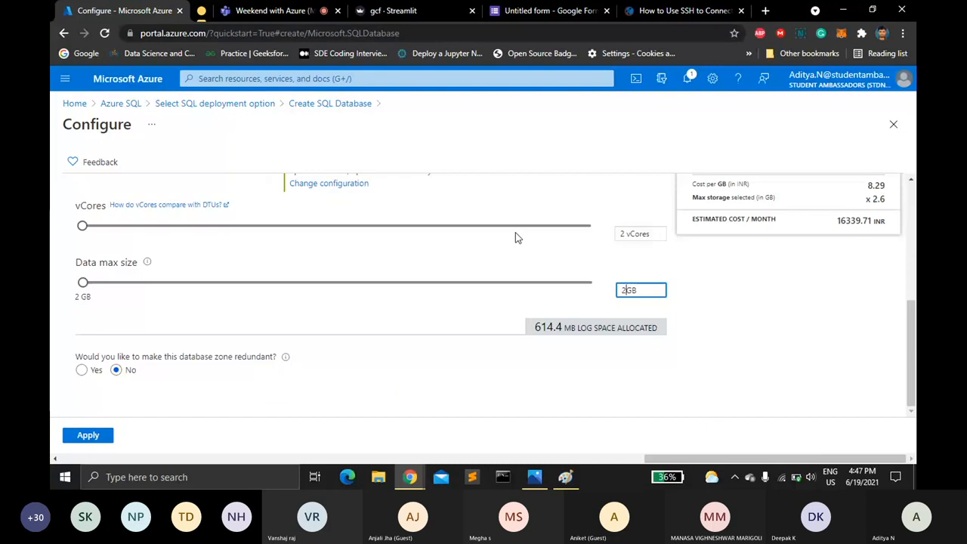
pyautogui.click(82, 440)
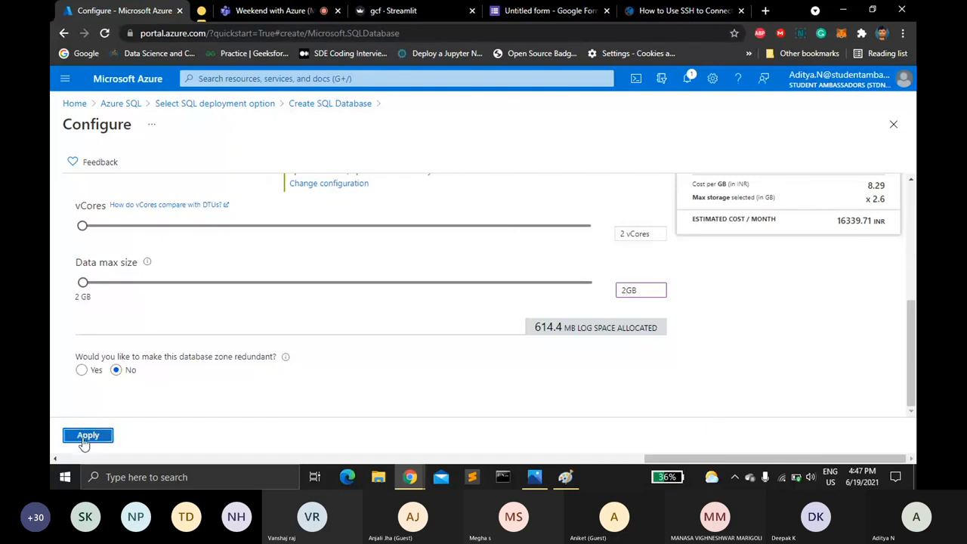
# Step: Review the backup storage redundancy options, keep geo-redundant backup storage, and continue to the networking settings
pyautogui.scroll(-4, 173, 295)
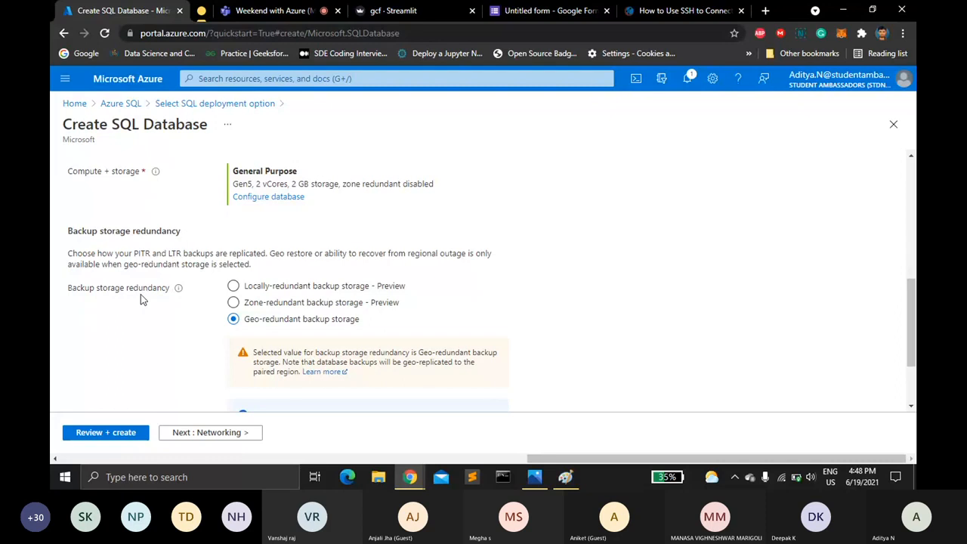
pyautogui.scroll(-1, 237, 328)
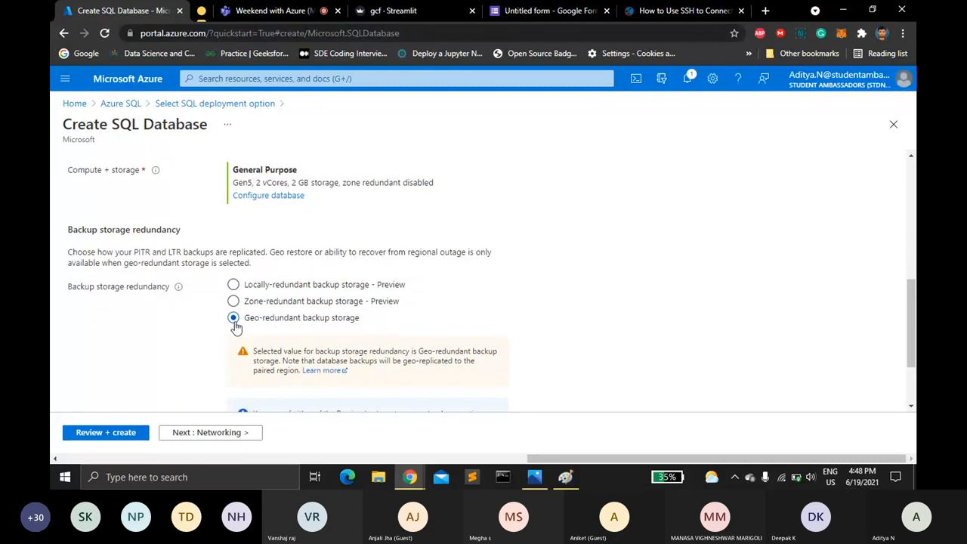
pyautogui.scroll(-2, 237, 328)
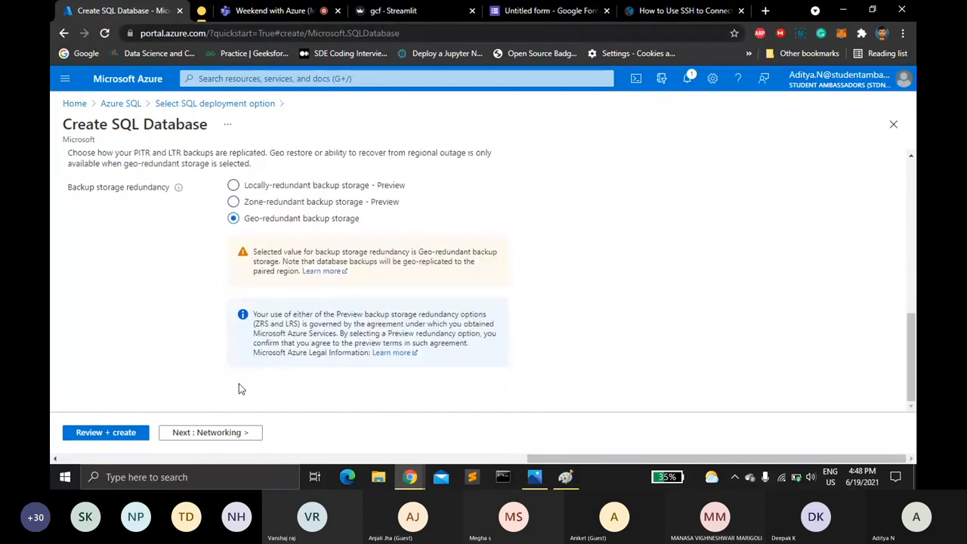
pyautogui.click(236, 432)
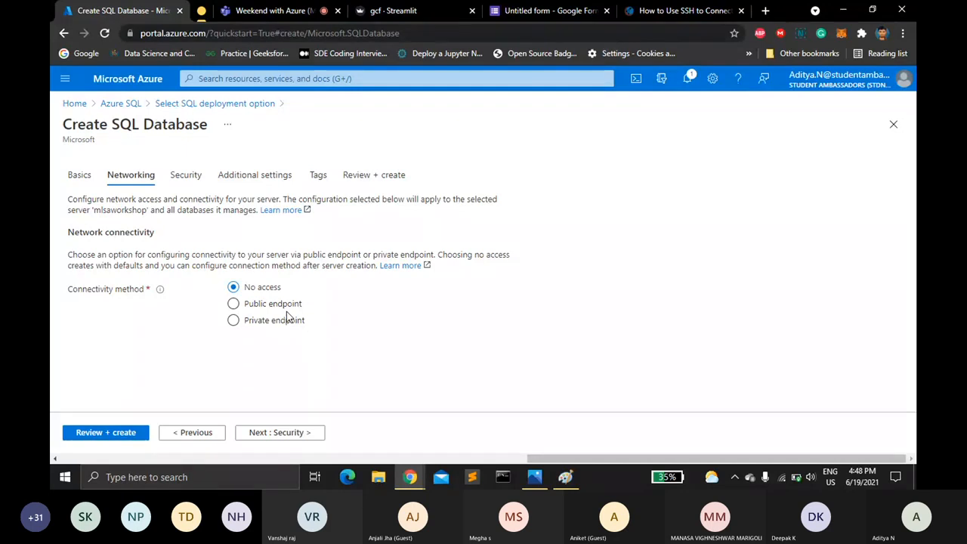
# Step: Set the server's connectivity to public endpoint, allow the current client IP address through the firewall, and continue to the security settings
pyautogui.click(238, 308)
pyautogui.scroll(-1, 232, 321)
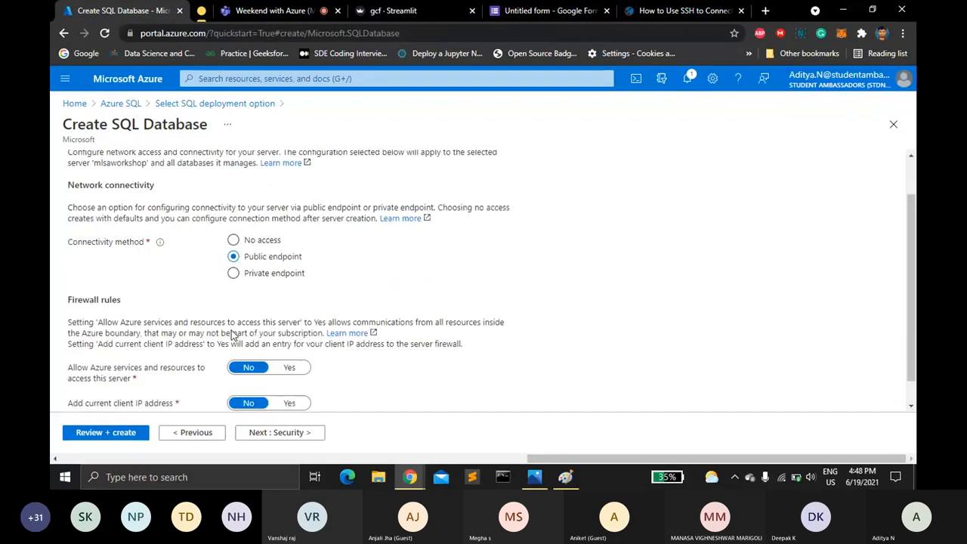
pyautogui.scroll(-1, 233, 335)
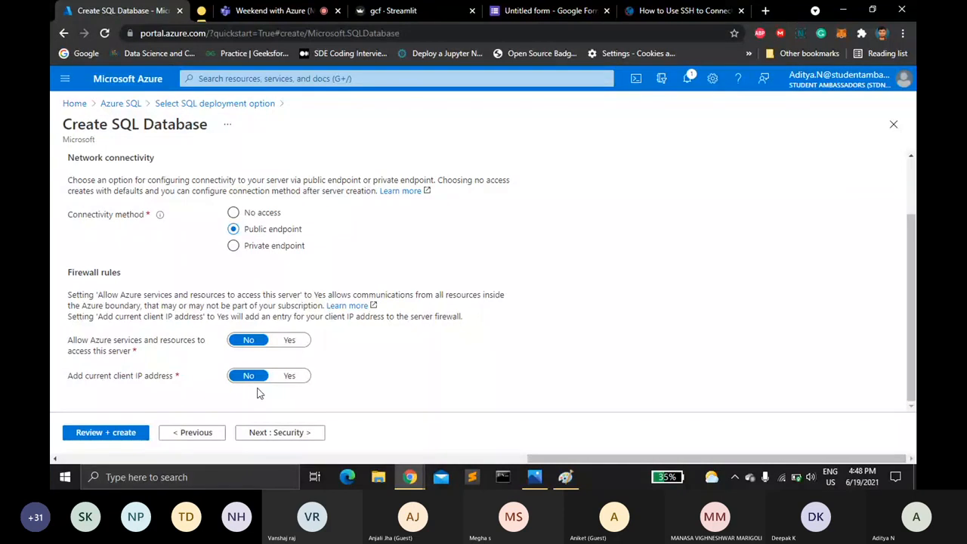
pyautogui.click(289, 378)
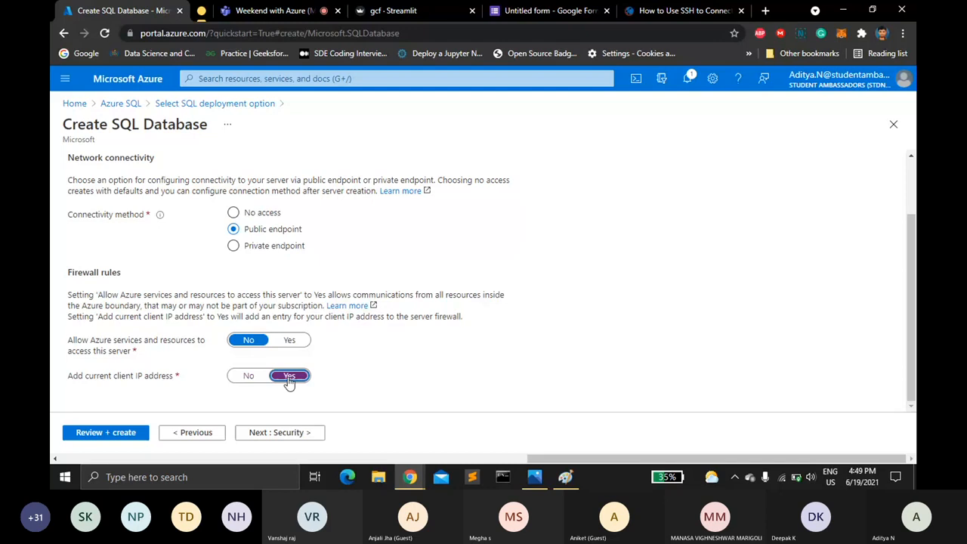
pyautogui.scroll(1, 289, 382)
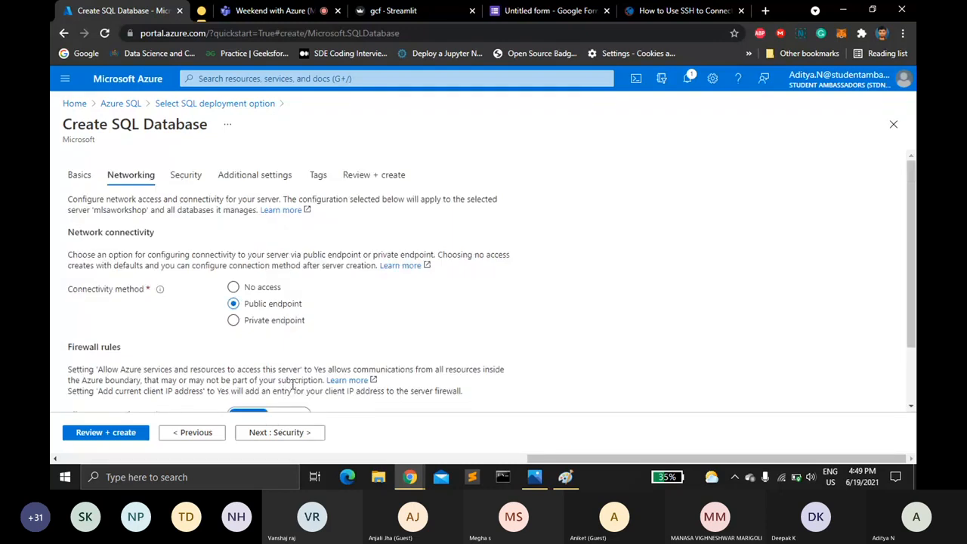
pyautogui.click(279, 432)
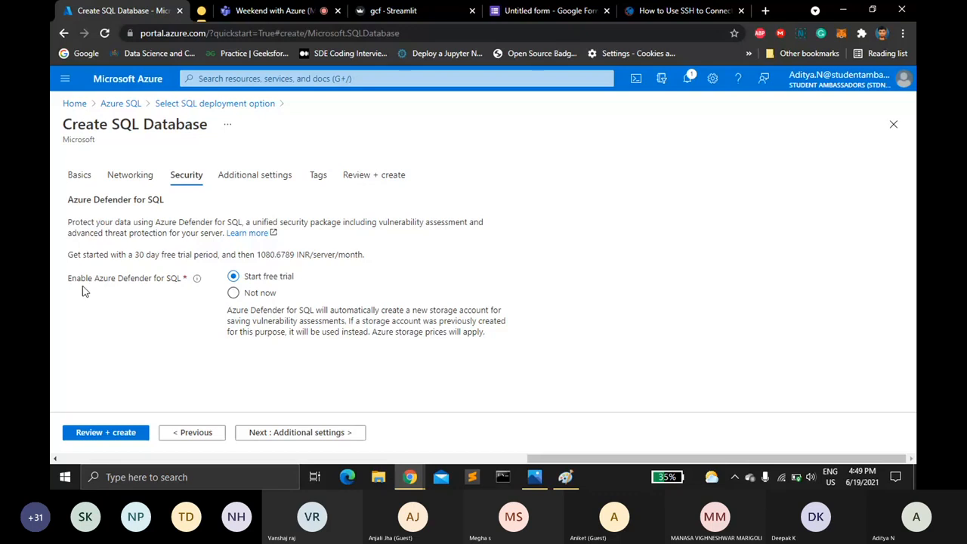
# Step: Set Azure Defender for SQL to Not now and choose Sample as the existing data for the new database
pyautogui.tripleClick(101, 284)
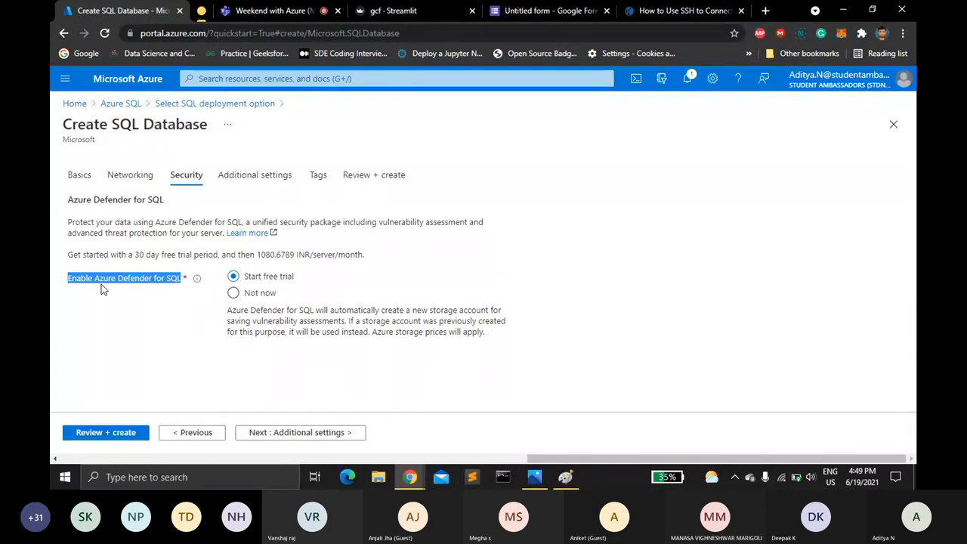
pyautogui.click(260, 294)
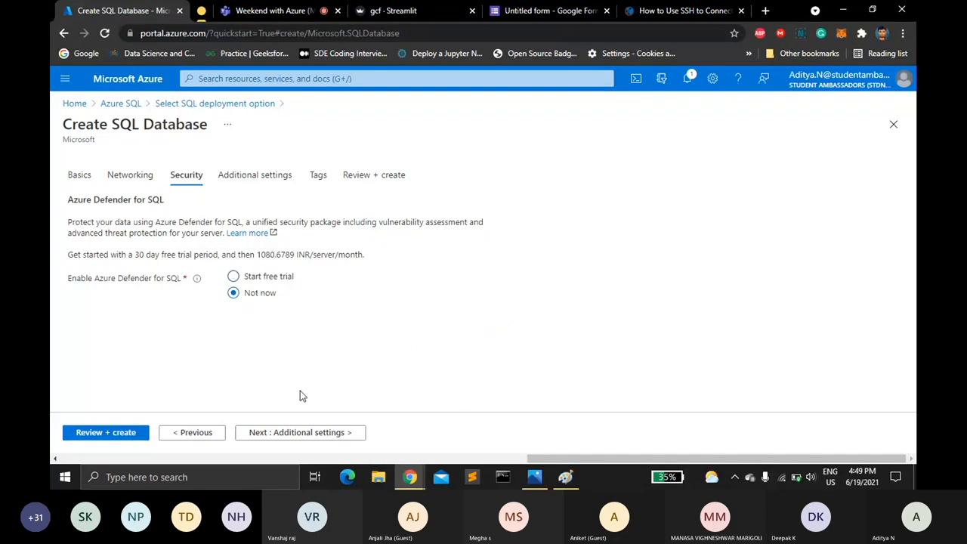
pyautogui.click(284, 434)
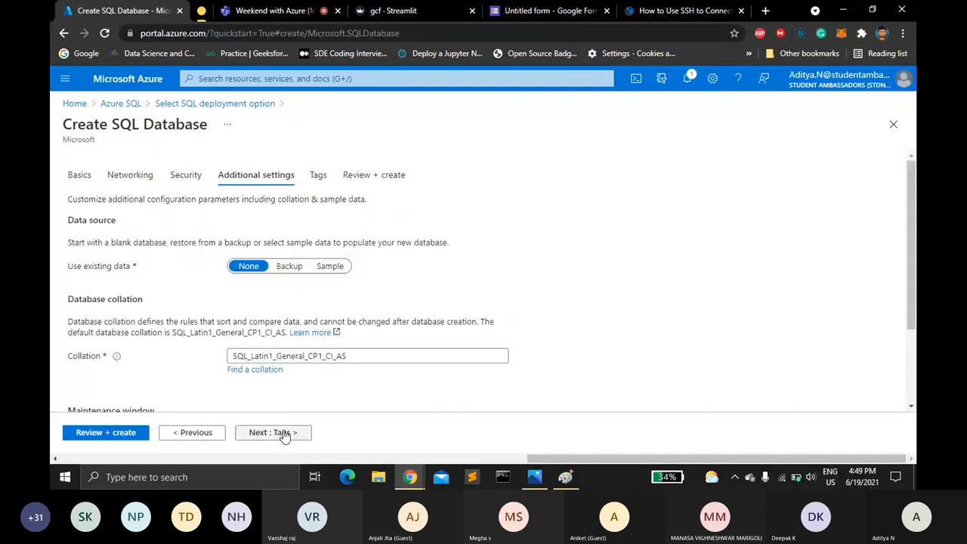
pyautogui.click(329, 267)
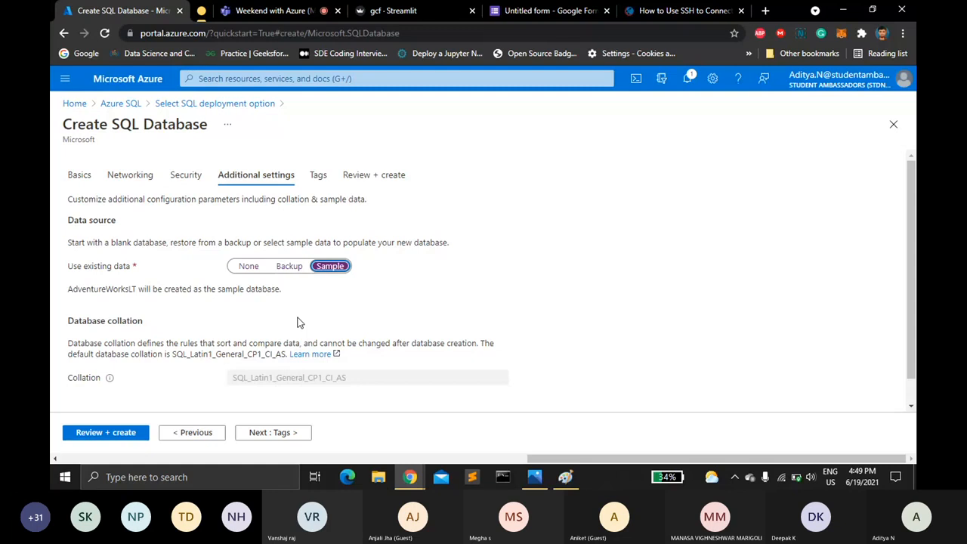
pyautogui.click(273, 433)
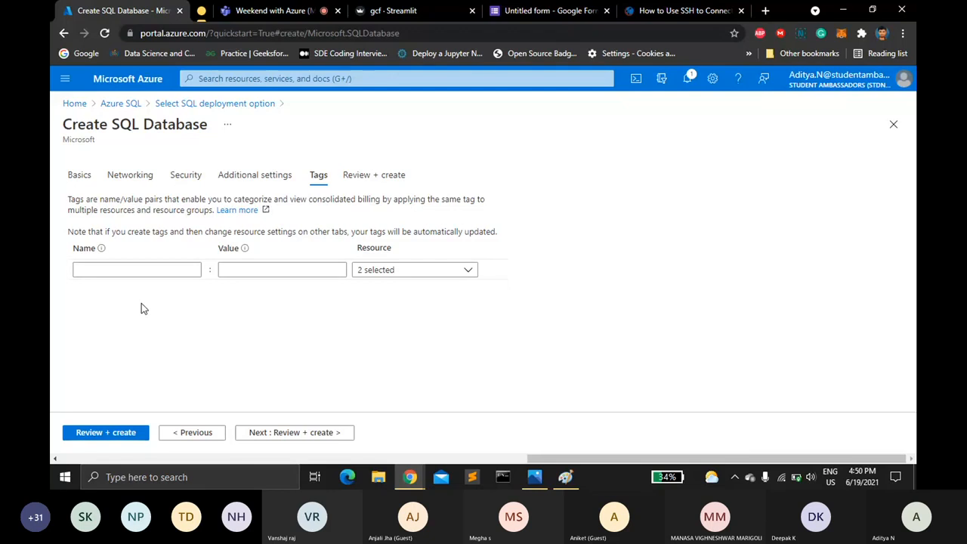
# Step: Switch to the Microsoft Teams meeting to toggle the microphone, and return to the SQL database form in the Azure portal
pyautogui.click(264, 11)
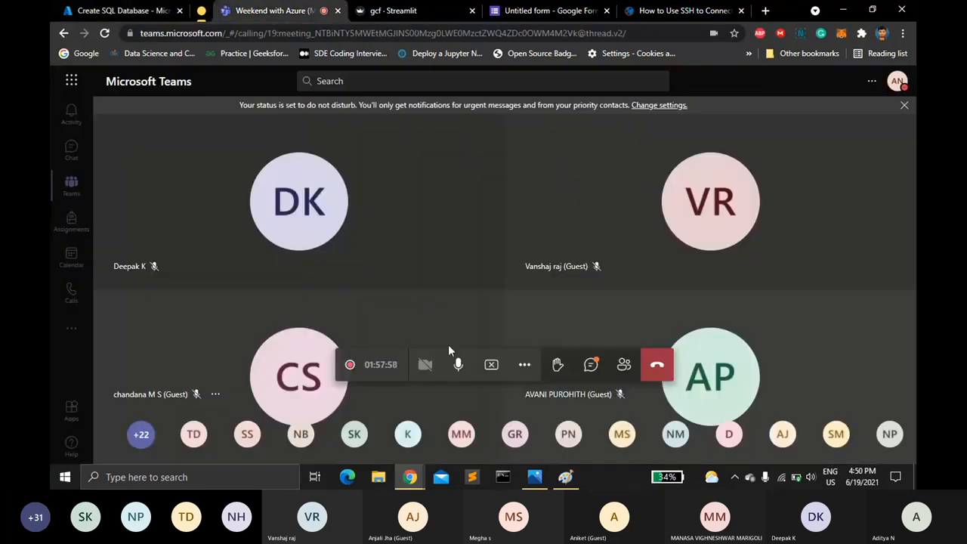
pyautogui.click(458, 378)
pyautogui.click(123, 11)
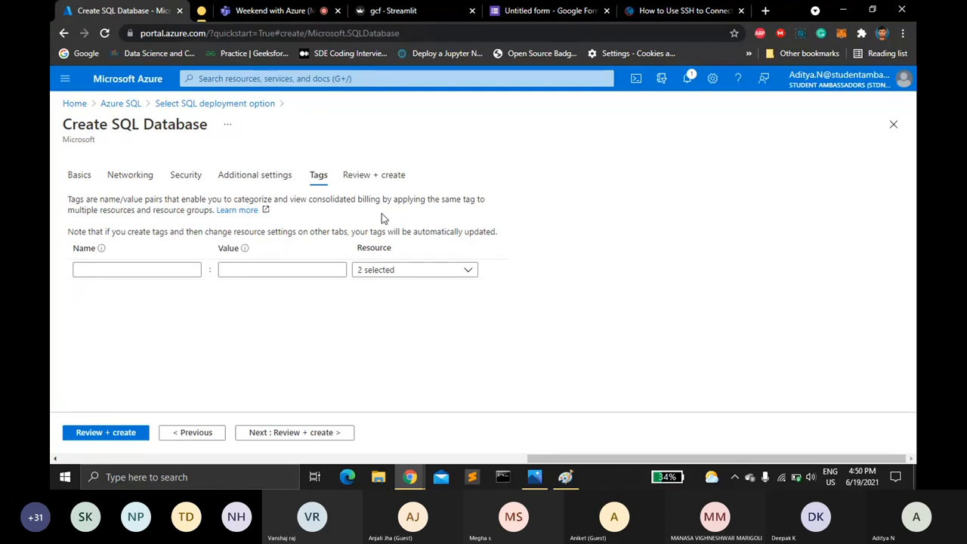
# Step: Add a tag named test with the value mlsaworkshop and continue to the final review
pyautogui.click(167, 266)
pyautogui.write('test')
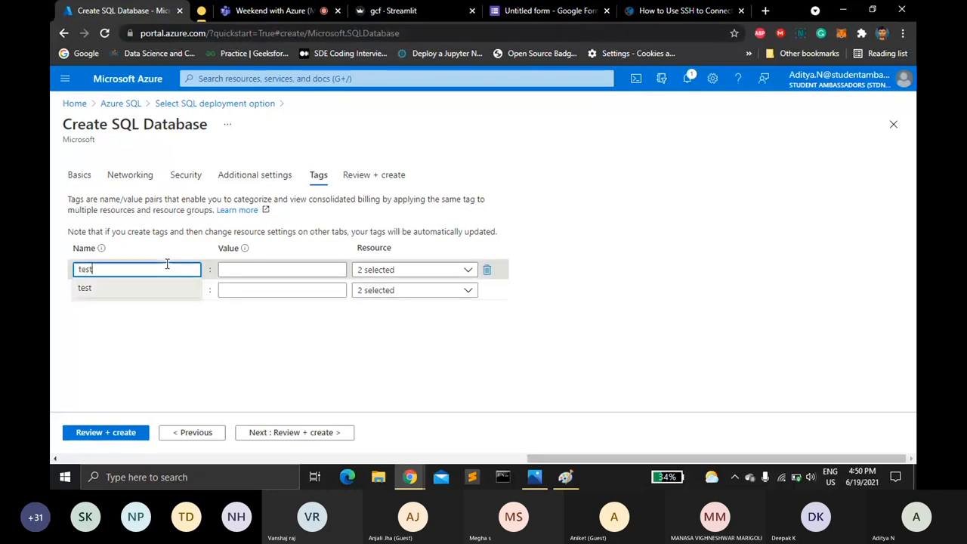
pyautogui.click(251, 269)
pyautogui.write('ls')
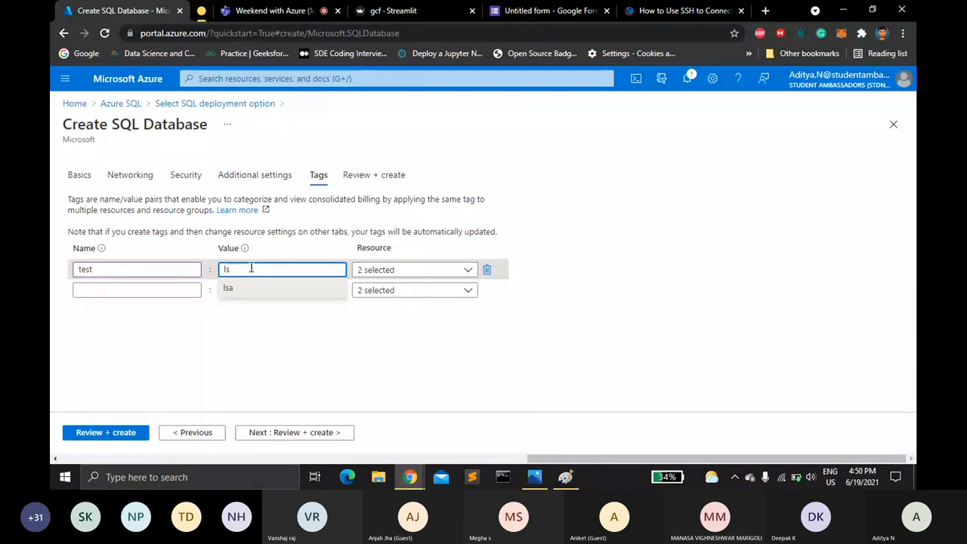
pyautogui.press('BackSpace')
pyautogui.press('BackSpace')
pyautogui.write('mlsa')
pyautogui.write('wc')
pyautogui.write('r')
pyautogui.write('ks')
pyautogui.write('hop')
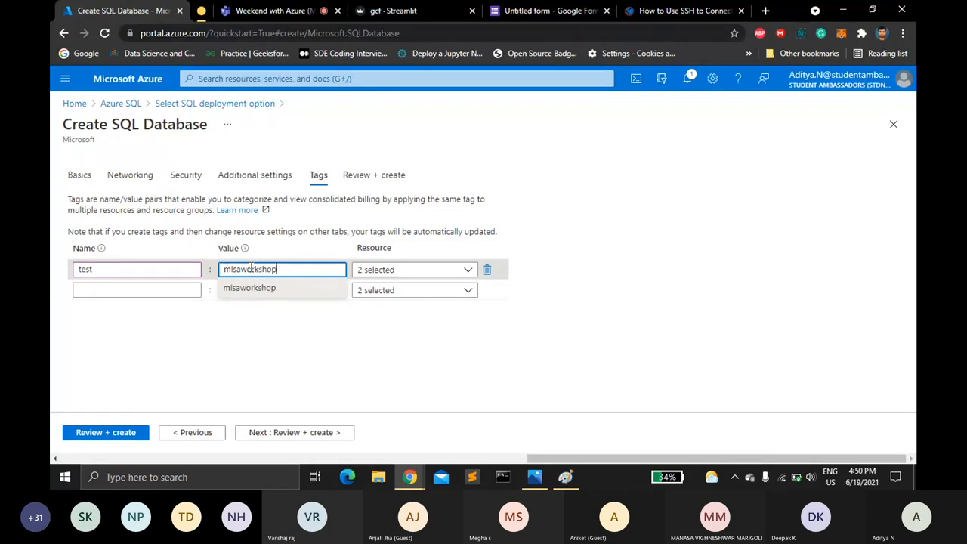
pyautogui.click(296, 432)
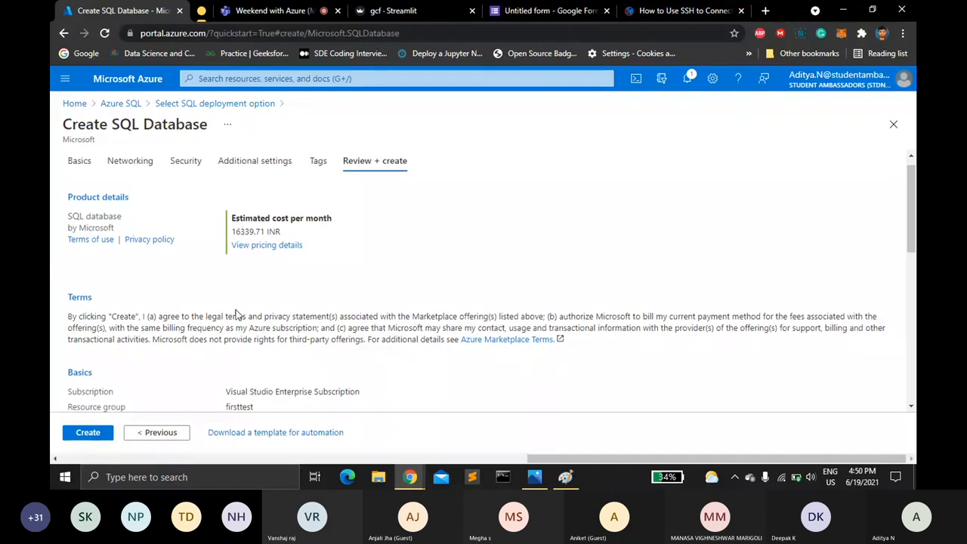
# Step: Examine the database's configuration summary and the JSON code of its automation template
pyautogui.scroll(-3, 237, 314)
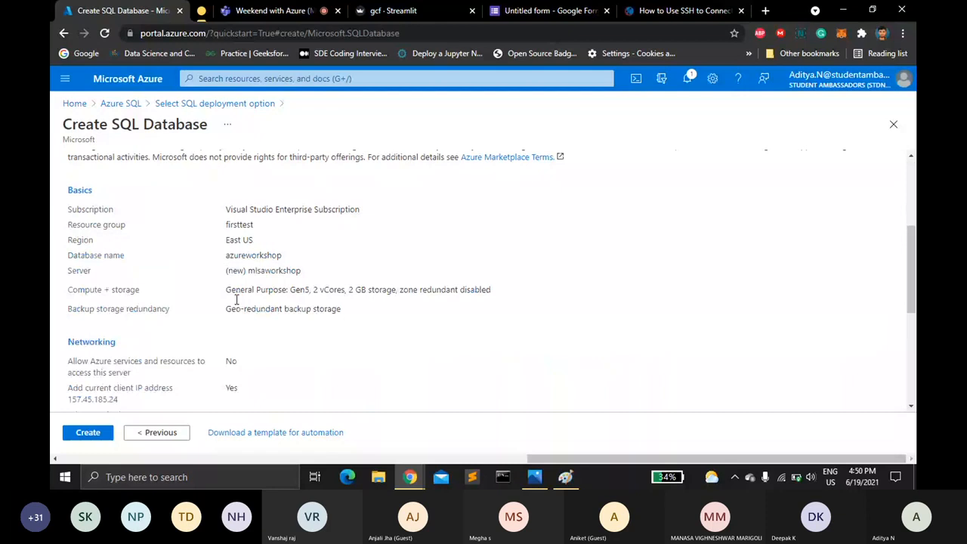
pyautogui.scroll(1, 237, 300)
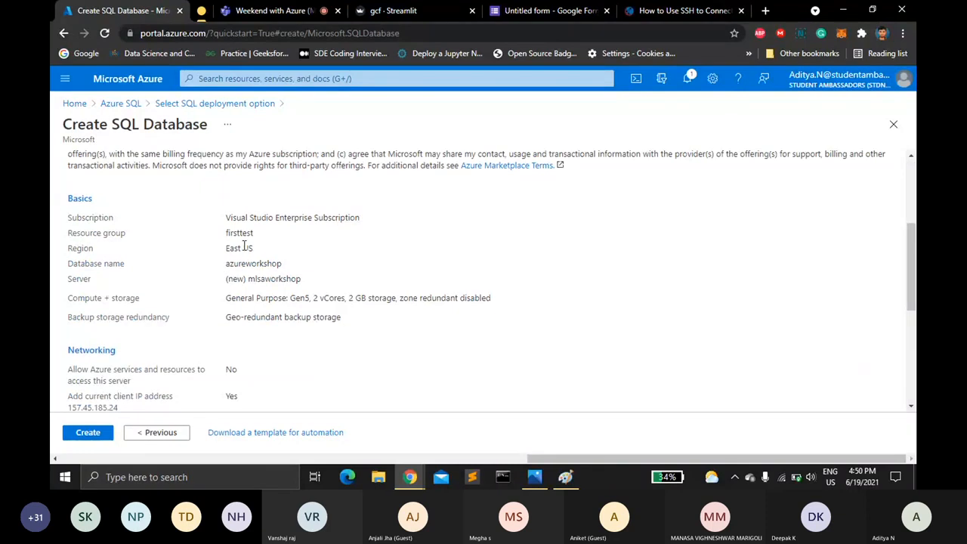
pyautogui.scroll(-1, 246, 247)
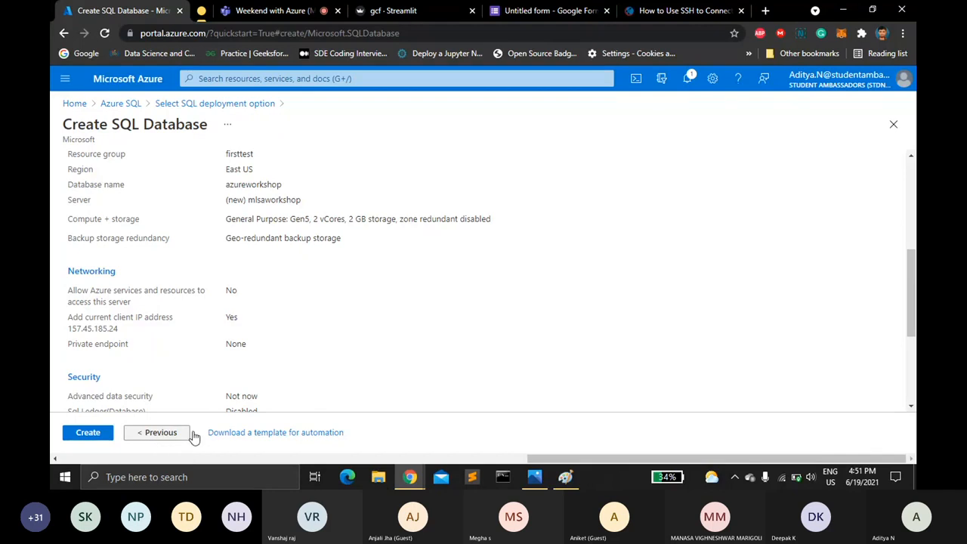
pyautogui.click(287, 443)
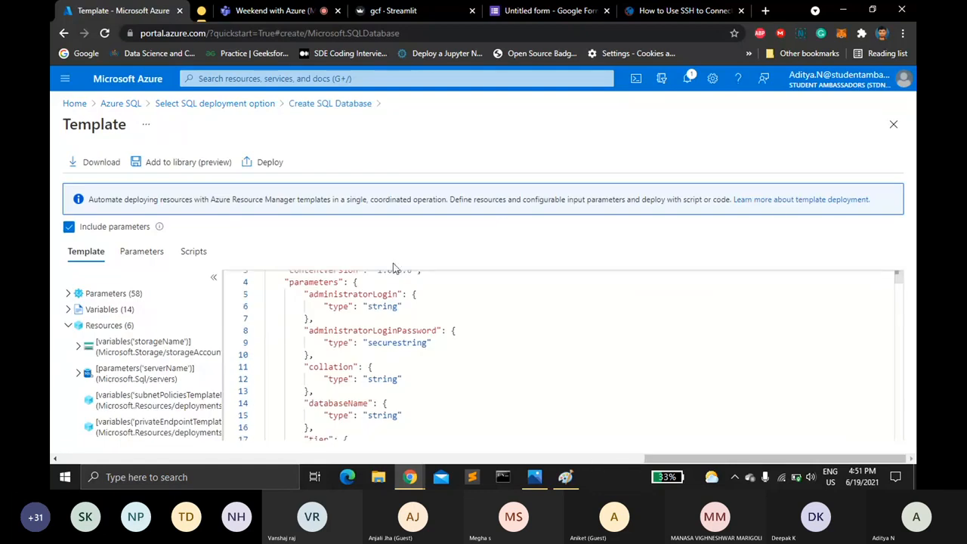
pyautogui.scroll(2, 408, 287)
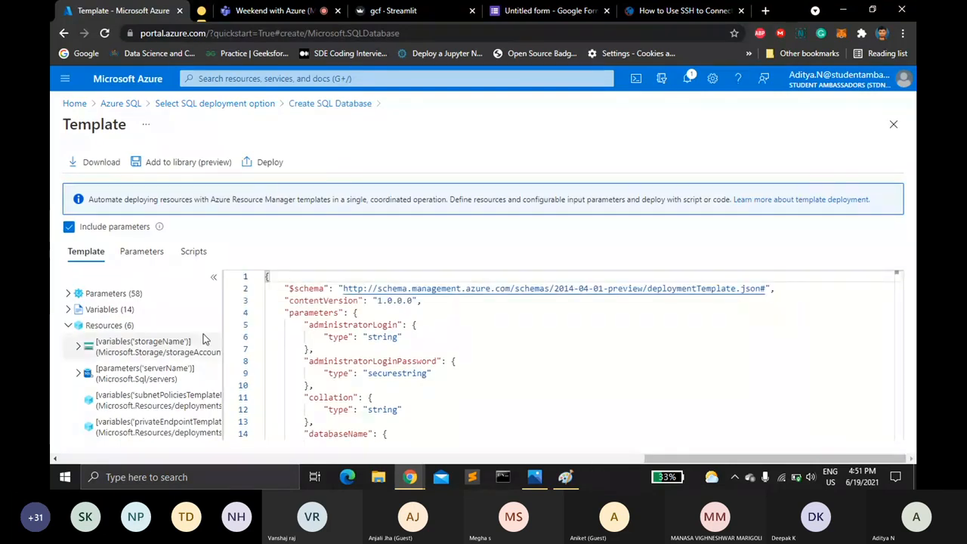
pyautogui.scroll(-5, 393, 323)
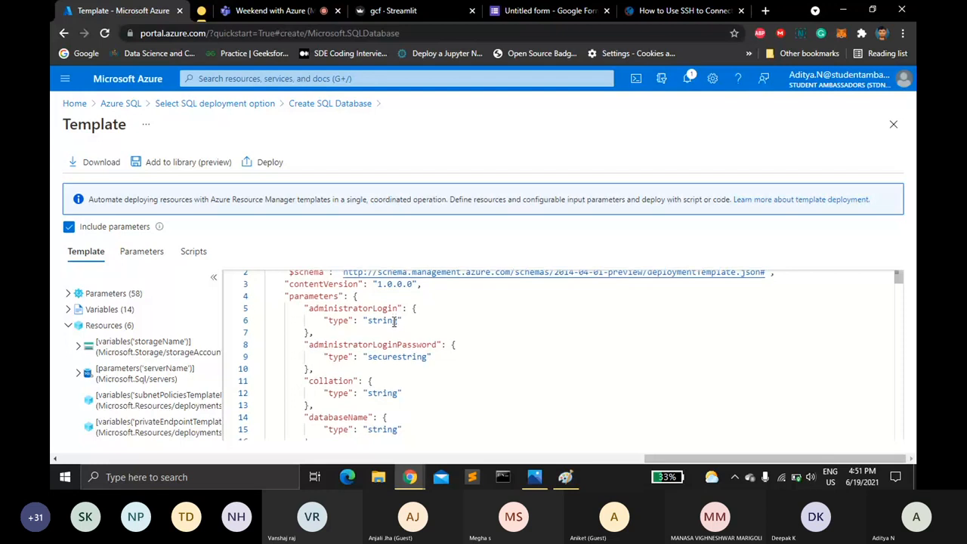
pyautogui.scroll(-14, 393, 323)
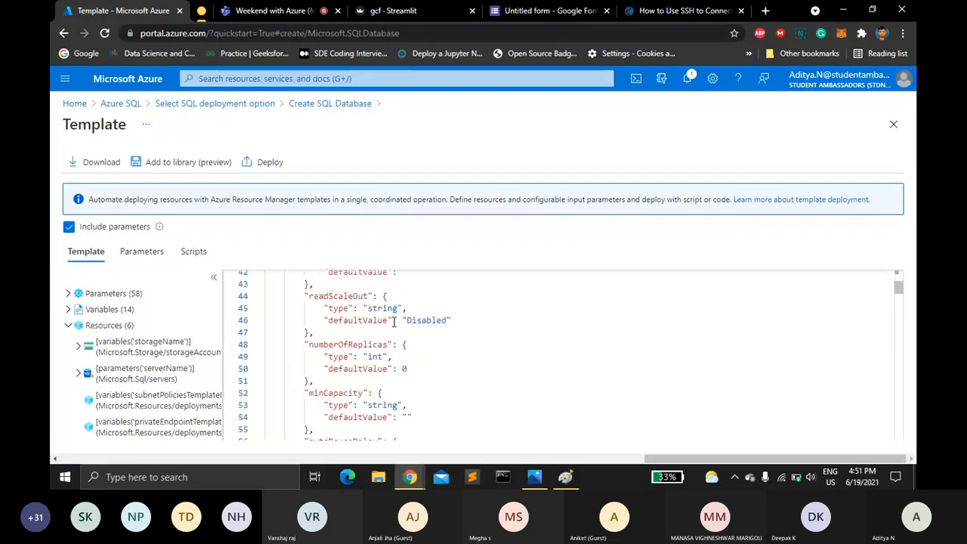
pyautogui.scroll(-5, 392, 322)
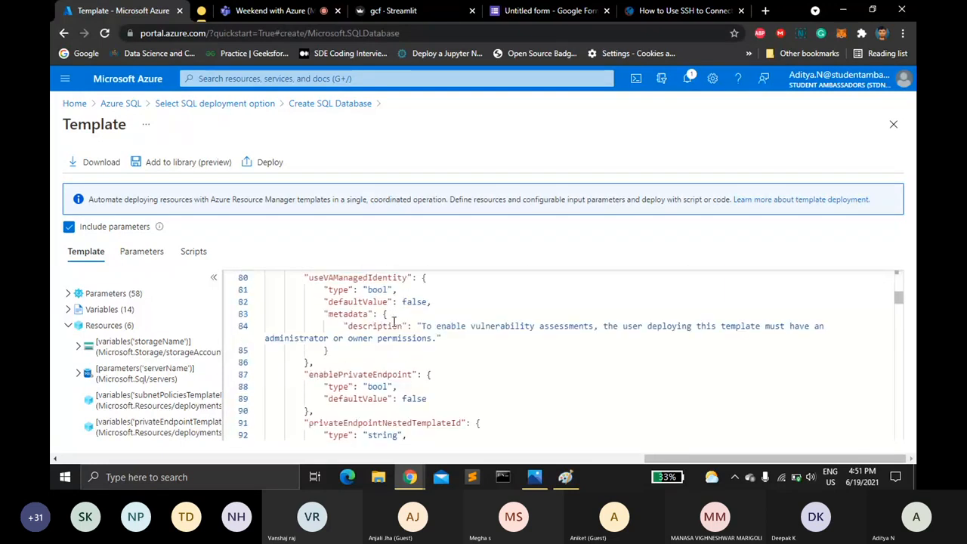
pyautogui.scroll(-7, 393, 323)
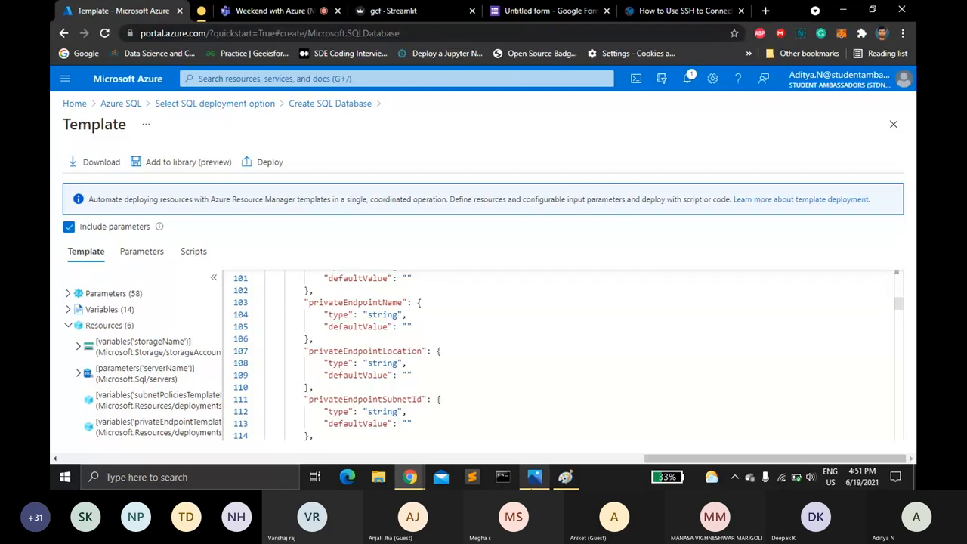
# Step: Examine the rest of the automation template's JSON code down to the database properties and SKU definitions
pyautogui.click(502, 477)
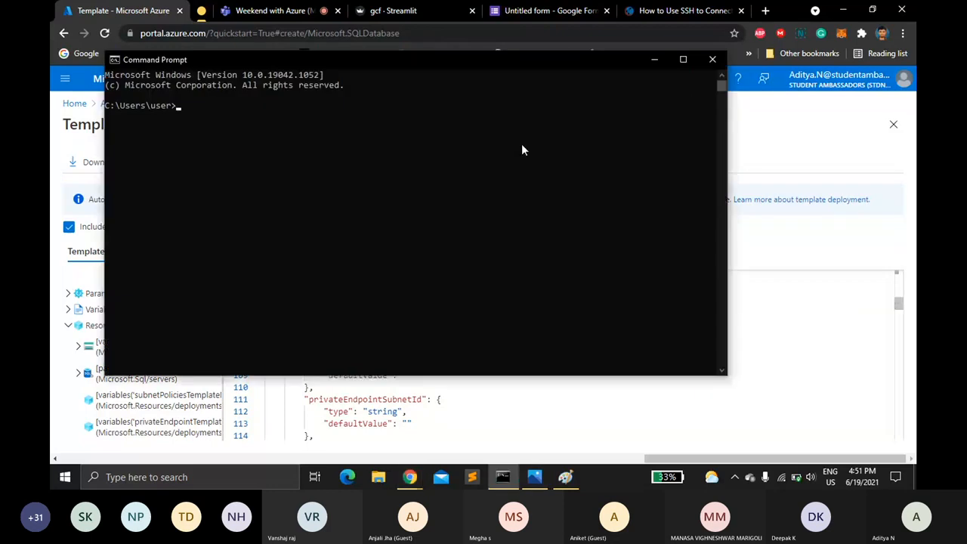
pyautogui.click(712, 59)
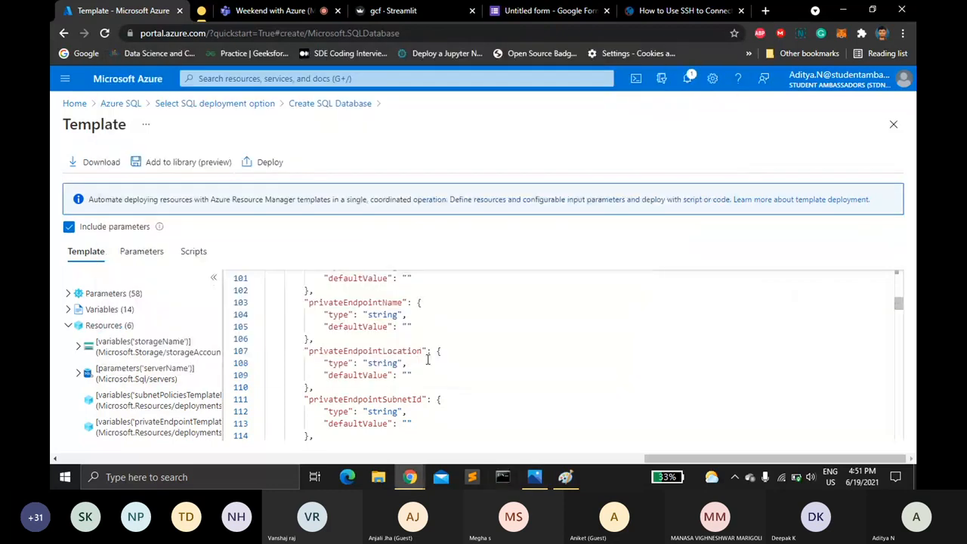
pyautogui.scroll(-13, 427, 360)
pyautogui.scroll(-17, 428, 360)
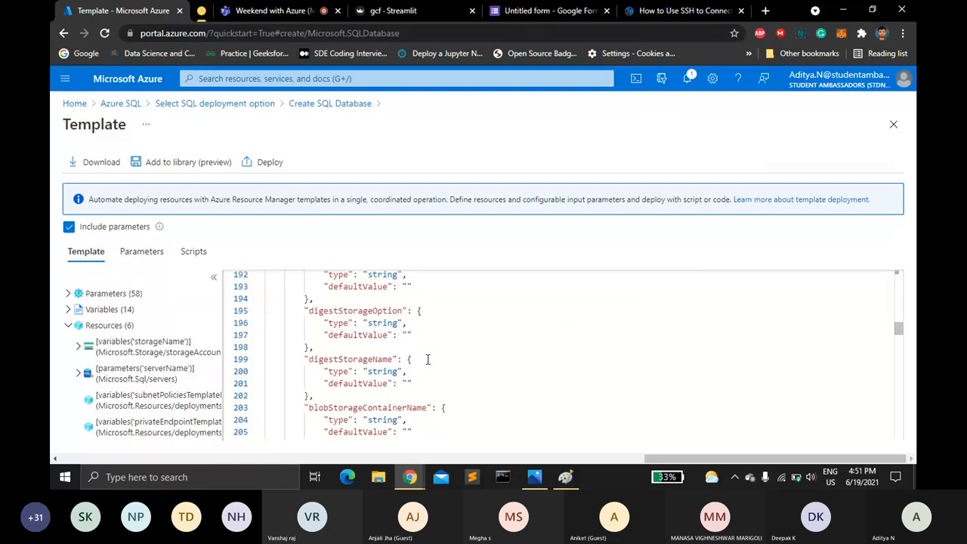
pyautogui.scroll(-20, 428, 360)
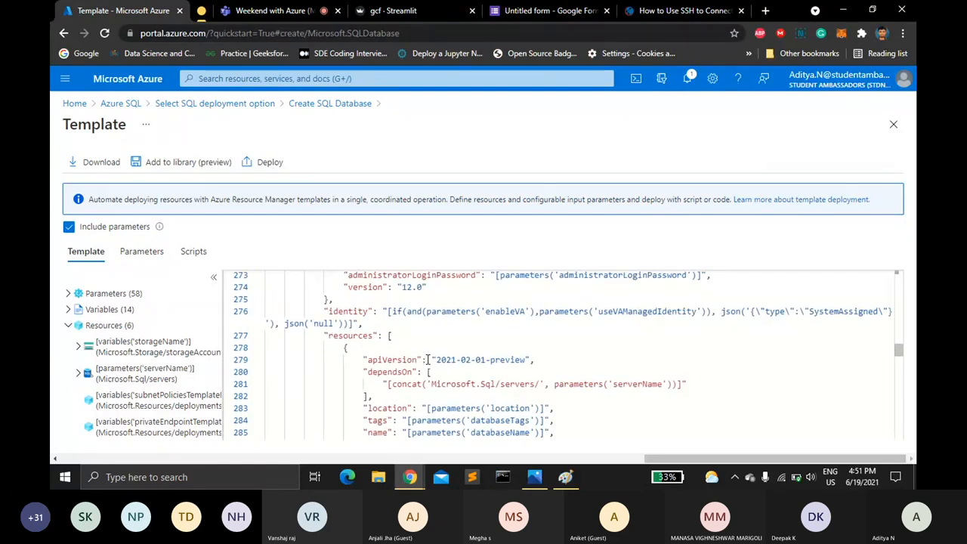
pyautogui.scroll(-3, 427, 360)
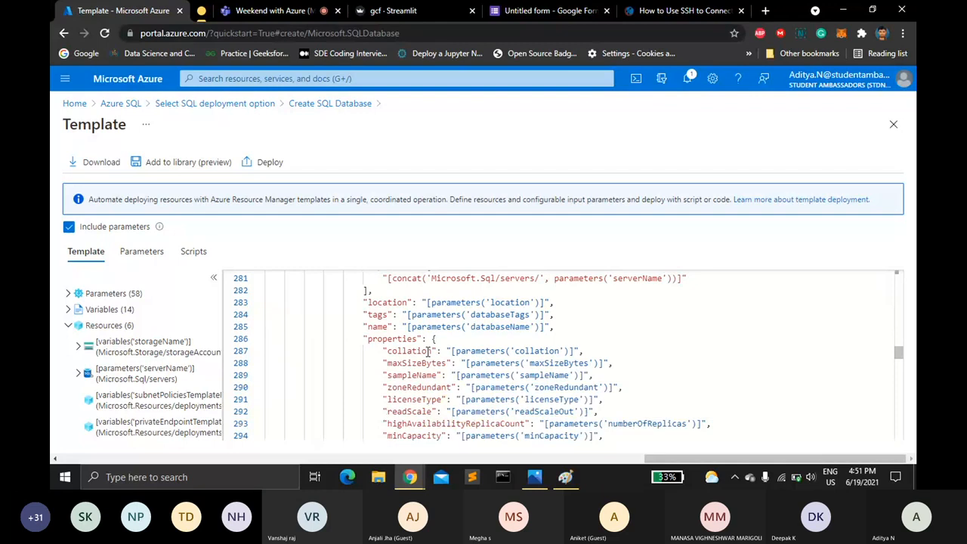
pyautogui.scroll(-3, 427, 352)
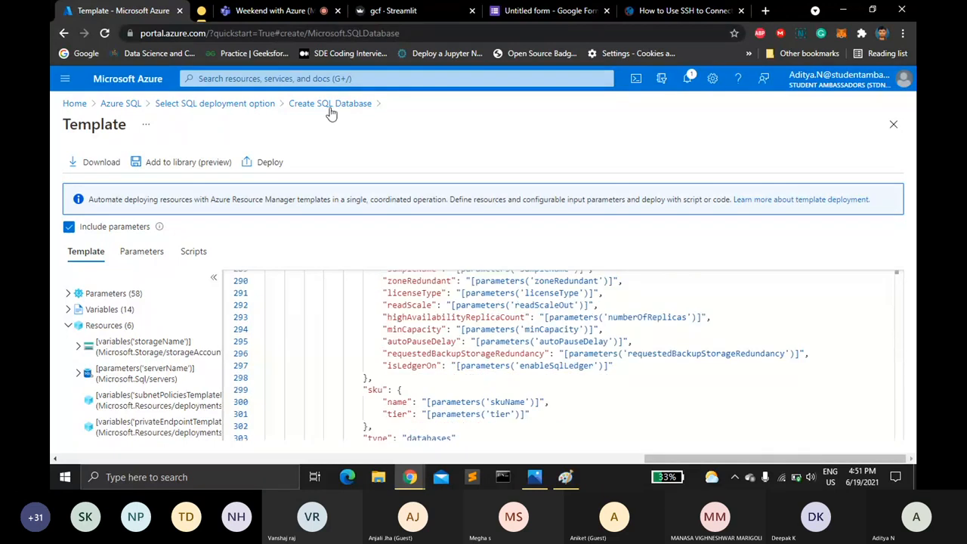
# Step: Leave the template and reopen the Create SQL Database form, checking which servers are available
pyautogui.click(260, 102)
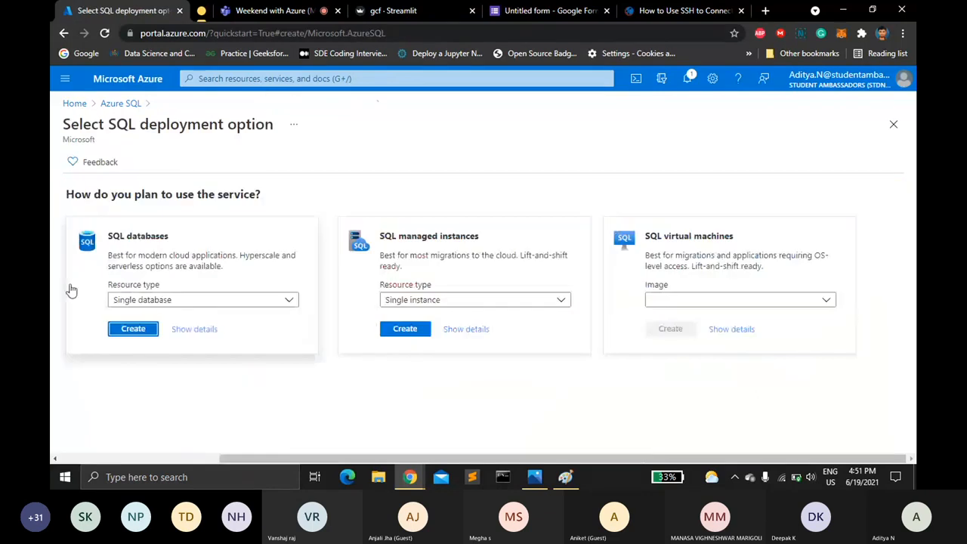
pyautogui.click(63, 33)
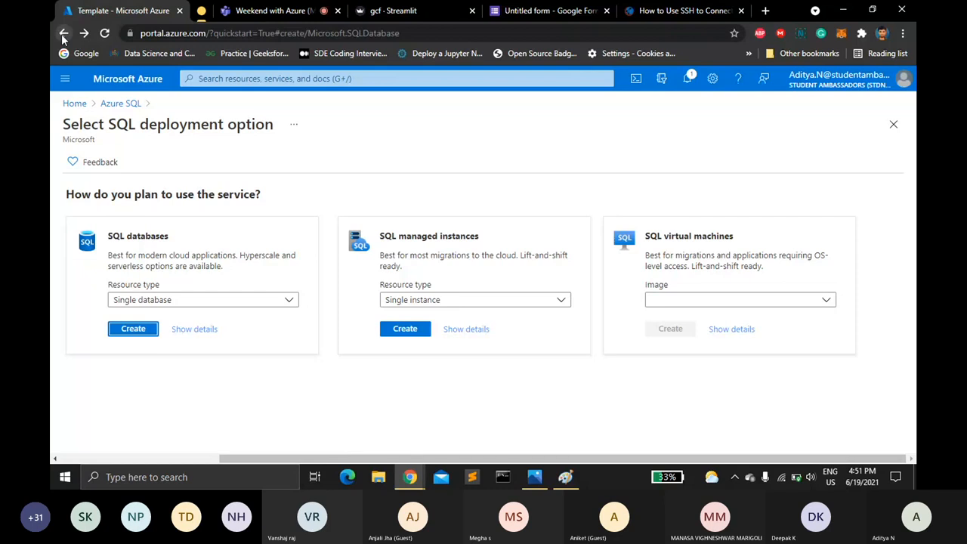
pyautogui.scroll(-2, 218, 305)
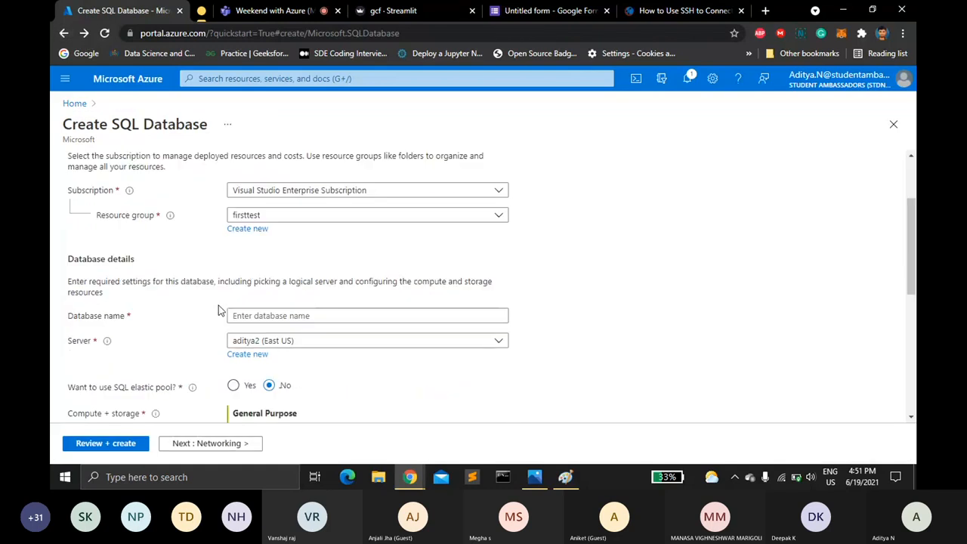
pyautogui.scroll(-2, 218, 305)
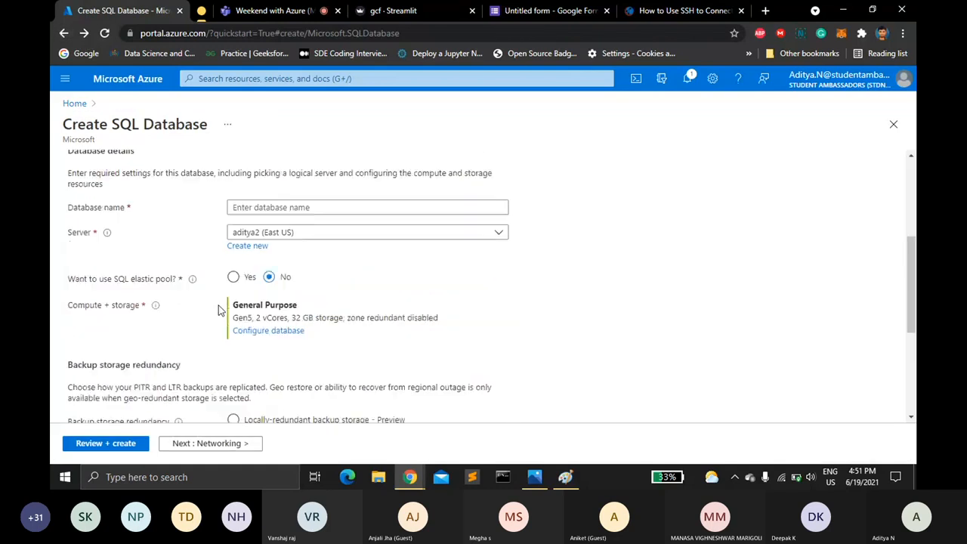
pyautogui.click(326, 226)
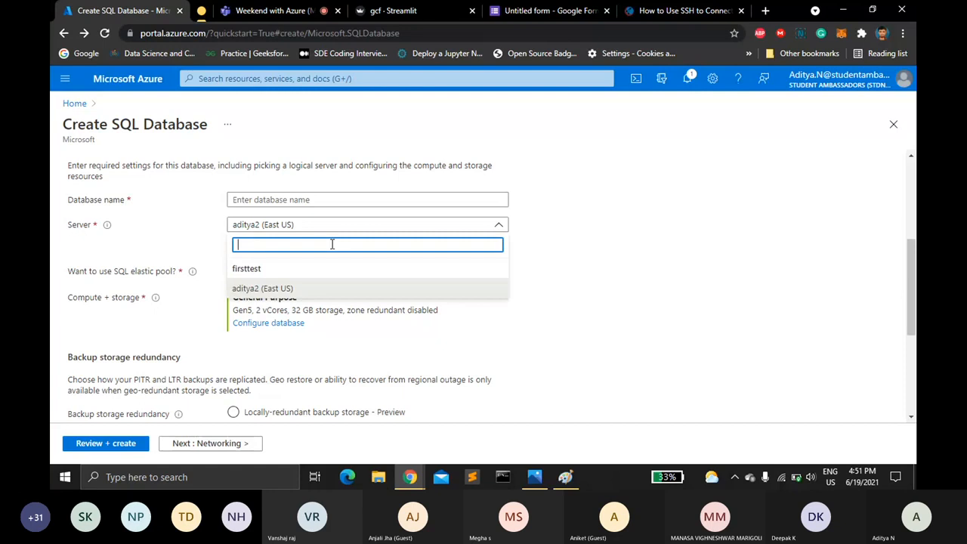
pyautogui.click(314, 220)
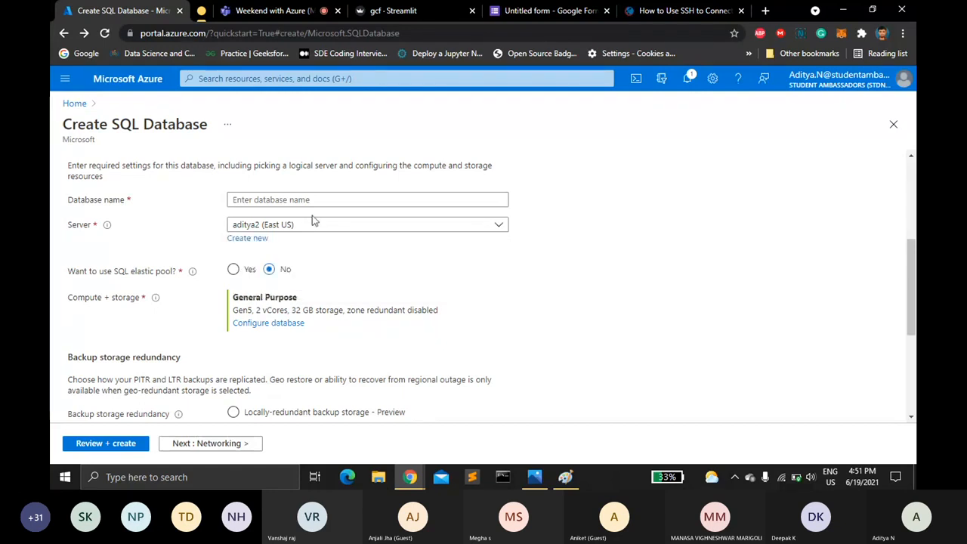
pyautogui.click(65, 34)
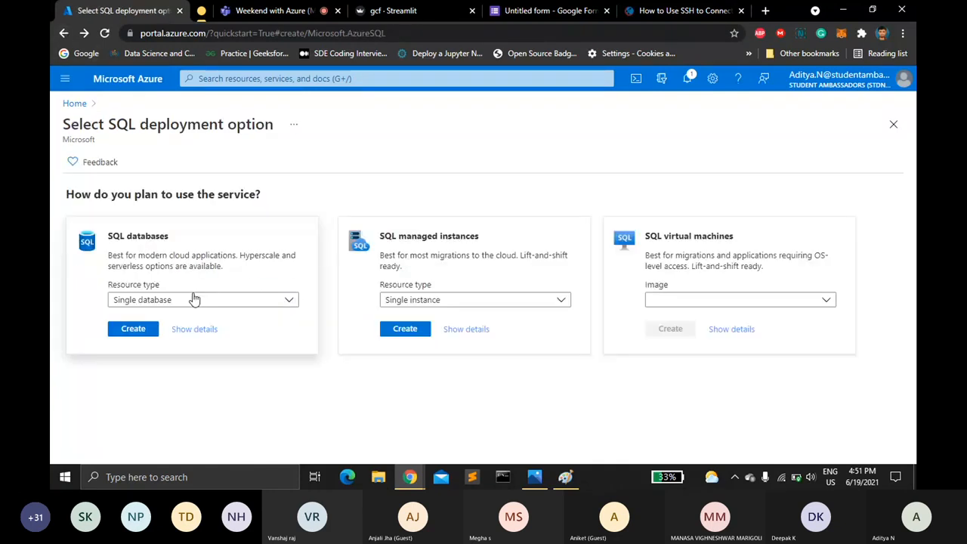
pyautogui.click(65, 34)
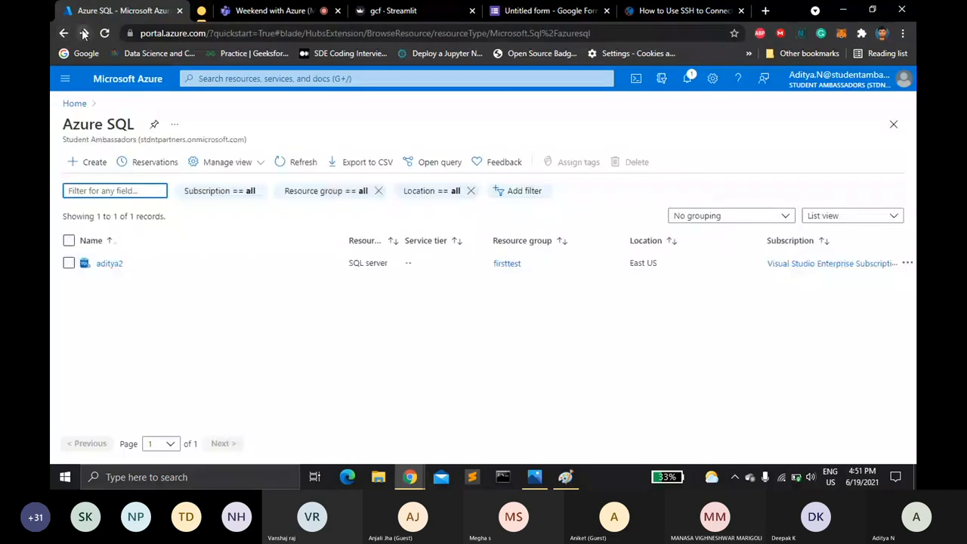
pyautogui.click(84, 33)
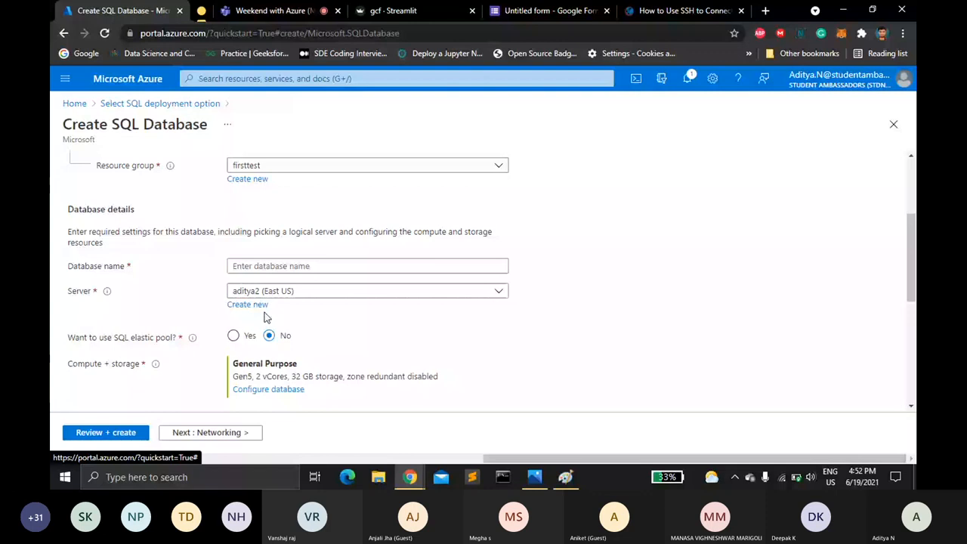
# Step: Name the database mlsaworkshop and start a new server named mlsaworkshop
pyautogui.click(283, 267)
pyautogui.write('mlsaworkshop')
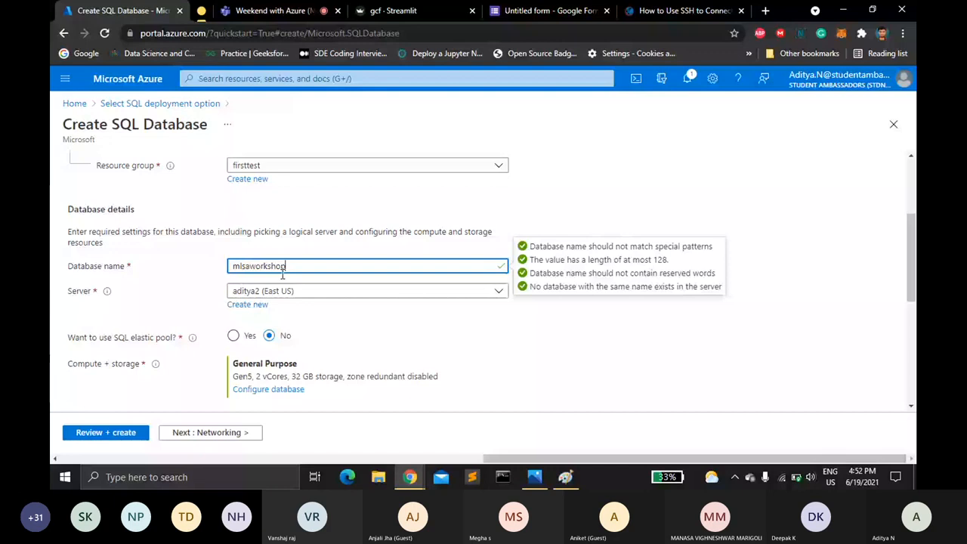
pyautogui.click(247, 304)
pyautogui.write('mlsa')
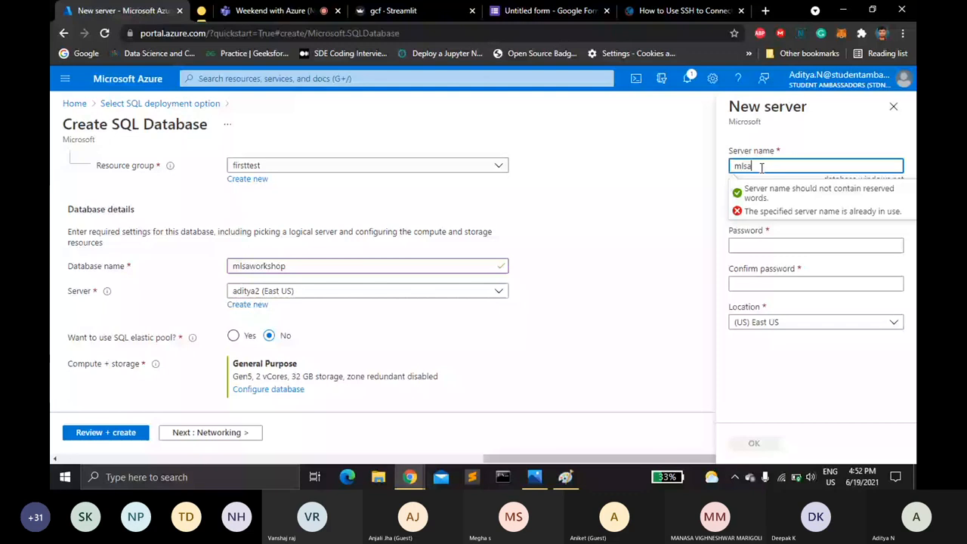
pyautogui.write('workshop')
# Step: Try a first name as the new server's admin login and enter an admin password
pyautogui.click(736, 207)
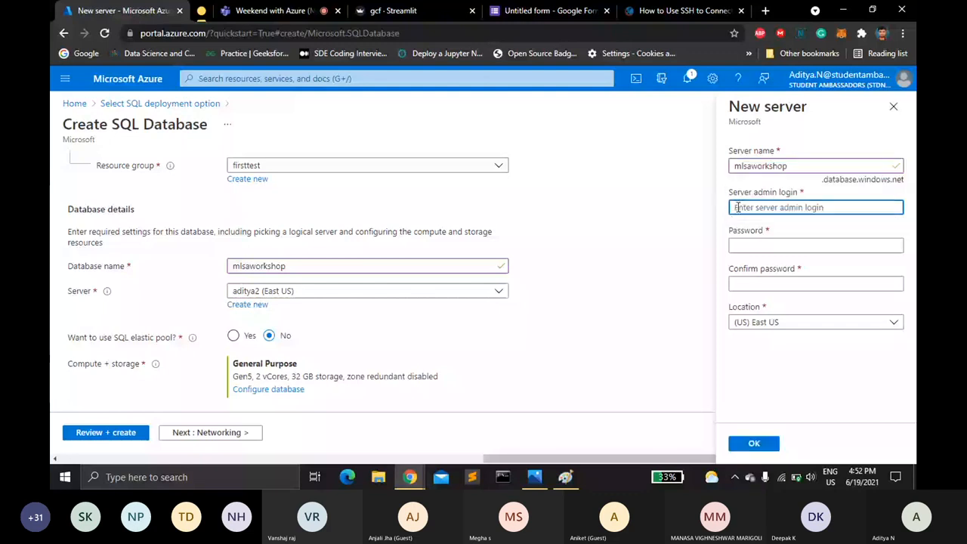
pyautogui.write('aditya')
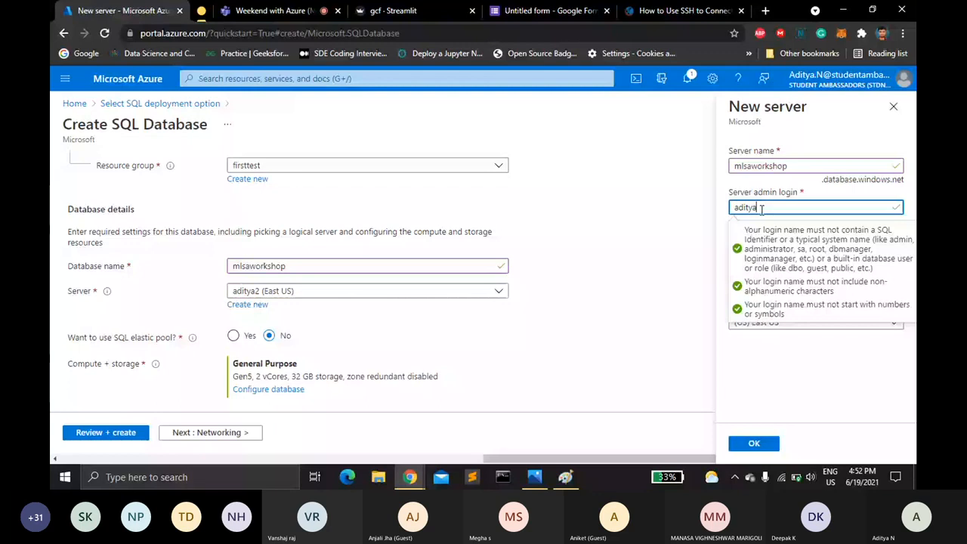
pyautogui.click(744, 243)
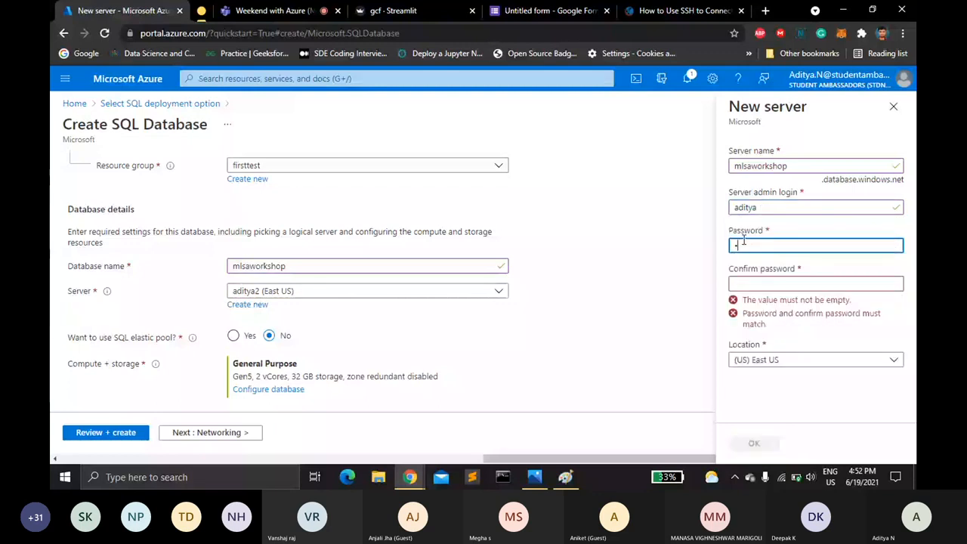
pyautogui.write('••••••••')
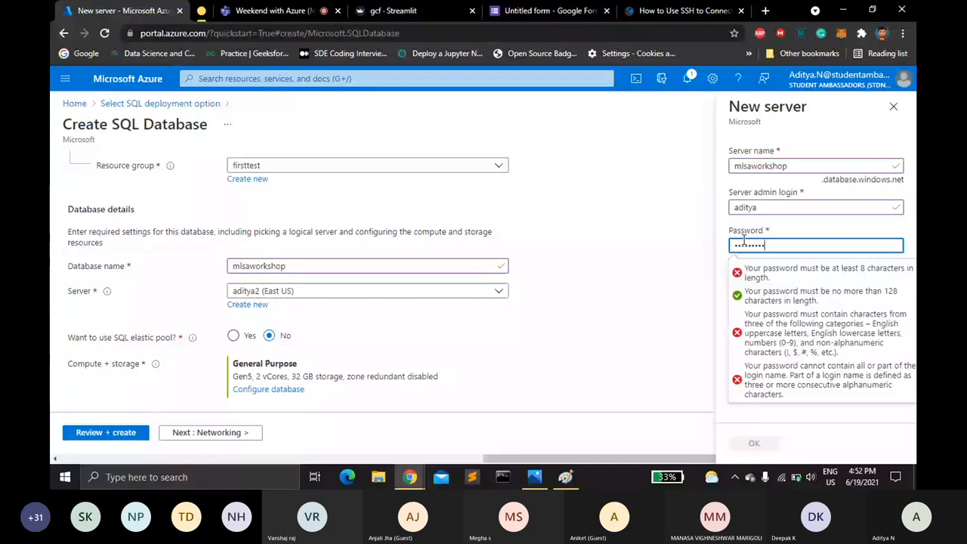
# Step: Set the new server's admin login to mlsa, enter the admin password in both password fields, and accept the server
pyautogui.click(757, 243)
pyautogui.press('BackSpace')
pyautogui.press('BackSpace')
pyautogui.press('BackSpace')
pyautogui.press('BackSpace')
pyautogui.press('BackSpace')
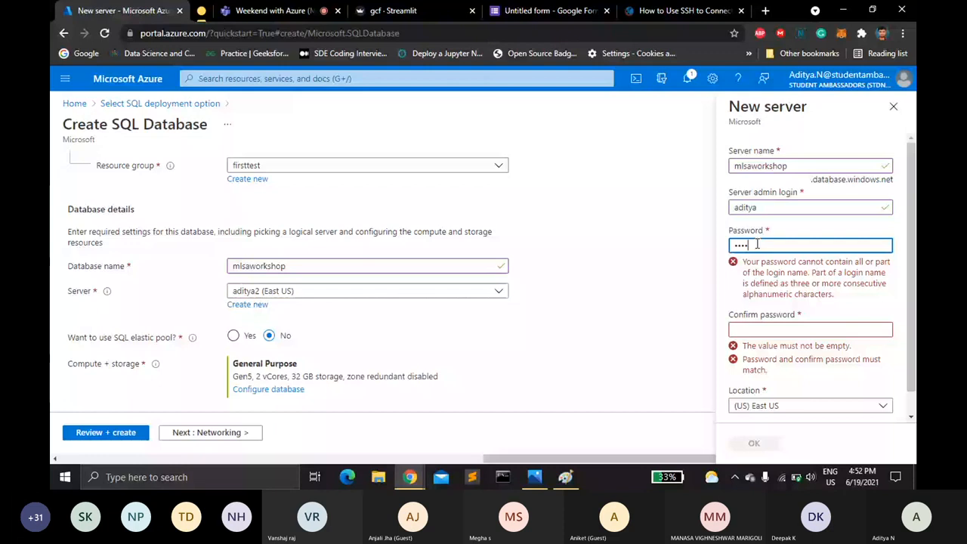
pyautogui.write('•••••••••')
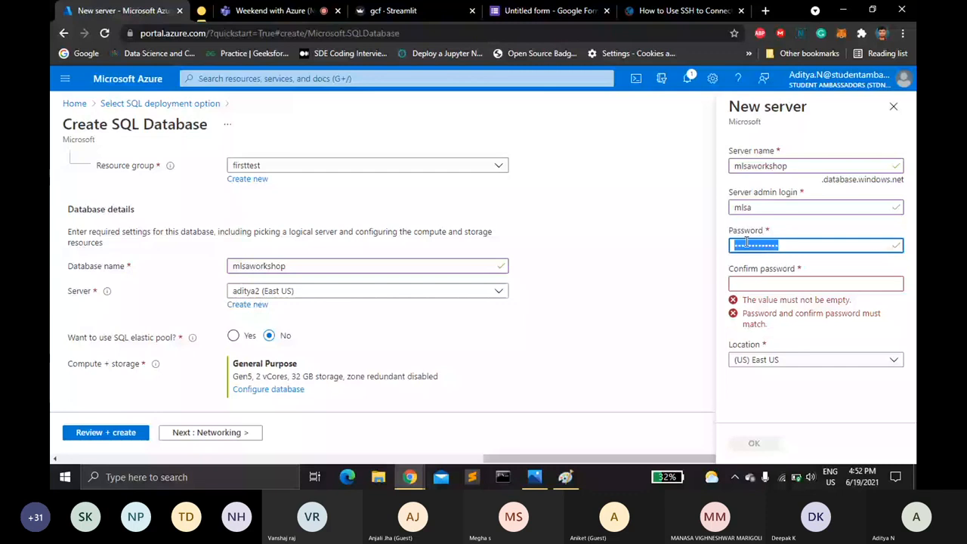
pyautogui.click(741, 243)
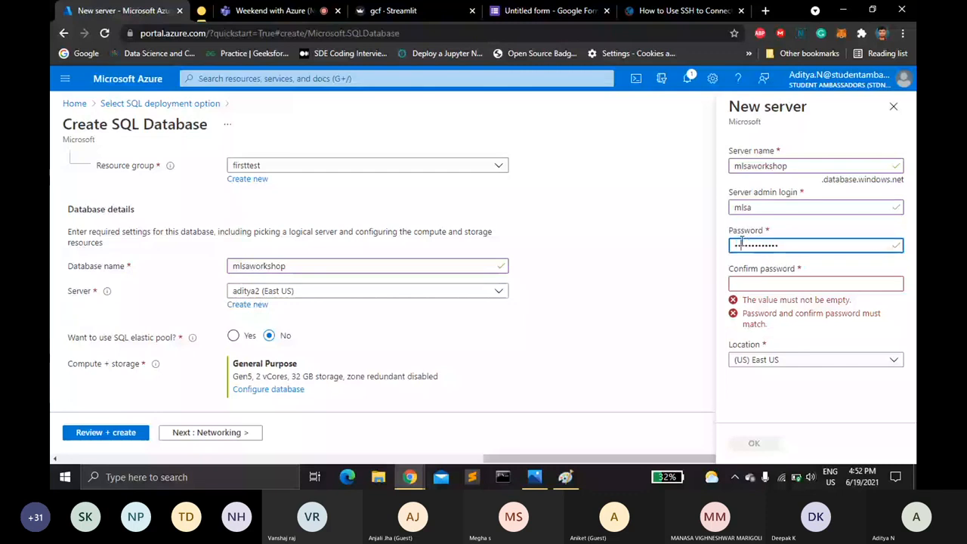
pyautogui.click(747, 284)
pyautogui.hotkey('ctrl', 'v')
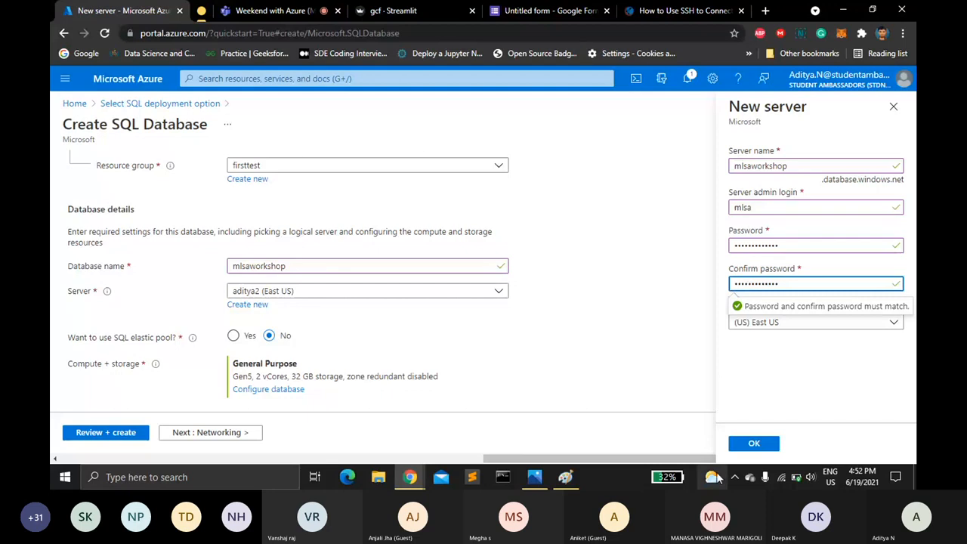
pyautogui.click(754, 443)
# Step: Configure the database's compute and storage with a data max size of 1 GB and apply it
pyautogui.scroll(-1, 287, 314)
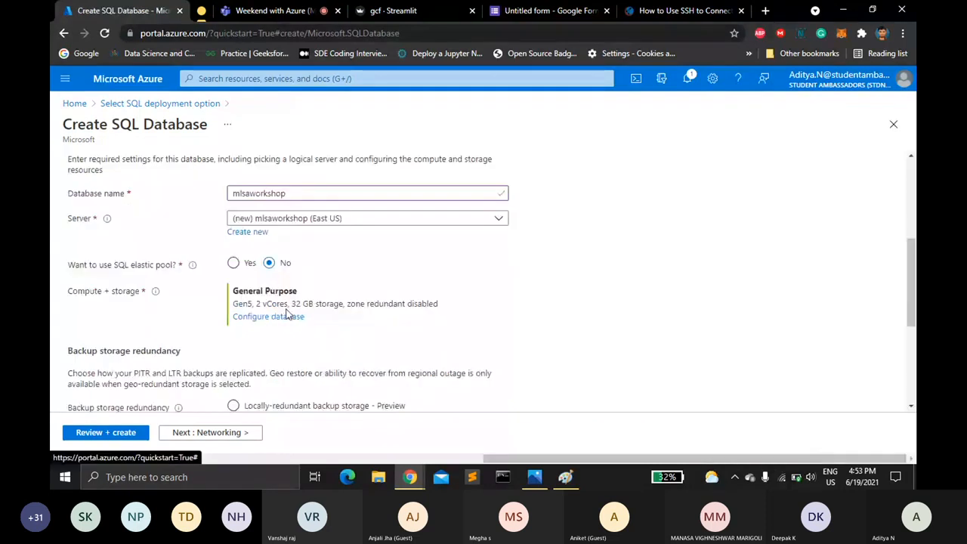
pyautogui.click(287, 316)
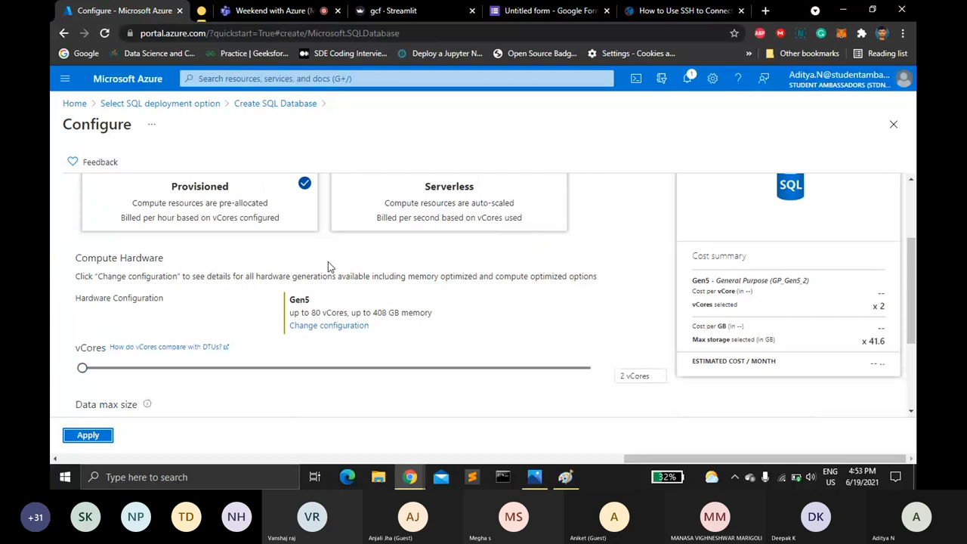
pyautogui.scroll(-2, 629, 311)
pyautogui.click(626, 290)
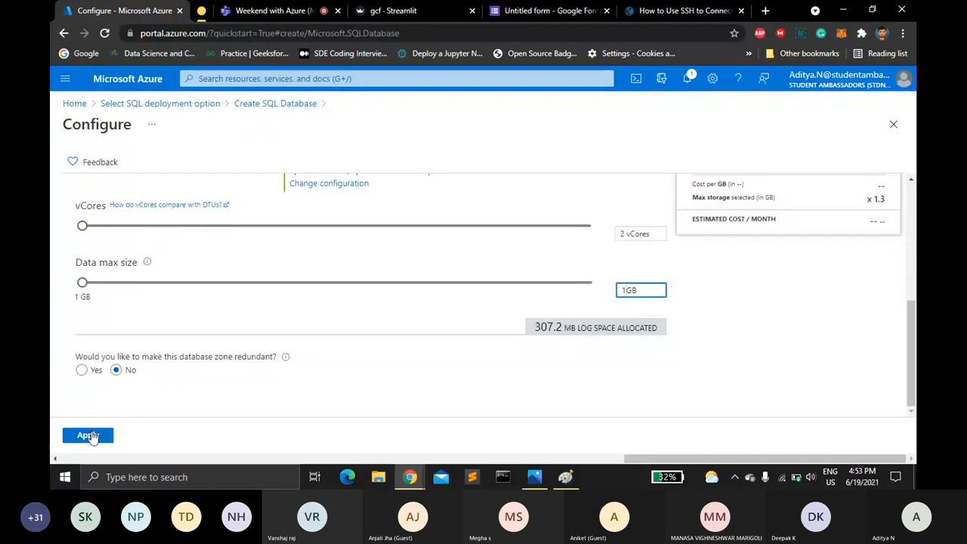
pyautogui.click(87, 436)
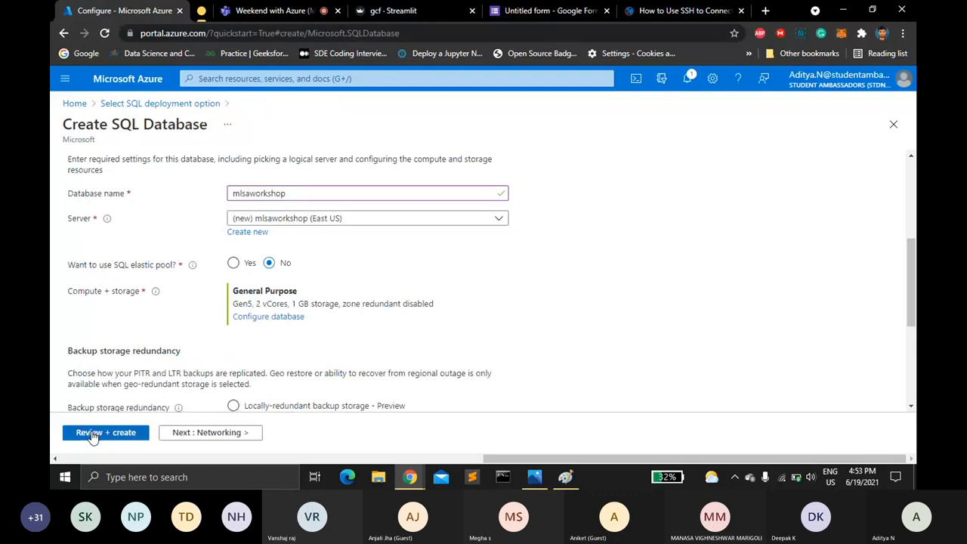
# Step: Set the network connectivity method to Public endpoint and continue to the security settings
pyautogui.scroll(-3, 271, 352)
pyautogui.click(237, 431)
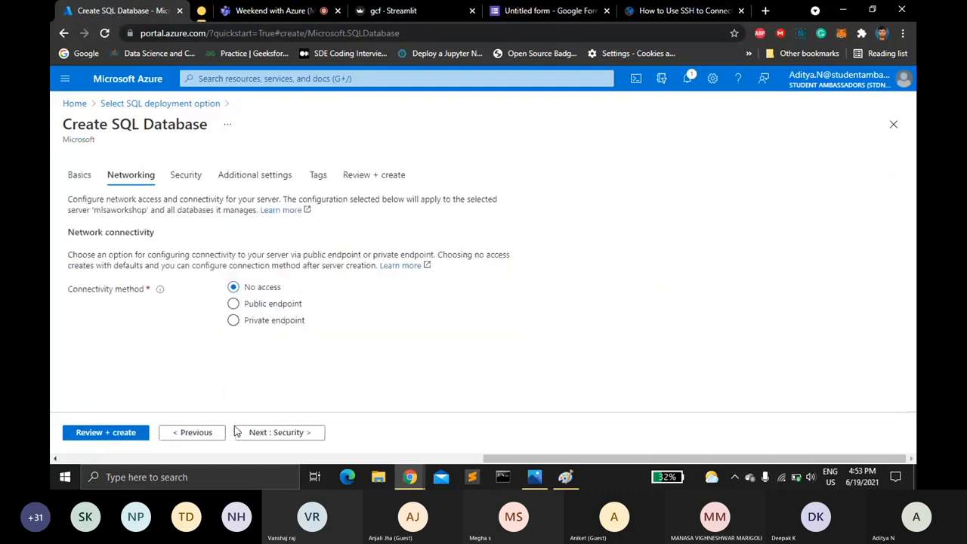
pyautogui.click(233, 303)
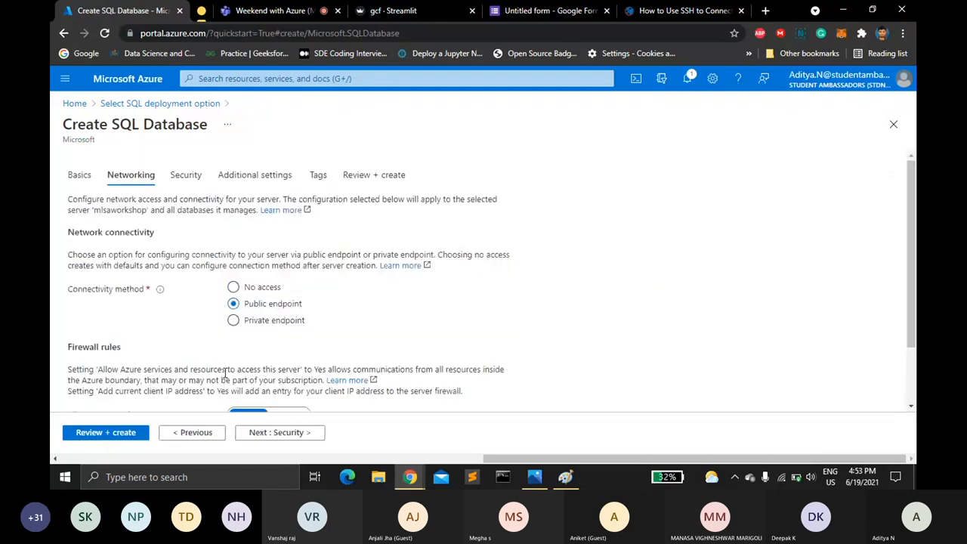
pyautogui.click(258, 432)
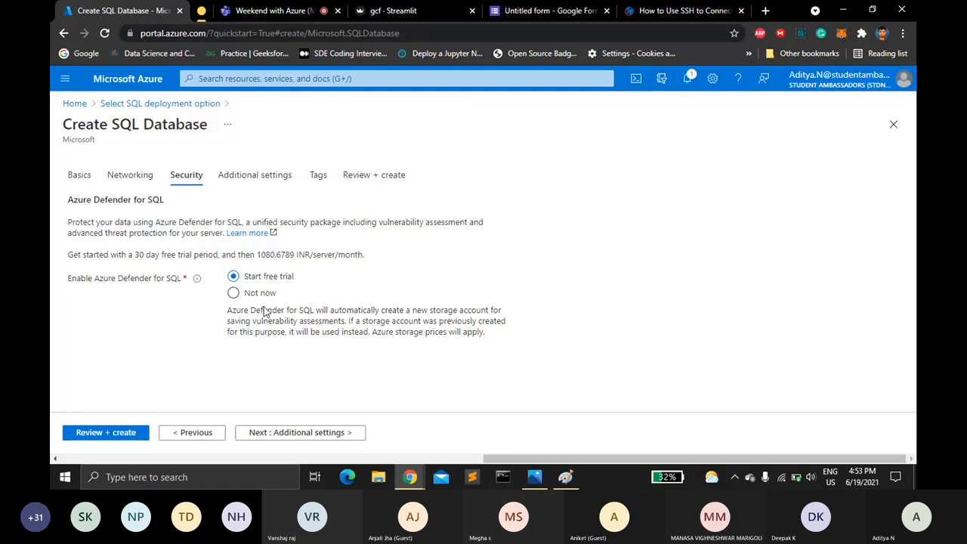
# Step: Decline Azure Defender for SQL with Not now, use Sample as the existing data, and continue to the tags
pyautogui.click(260, 294)
pyautogui.moveTo(259, 294); pyautogui.dragTo(289, 427)
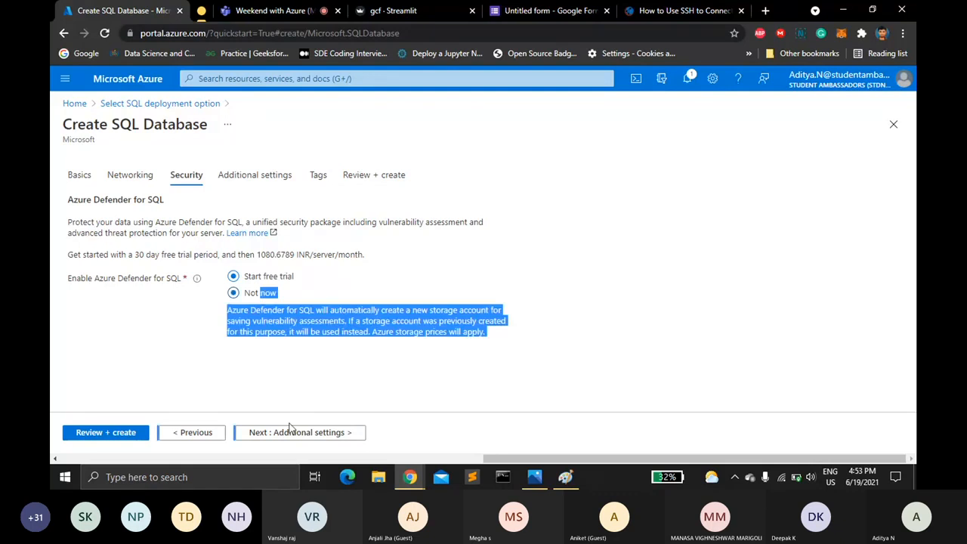
pyautogui.click(246, 294)
pyautogui.click(277, 432)
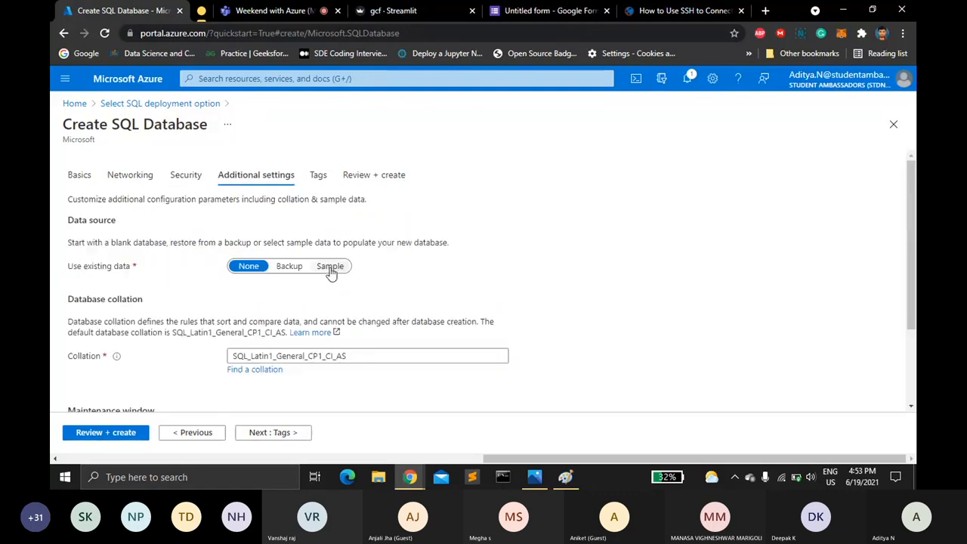
pyautogui.click(330, 270)
pyautogui.click(276, 433)
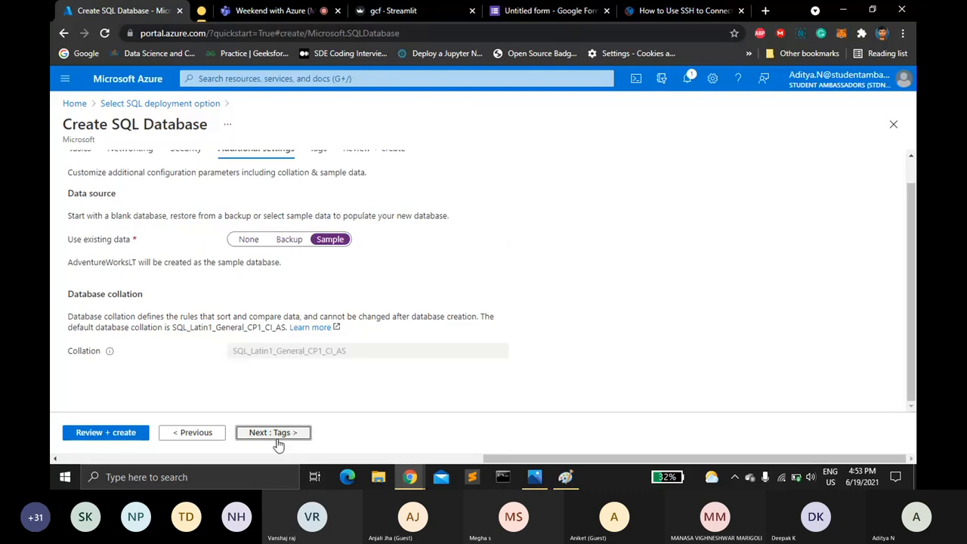
# Step: Tag the database and server with the name mlsa and the value test, and continue to the review
pyautogui.click(175, 269)
pyautogui.write('Isa')
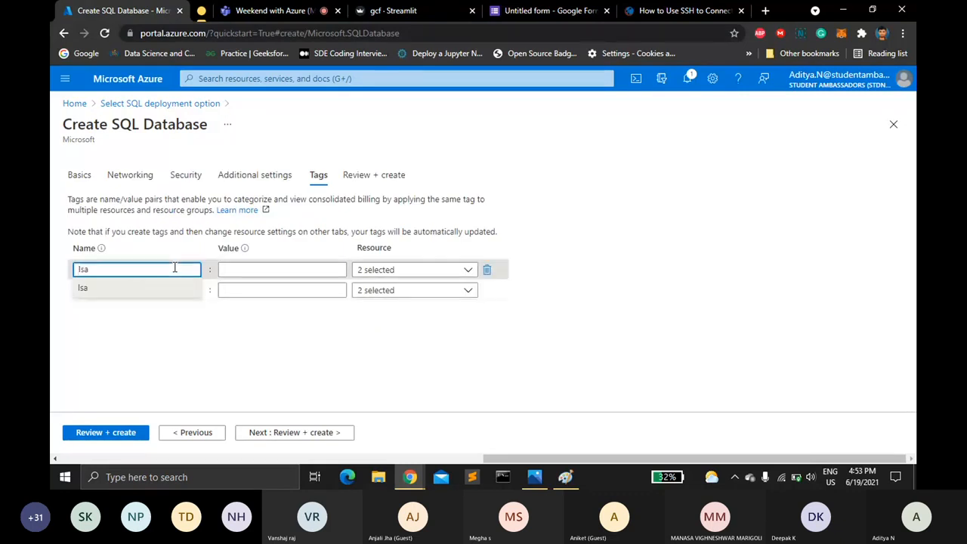
pyautogui.press('BackSpace')
pyautogui.press('BackSpace')
pyautogui.press('BackSpace')
pyautogui.write('mlsa')
pyautogui.click(236, 271)
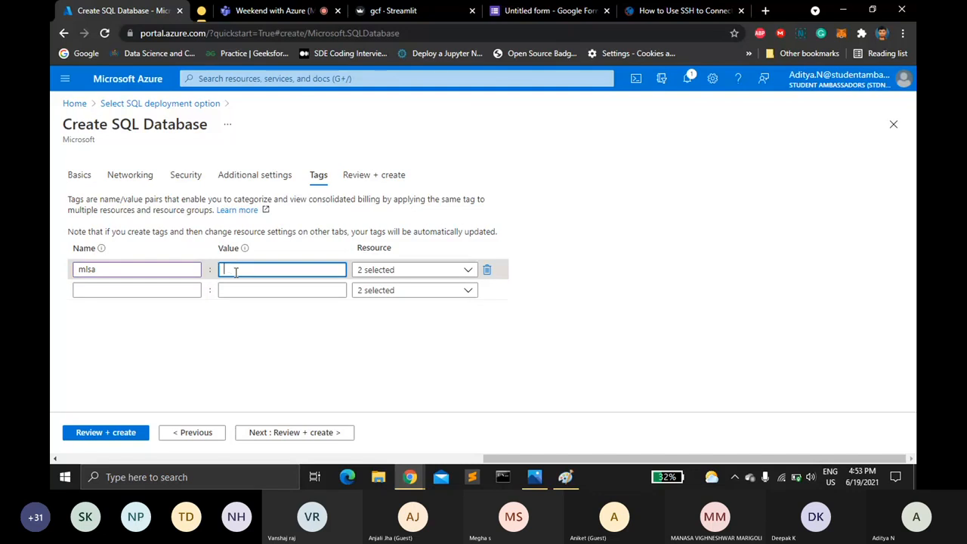
pyautogui.write('test')
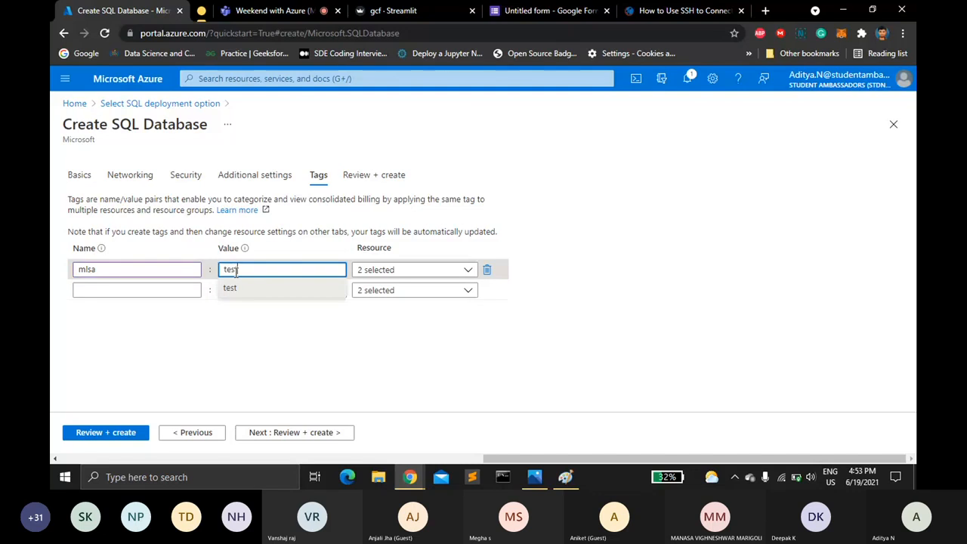
pyautogui.click(337, 433)
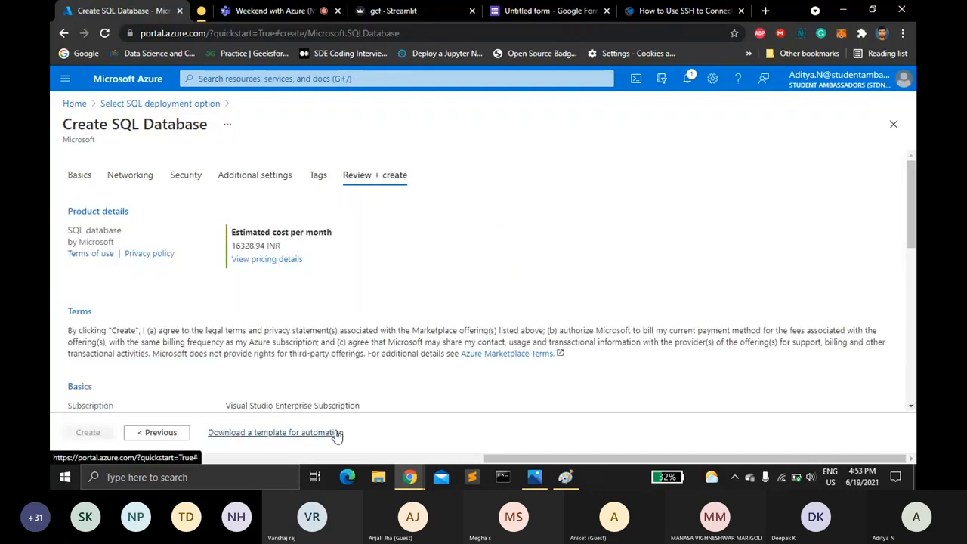
# Step: Review the configuration summary, create the SQL database, and open its deployment overview
pyautogui.scroll(-10, 276, 311)
pyautogui.scroll(3, 276, 311)
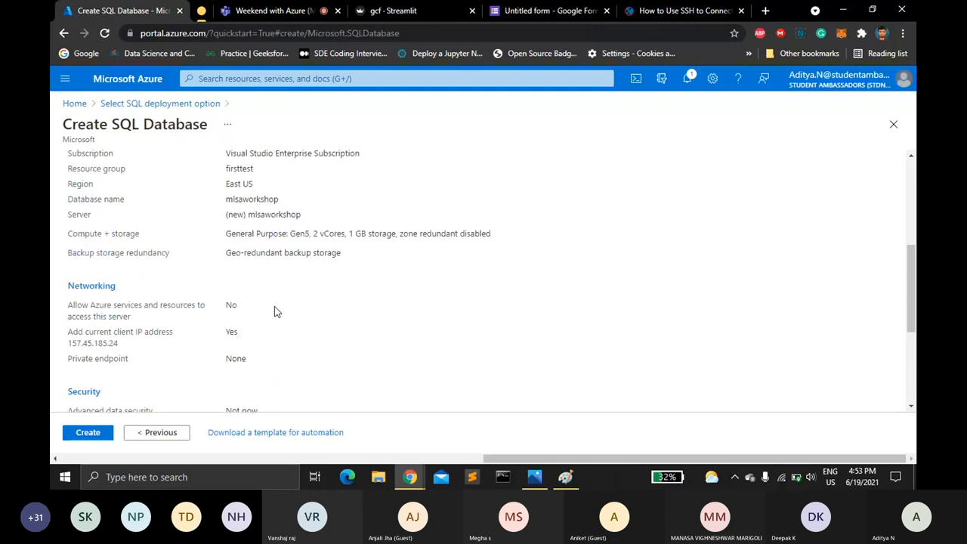
pyautogui.scroll(-3, 276, 311)
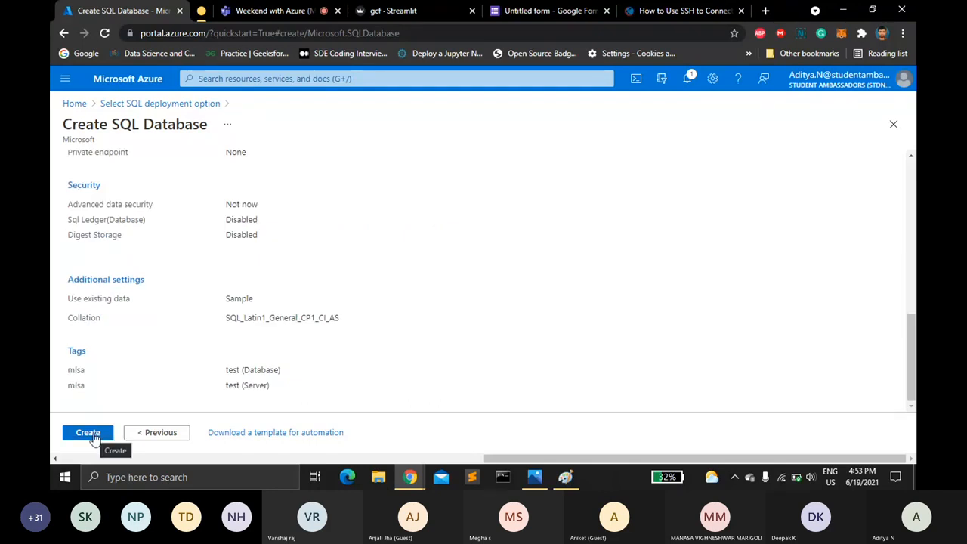
pyautogui.click(89, 433)
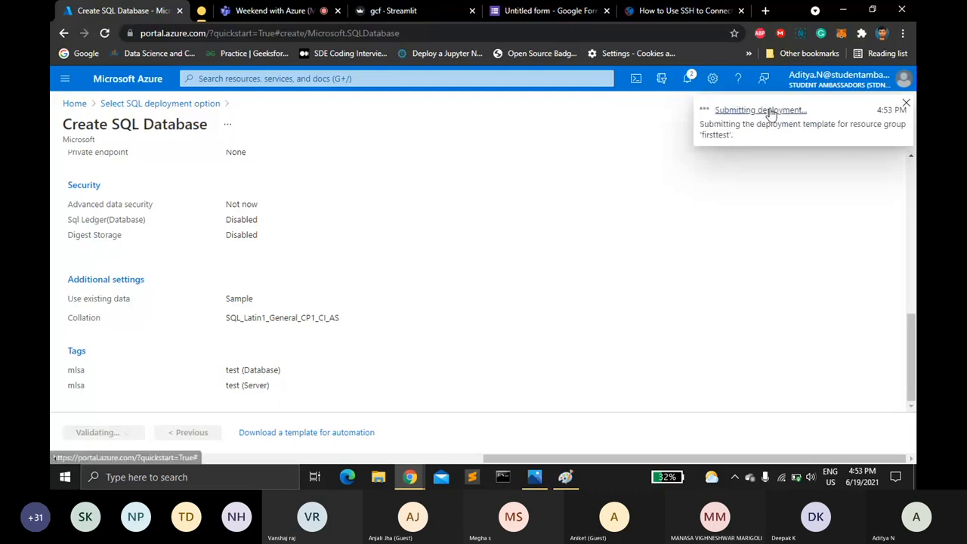
pyautogui.click(766, 111)
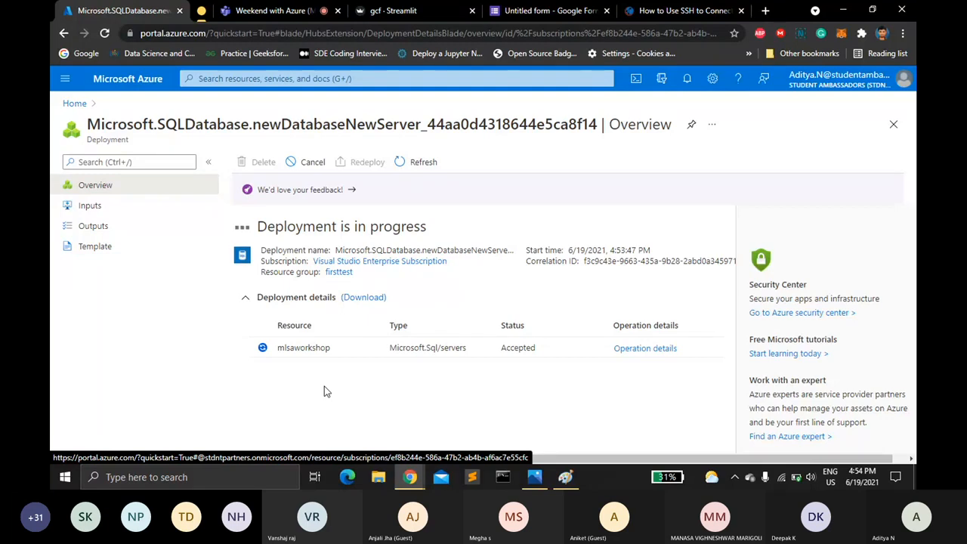
# Step: Switch to the Microsoft Teams meeting, unmute the microphone, and dismiss the status and meeting-time notices
pyautogui.click(255, 10)
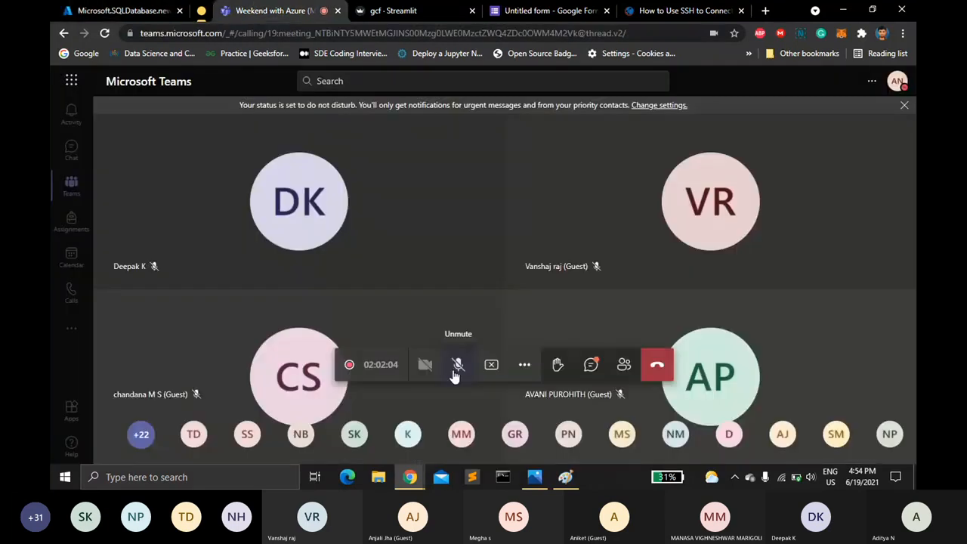
pyautogui.click(458, 365)
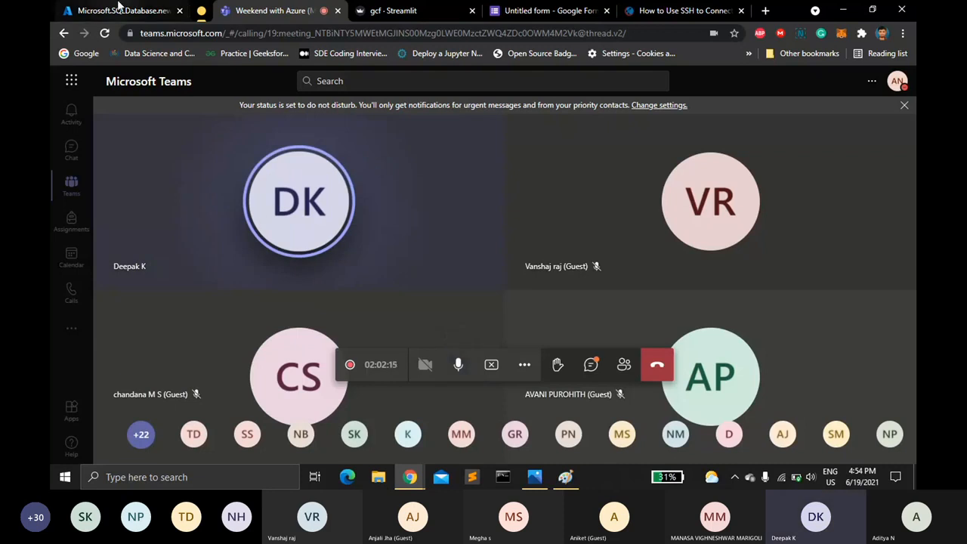
pyautogui.click(118, 11)
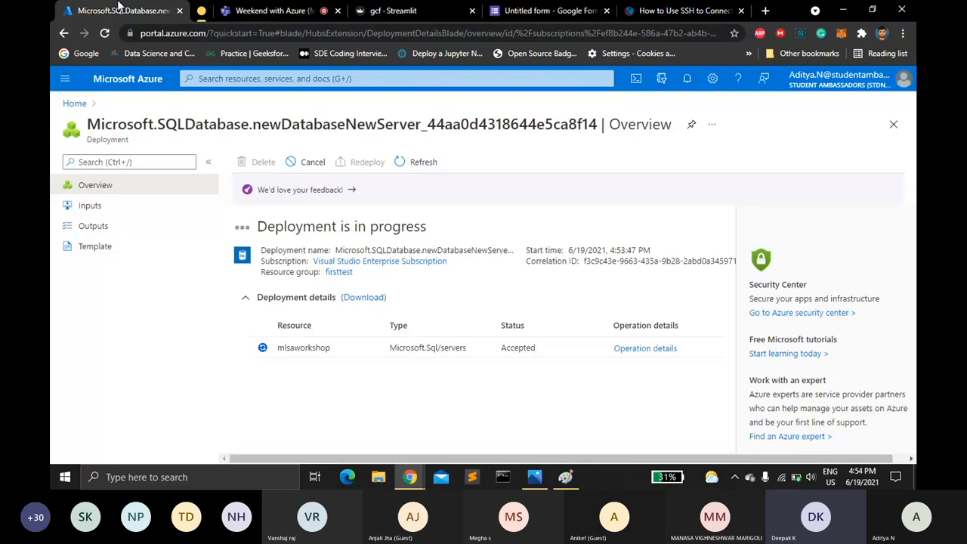
pyautogui.click(272, 11)
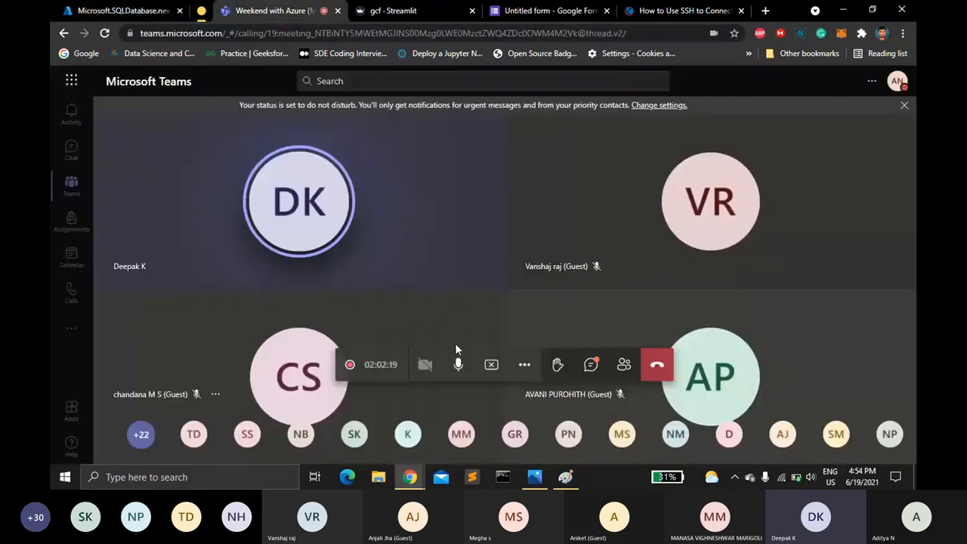
pyautogui.click(457, 361)
pyautogui.moveTo(438, 380)
pyautogui.click(461, 366)
pyautogui.click(904, 107)
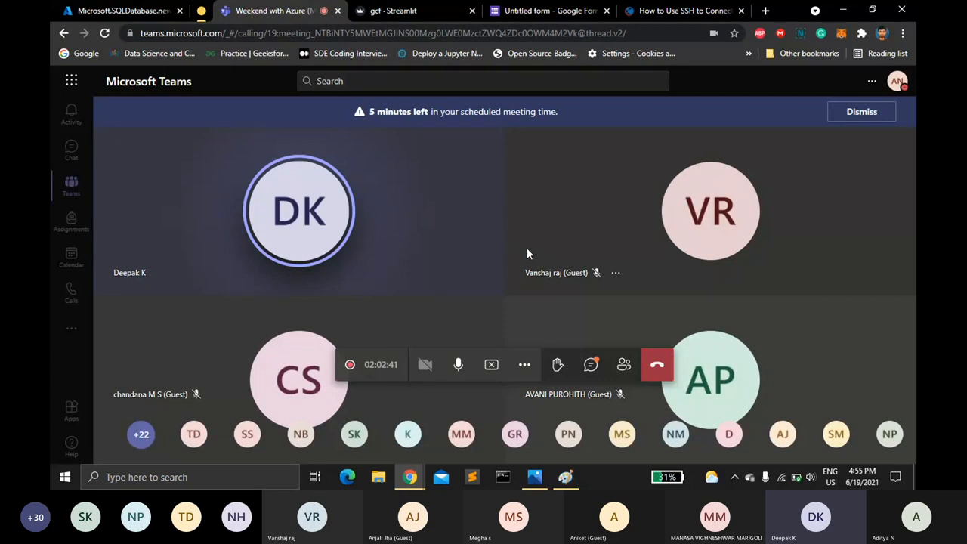
pyautogui.click(861, 111)
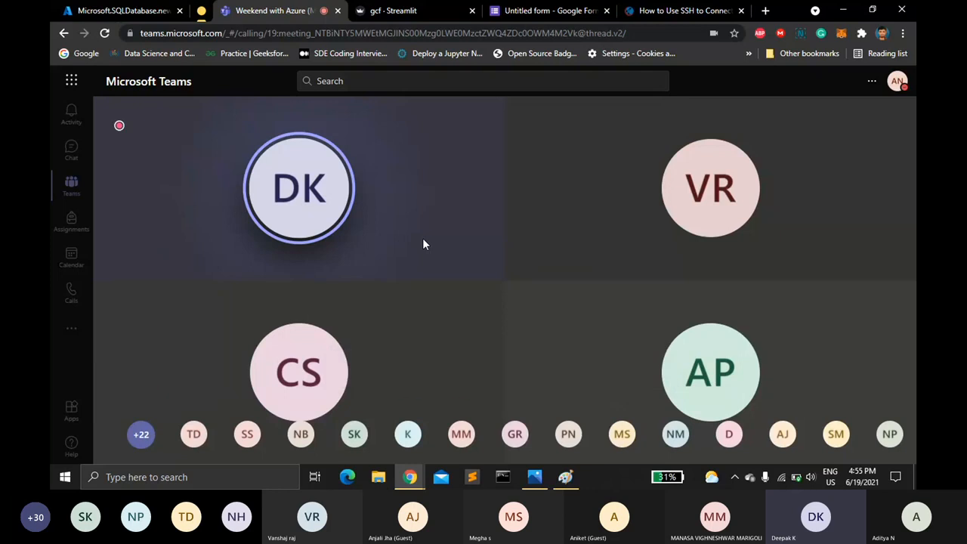
# Step: Check the SQL database deployment in the Azure portal and look through the Teams meeting chat
pyautogui.click(121, 10)
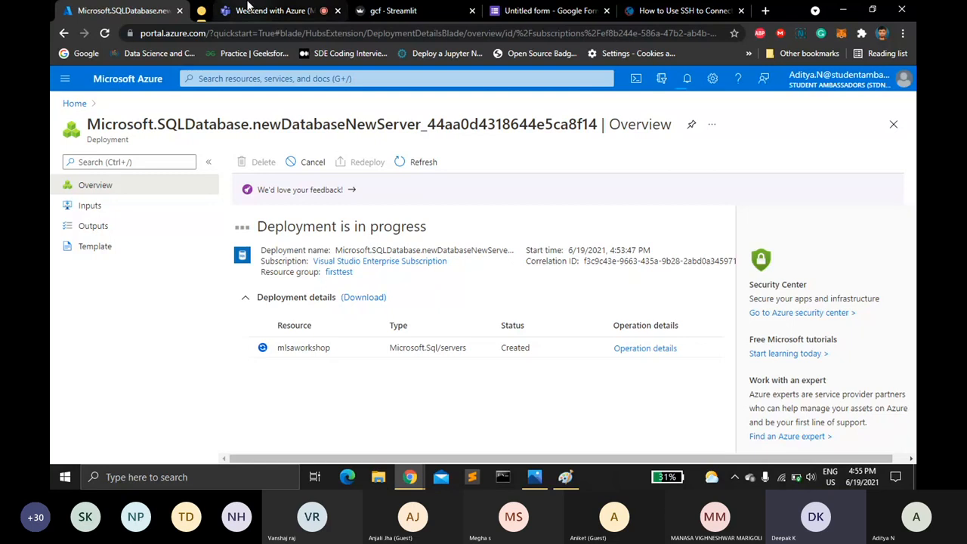
pyautogui.click(248, 7)
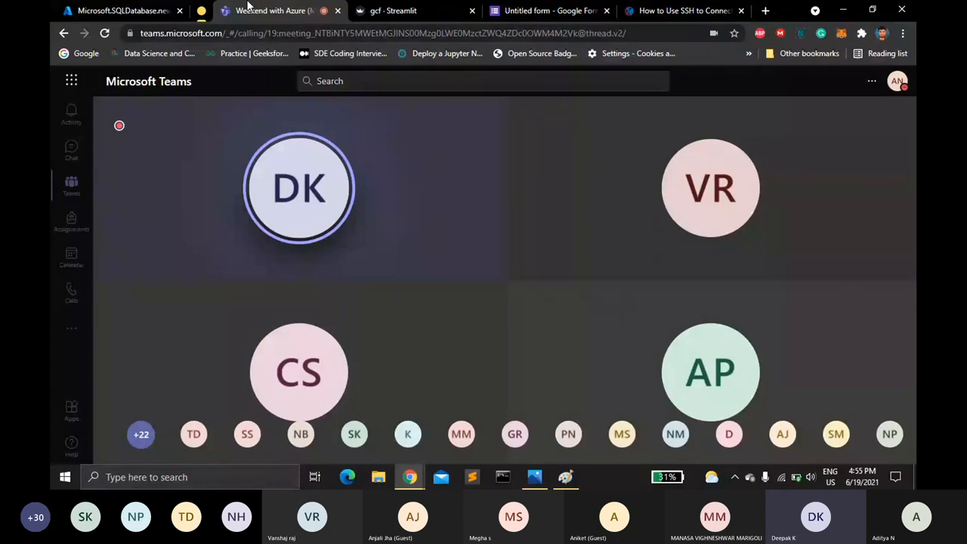
pyautogui.moveTo(490, 219)
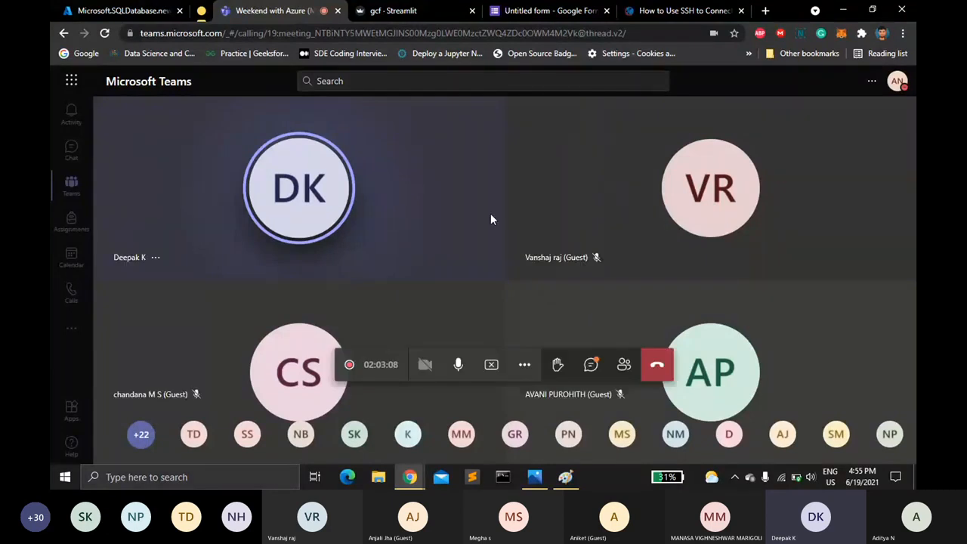
pyautogui.click(591, 365)
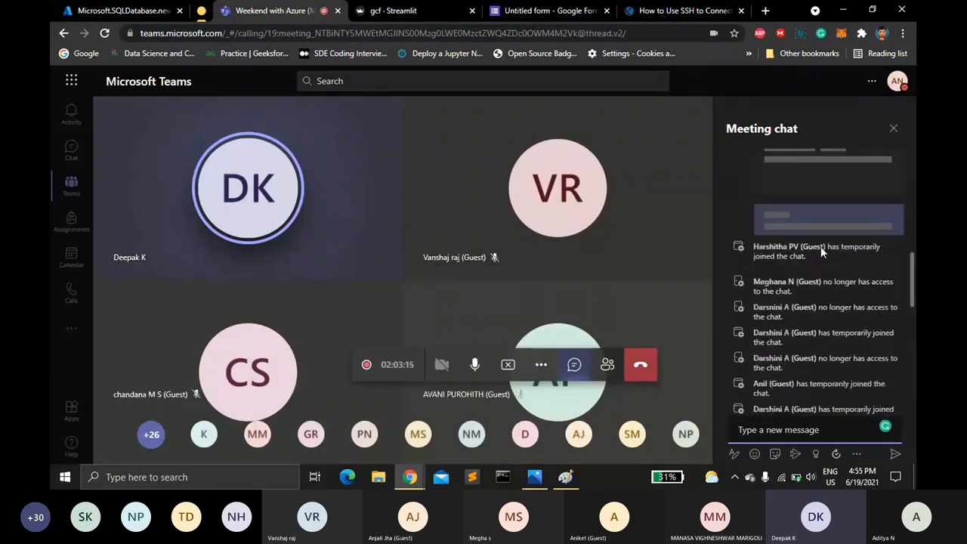
pyautogui.click(892, 128)
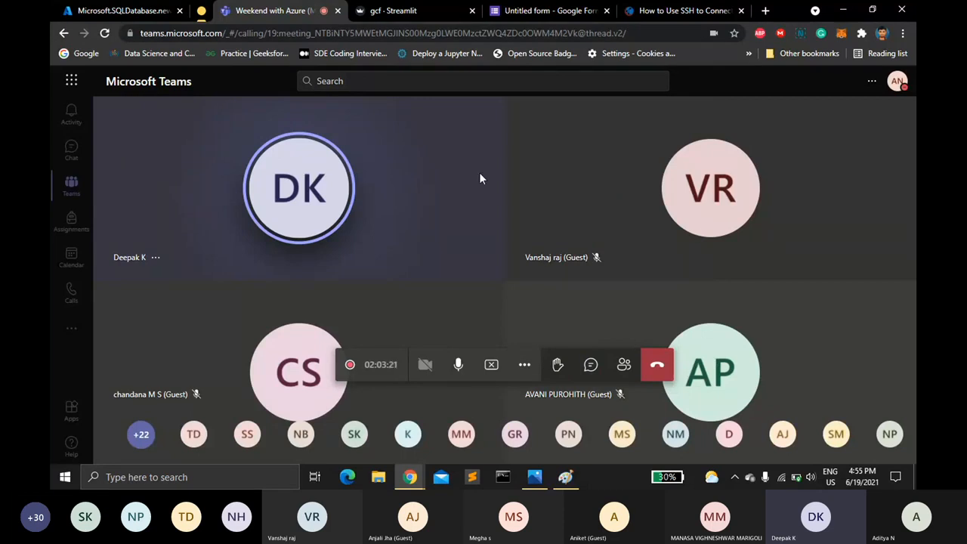
# Step: Recheck the deployment's resources in Azure and view the Teams meeting chat and participant list
pyautogui.click(59, 10)
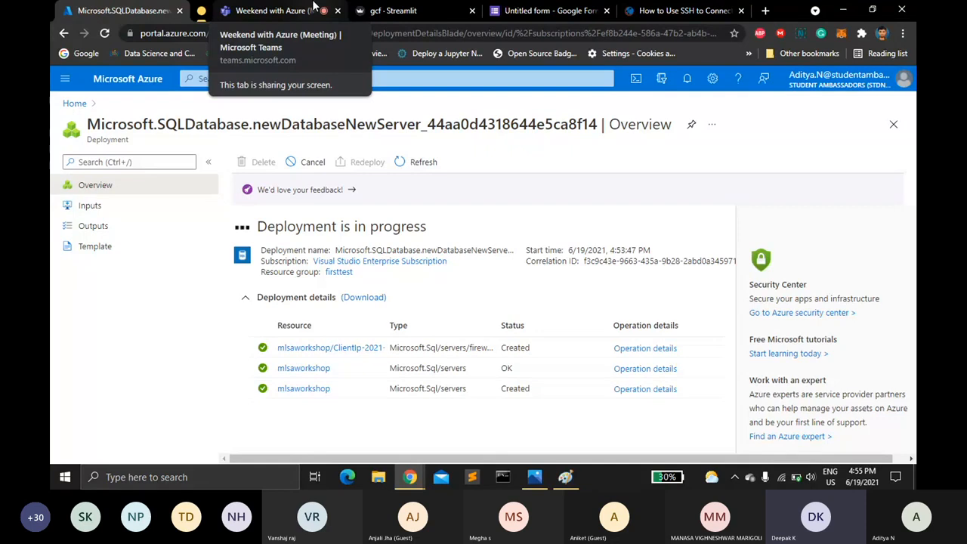
pyautogui.click(314, 6)
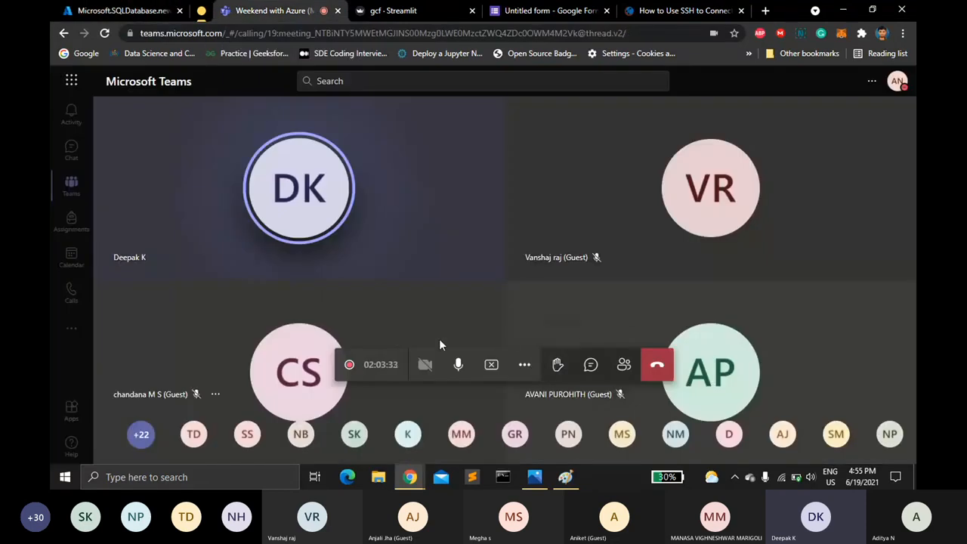
pyautogui.click(591, 363)
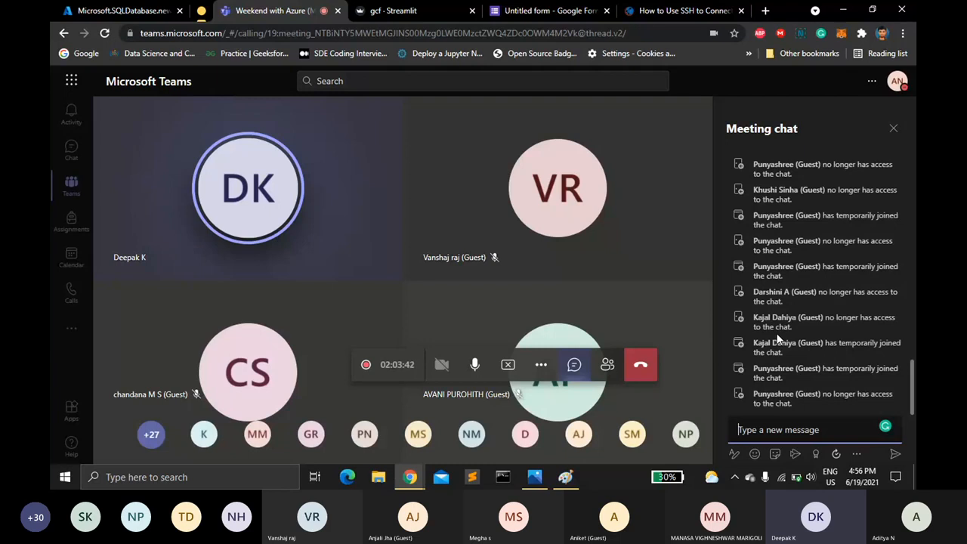
pyautogui.click(606, 368)
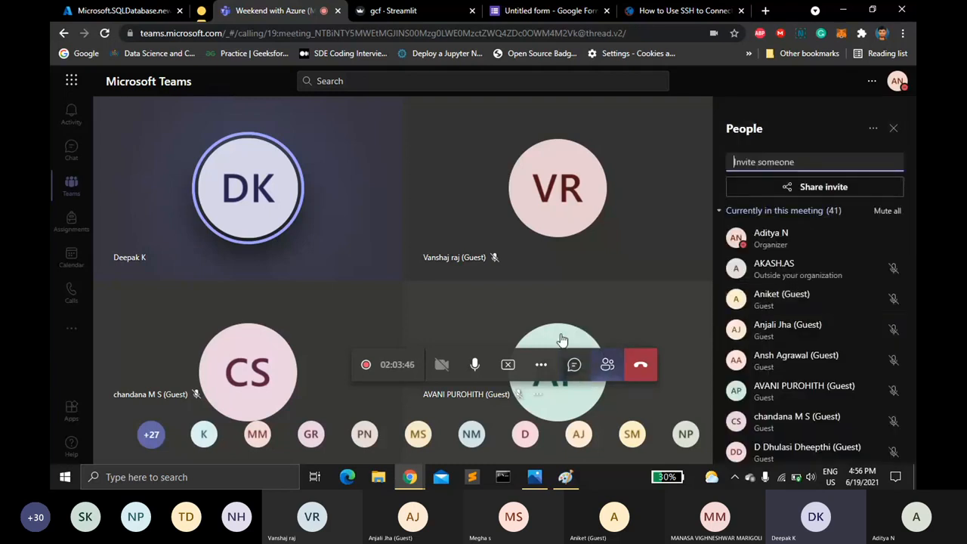
pyautogui.click(573, 365)
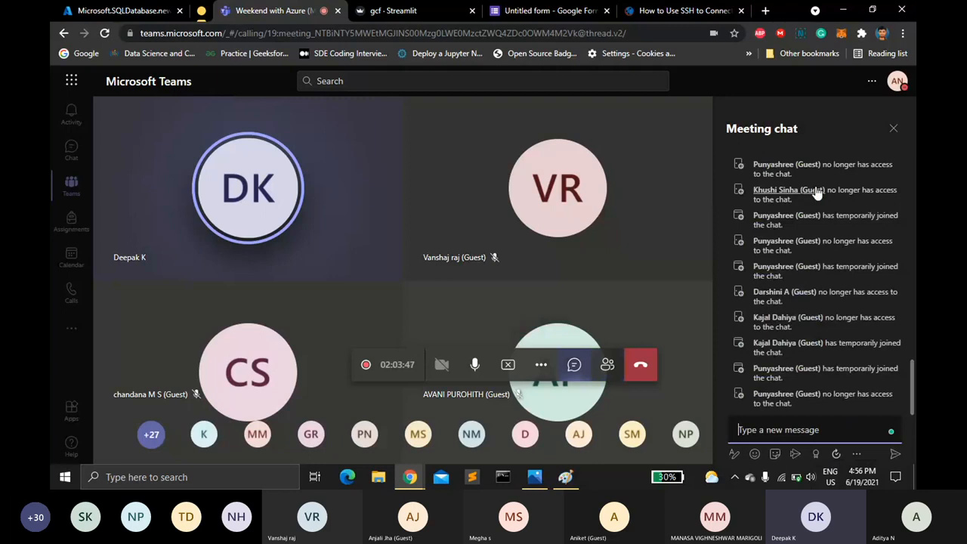
pyautogui.click(894, 129)
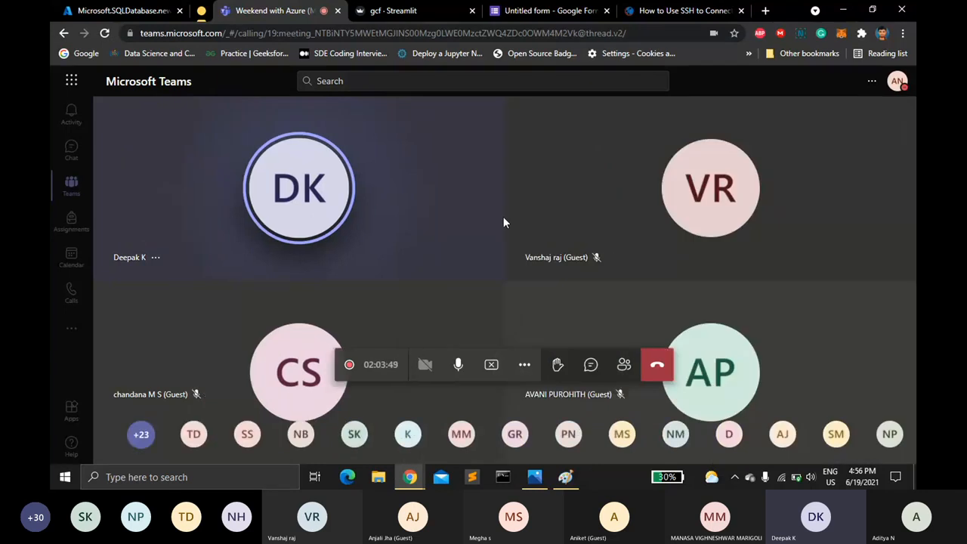
# Step: Return to the Azure deployment overview and check the deployment's status in the portal notifications
pyautogui.click(120, 11)
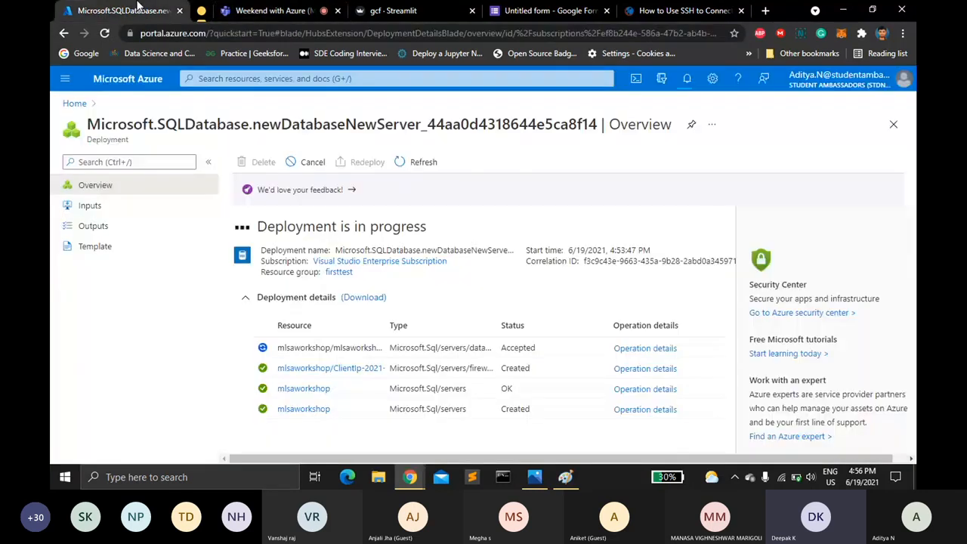
pyautogui.click(243, 9)
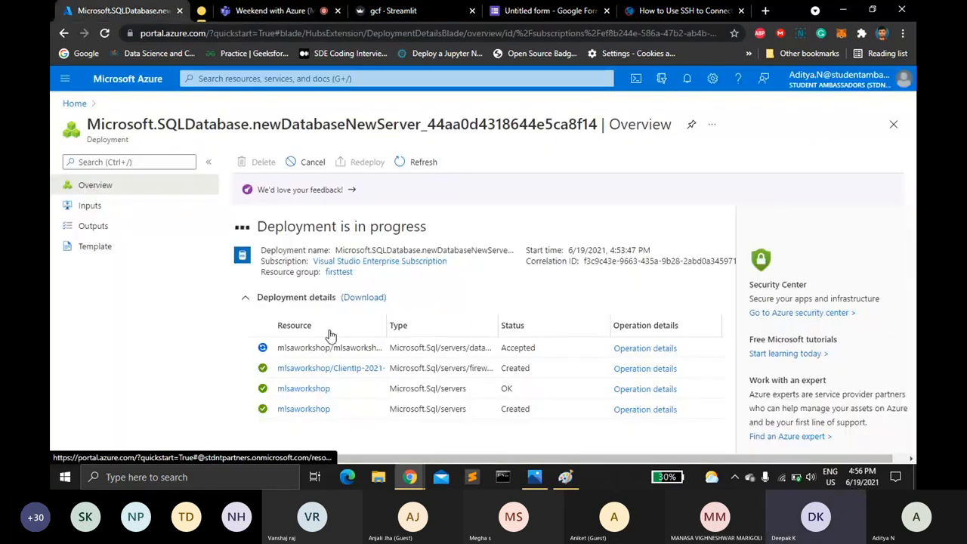
pyautogui.click(687, 78)
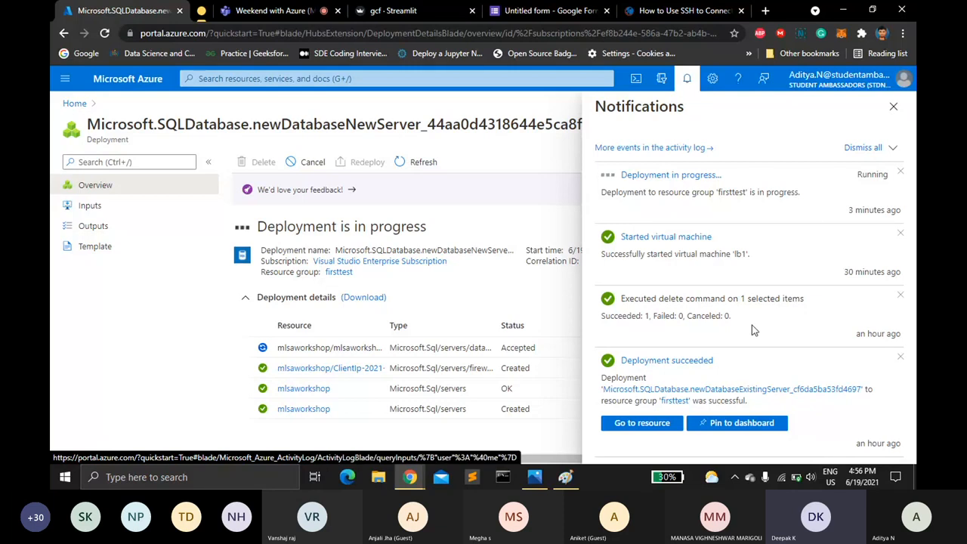
pyautogui.click(893, 106)
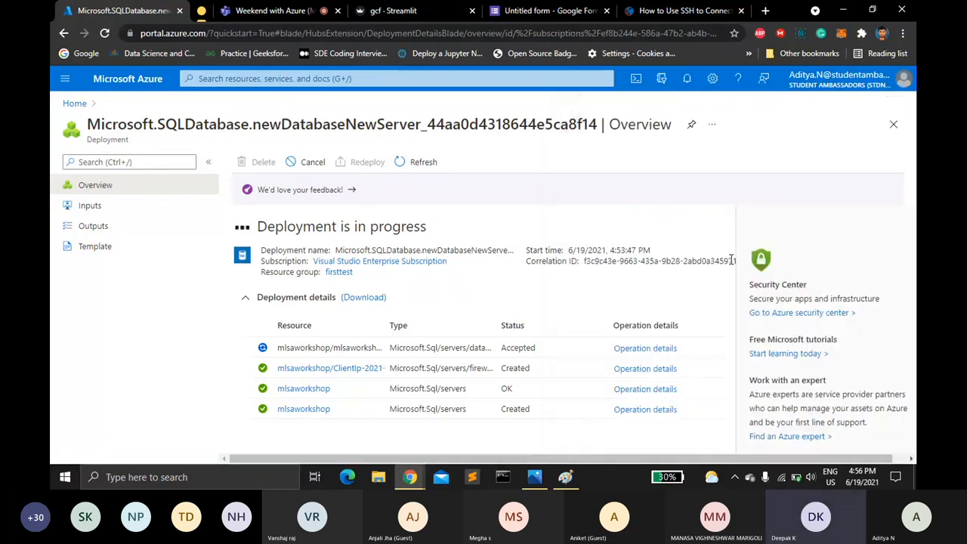
# Step: Collapse the deployment details, check the overall deployment status, and read the latest message in the Teams meeting chat
pyautogui.click(325, 8)
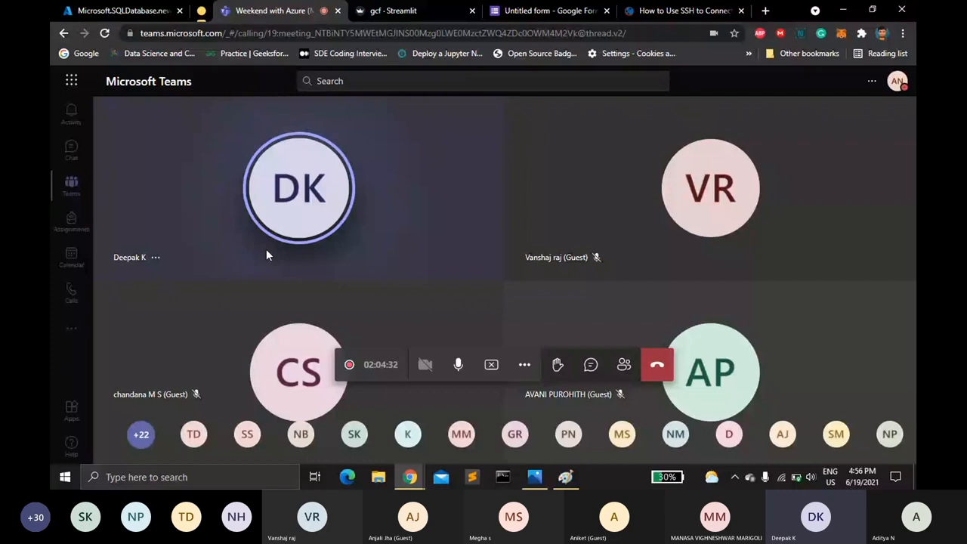
pyautogui.click(122, 11)
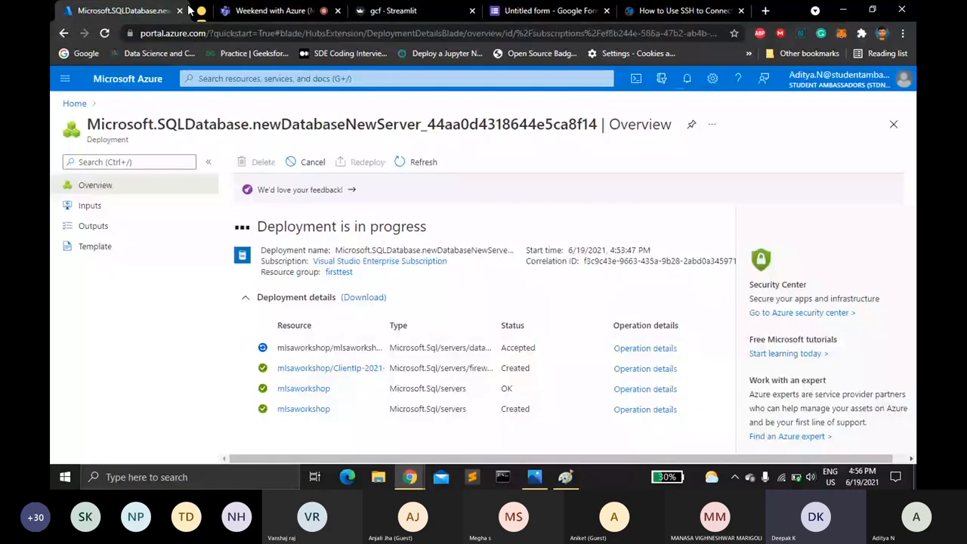
pyautogui.click(247, 300)
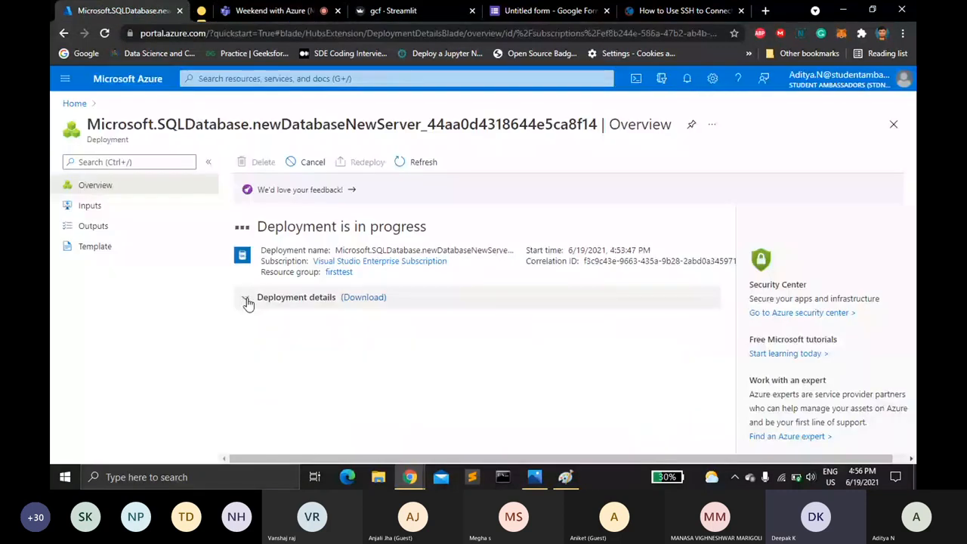
pyautogui.click(247, 300)
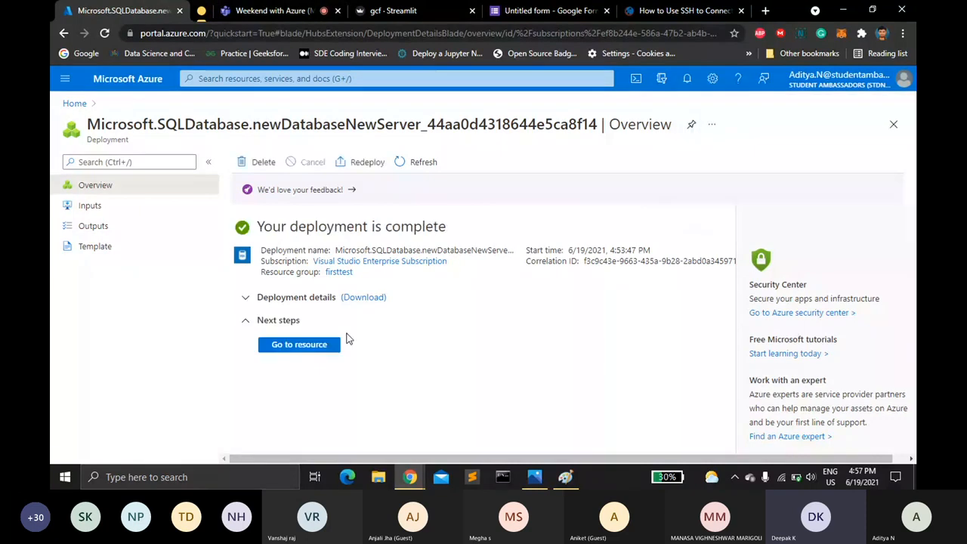
pyautogui.click(264, 9)
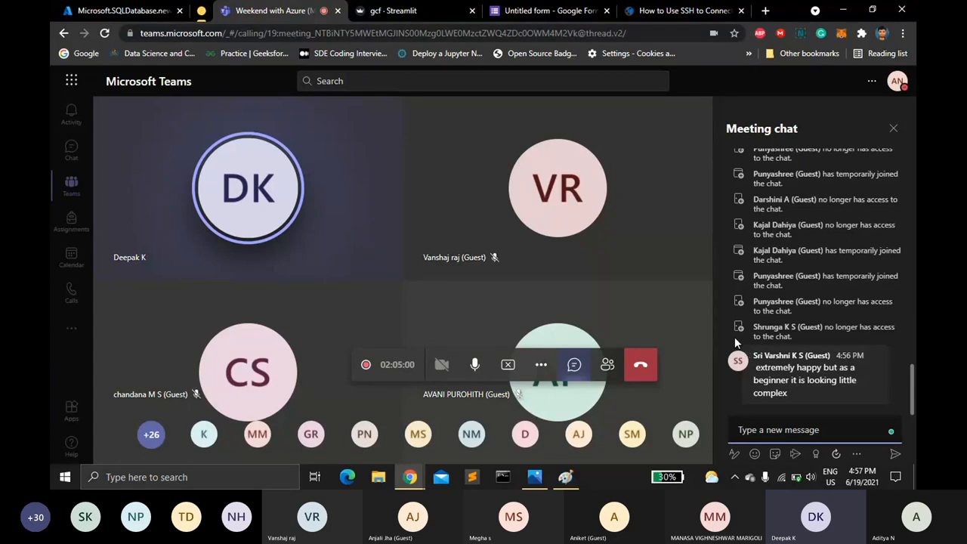
pyautogui.click(893, 128)
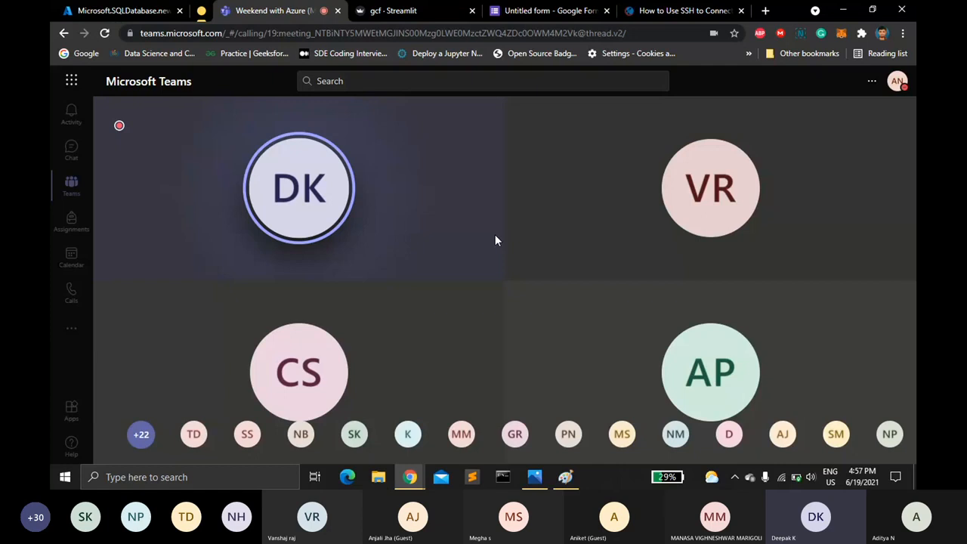
# Step: Switch from the Teams meeting to the Azure portal and open the deployed mlsaworkshop SQL database resource
pyautogui.moveTo(444, 280)
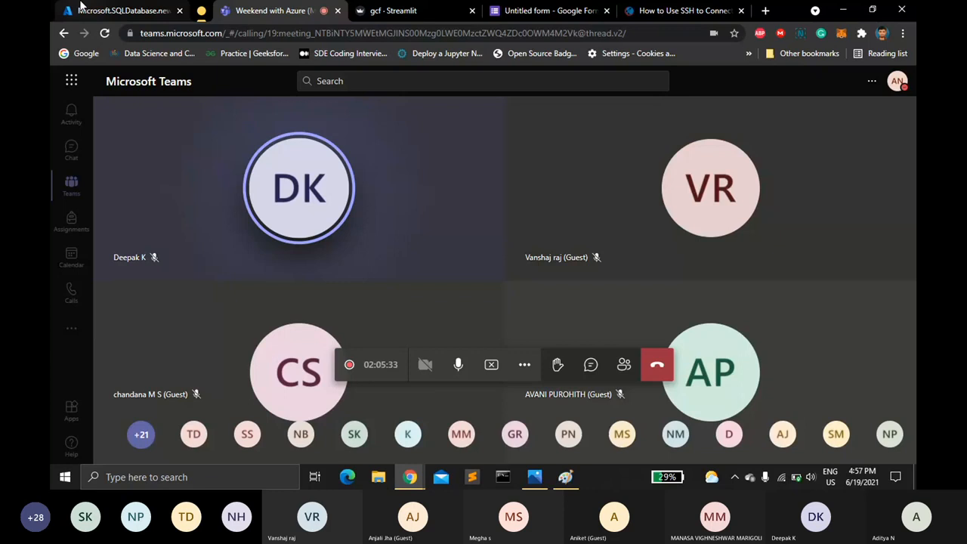
pyautogui.click(113, 11)
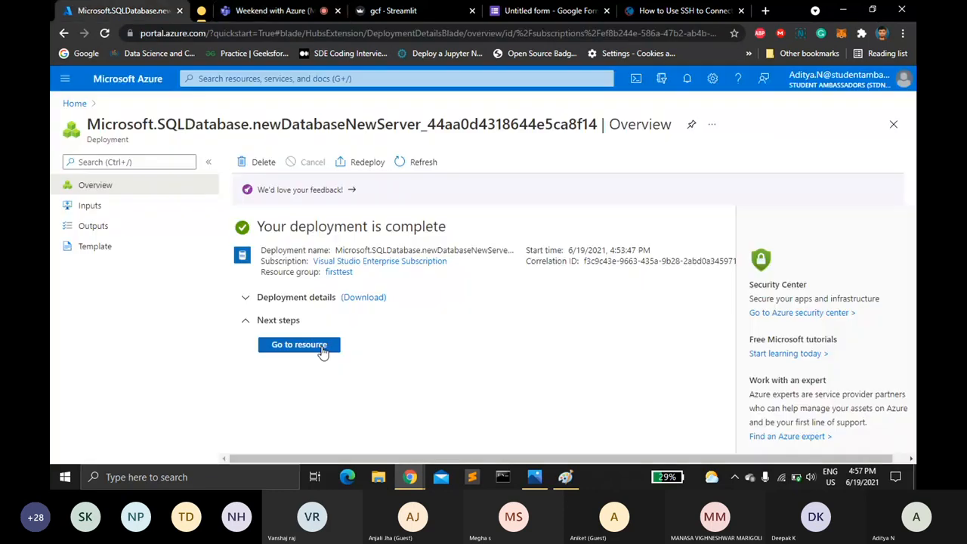
pyautogui.click(323, 351)
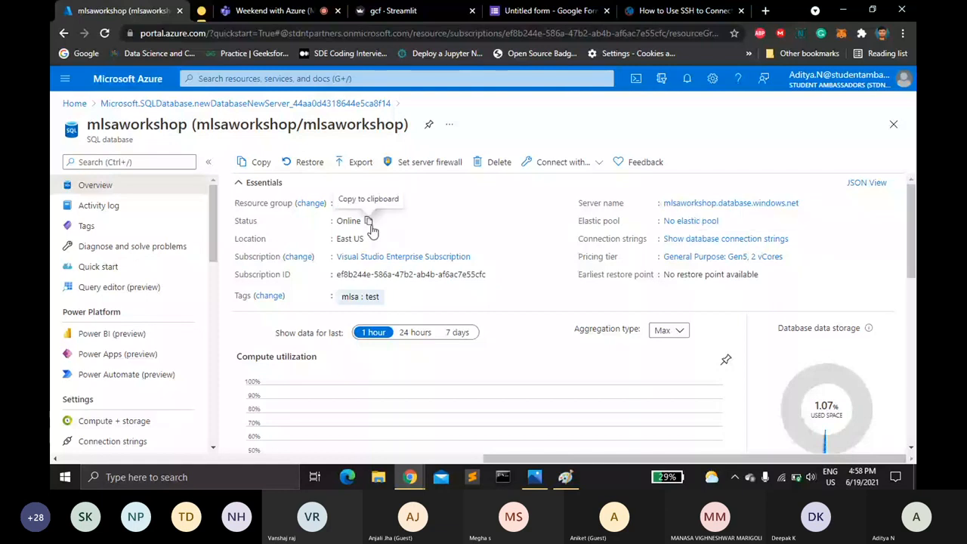
# Step: Examine the mlsaworkshop database overview, including its essentials, compute utilization, data storage and database feature cards
pyautogui.scroll(-2, 371, 230)
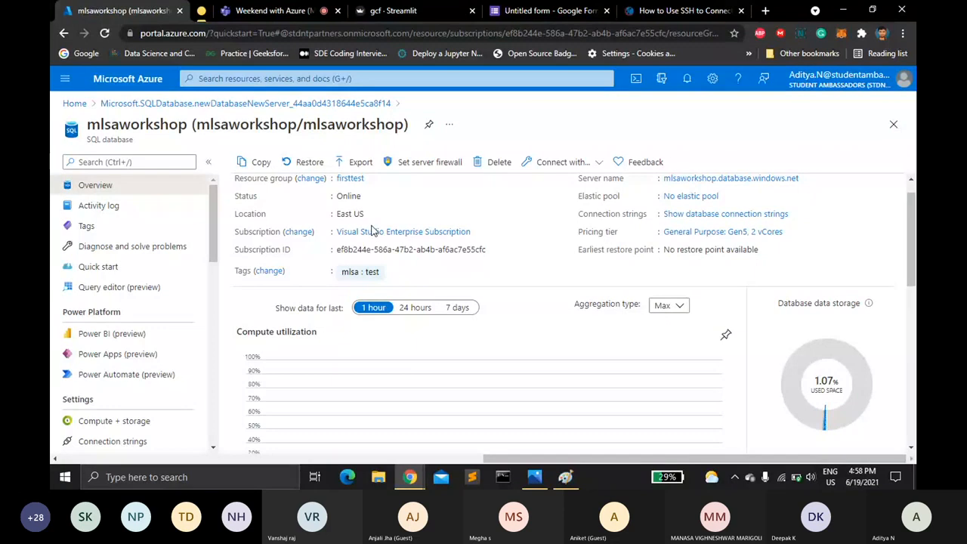
pyautogui.scroll(-4, 905, 277)
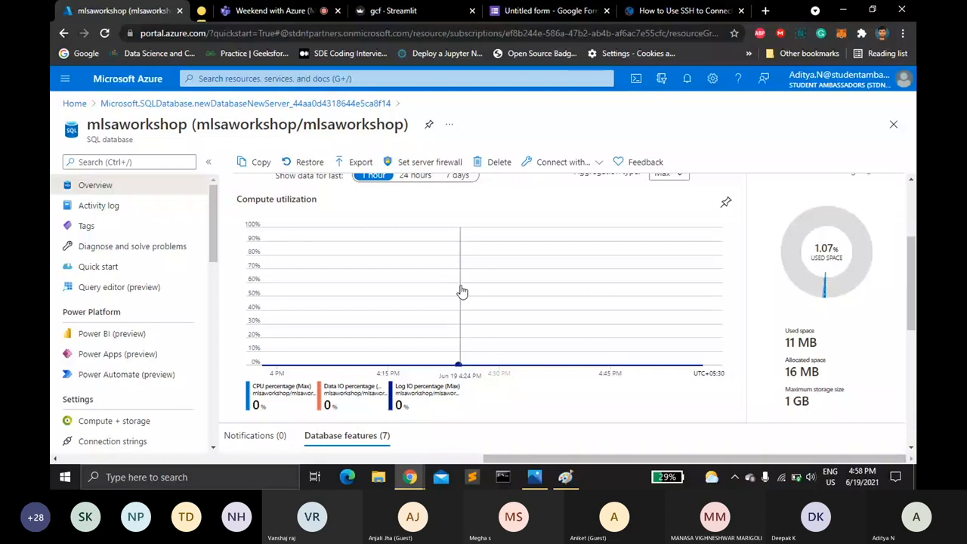
pyautogui.scroll(1, 462, 290)
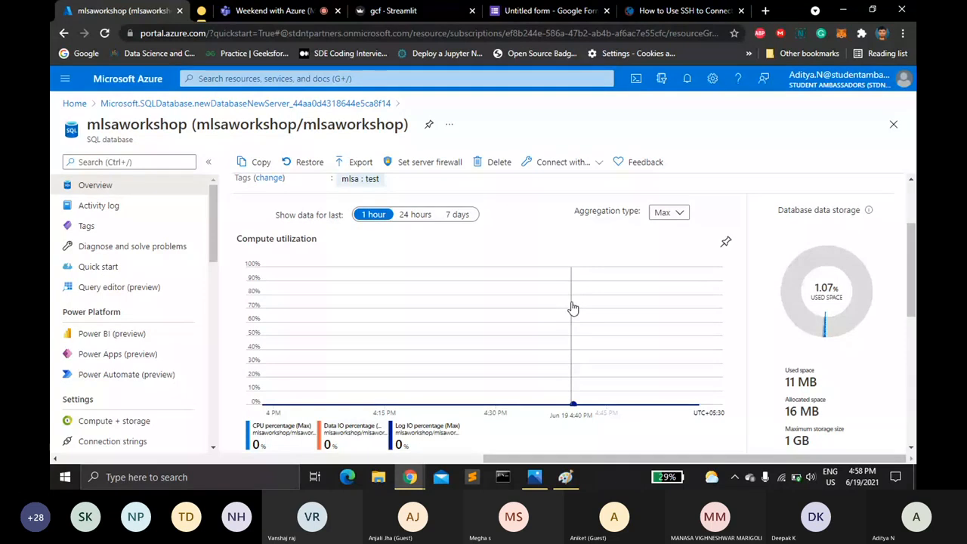
pyautogui.scroll(-1, 573, 308)
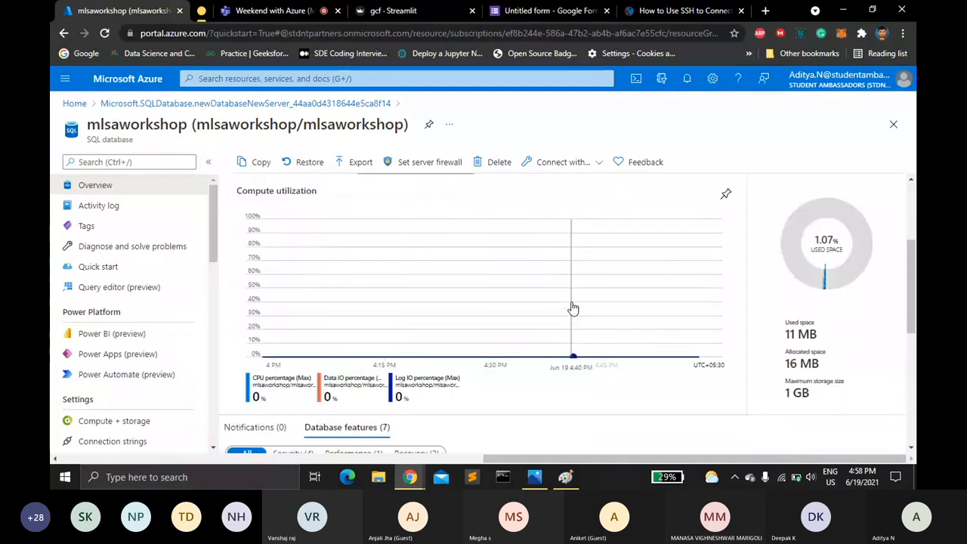
pyautogui.scroll(-2, 544, 312)
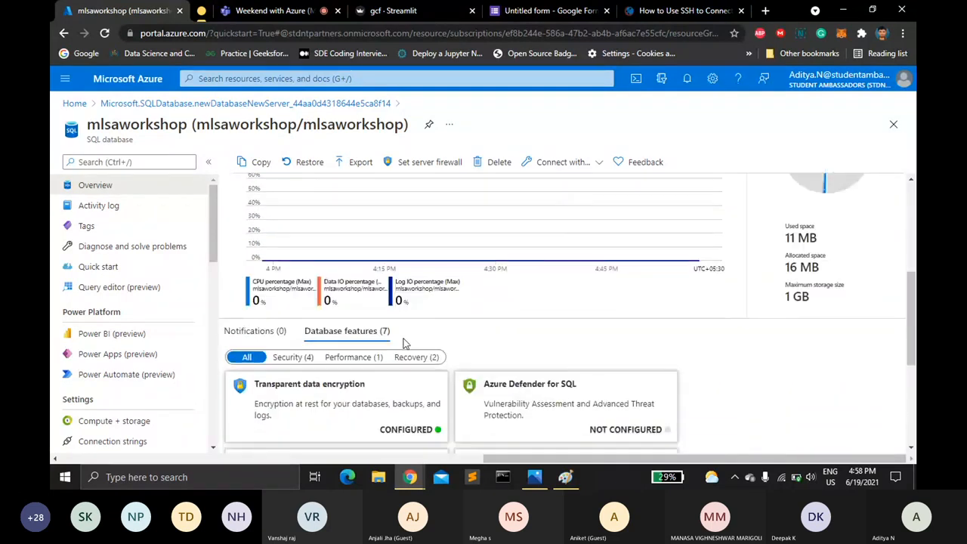
pyautogui.scroll(-2, 405, 343)
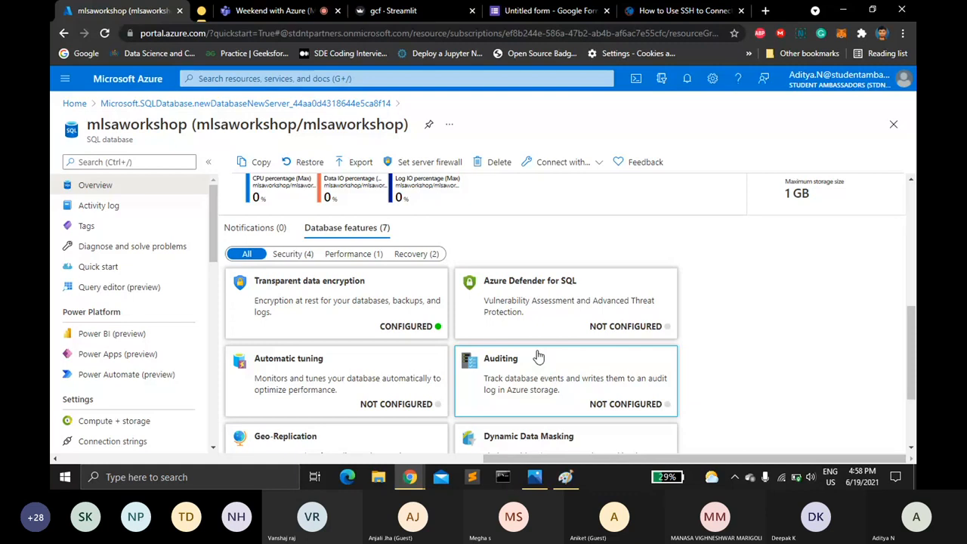
pyautogui.scroll(-2, 538, 357)
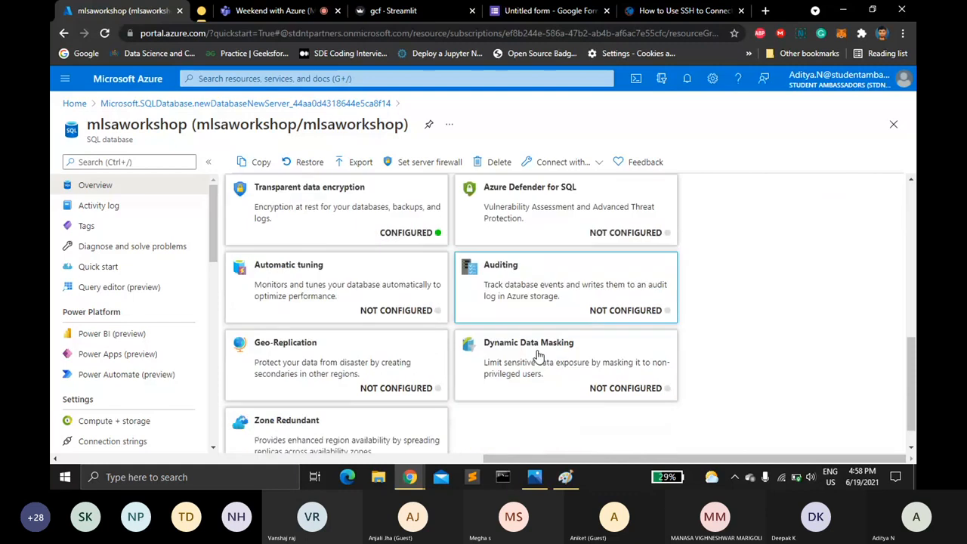
pyautogui.scroll(-1, 368, 344)
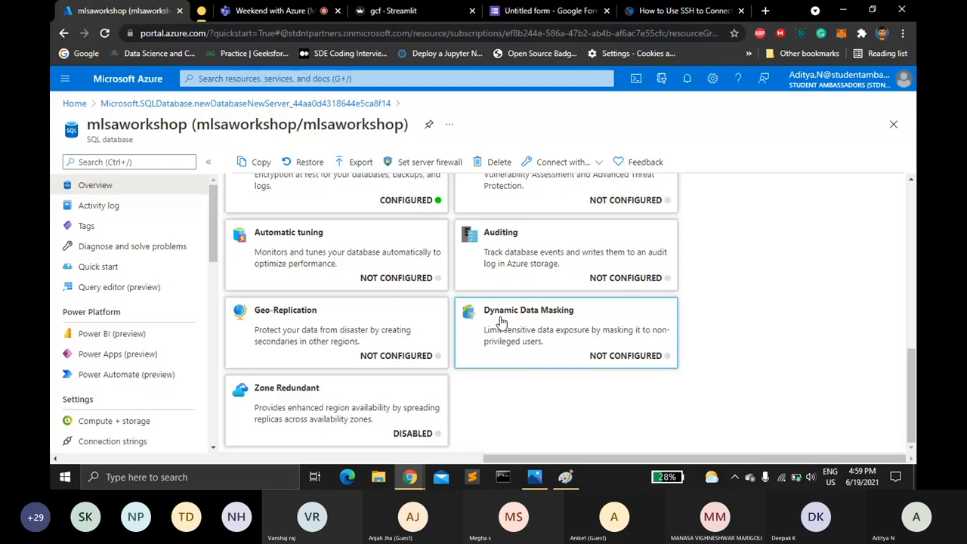
pyautogui.scroll(2, 434, 295)
pyautogui.scroll(1, 550, 230)
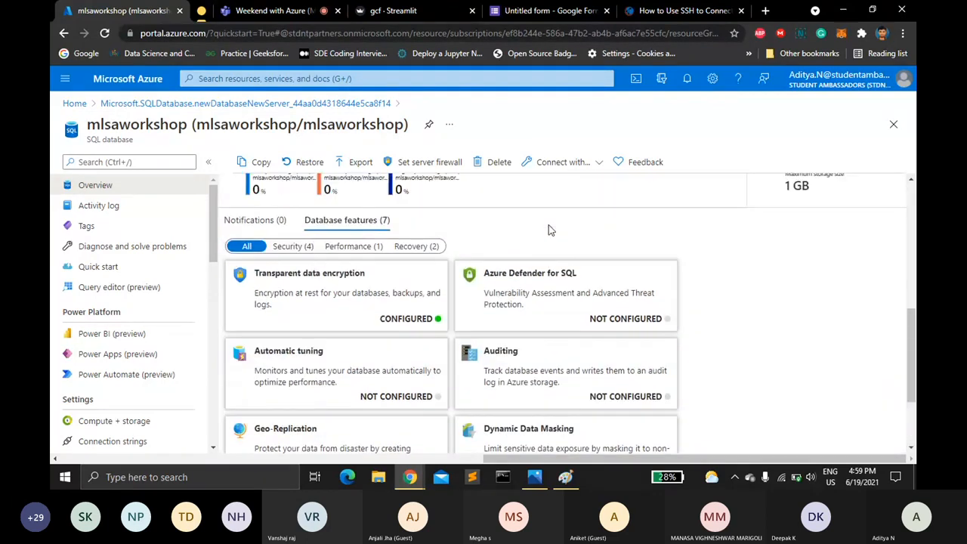
pyautogui.scroll(3, 550, 229)
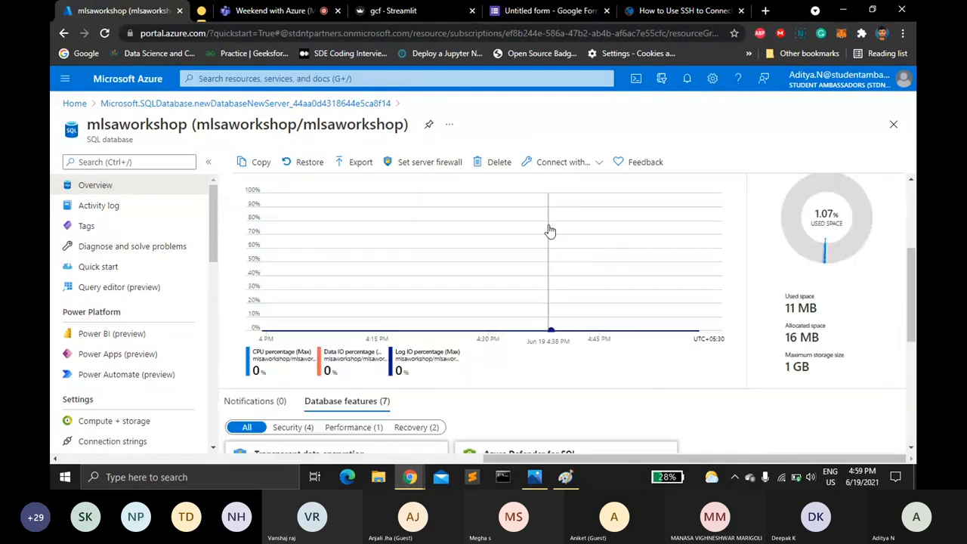
pyautogui.scroll(3, 550, 229)
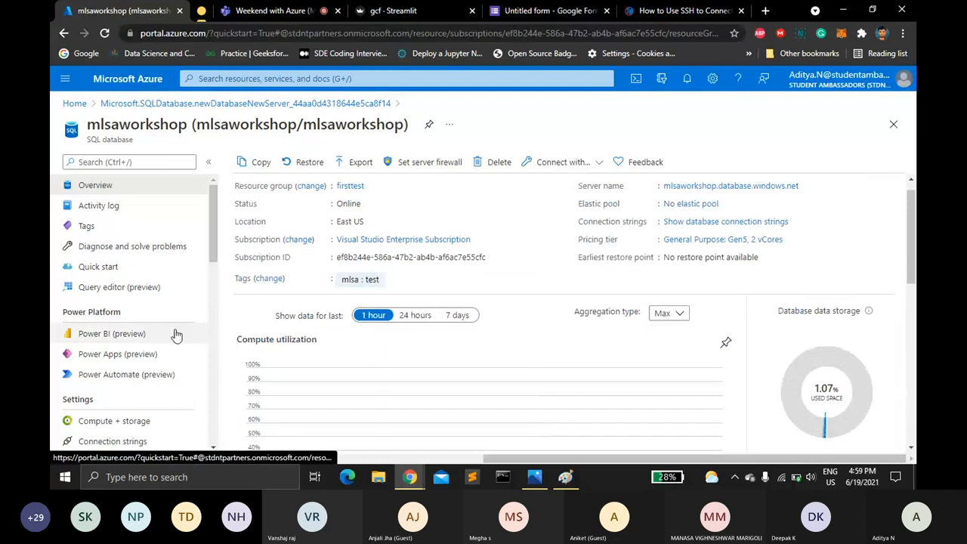
pyautogui.scroll(1, 500, 294)
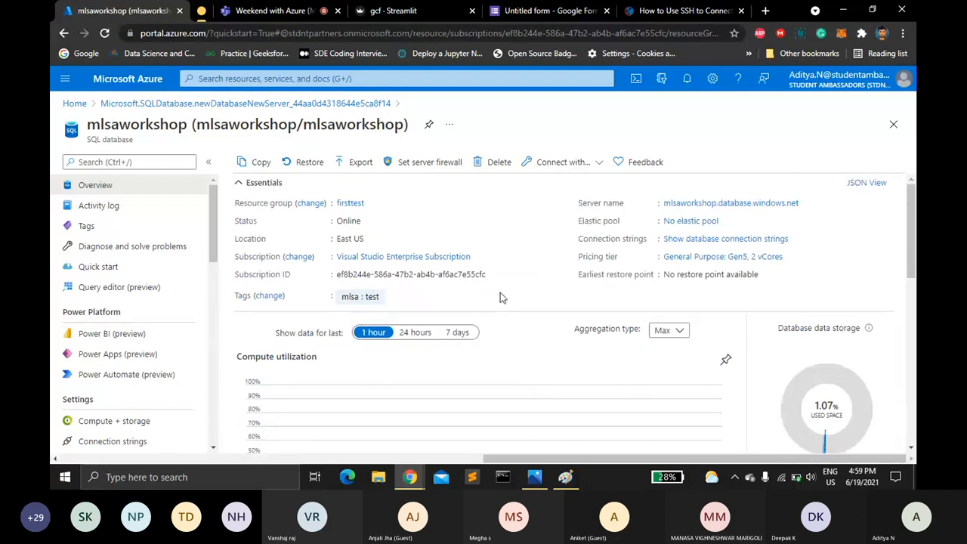
# Step: Open the database's query editor, log in as mlsa with the SQL server password, and accept the offered authentication certificate
pyautogui.click(158, 293)
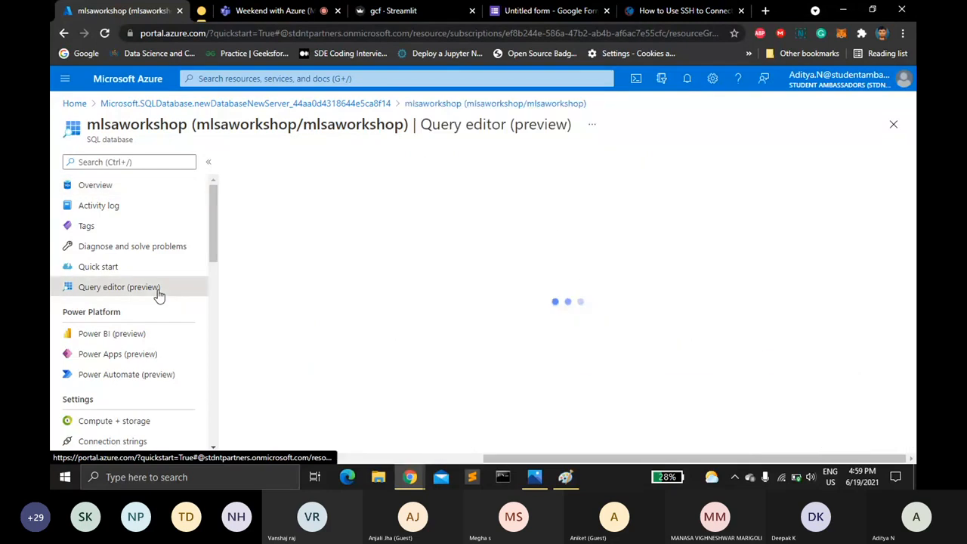
pyautogui.click(408, 408)
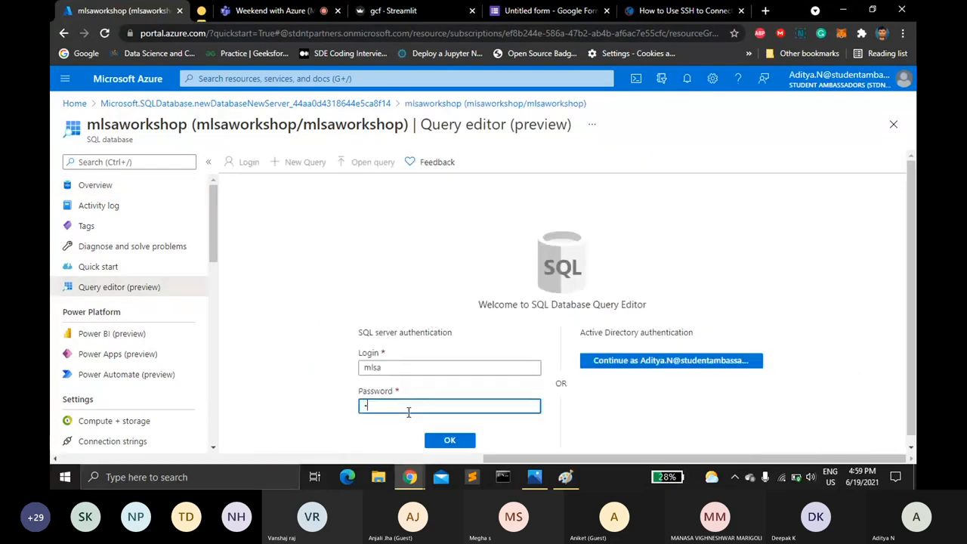
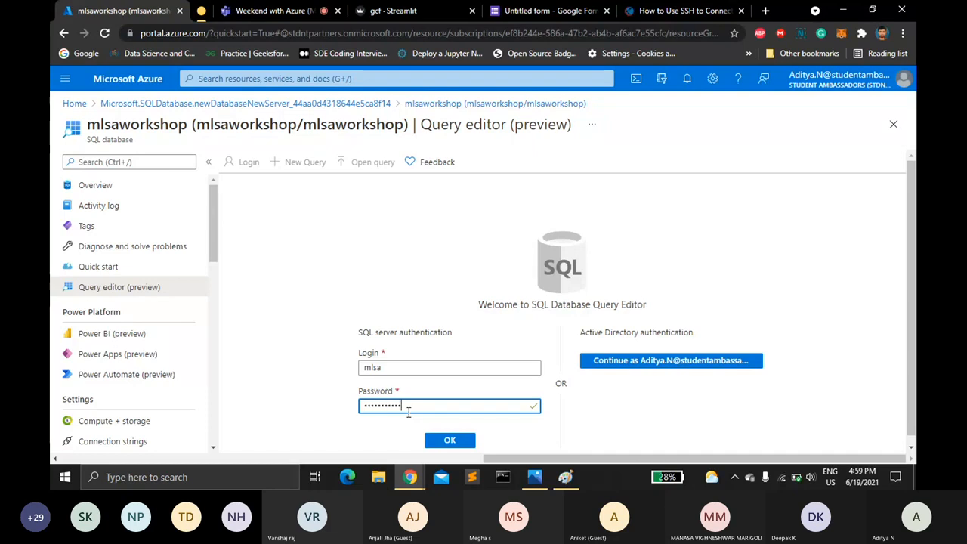
pyautogui.click(442, 438)
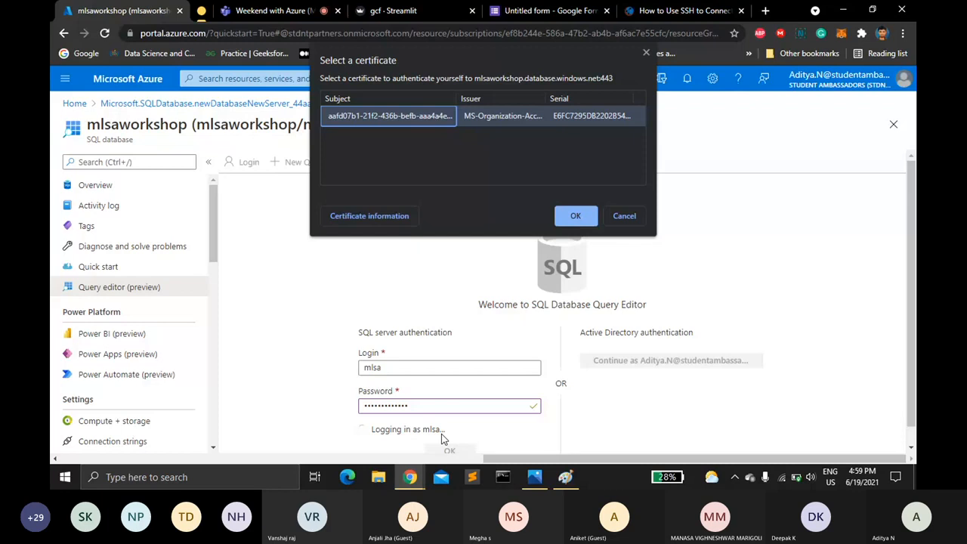
pyautogui.click(576, 216)
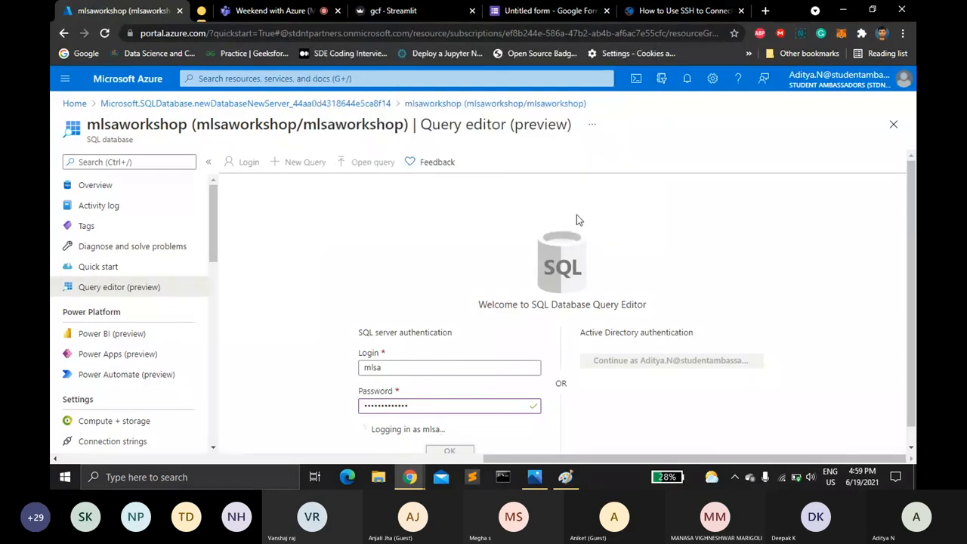
# Step: Look through the database's tables and stored procedures in the object explorer, leaving the folders collapsed
pyautogui.scroll(-1, 451, 260)
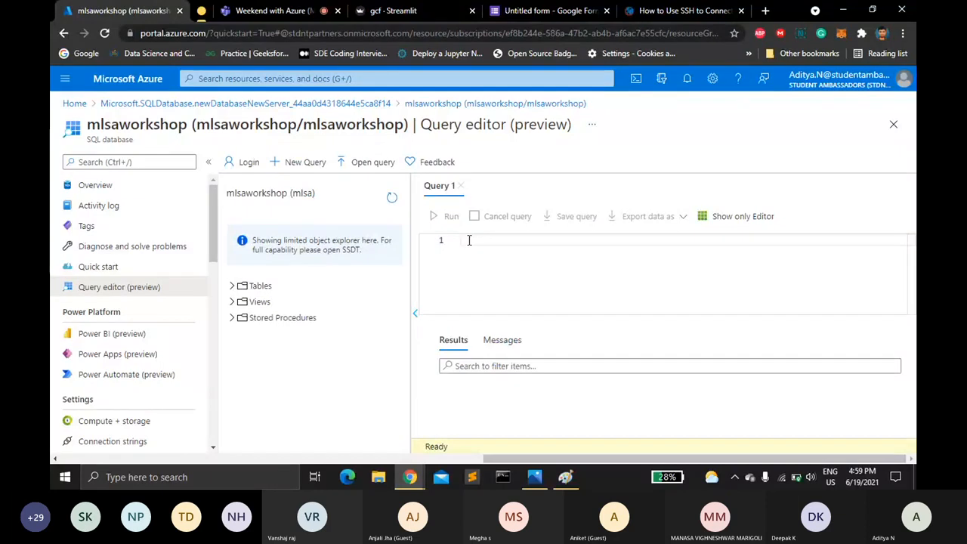
pyautogui.click(233, 288)
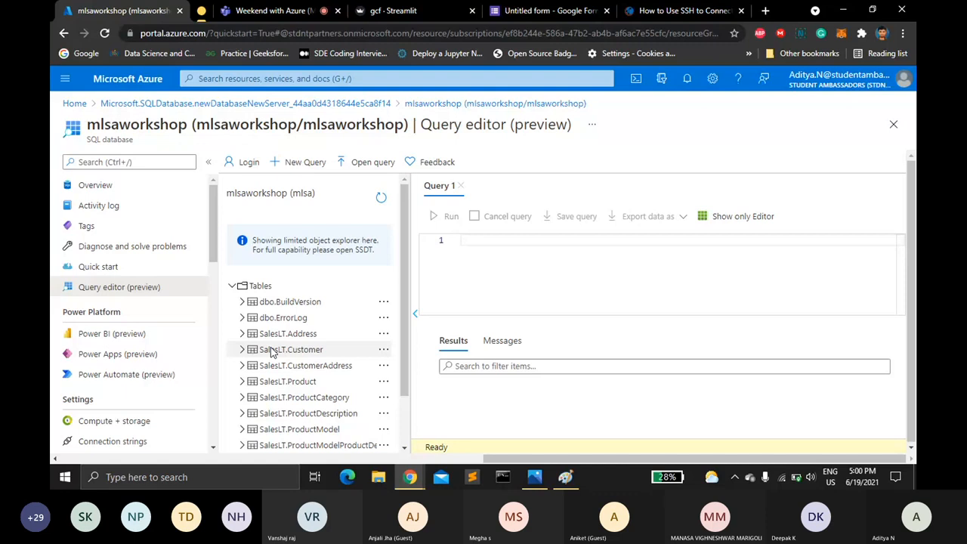
pyautogui.scroll(-1, 272, 352)
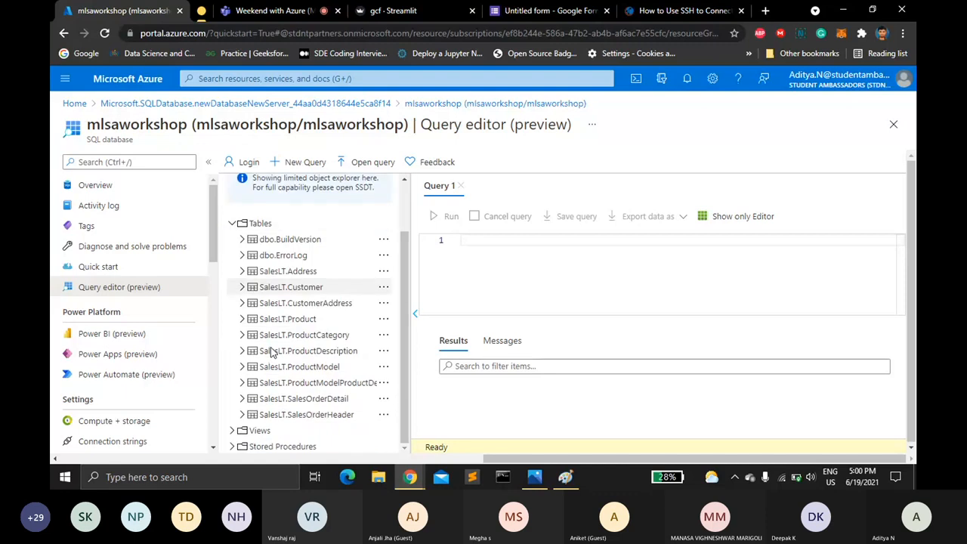
pyautogui.click(232, 223)
pyautogui.click(232, 302)
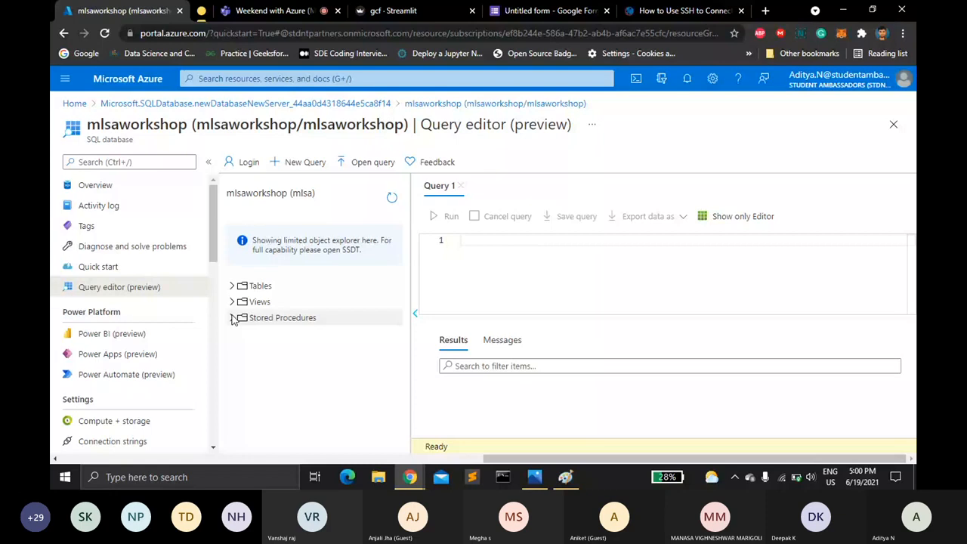
pyautogui.click(233, 318)
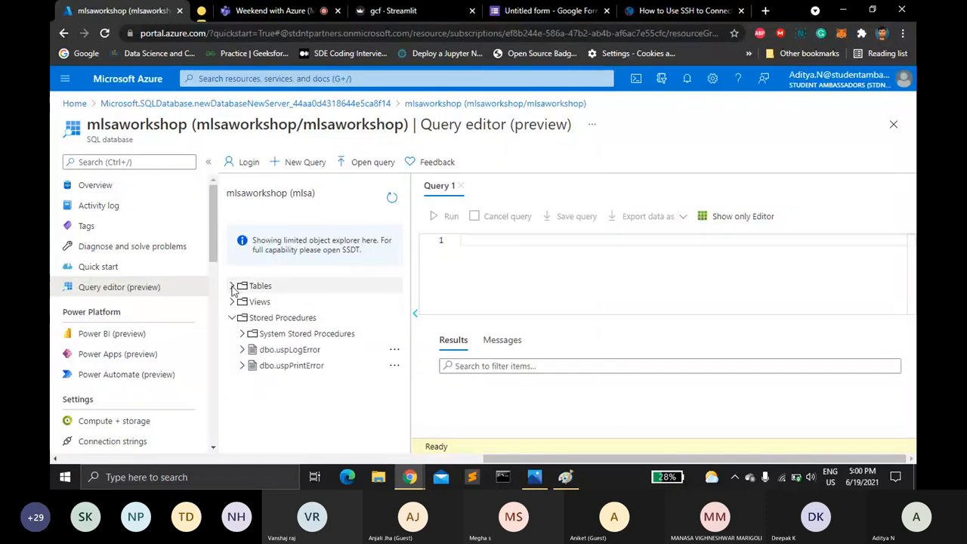
pyautogui.click(233, 286)
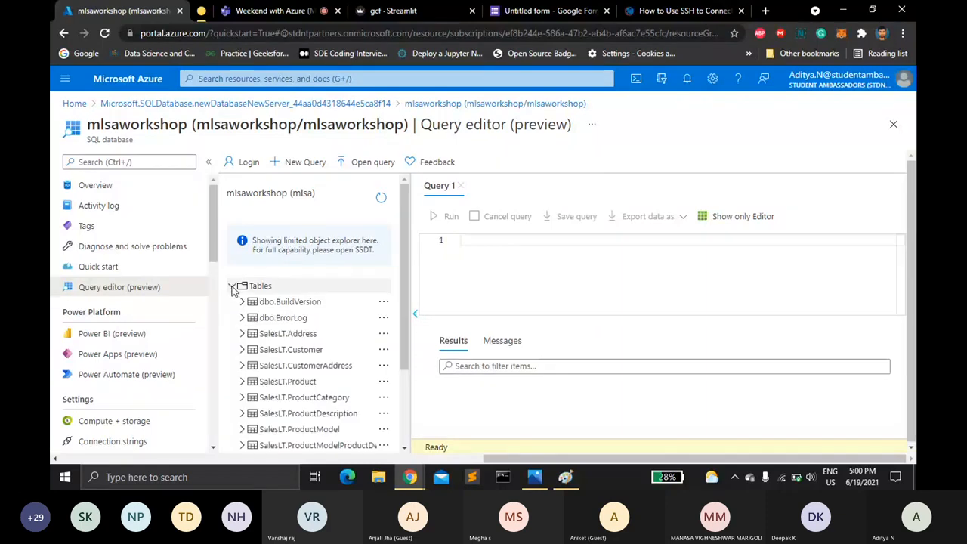
pyautogui.click(233, 286)
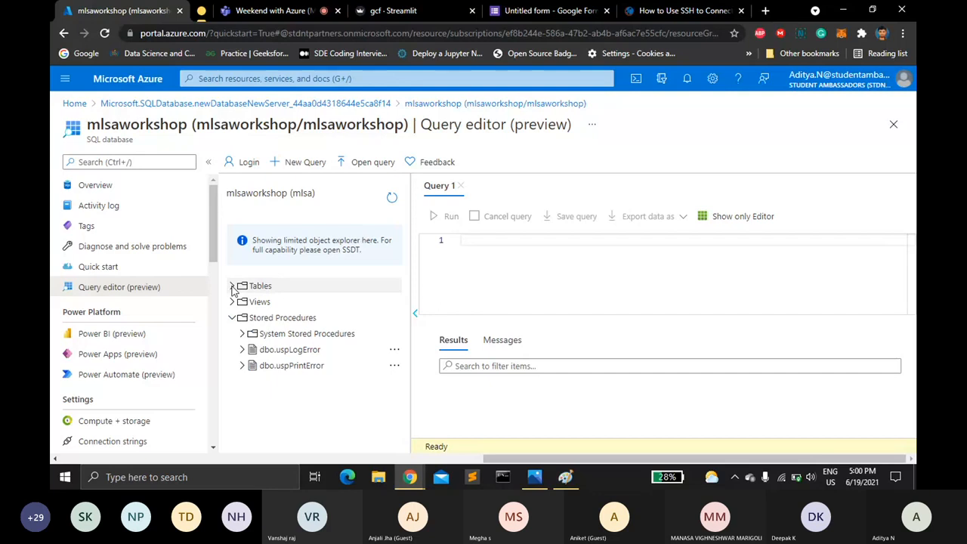
pyautogui.click(233, 318)
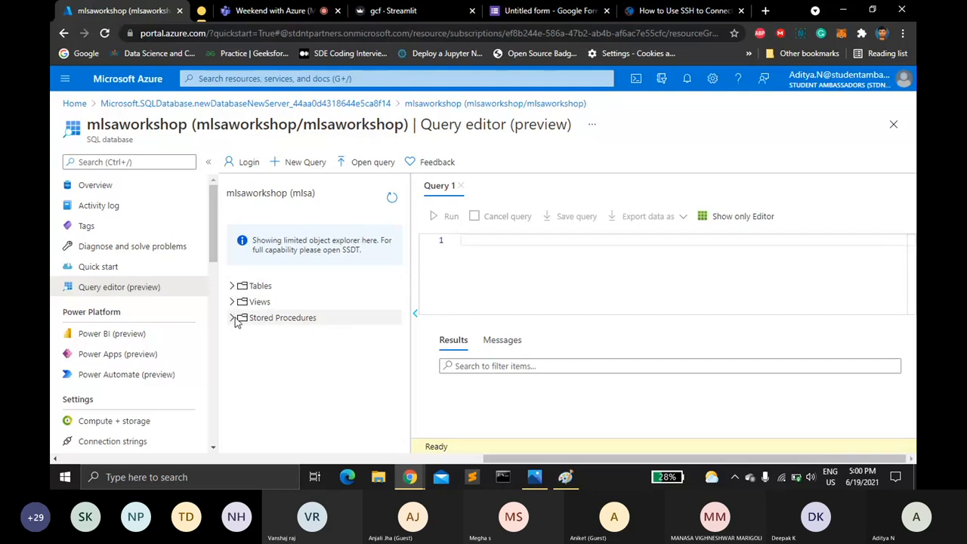
# Step: Write the statement "create table workshop" in the Query 1 editor
pyautogui.click(486, 256)
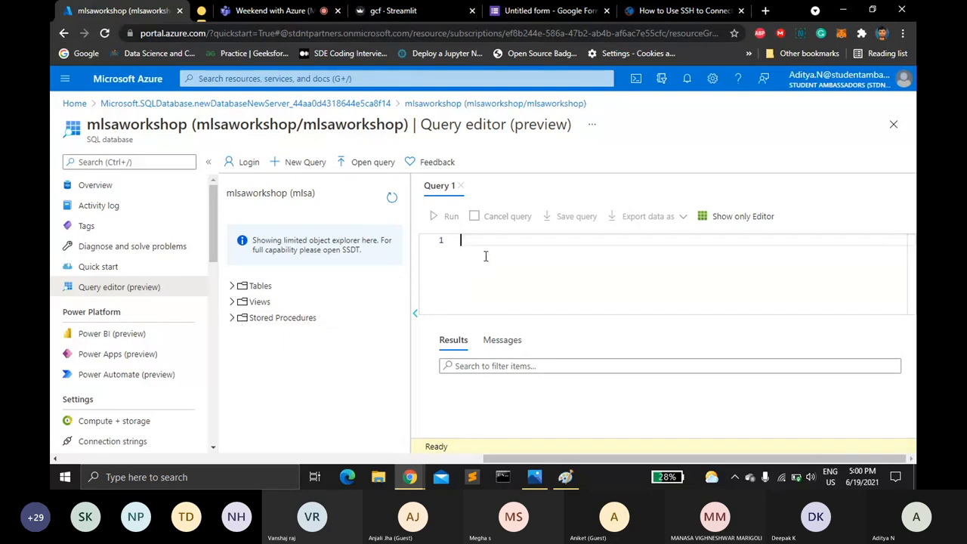
pyautogui.write('cr')
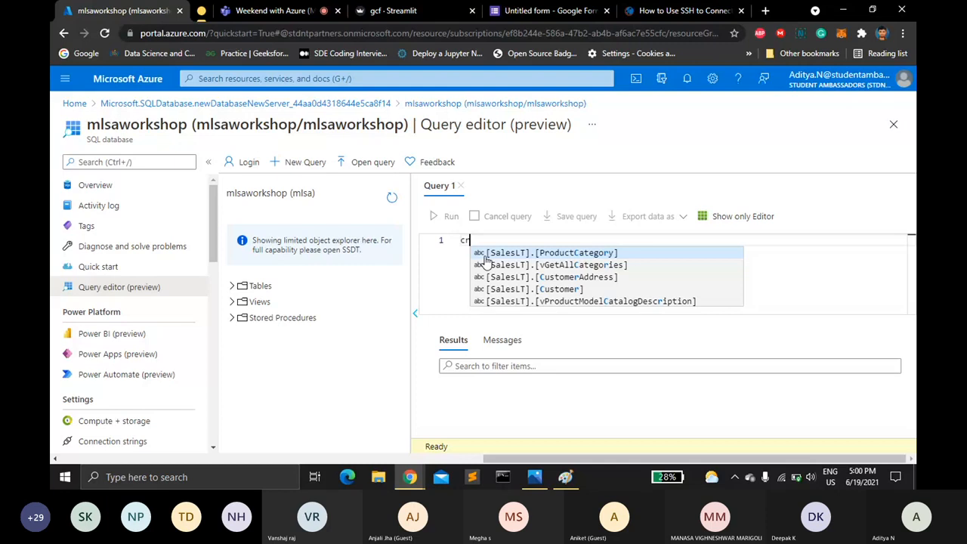
pyautogui.write('eate ')
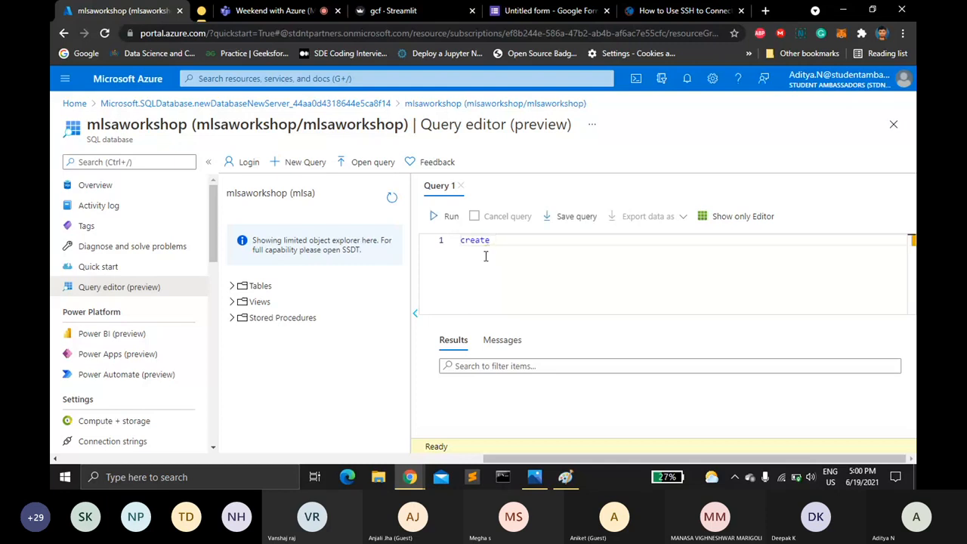
pyautogui.write('workshop')
pyautogui.press('Left')
pyautogui.press('Left')
pyautogui.press('Left')
pyautogui.press('Left')
pyautogui.press('Left')
pyautogui.press('Left')
pyautogui.press('Left')
pyautogui.press('Left')
pyautogui.write('table')
pyautogui.press('Right')
pyautogui.press('Right')
pyautogui.press('Right')
pyautogui.press('Right')
pyautogui.press('Right')
pyautogui.press('Right')
pyautogui.press('Right')
pyautogui.press('Right')
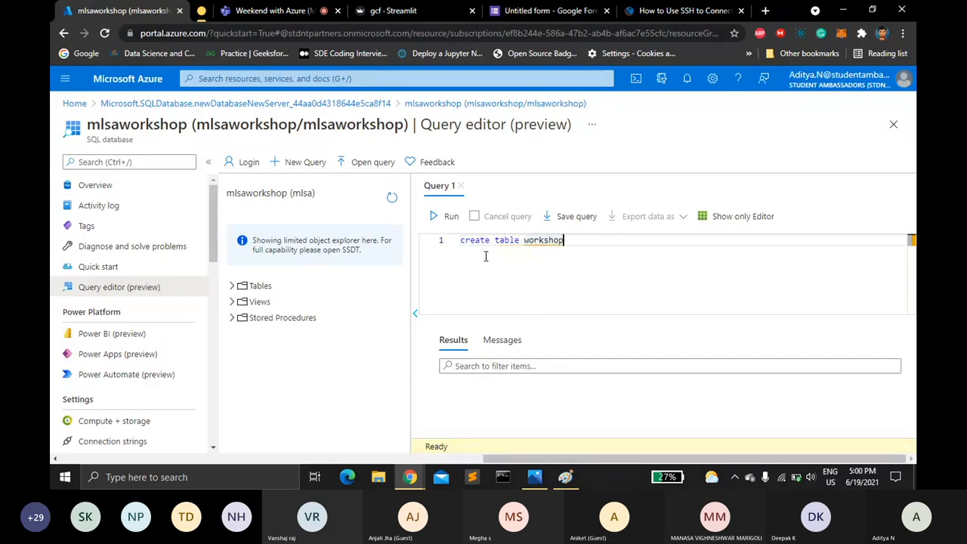
# Step: Add opening and closing parentheses with a semicolon to the create table statement, leaving an empty line between them for columns
pyautogui.write('(')
pyautogui.press('Return')
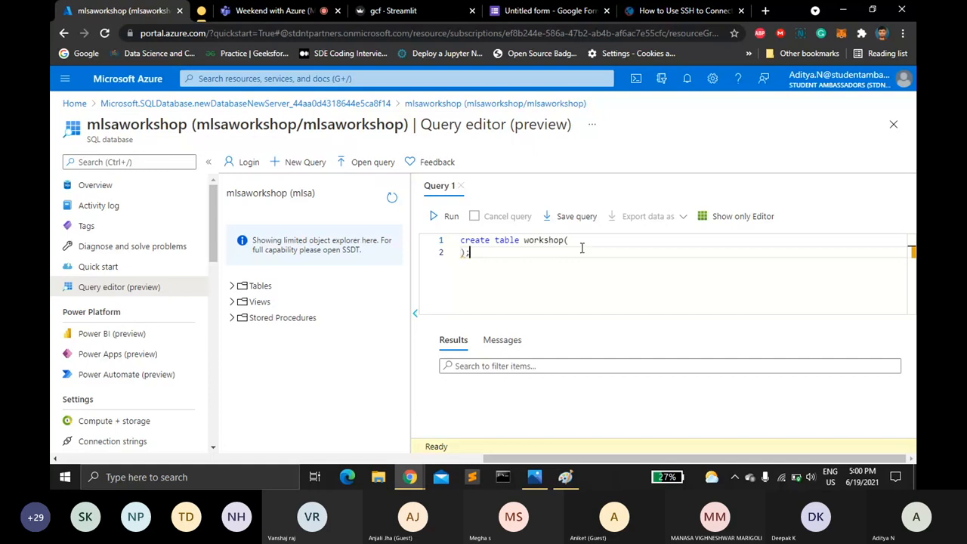
pyautogui.press('Home')
pyautogui.press('Return')
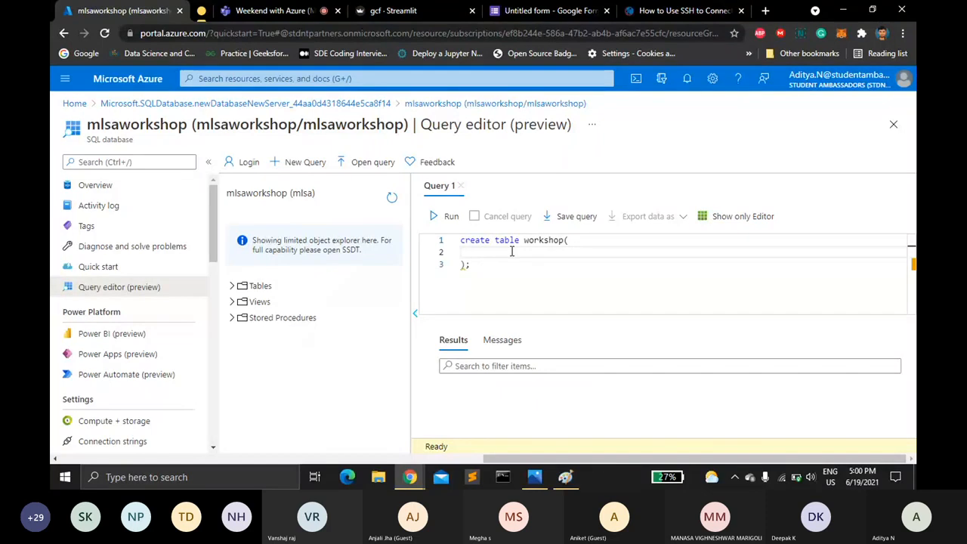
# Step: Add an integer column named attendence, ending with a comma, inside the create table workshop statement
pyautogui.write('attende')
pyautogui.press('BackSpace')
pyautogui.press('BackSpace')
pyautogui.press('BackSpace')
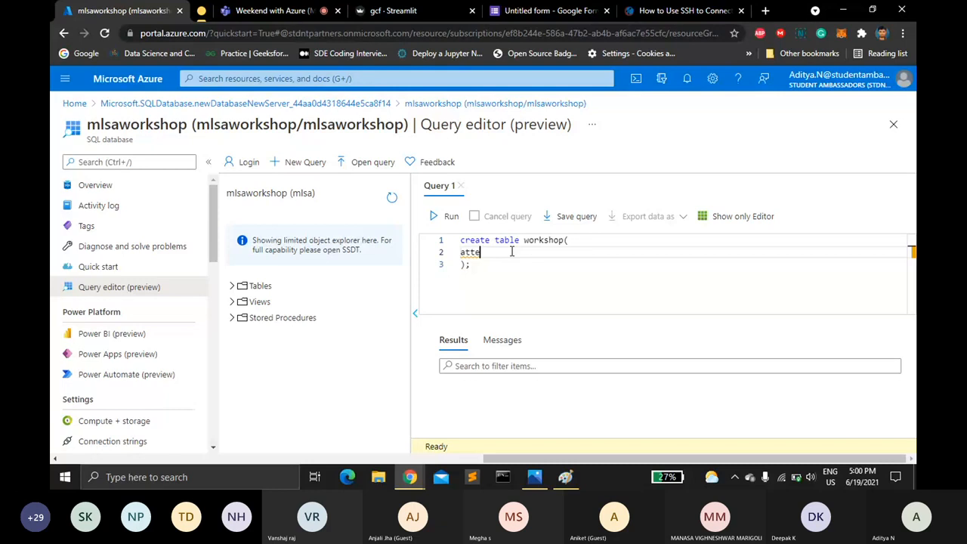
pyautogui.write('ndence')
pyautogui.write('inter')
pyautogui.press('BackSpace')
pyautogui.write('ge')
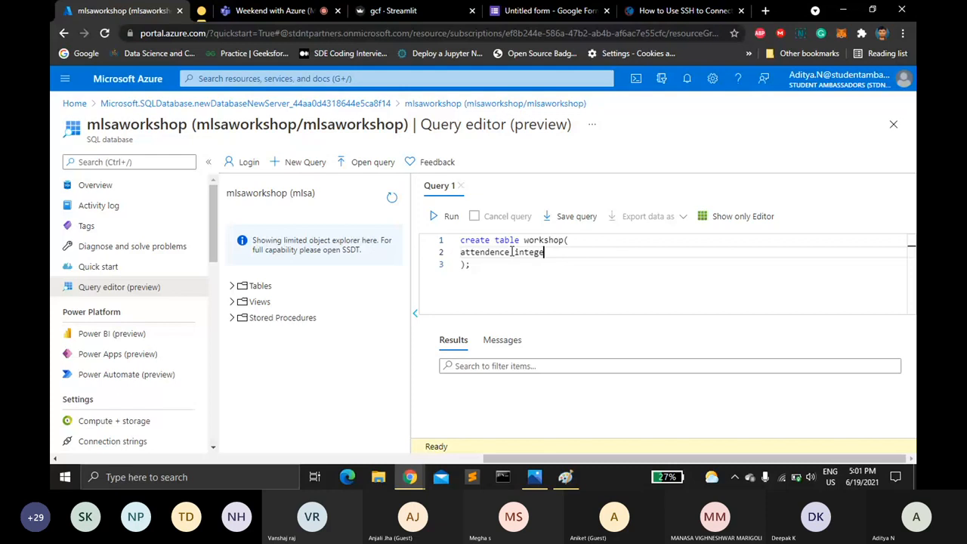
pyautogui.write('r,')
# Step: Add a second column line "feedback string" below the attendence column and run the query
pyautogui.press('Return')
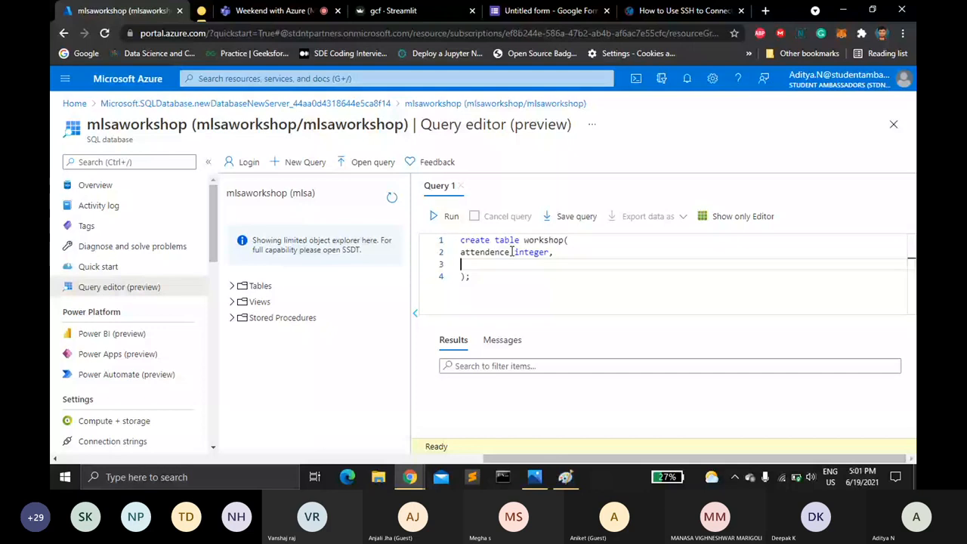
pyautogui.write('feedback')
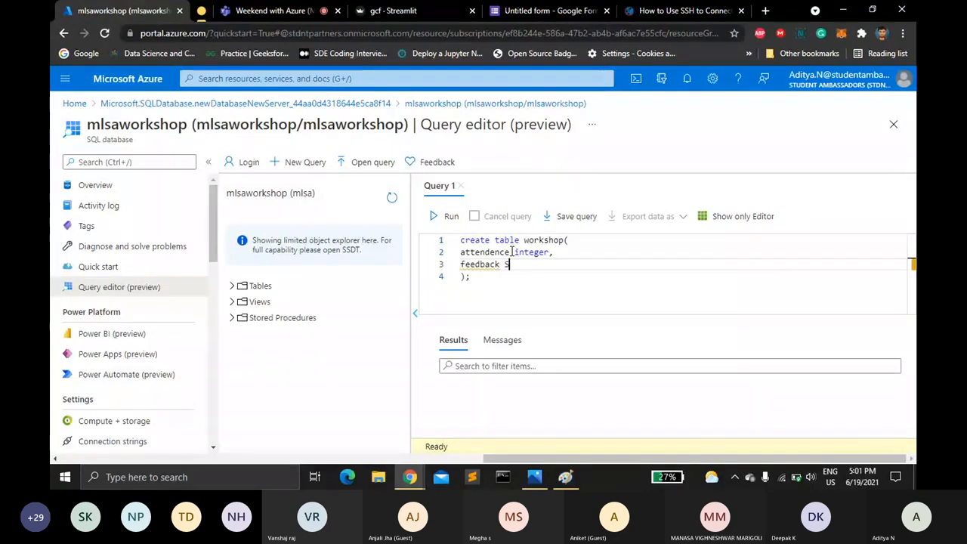
pyautogui.write(' s')
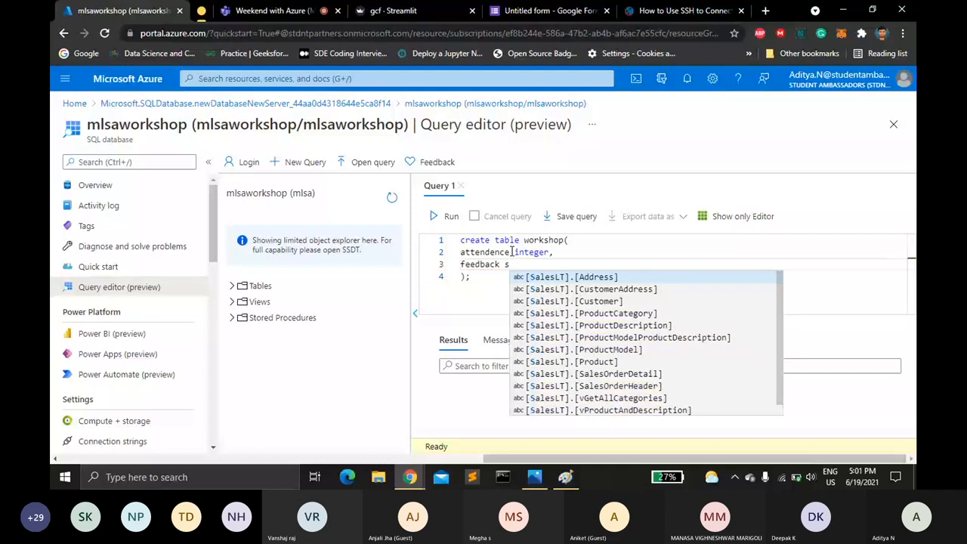
pyautogui.write('tring')
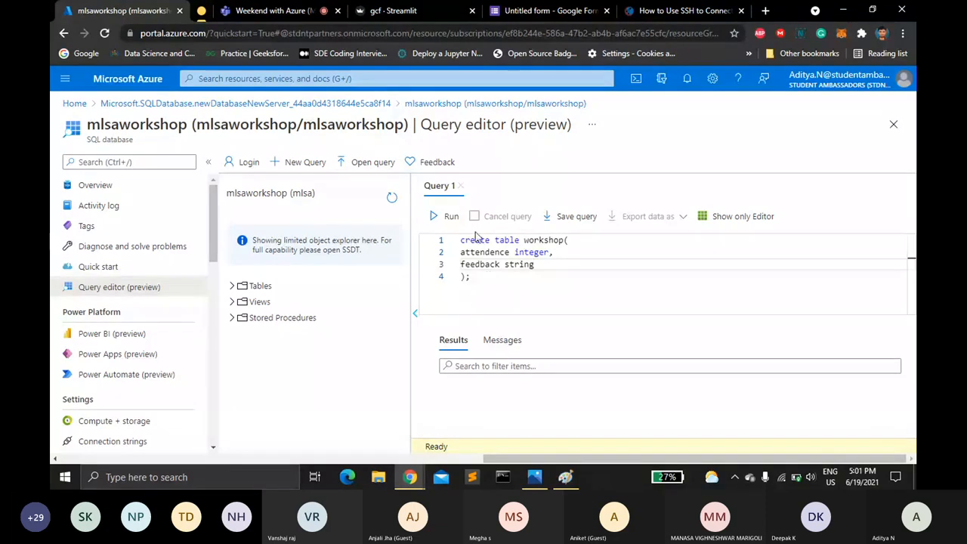
pyautogui.click(443, 216)
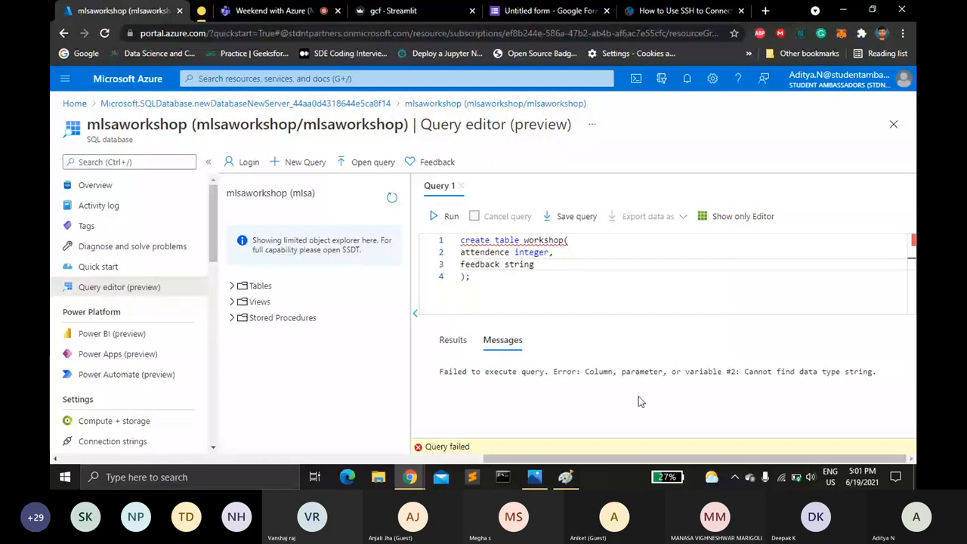
# Step: Capitalise the feedback column's data type as String and try running the query with that word selected
pyautogui.click(510, 264)
pyautogui.press('BackSpace')
pyautogui.write('S')
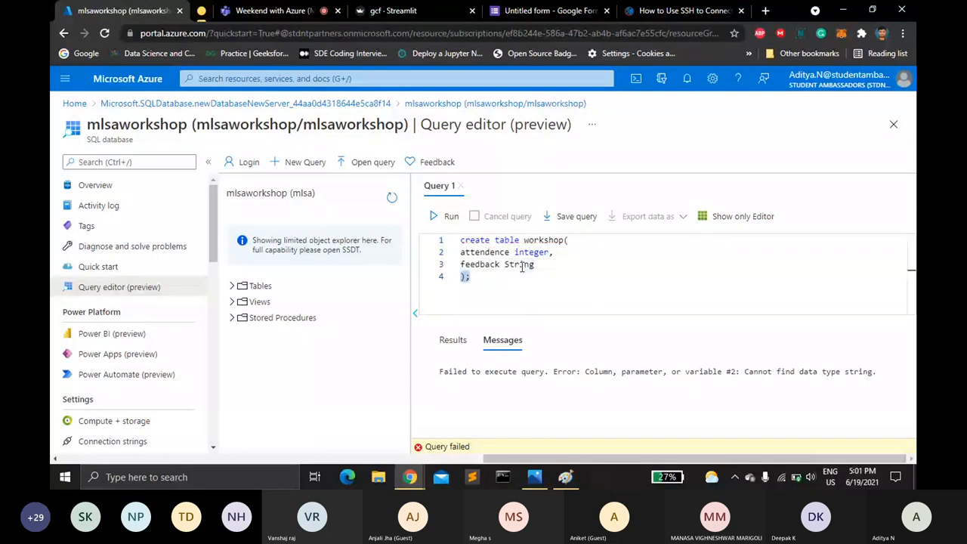
pyautogui.doubleClick(522, 266)
pyautogui.click(451, 216)
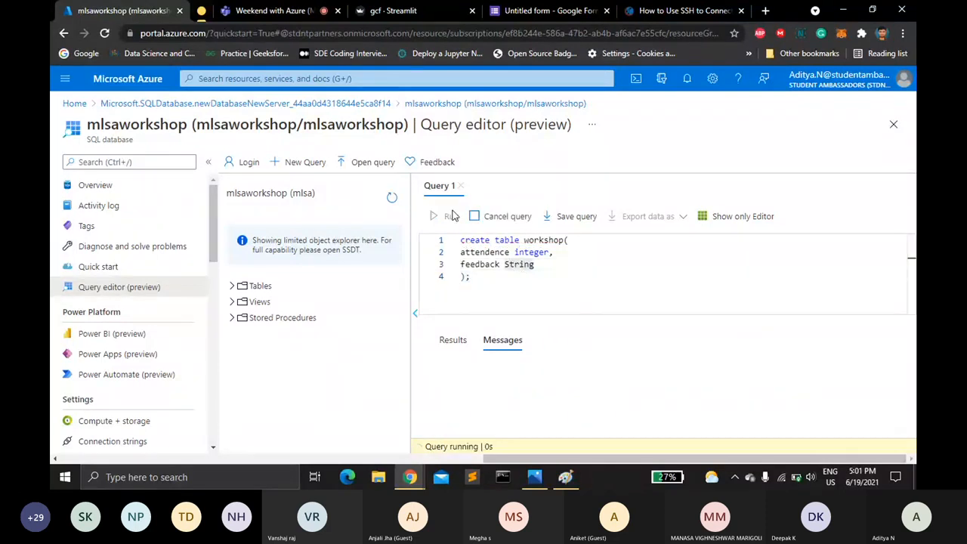
# Step: Rewrite the feedback column's data type in lowercase as string
pyautogui.doubleClick(534, 264)
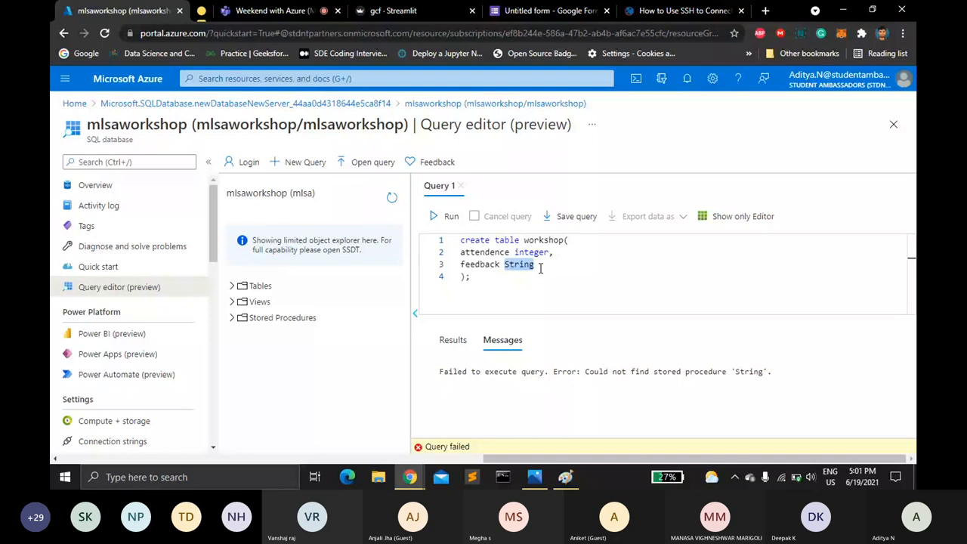
pyautogui.click(540, 269)
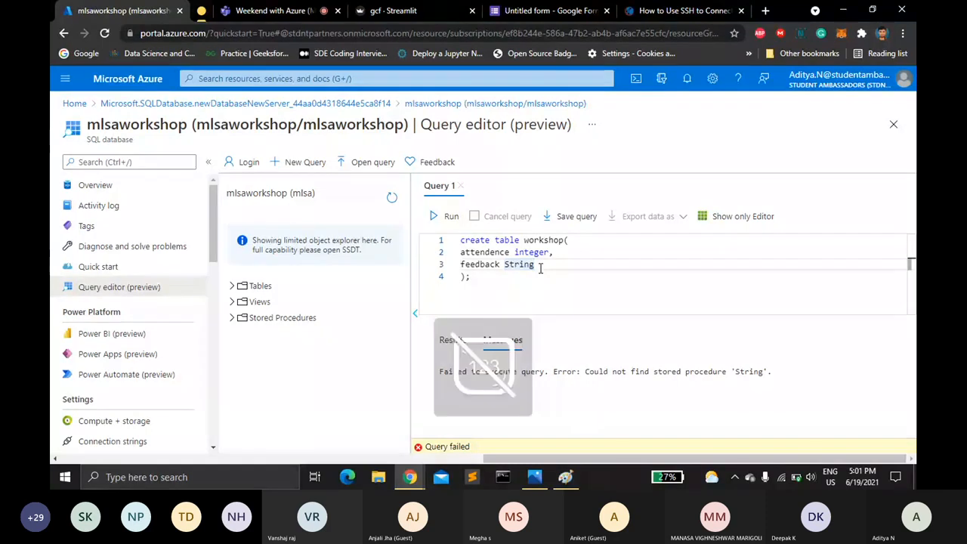
pyautogui.press('BackSpace')
pyautogui.press('BackSpace')
pyautogui.press('BackSpace')
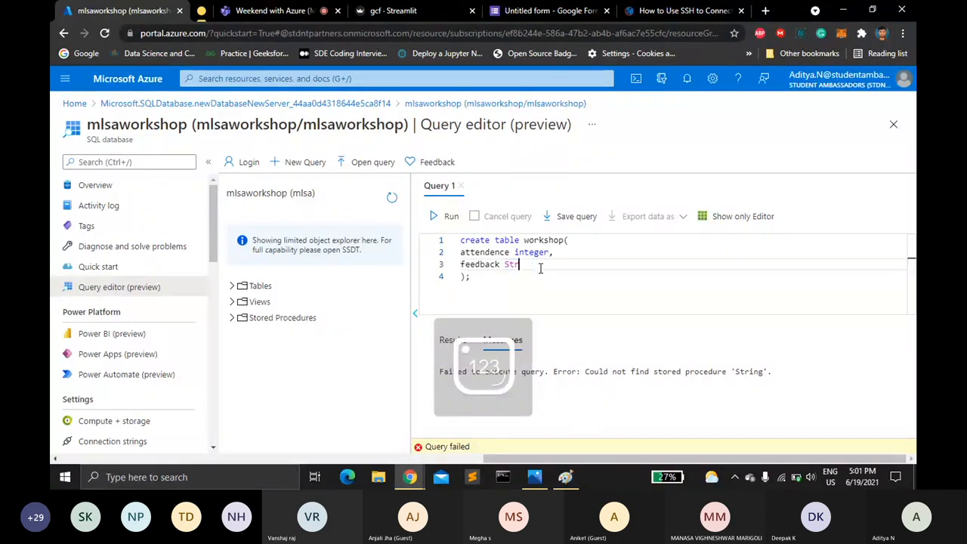
pyautogui.press('BackSpace')
pyautogui.press('BackSpace')
pyautogui.press('BackSpace')
pyautogui.write('str')
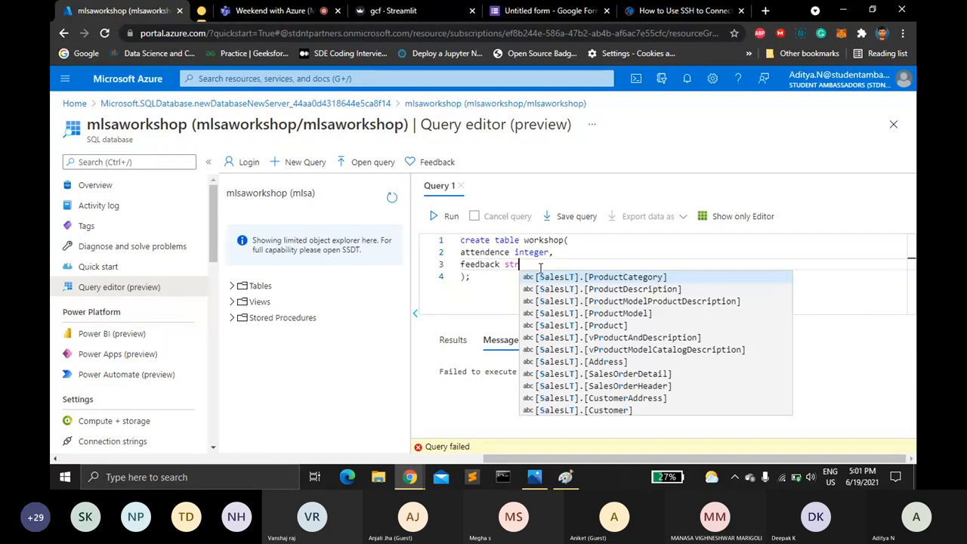
pyautogui.write('ing')
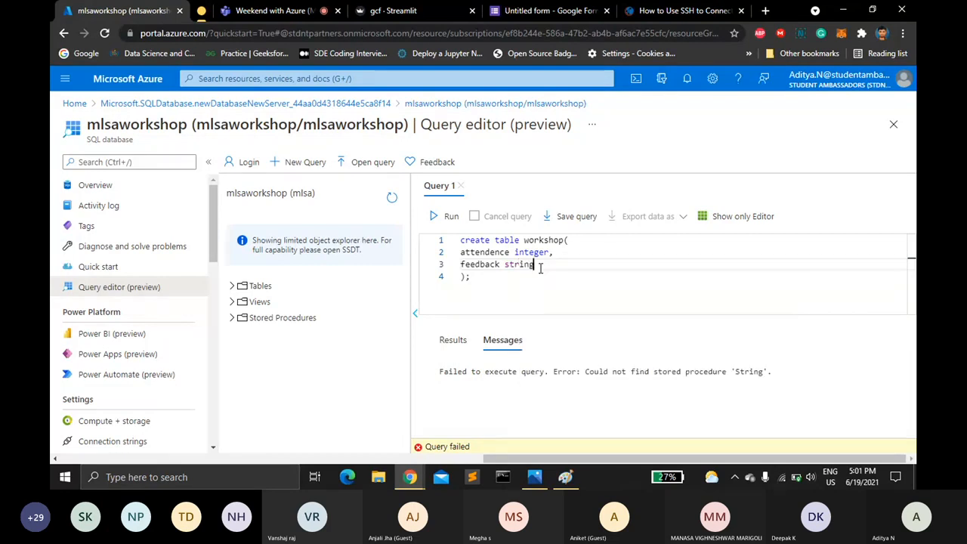
# Step: Remove the feedback column line and the comma after integer, and run the create table statement with only the attendence column
pyautogui.press('BackSpace')
pyautogui.press('BackSpace')
pyautogui.press('BackSpace')
pyautogui.press('BackSpace')
pyautogui.press('BackSpace')
pyautogui.press('BackSpace')
pyautogui.press('BackSpace')
pyautogui.press('BackSpace')
pyautogui.press('BackSpace')
pyautogui.press('BackSpace')
pyautogui.press('BackSpace')
pyautogui.press('BackSpace')
pyautogui.press('BackSpace')
pyautogui.press('BackSpace')
pyautogui.press('BackSpace')
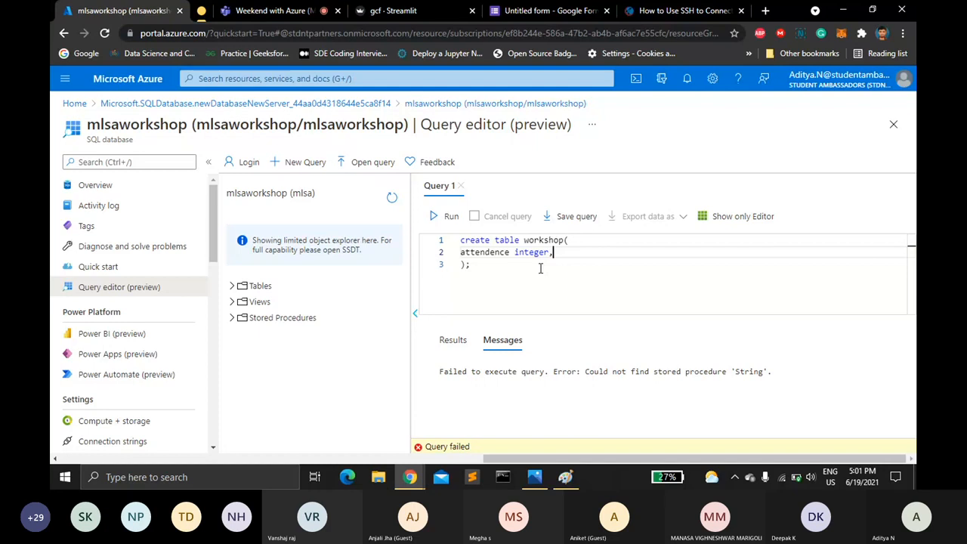
pyautogui.press('BackSpace')
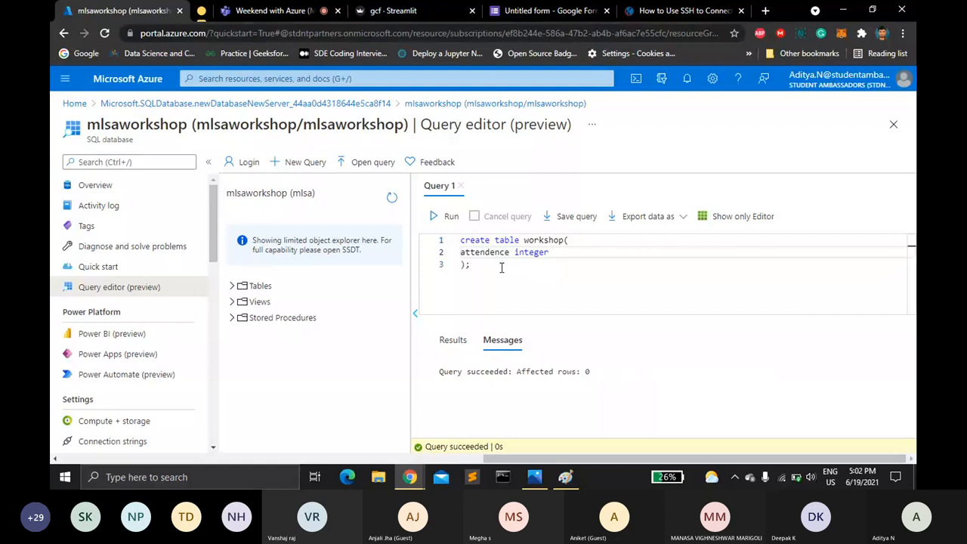
# Step: Replace the whole query with "insert into workshop values(1);" and run it
pyautogui.hotkey('ctrl', 'a')
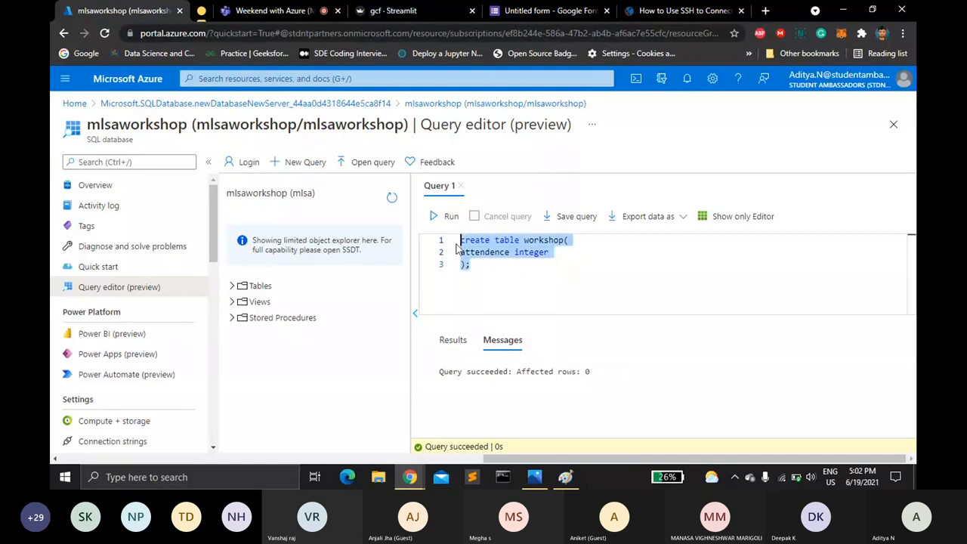
pyautogui.write('insert ')
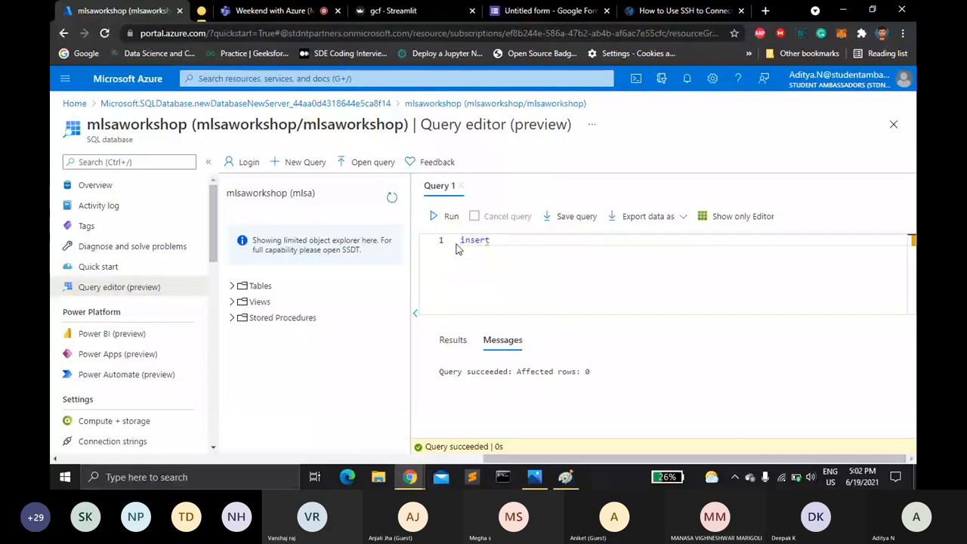
pyautogui.write('into workshop ')
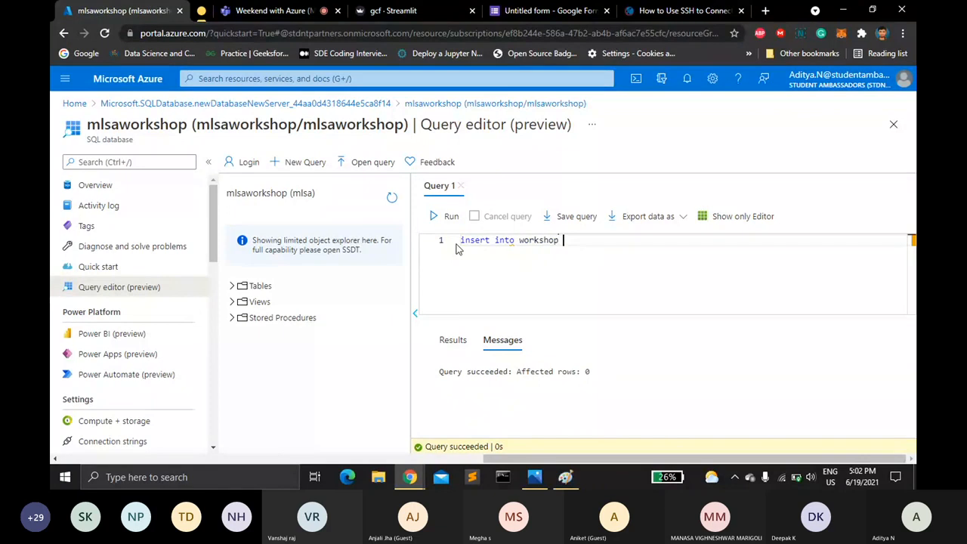
pyautogui.write('values(1)')
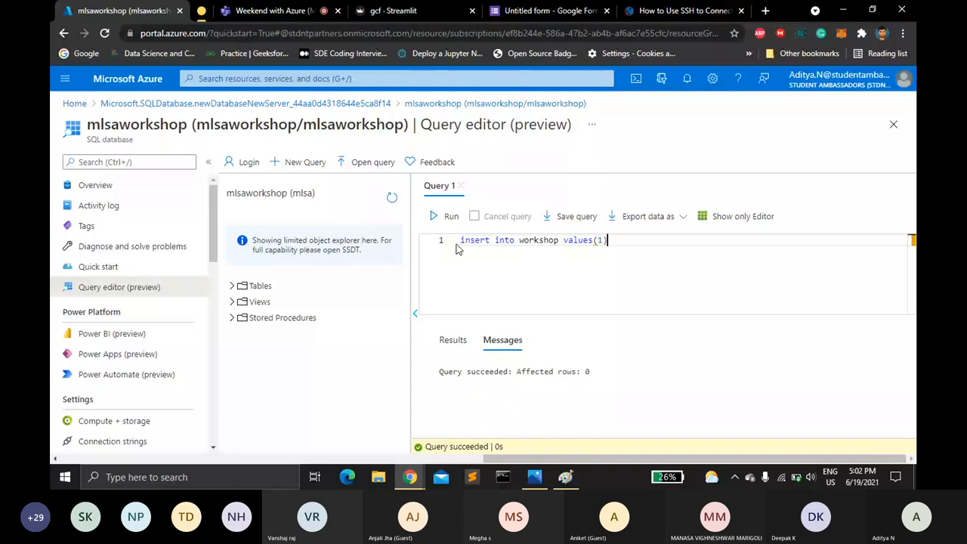
pyautogui.write(';')
# Step: Replace the insert statement with "select * from workshop;" and run it to list the table's rows
pyautogui.moveTo(613, 242); pyautogui.dragTo(463, 244)
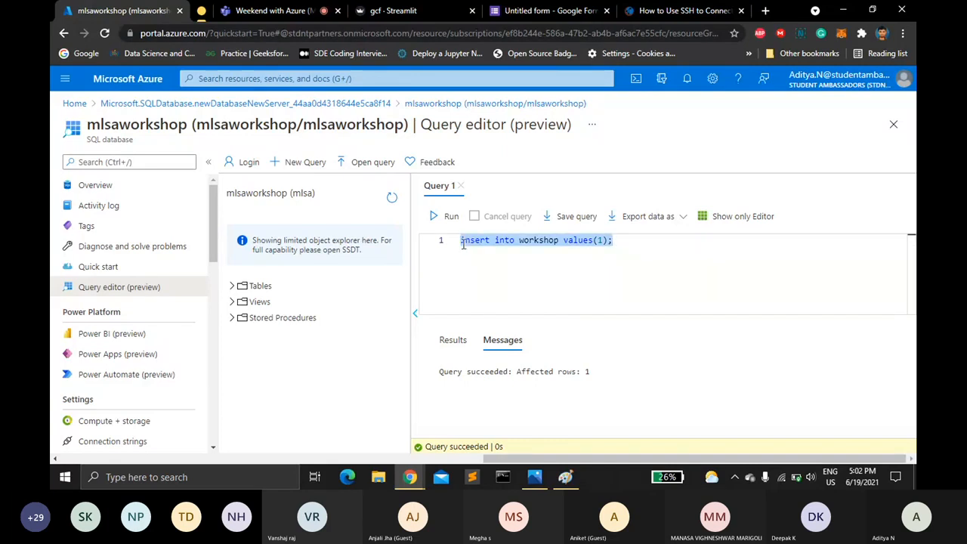
pyautogui.press('BackSpace')
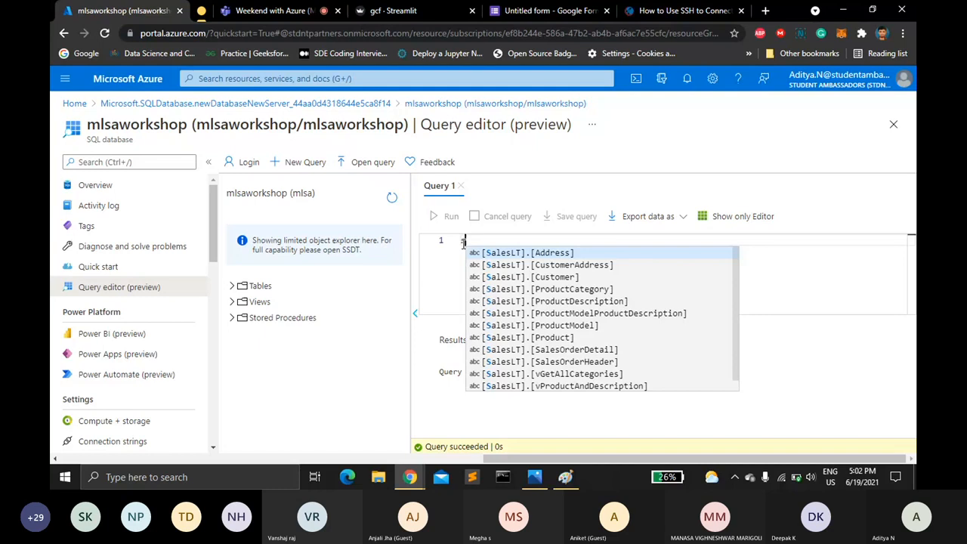
pyautogui.write('select ')
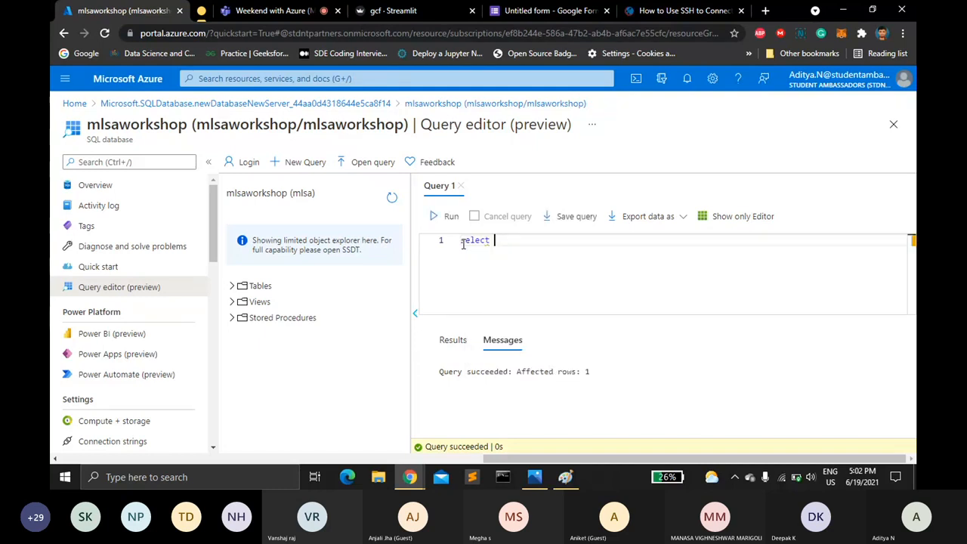
pyautogui.write('* from workshop;')
pyautogui.click(451, 217)
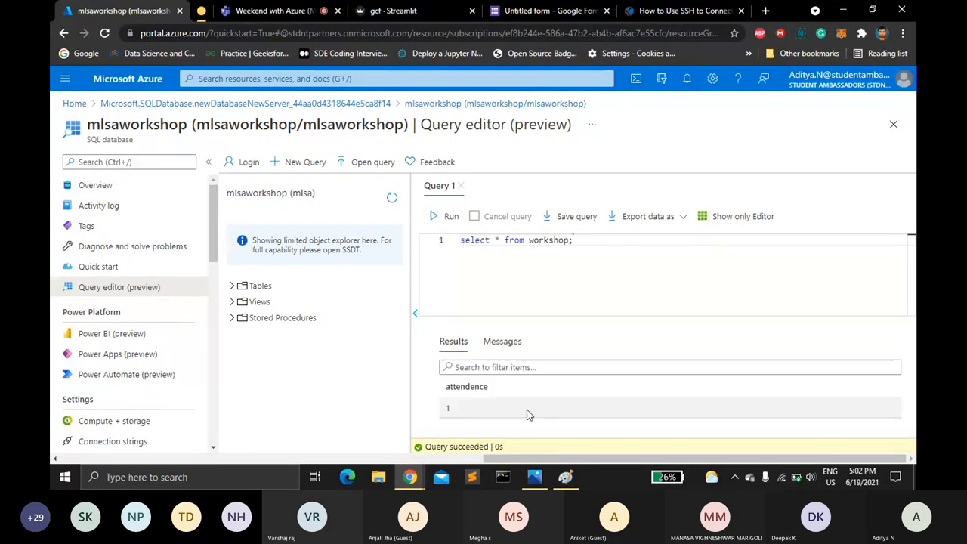
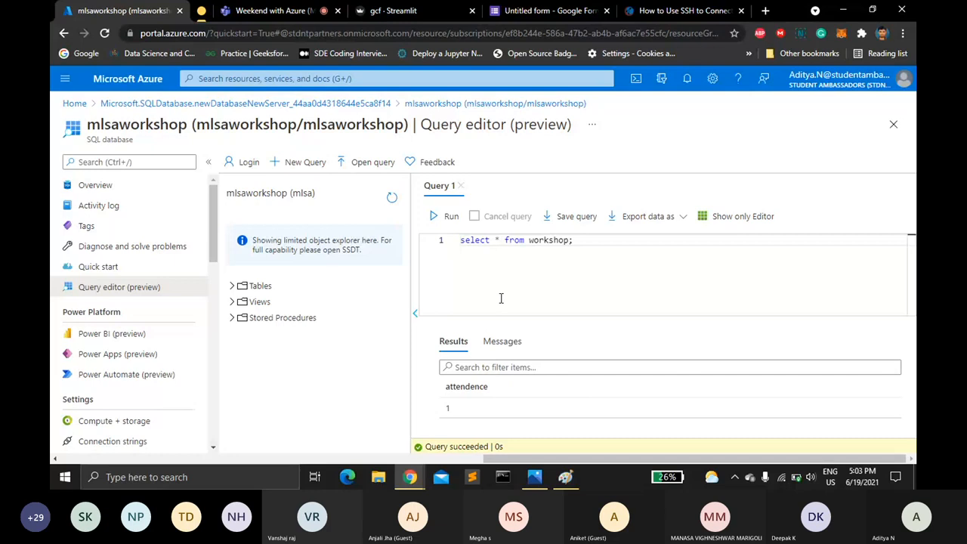
# Step: Open the database's connection strings, discarding the unsaved query edits, and view the JDBC connection string
pyautogui.scroll(-1, 117, 327)
pyautogui.scroll(-1, 117, 326)
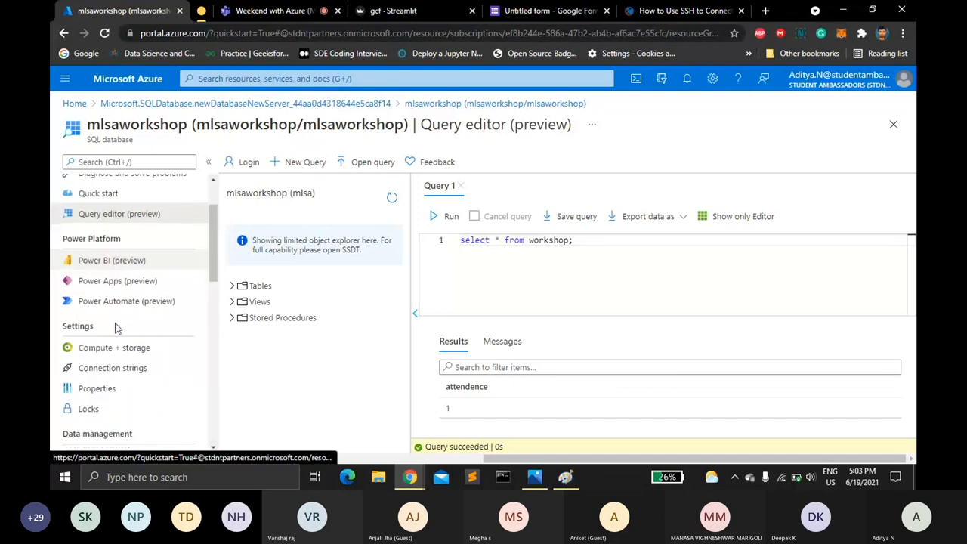
pyautogui.click(146, 370)
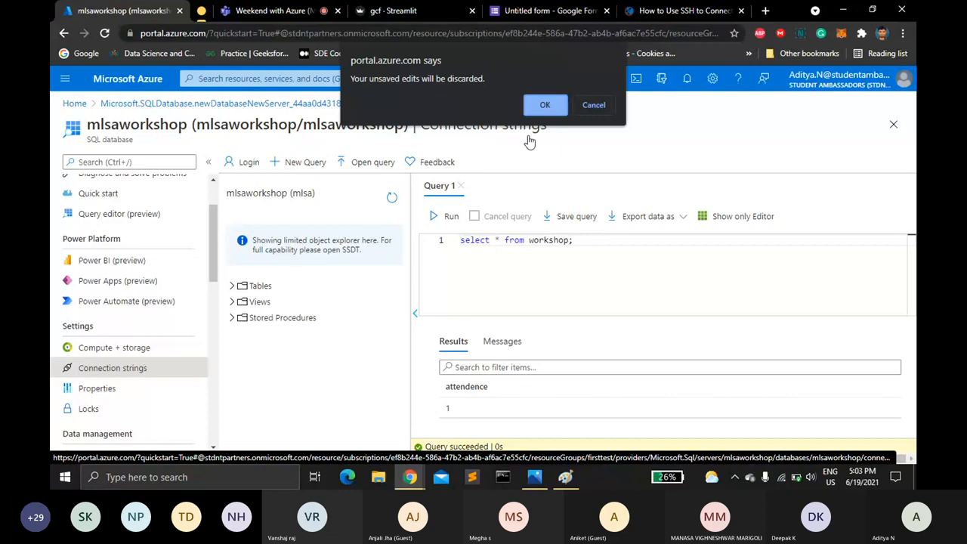
pyautogui.press('Return')
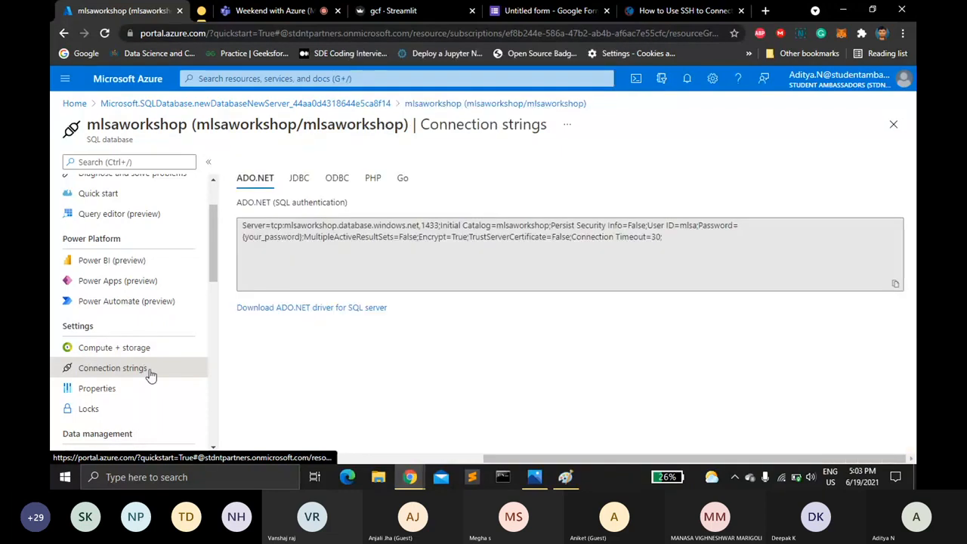
pyautogui.click(301, 179)
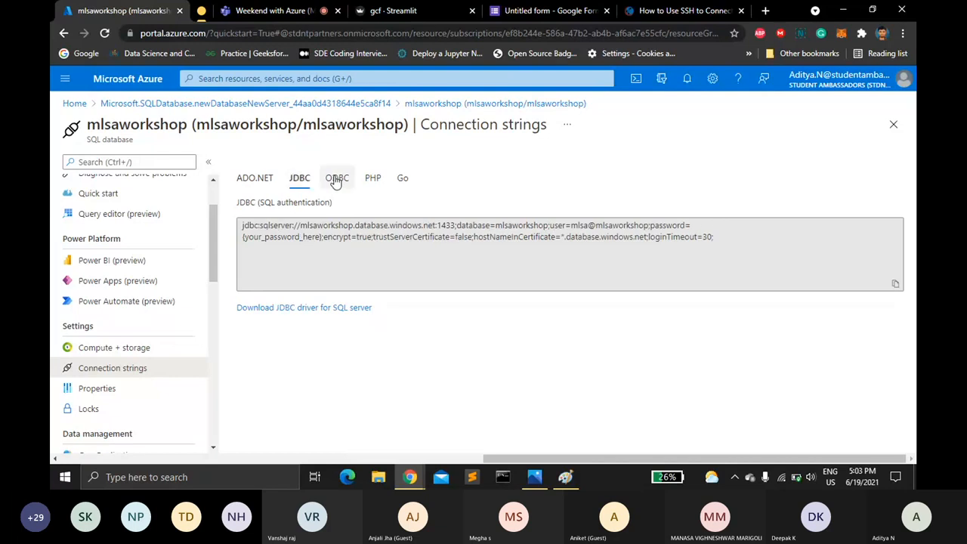
# Step: Display the Go connection sample code and read through it from the imports to the end of the main function
pyautogui.click(402, 178)
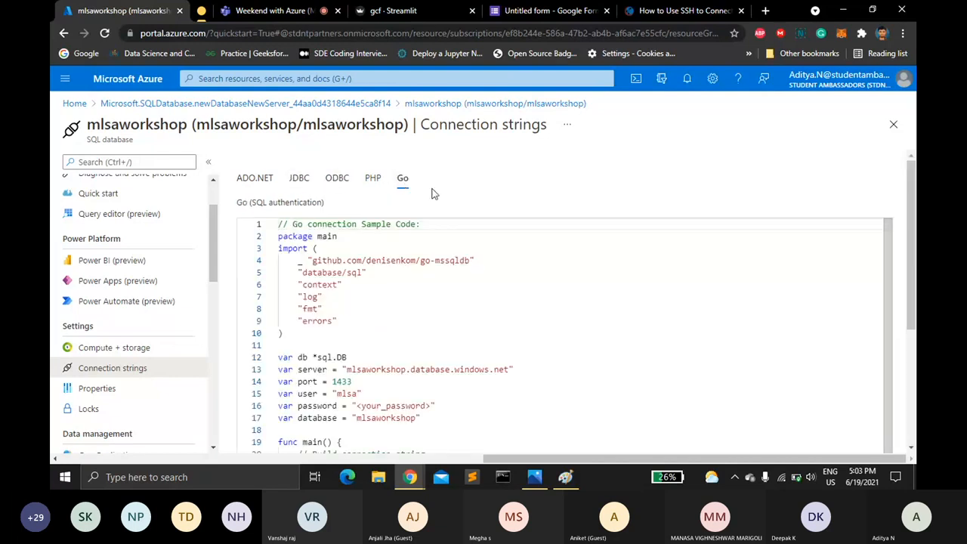
pyautogui.scroll(-1, 432, 194)
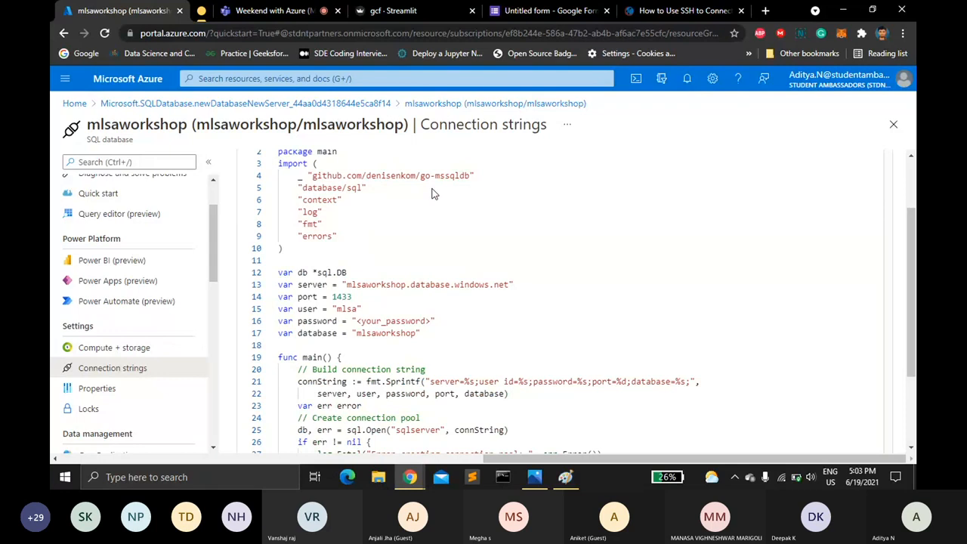
pyautogui.scroll(1, 234, 185)
pyautogui.scroll(-3, 334, 278)
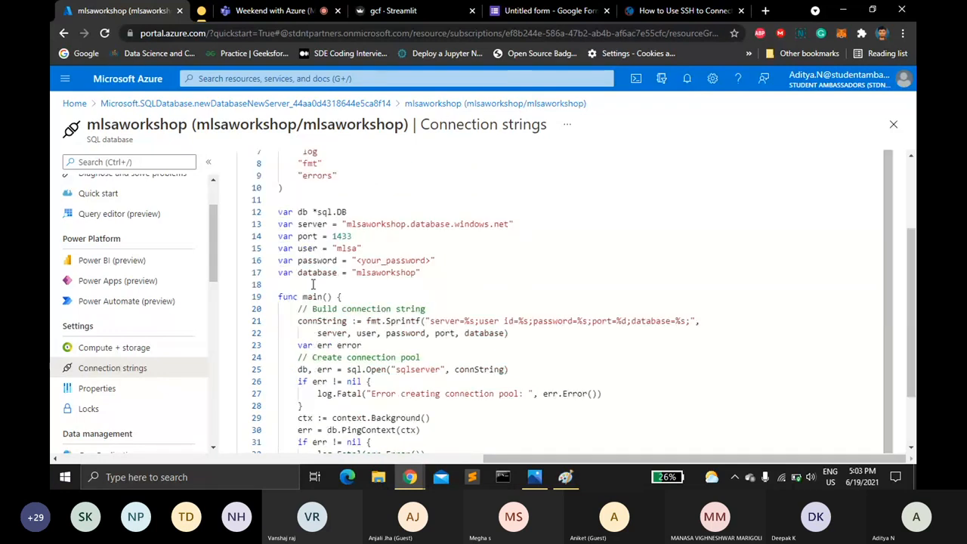
pyautogui.scroll(-2, 334, 278)
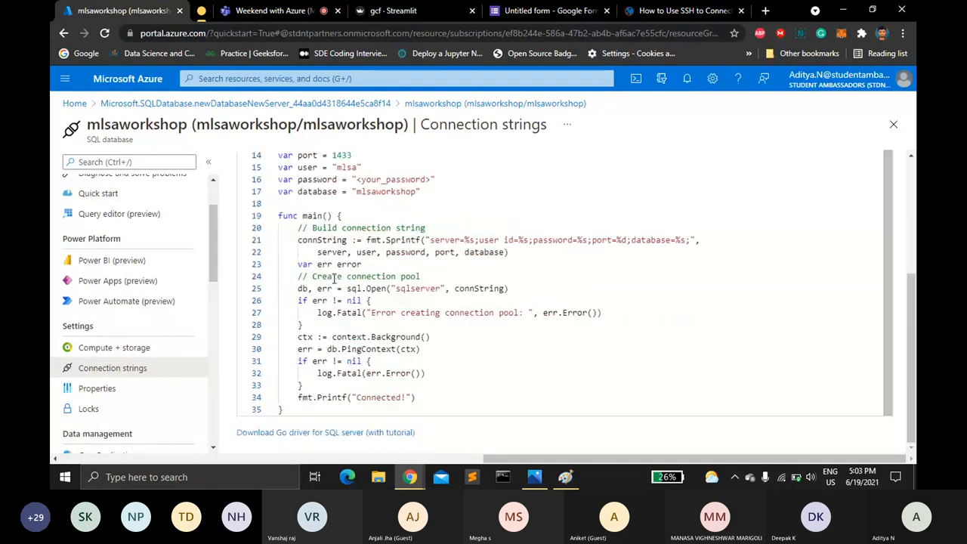
pyautogui.scroll(5, 334, 278)
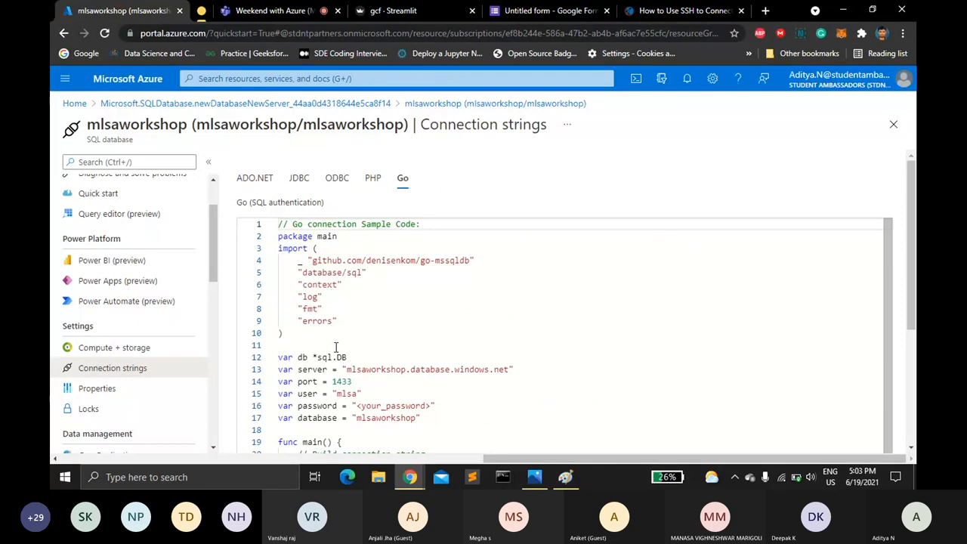
pyautogui.scroll(-5, 336, 346)
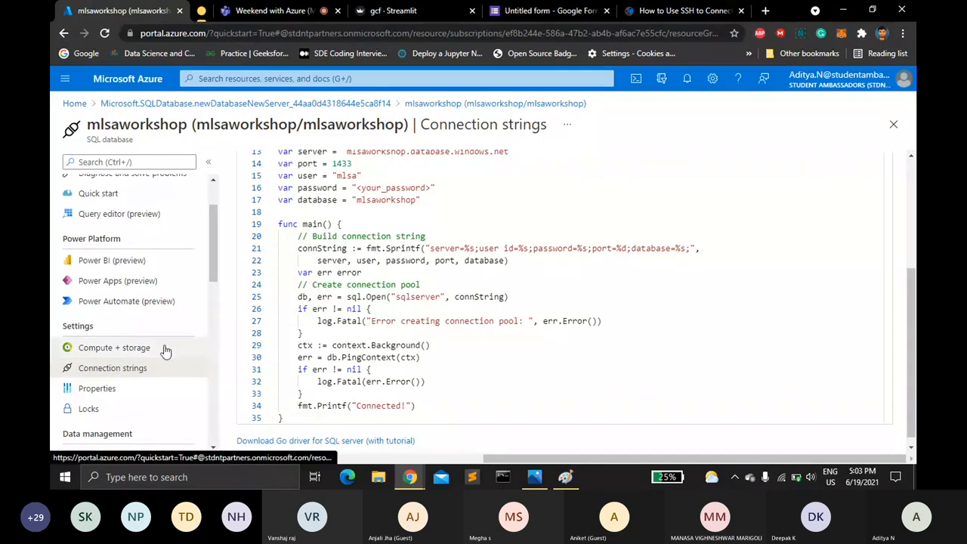
# Step: Add a lock named important with lock type Delete to the mlsaworkshop database
pyautogui.scroll(-1, 159, 353)
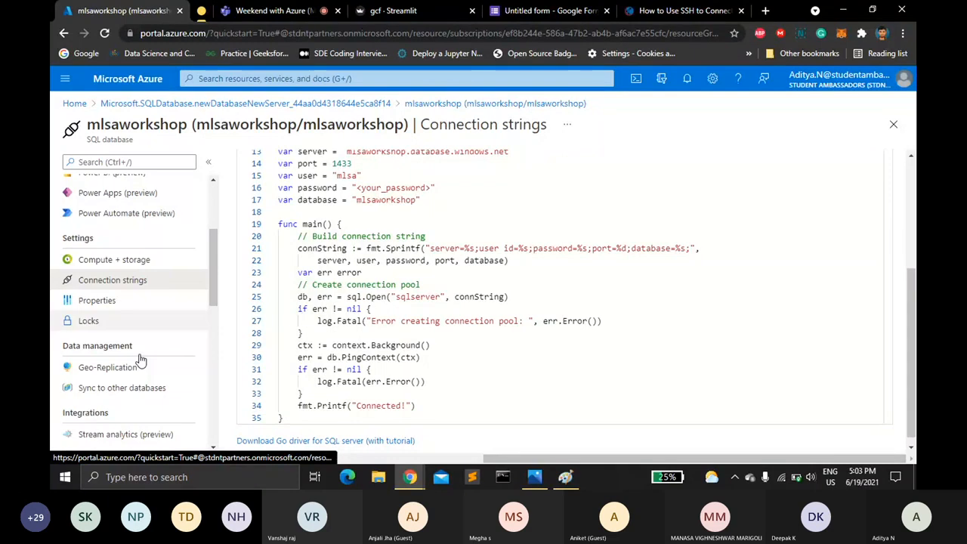
pyautogui.click(88, 320)
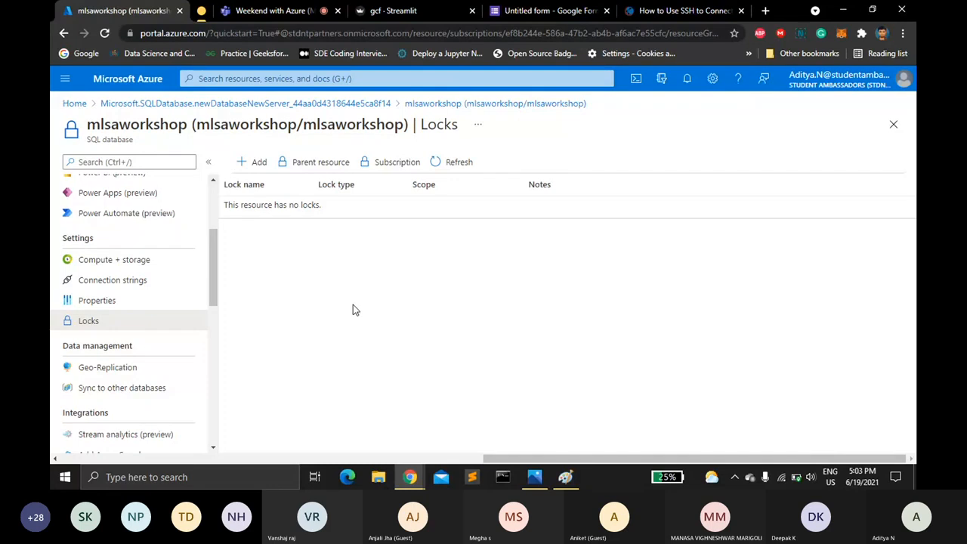
pyautogui.click(259, 162)
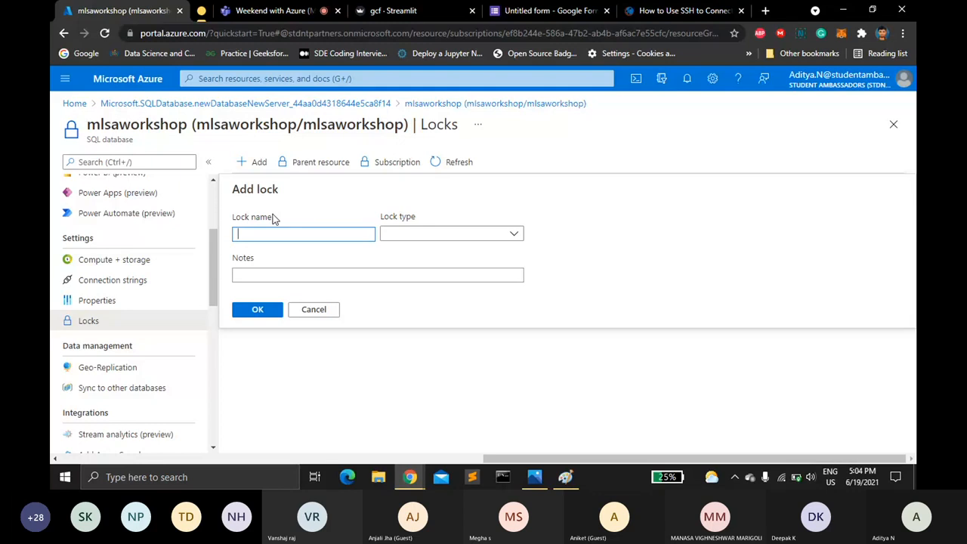
pyautogui.write('important')
pyautogui.click(434, 239)
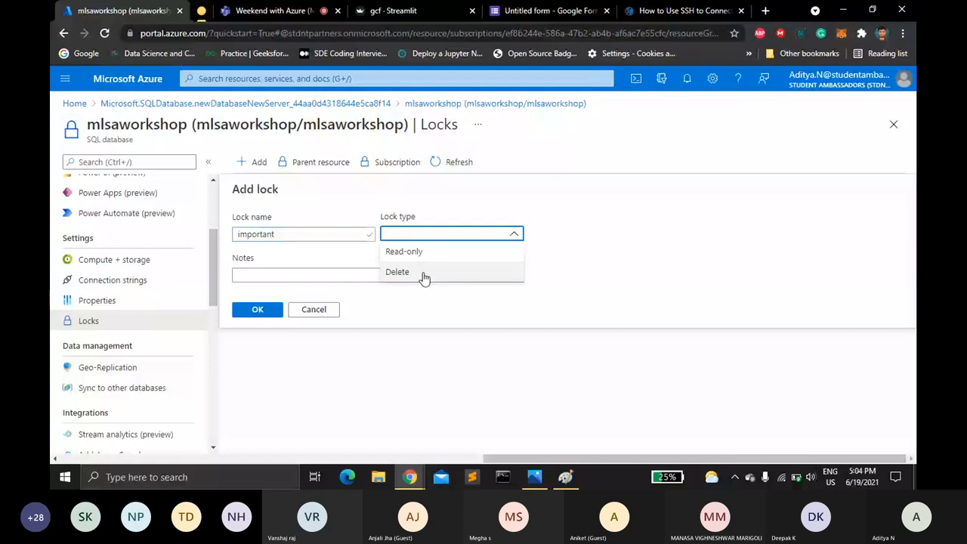
pyautogui.click(424, 276)
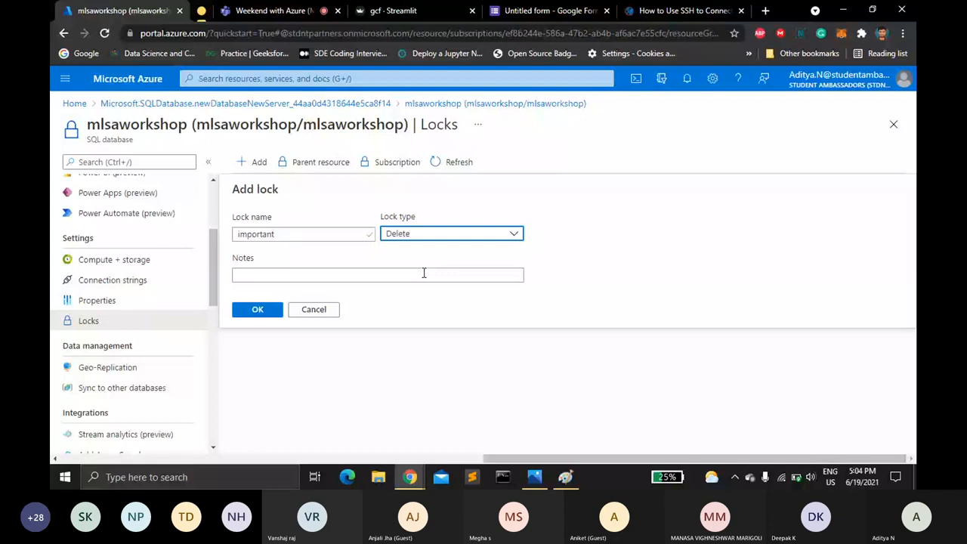
pyautogui.click(258, 309)
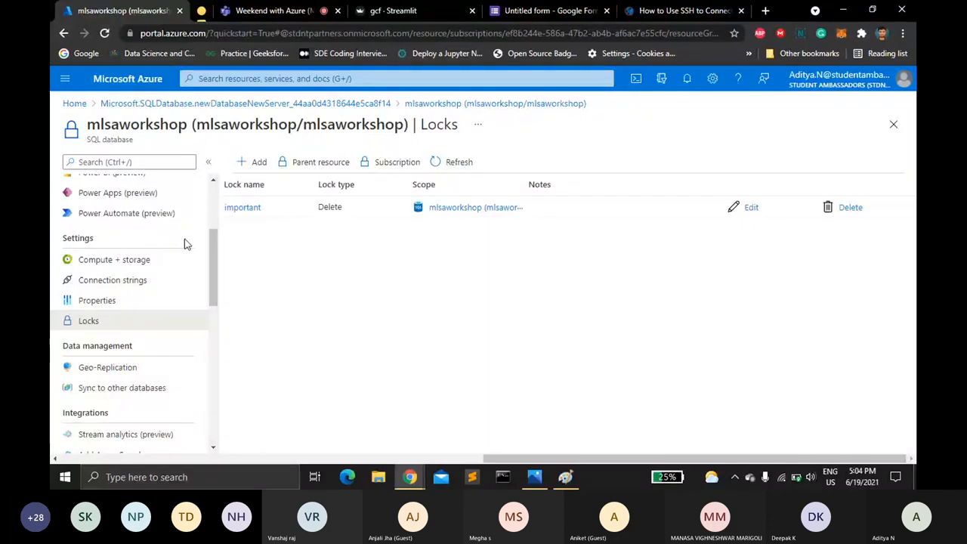
# Step: Look through the database's remaining security, performance, monitoring, automation and support options
pyautogui.scroll(-1, 151, 257)
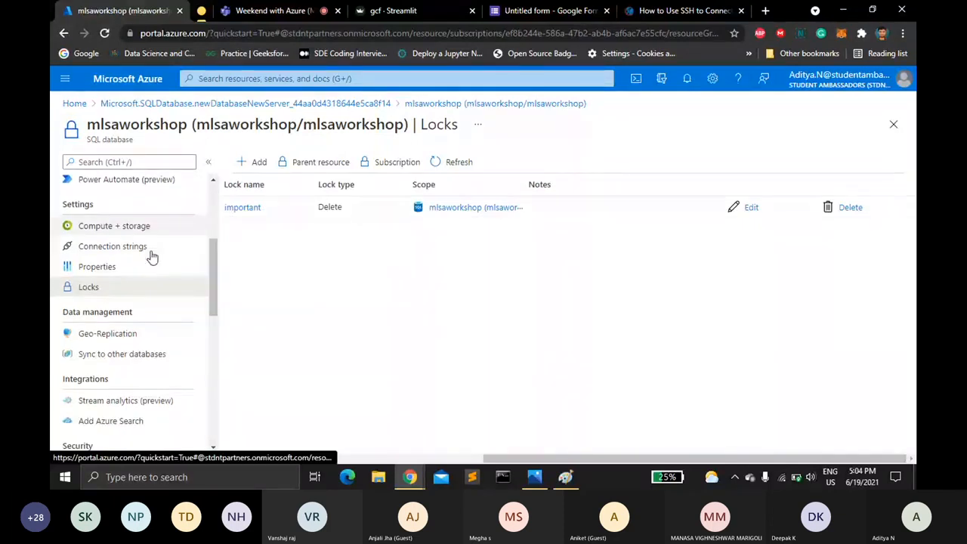
pyautogui.scroll(-5, 144, 255)
pyautogui.scroll(-2, 133, 255)
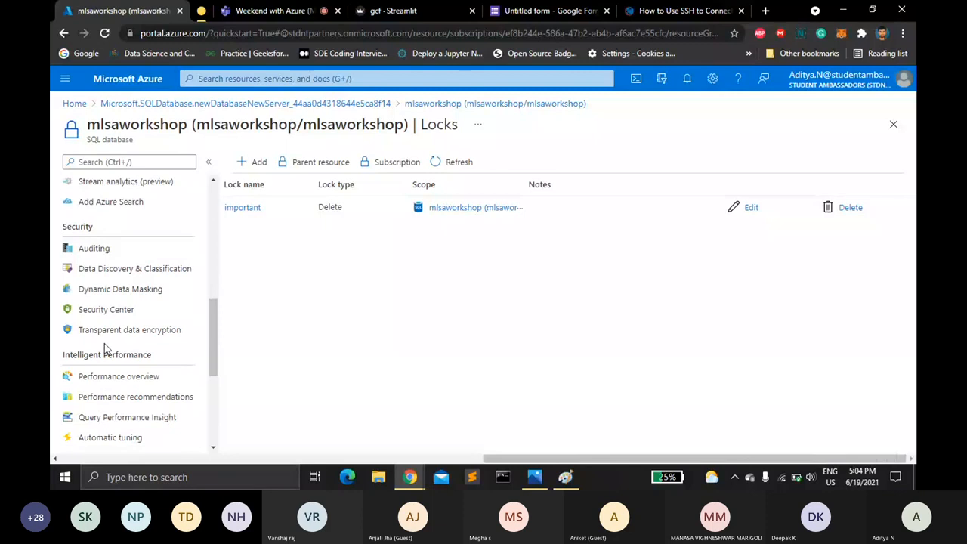
pyautogui.scroll(-2, 123, 344)
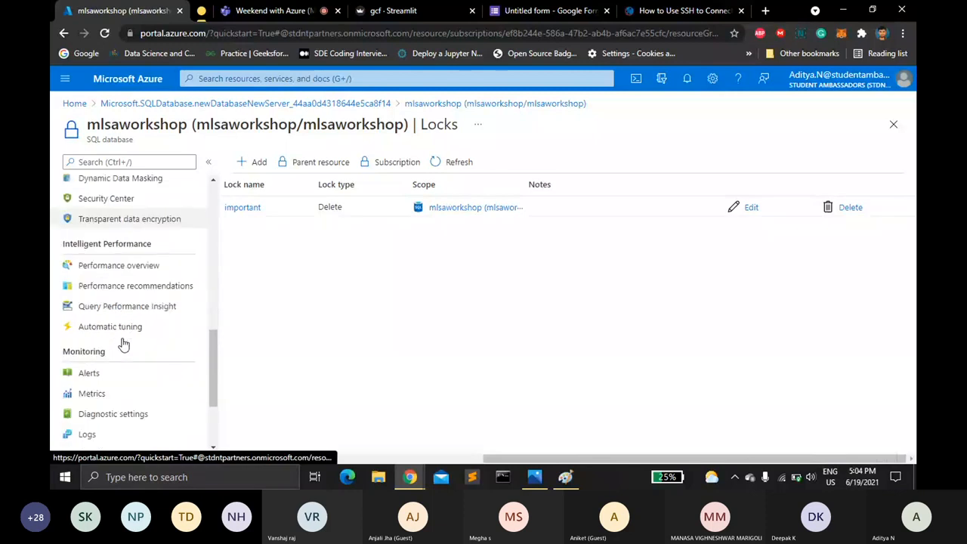
pyautogui.scroll(-2, 123, 344)
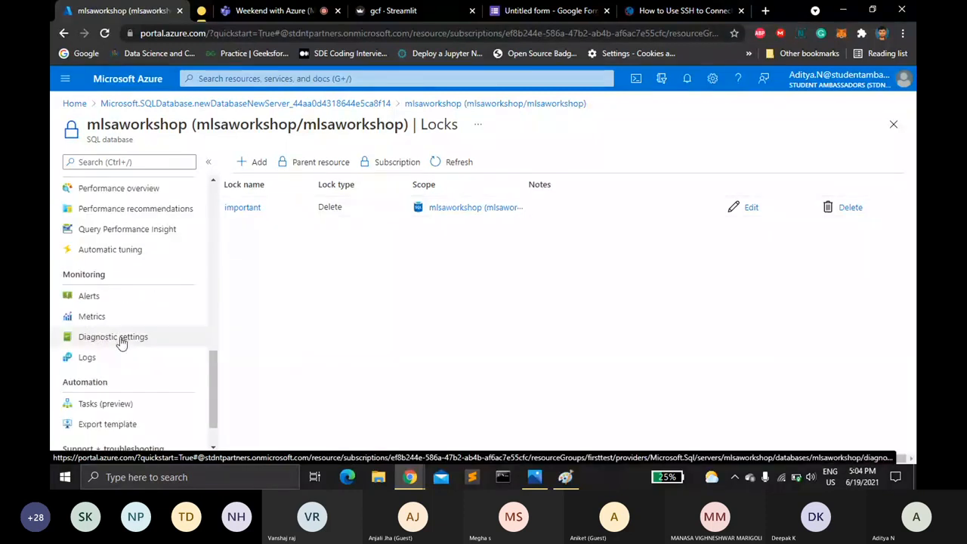
pyautogui.scroll(-2, 121, 341)
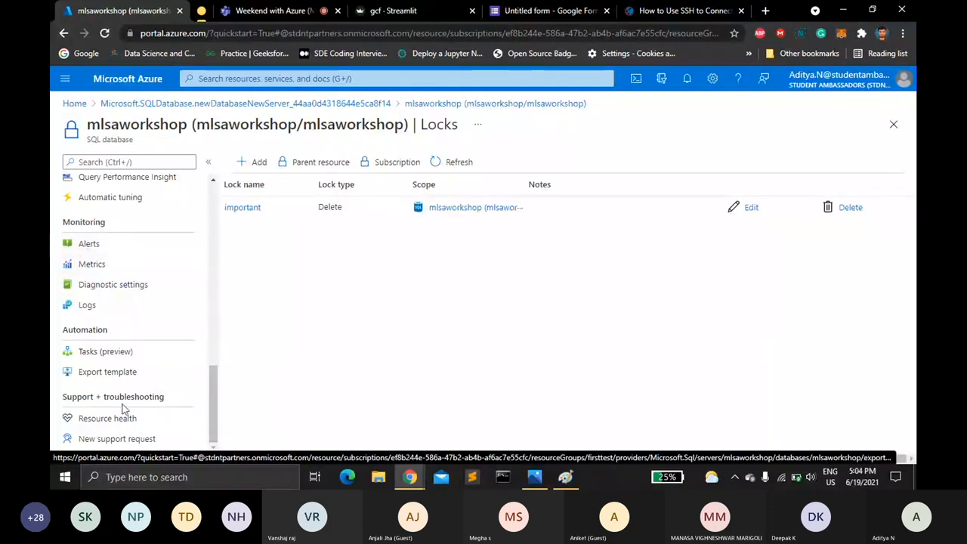
pyautogui.scroll(3, 123, 408)
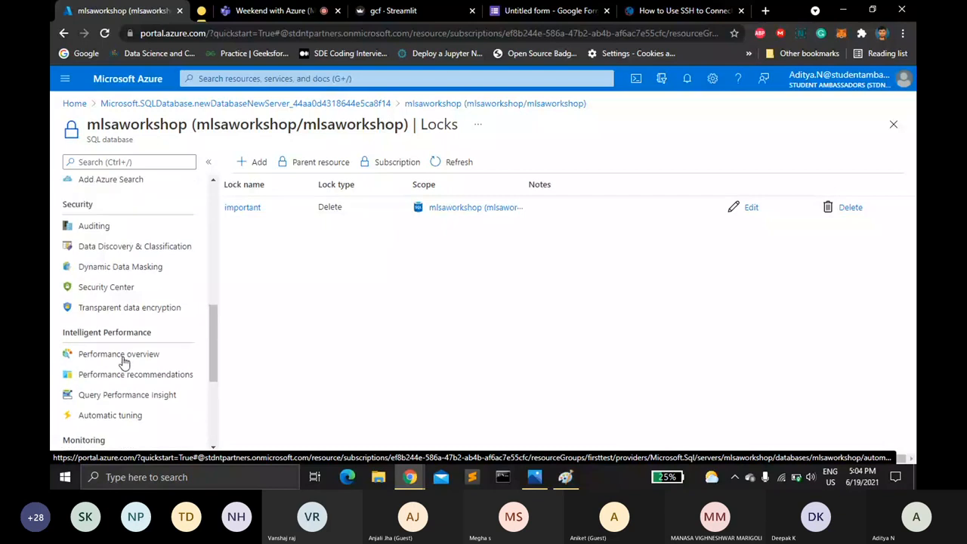
pyautogui.scroll(5, 125, 362)
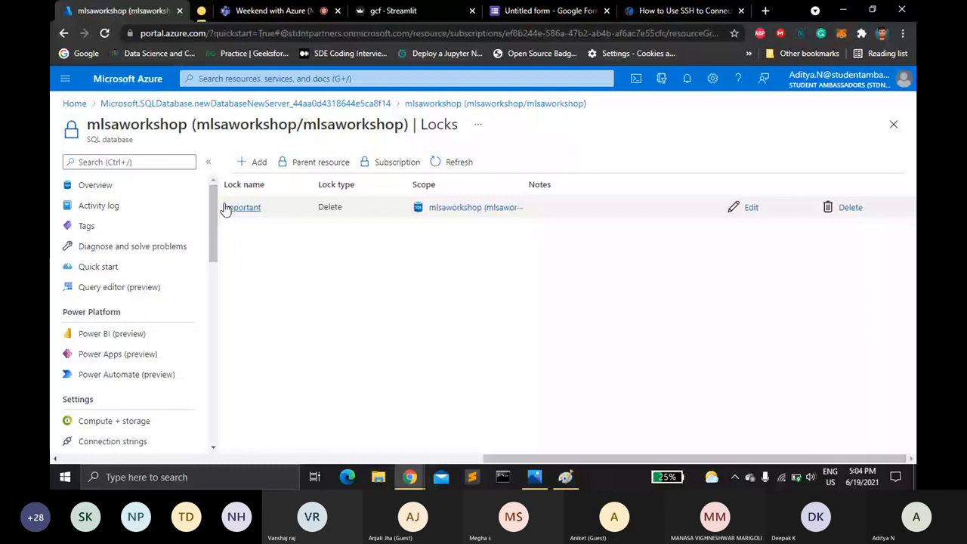
# Step: Close the database page, delete the SQL database deployment record, and check the notifications
pyautogui.click(893, 124)
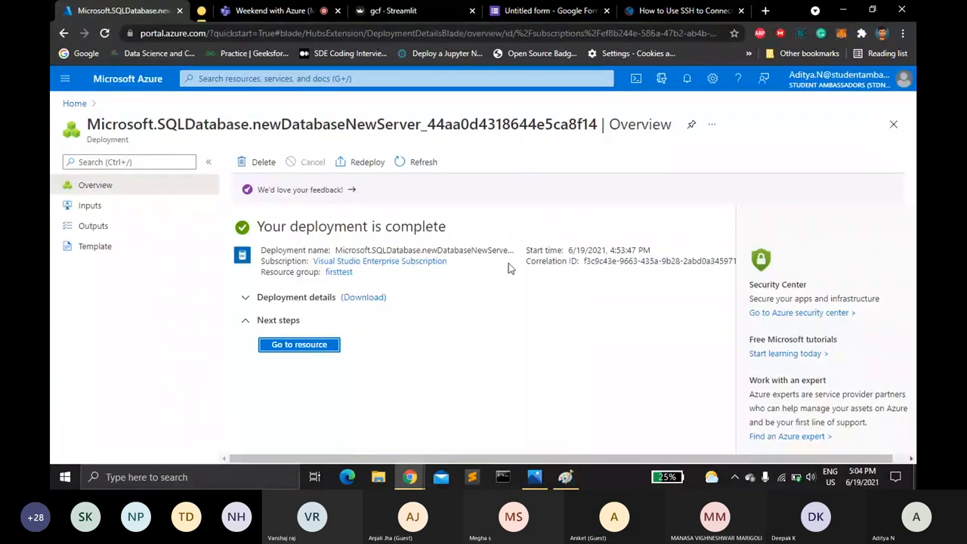
pyautogui.click(257, 168)
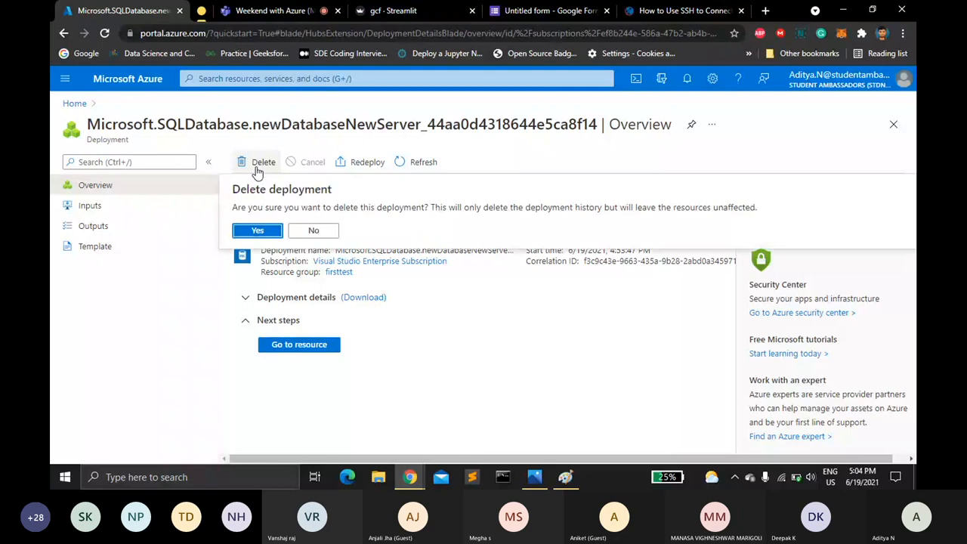
pyautogui.click(262, 231)
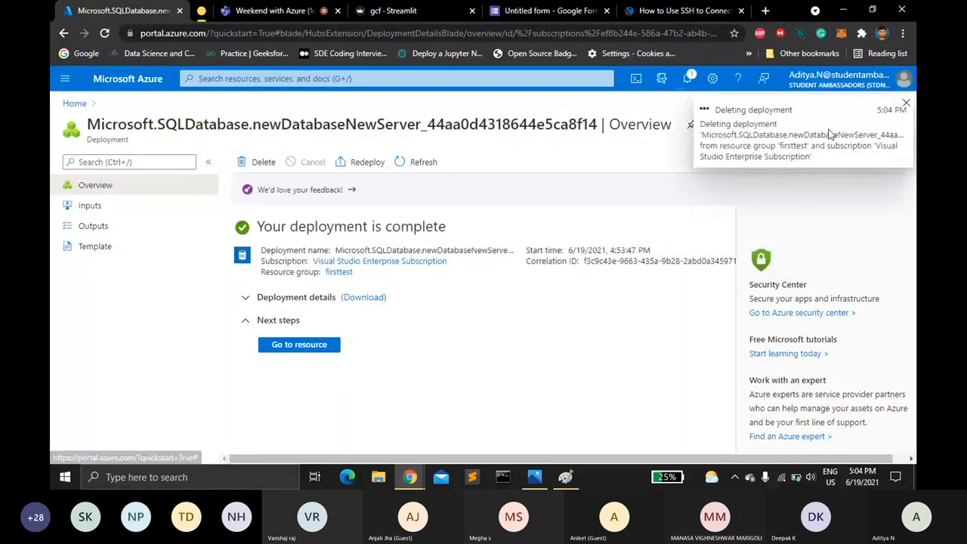
pyautogui.click(695, 92)
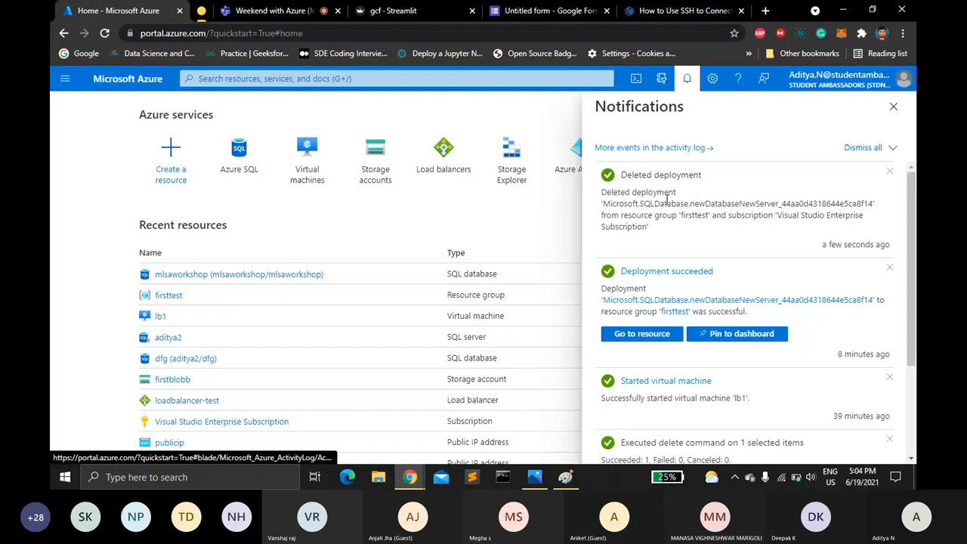
# Step: Open the mlsaworkshop SQL database from the Azure SQL resources and view its locks
pyautogui.moveTo(273, 170)
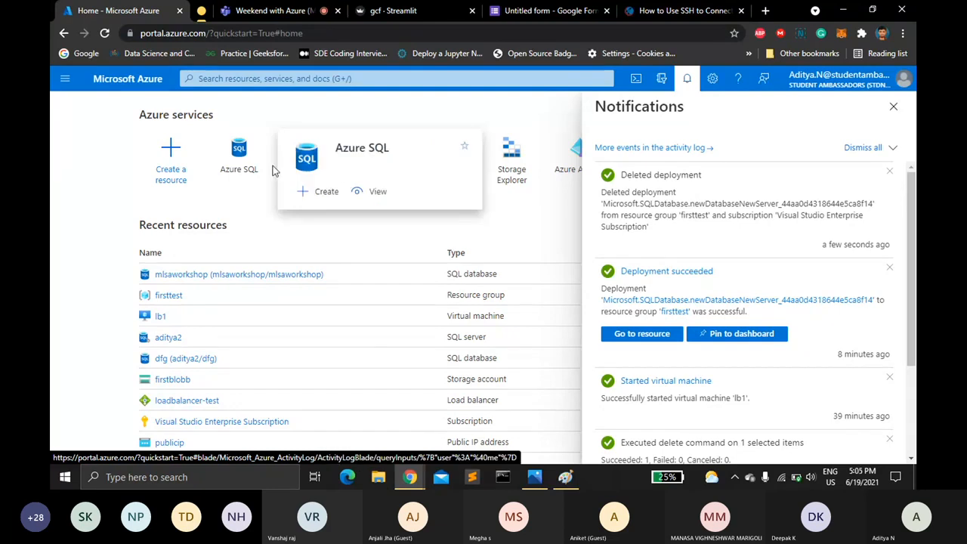
pyautogui.click(256, 168)
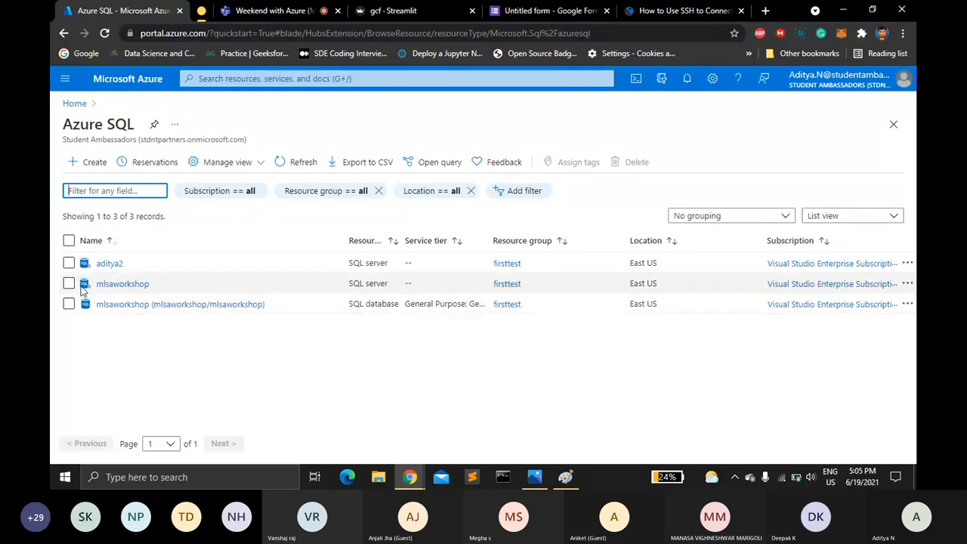
pyautogui.click(107, 304)
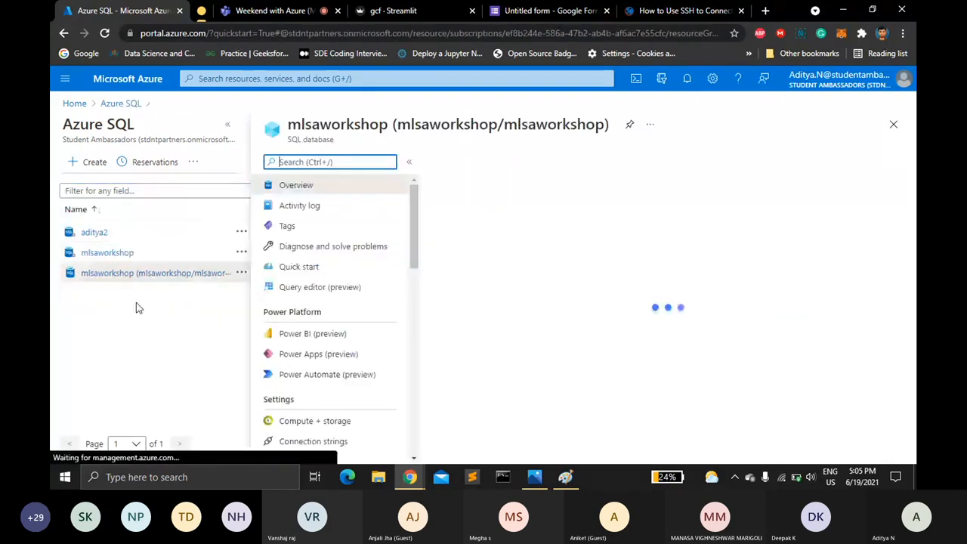
pyautogui.scroll(-2, 484, 317)
pyautogui.scroll(-1, 283, 392)
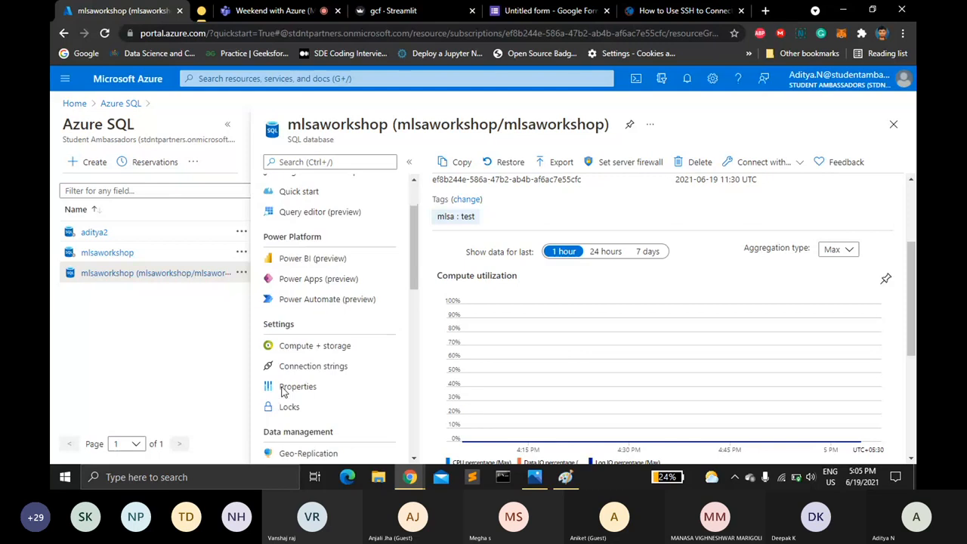
pyautogui.scroll(-1, 348, 355)
pyautogui.click(356, 311)
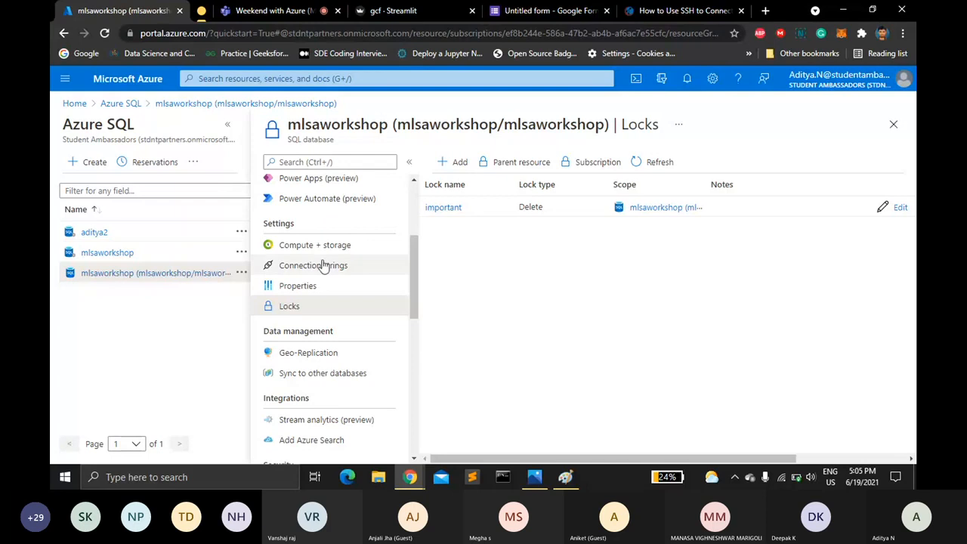
# Step: Try to delete the mlsaworkshop database from its overview, confirming with the database name mlsaworkshop
pyautogui.scroll(2, 324, 265)
pyautogui.click(294, 184)
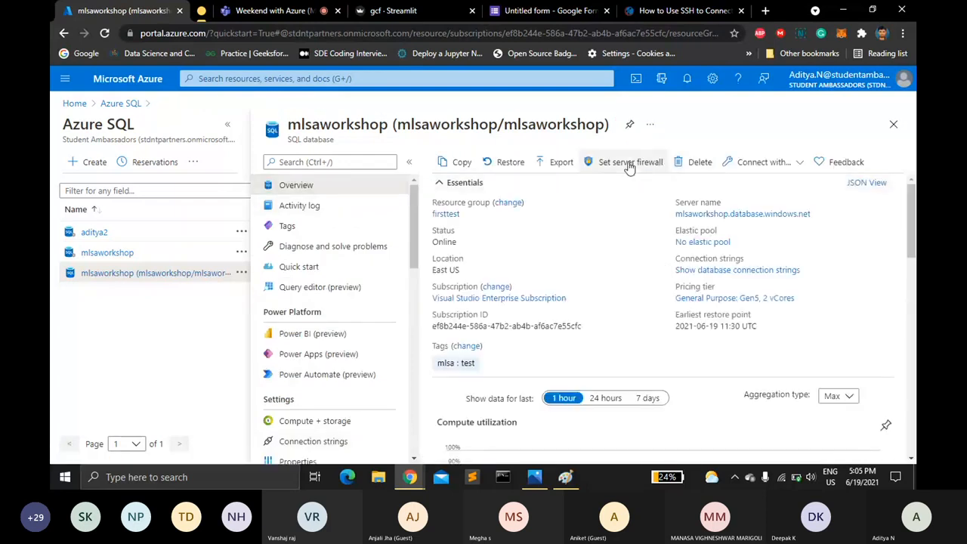
pyautogui.click(682, 167)
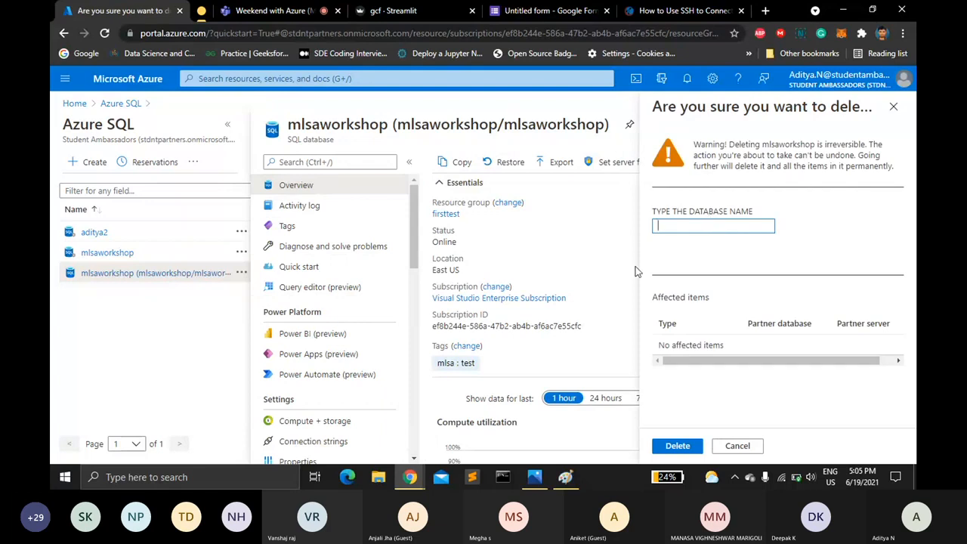
pyautogui.click(609, 264)
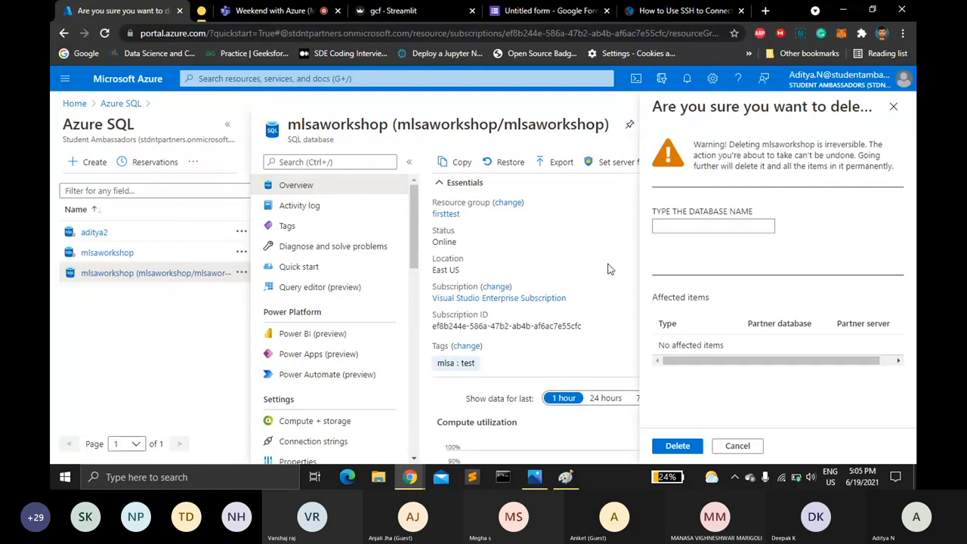
pyautogui.click(893, 107)
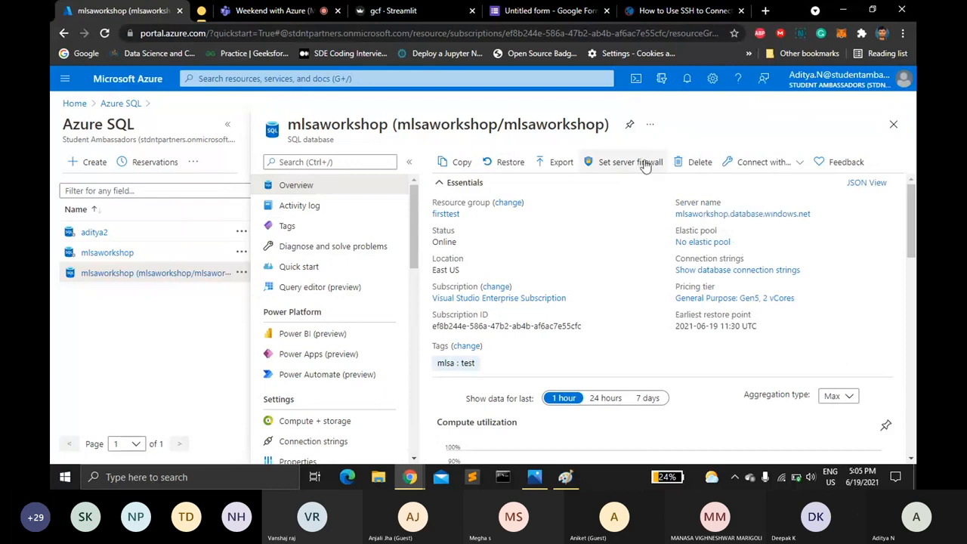
pyautogui.click(682, 163)
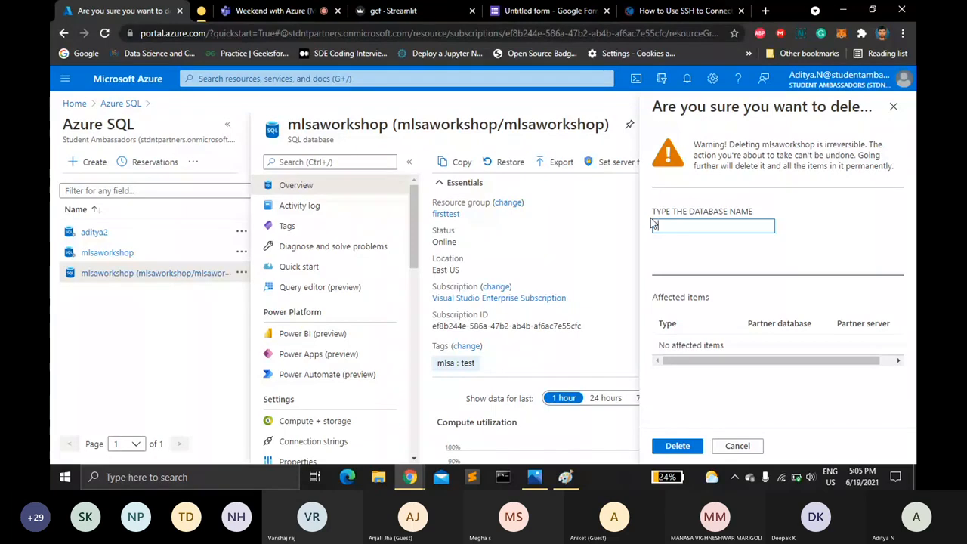
pyautogui.write('mlsaworkshop')
pyautogui.click(677, 447)
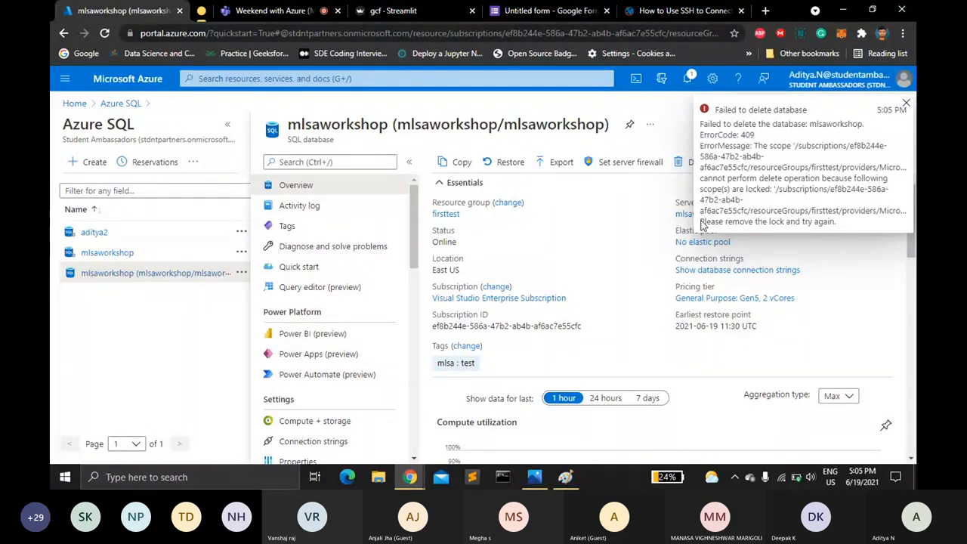
# Step: Change the important lock's type to Read-only and try again to delete the database, confirming with the name mlsaworkshop
pyautogui.scroll(-2, 358, 318)
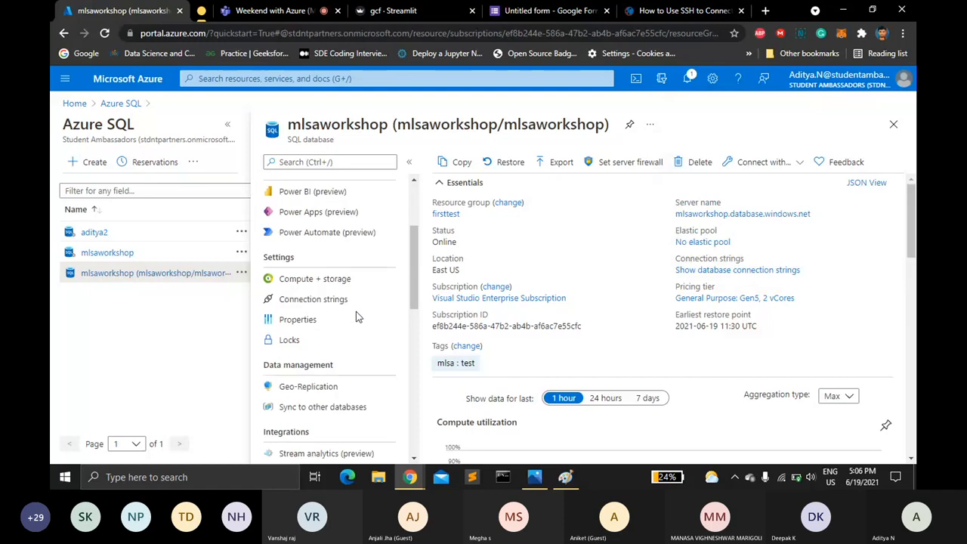
pyautogui.scroll(-1, 356, 311)
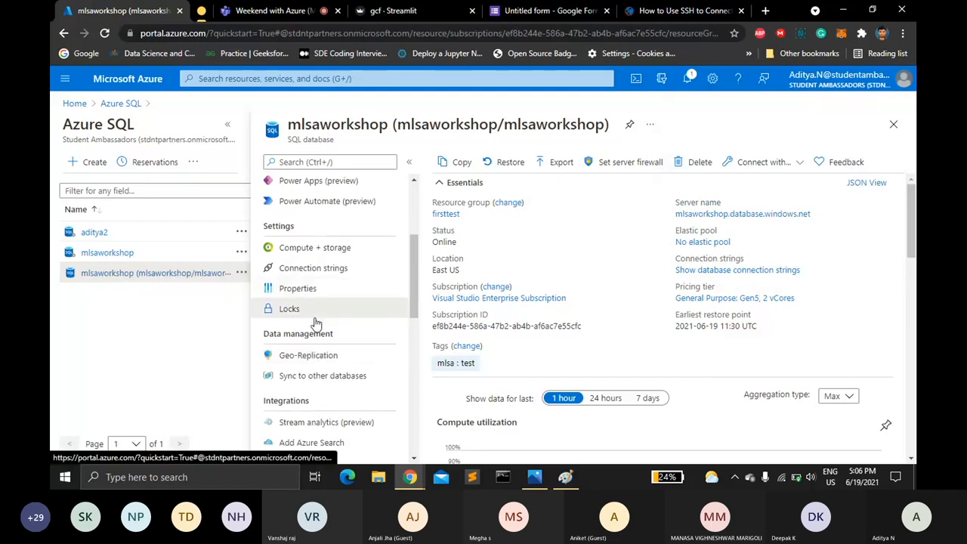
pyautogui.click(315, 317)
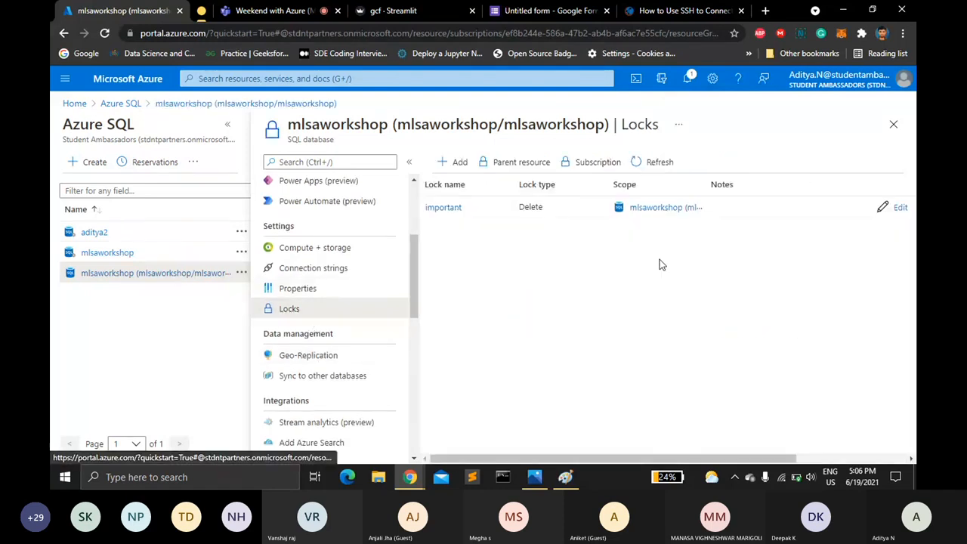
pyautogui.click(900, 208)
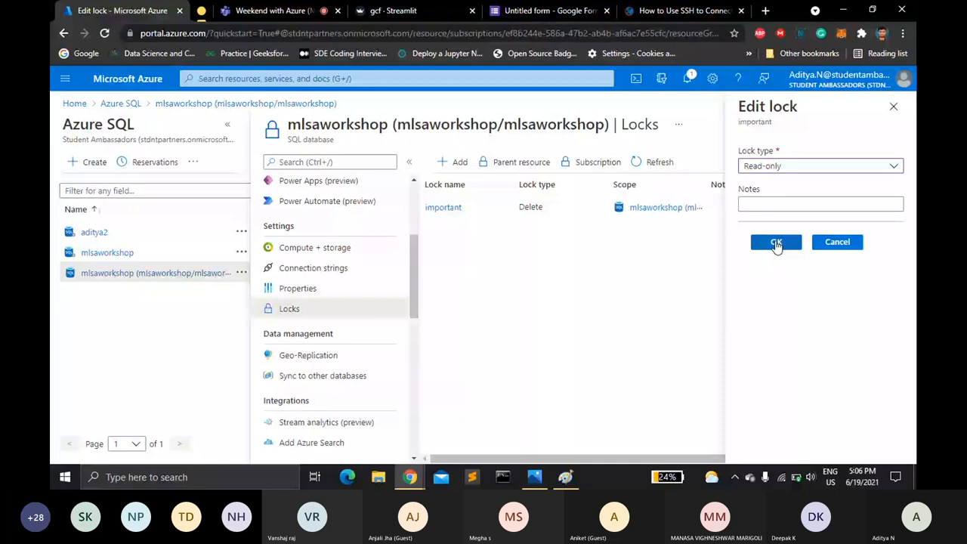
pyautogui.click(776, 243)
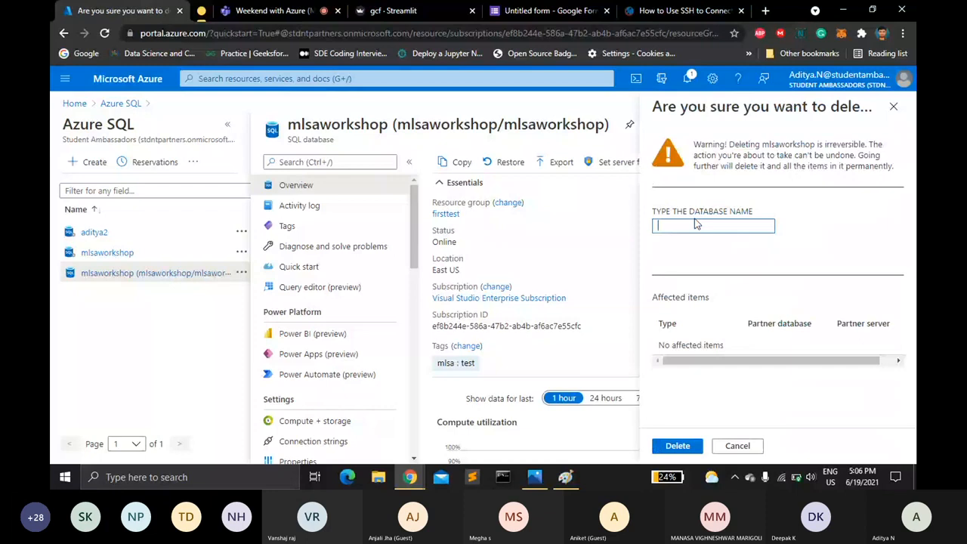
pyautogui.write('mlsaworkshop')
pyautogui.click(667, 447)
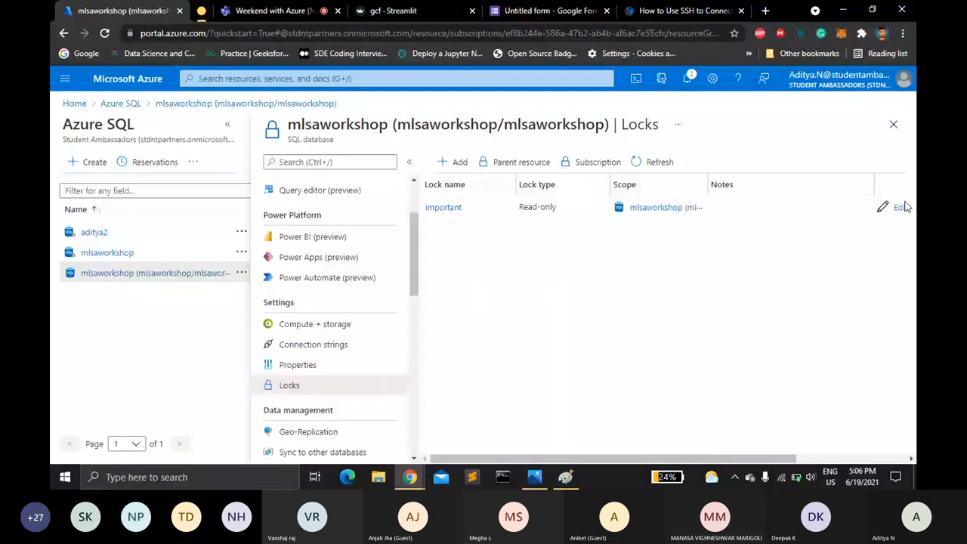
pyautogui.click(900, 207)
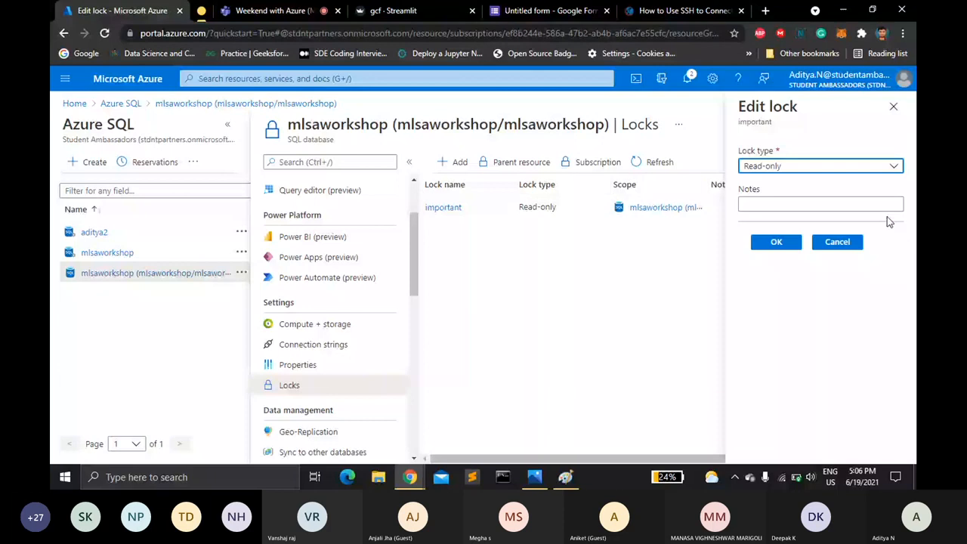
pyautogui.click(837, 242)
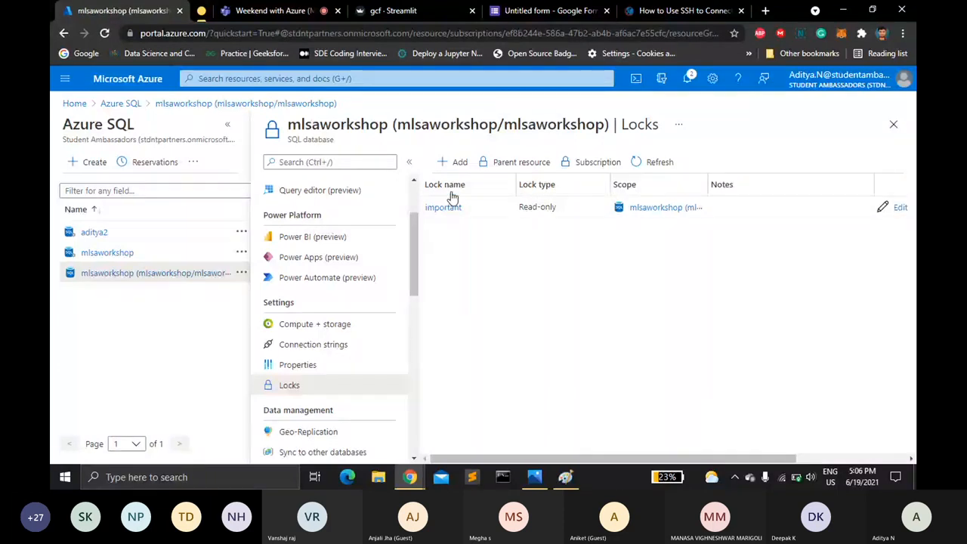
pyautogui.click(446, 208)
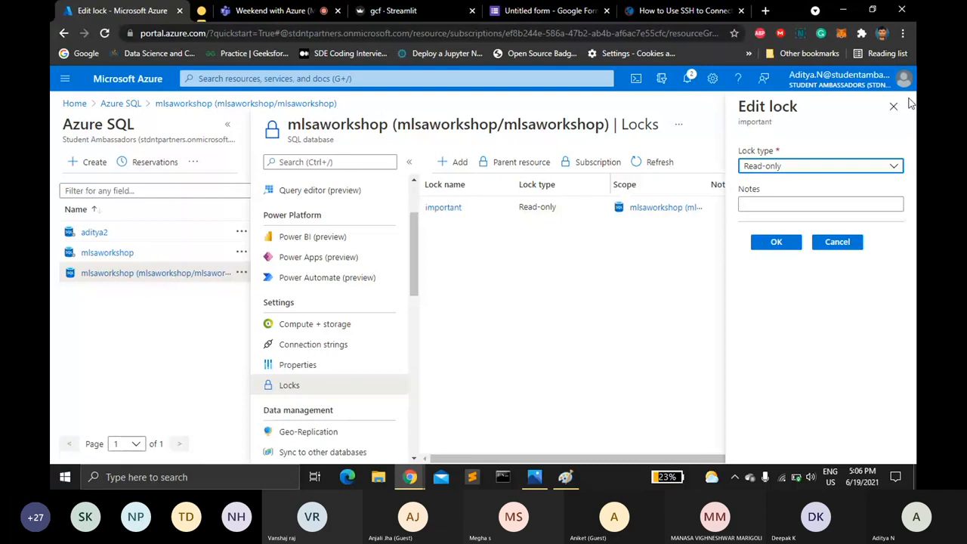
pyautogui.moveTo(912, 103); pyautogui.dragTo(744, 107)
pyautogui.click(812, 168)
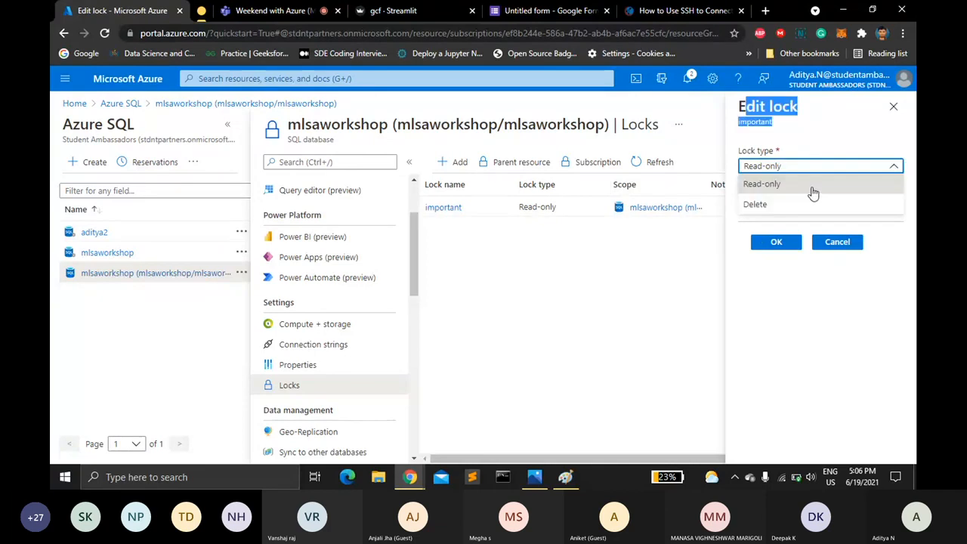
pyautogui.click(813, 204)
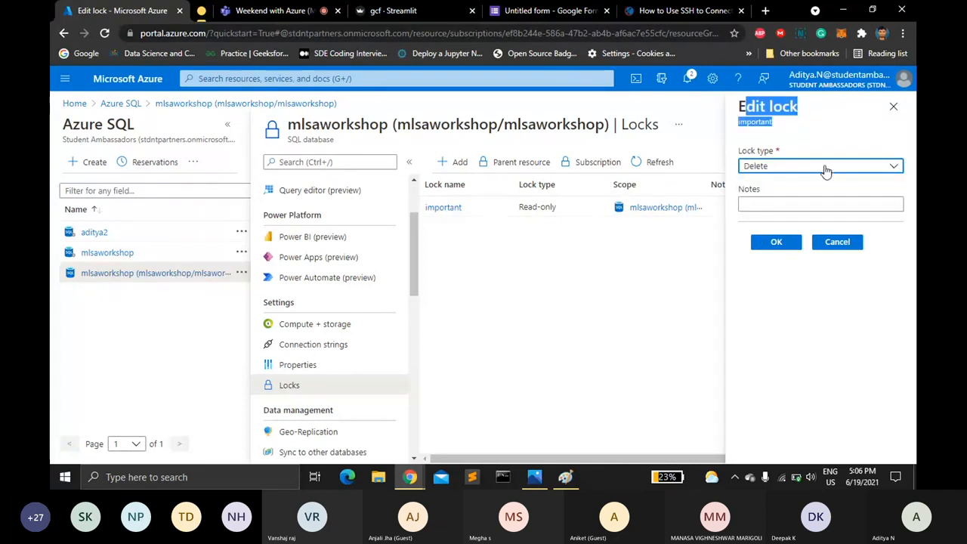
pyautogui.click(893, 108)
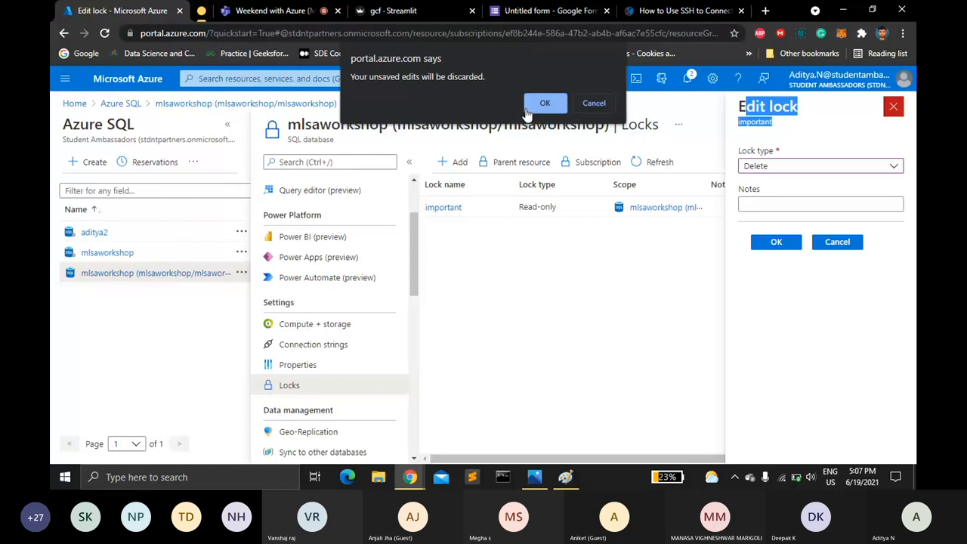
pyautogui.click(545, 104)
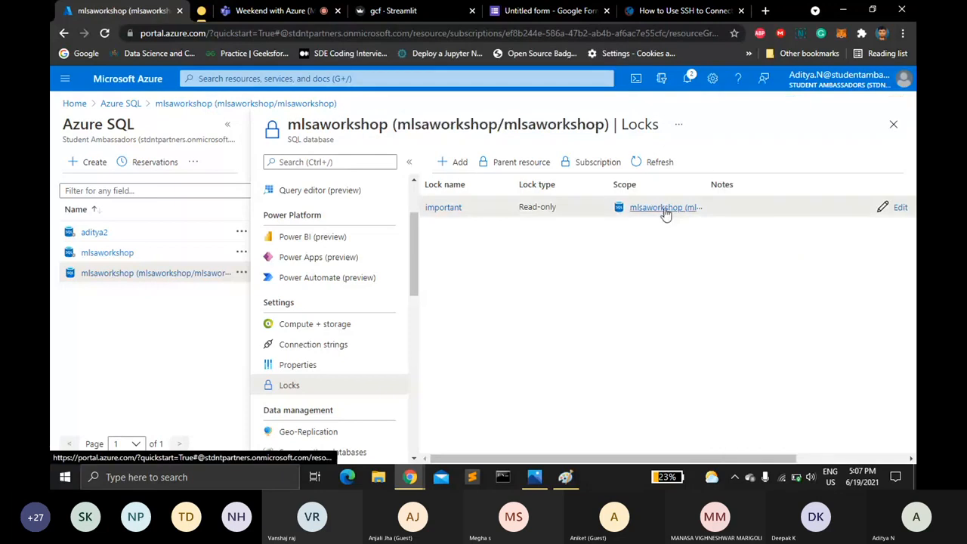
# Step: Open the database in the lock's scope on its own page and delete the important lock from its locks
pyautogui.click(665, 208)
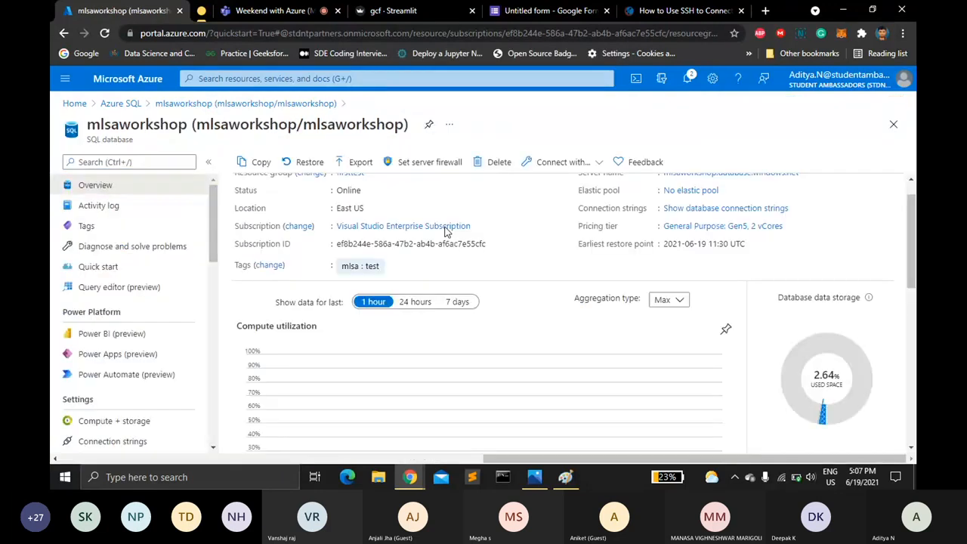
pyautogui.scroll(-3, 136, 362)
pyautogui.click(121, 331)
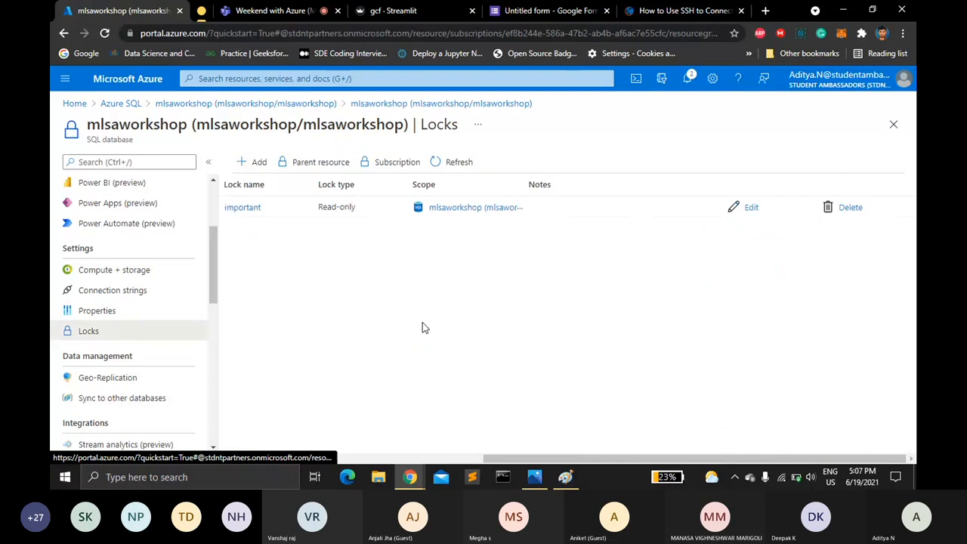
pyautogui.click(845, 207)
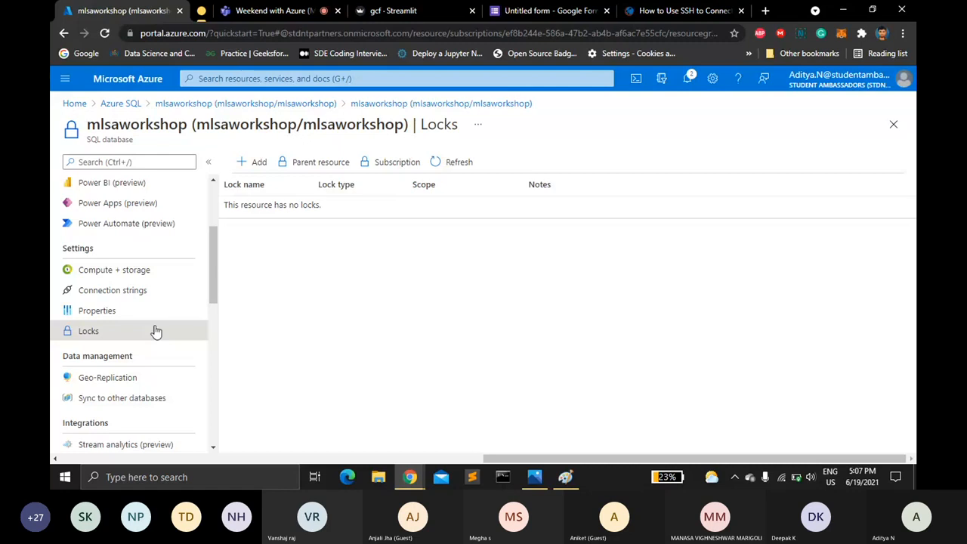
# Step: Delete the unlocked database, confirming with the name mlsaworkshop, and check the deletion in the notifications
pyautogui.scroll(3, 156, 328)
pyautogui.click(95, 185)
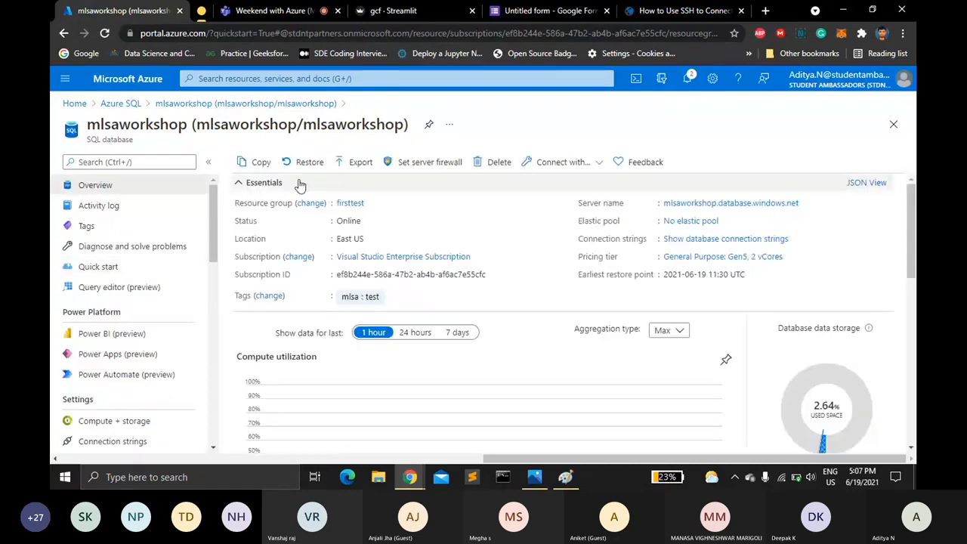
pyautogui.click(502, 163)
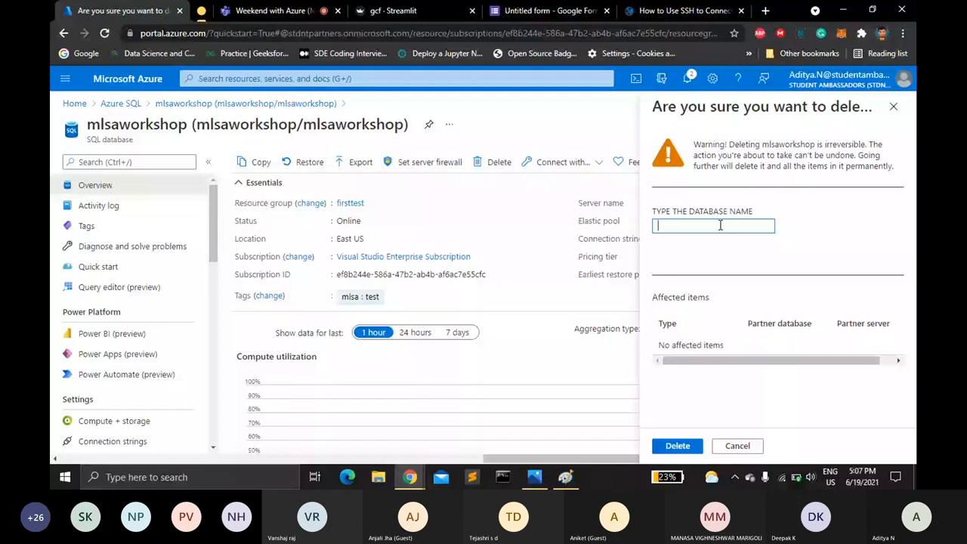
pyautogui.write('mlsaworkshop')
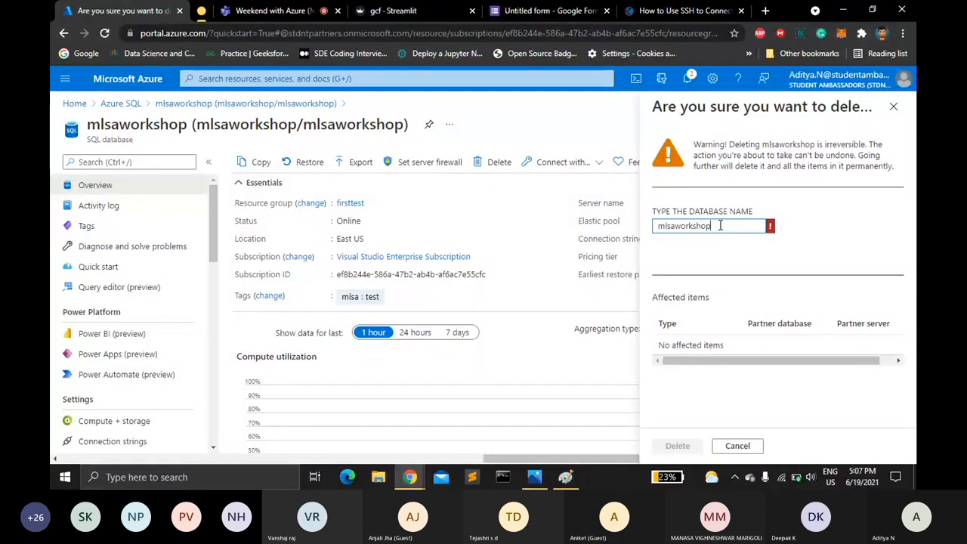
pyautogui.click(678, 446)
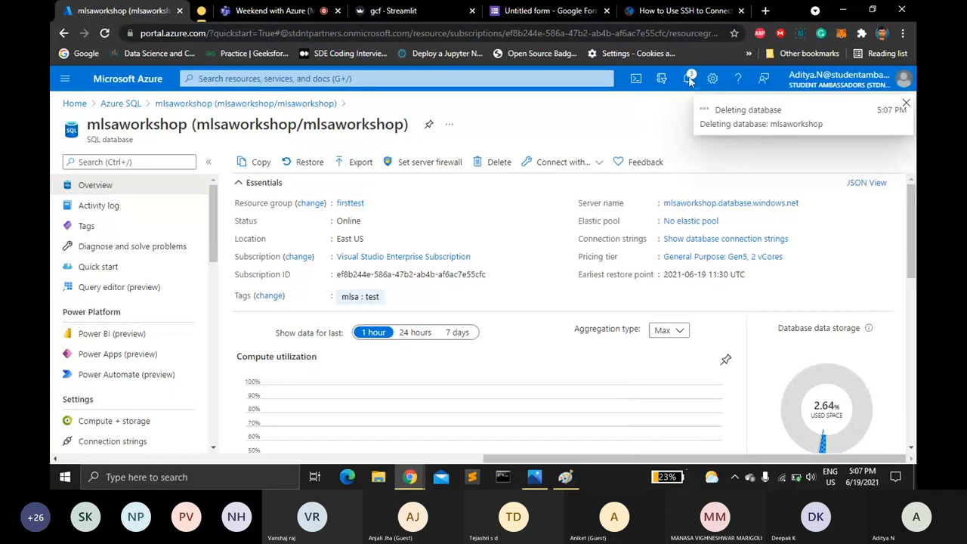
pyautogui.click(689, 80)
pyautogui.click(689, 81)
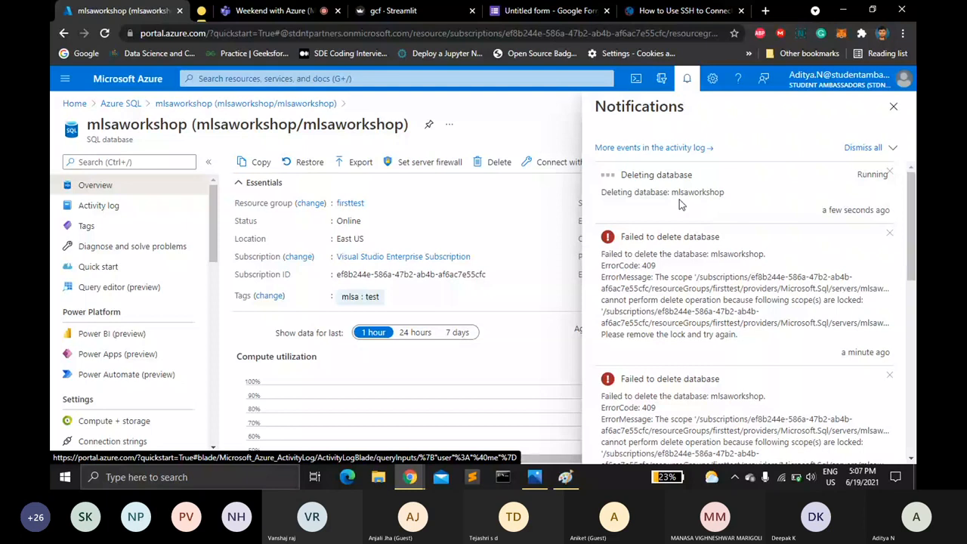
# Step: Switch to the Microsoft Teams meeting, mute the microphone, and show the additional meeting actions
pyautogui.click(274, 11)
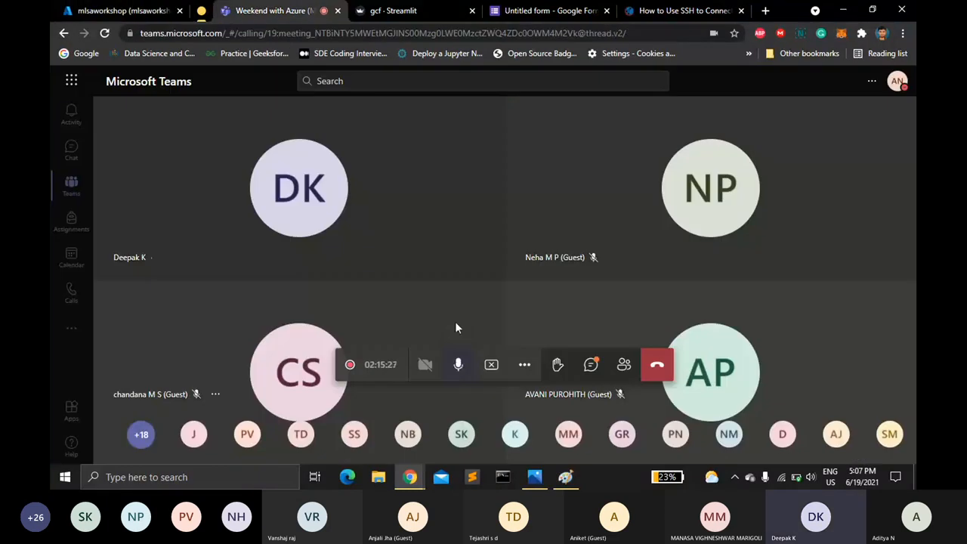
pyautogui.click(459, 367)
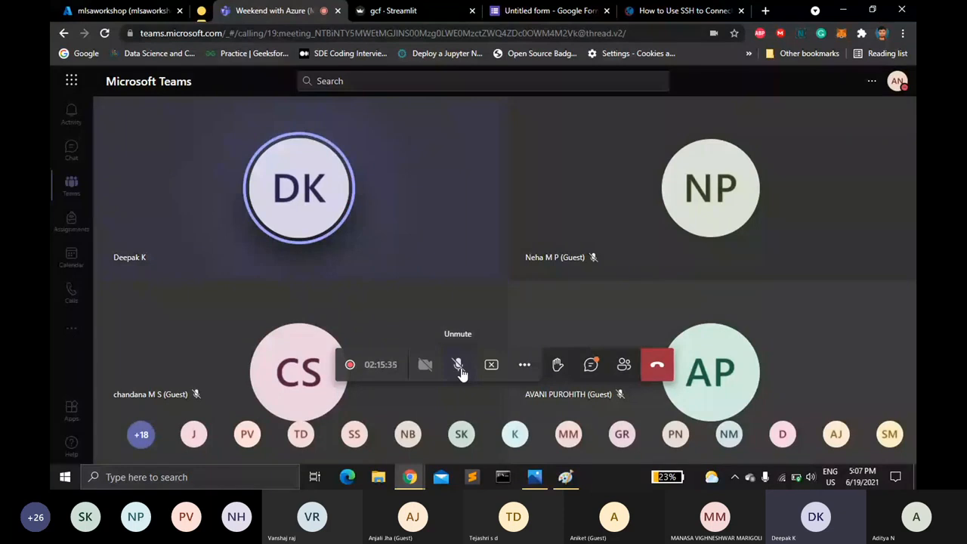
pyautogui.click(524, 365)
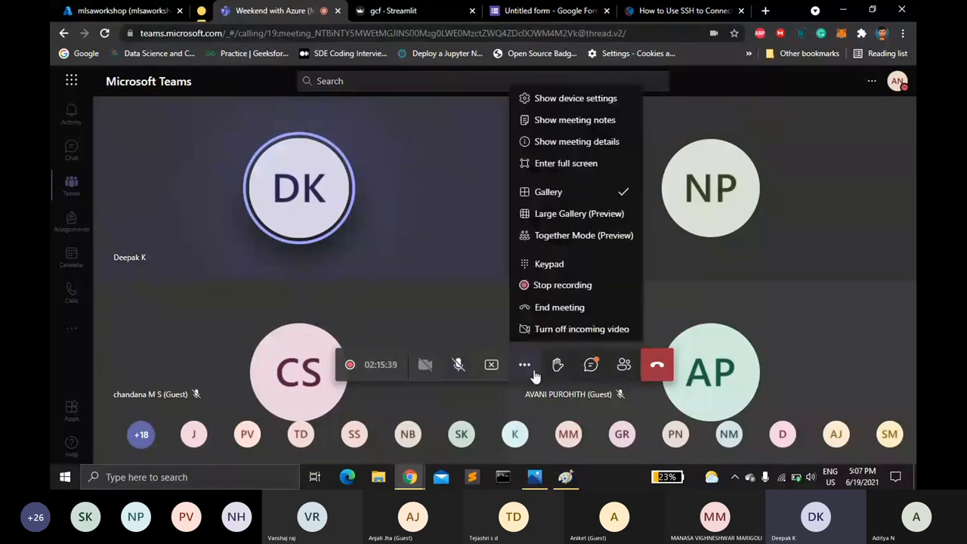